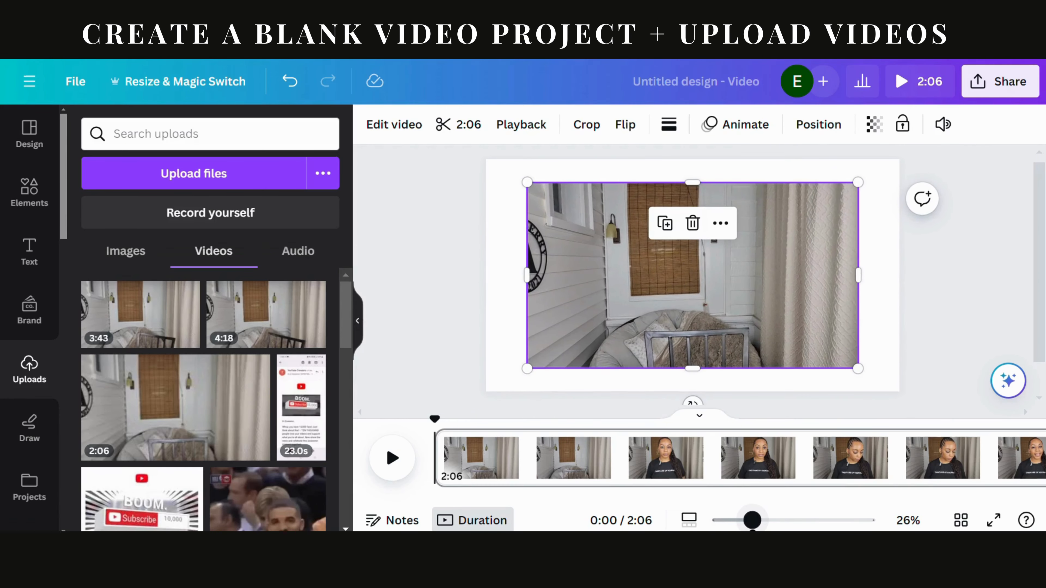
Add a page after the 2:06 clip and place the uploaded 4:18 video on it, with the timeline thumbnails at 10%
{"action": "left_click", "coordinate": [689, 520]}
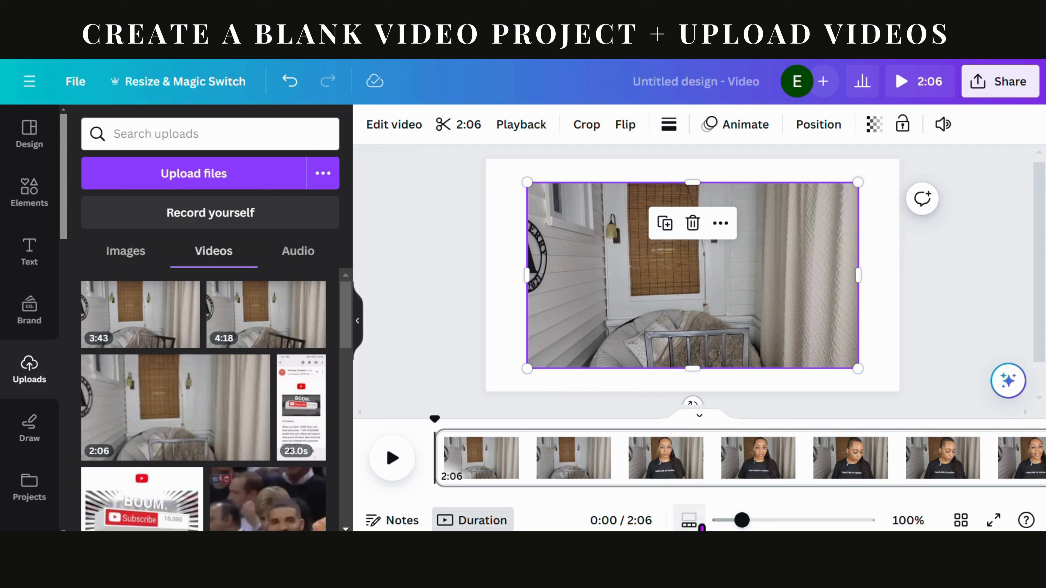
{"action": "left_click_drag", "start_coordinate": [742, 521], "coordinate": [710, 528]}
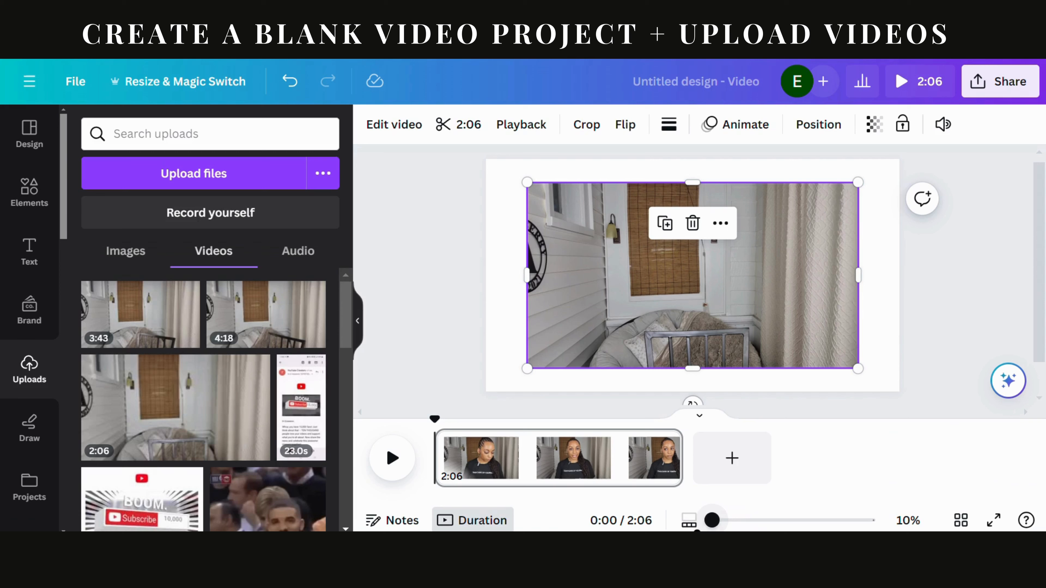
{"action": "left_click", "coordinate": [732, 464]}
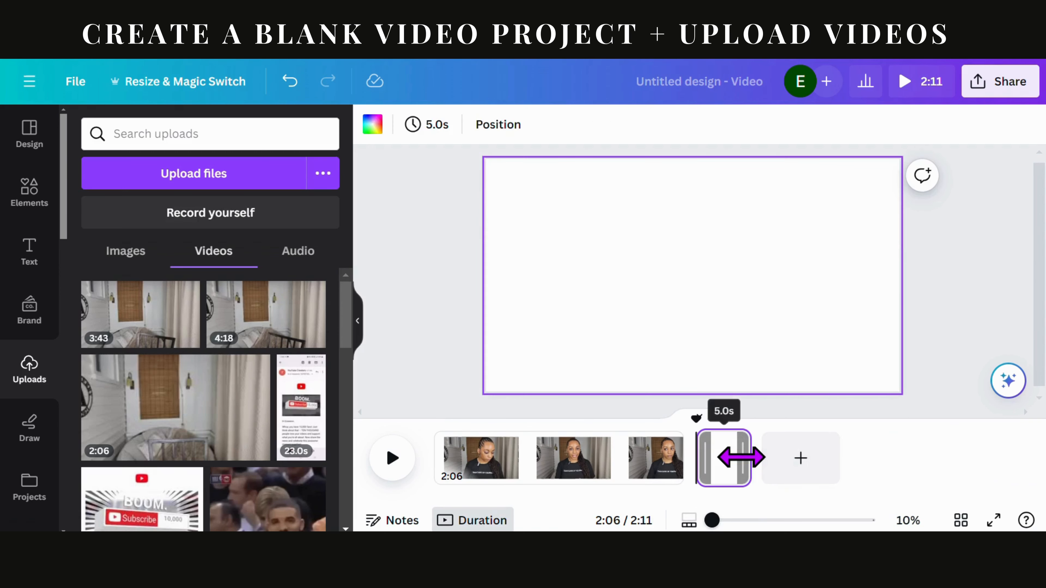
{"action": "left_click", "coordinate": [293, 340]}
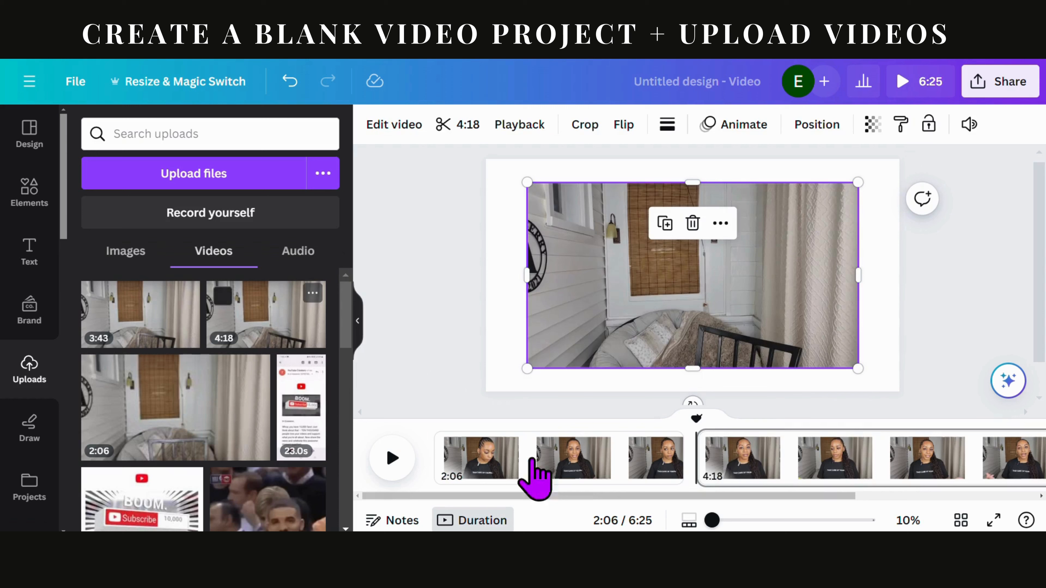
Add a third page at the end of the timeline and place the uploaded 3:43 video on it
{"action": "left_click_drag", "start_coordinate": [590, 494], "coordinate": [824, 515]}
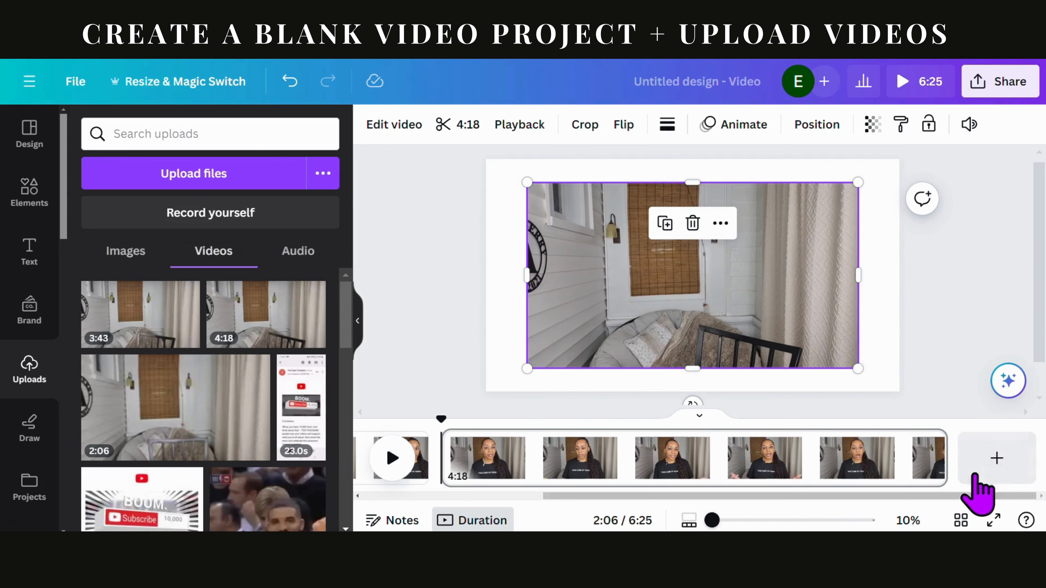
{"action": "left_click", "coordinate": [997, 458]}
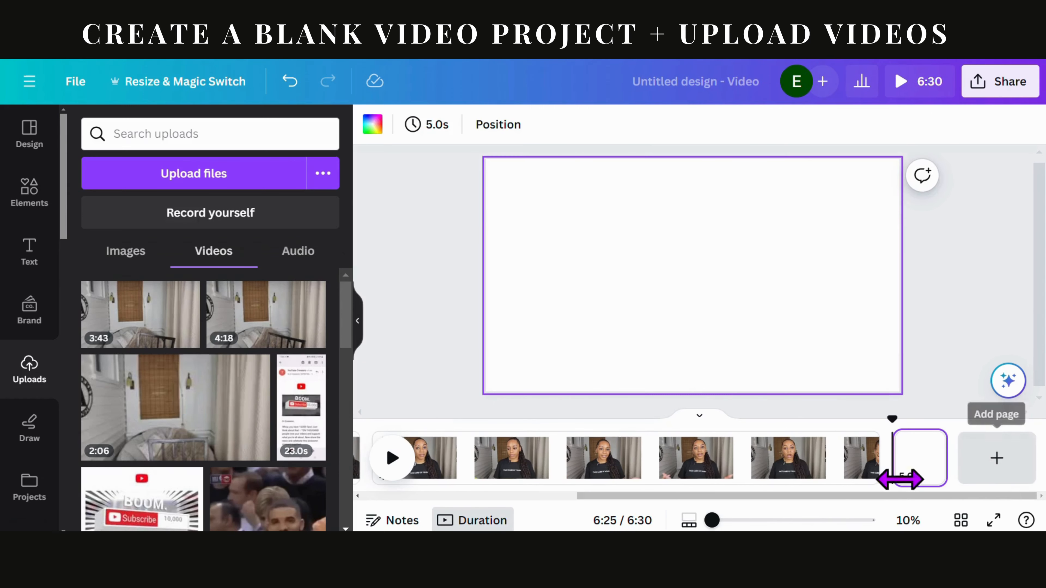
{"action": "left_click", "coordinate": [146, 315]}
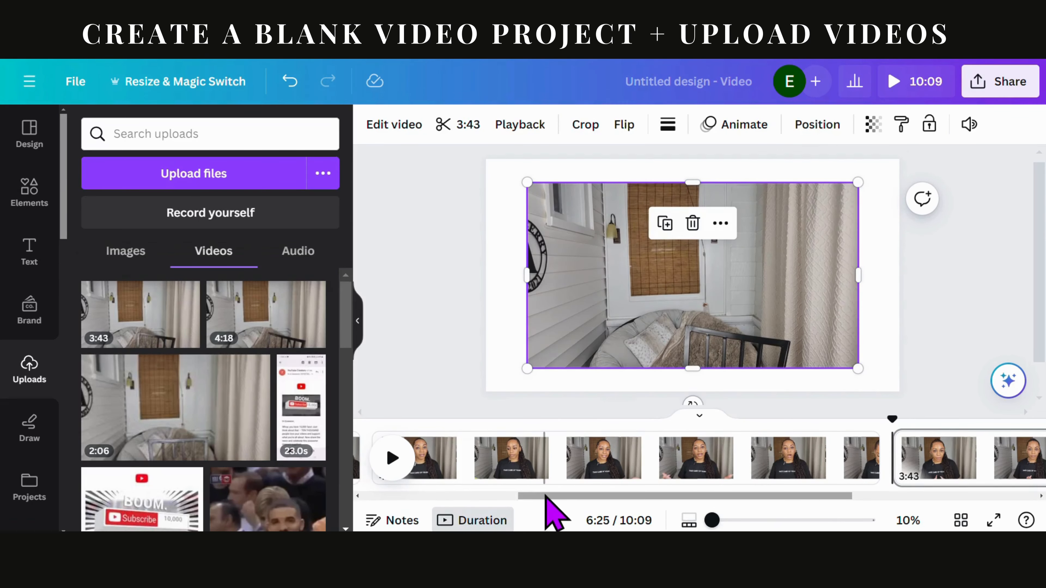
Set the first page's 2:06 video as the page background
{"action": "left_click_drag", "start_coordinate": [544, 497], "coordinate": [387, 496]}
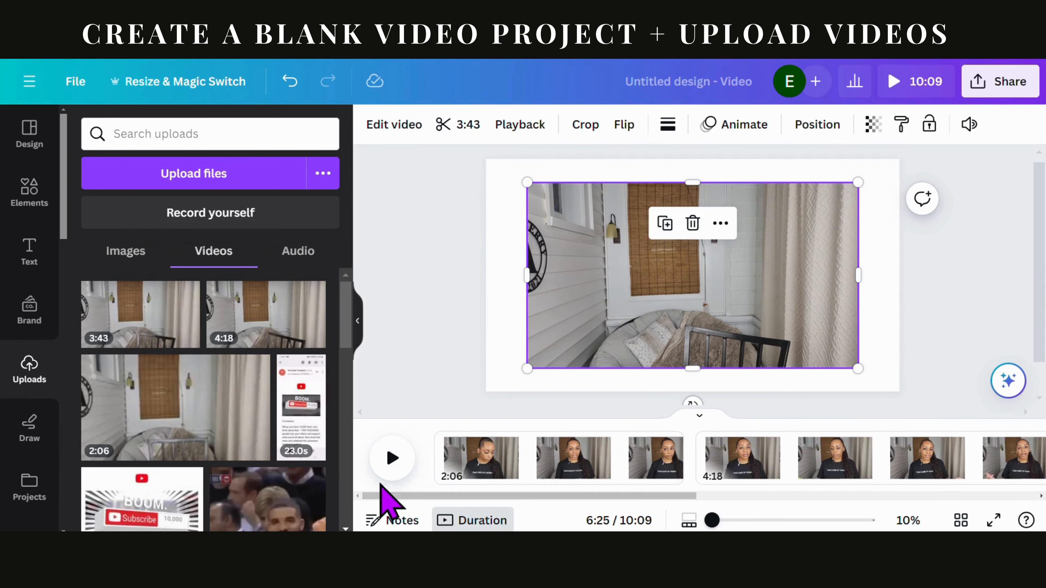
{"action": "left_click", "coordinate": [695, 283]}
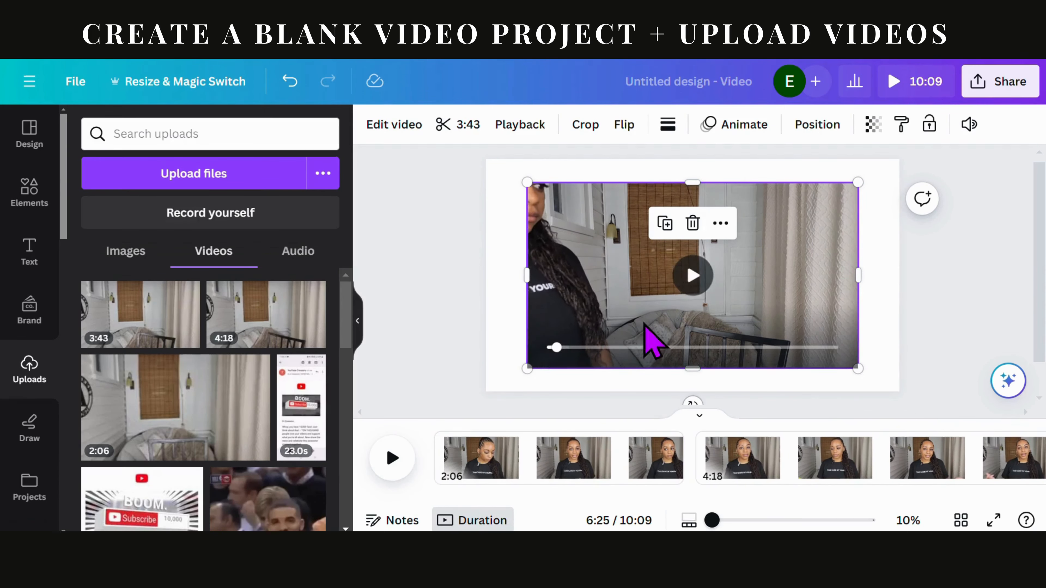
{"action": "left_click", "coordinate": [497, 477]}
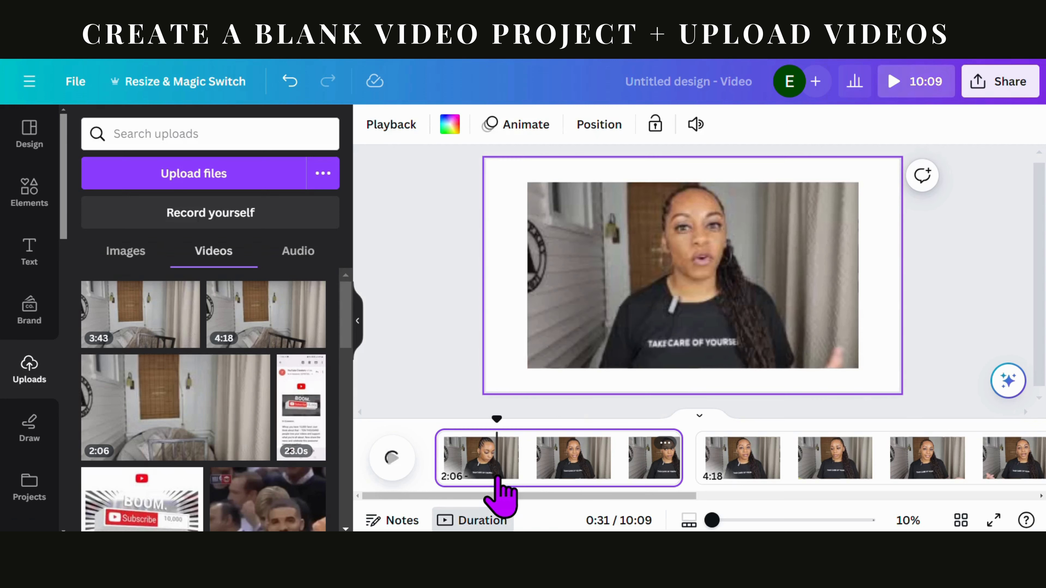
{"action": "right_click", "coordinate": [602, 316]}
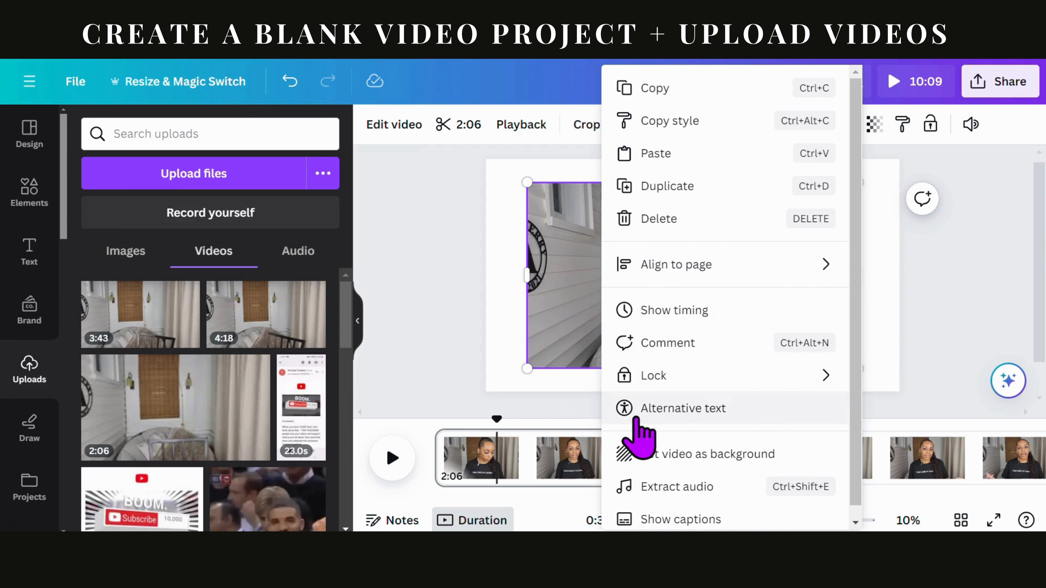
{"action": "left_click", "coordinate": [644, 455]}
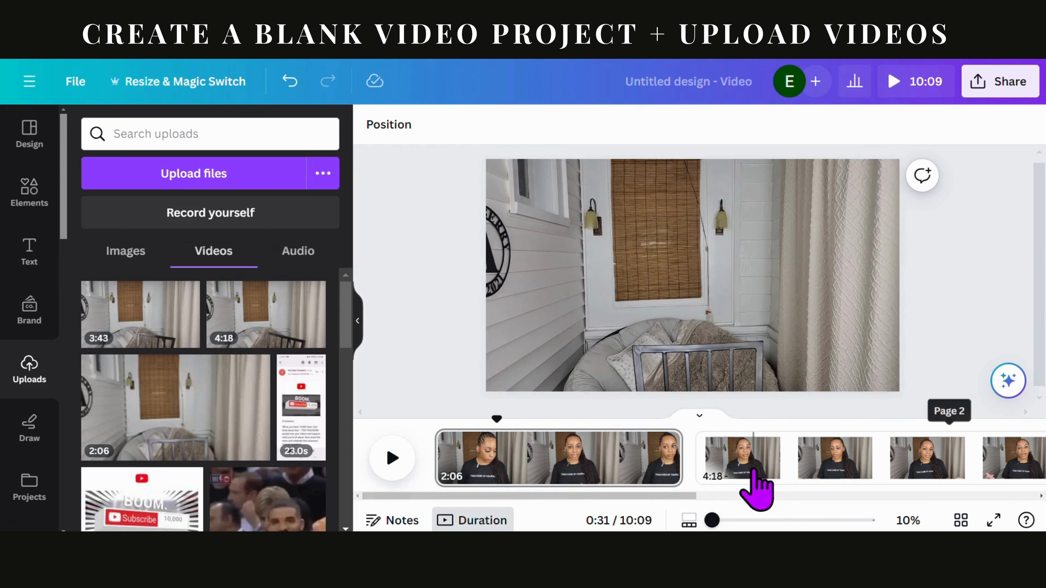
Set the second page's 4:18 video as the page background
{"action": "left_click", "coordinate": [753, 482]}
{"action": "right_click", "coordinate": [633, 300]}
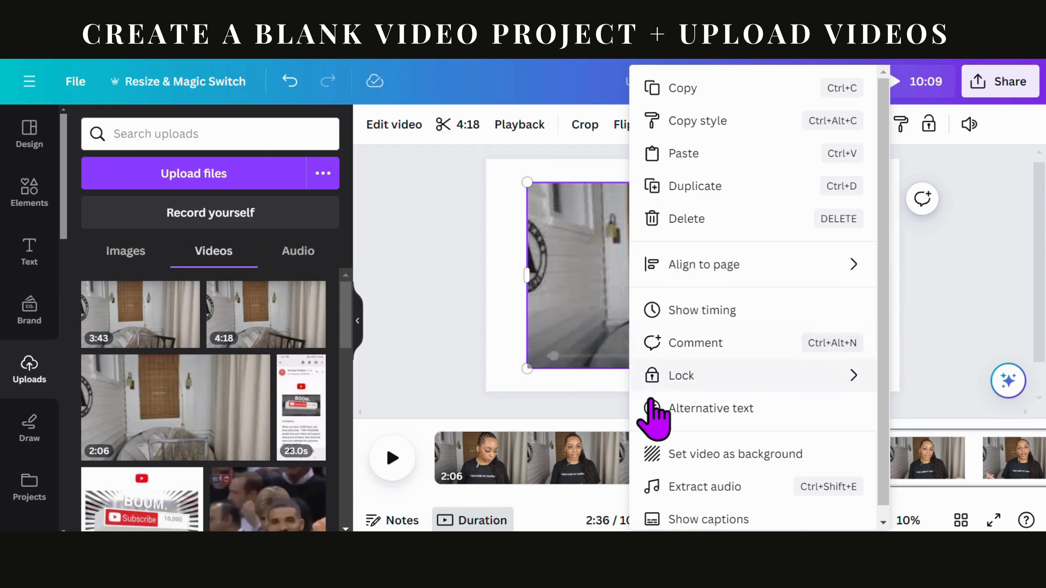
{"action": "left_click", "coordinate": [683, 461]}
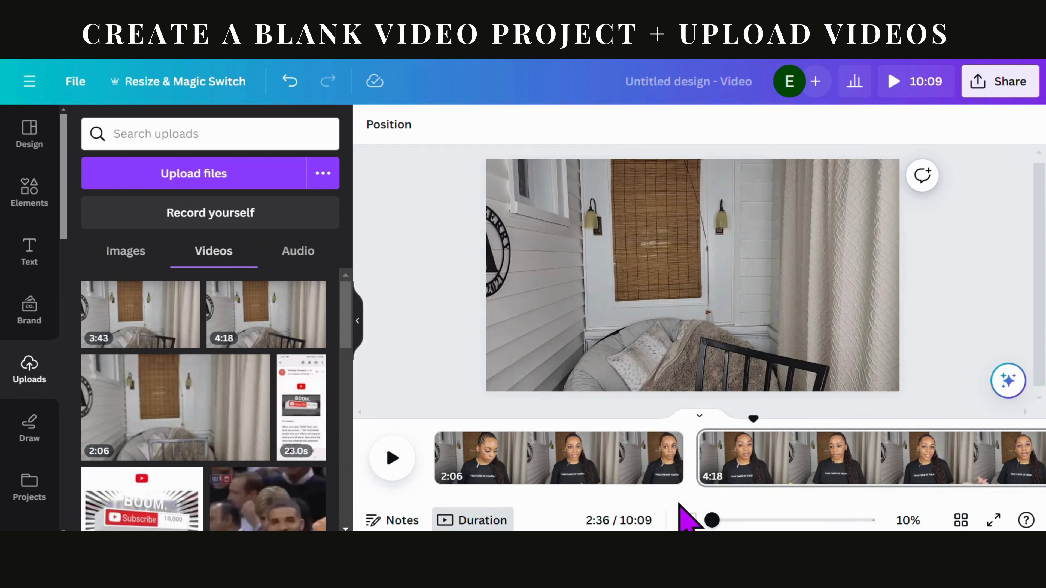
Set the third page's 3:43 video as the page background
{"action": "left_click_drag", "start_coordinate": [686, 497], "coordinate": [930, 496]}
{"action": "left_click", "coordinate": [838, 458]}
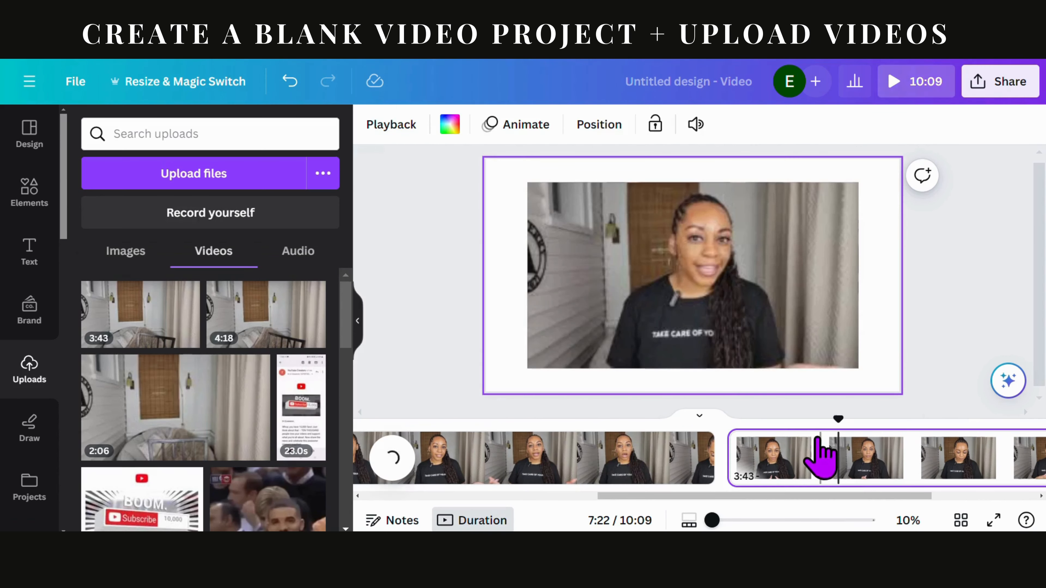
{"action": "right_click", "coordinate": [640, 314]}
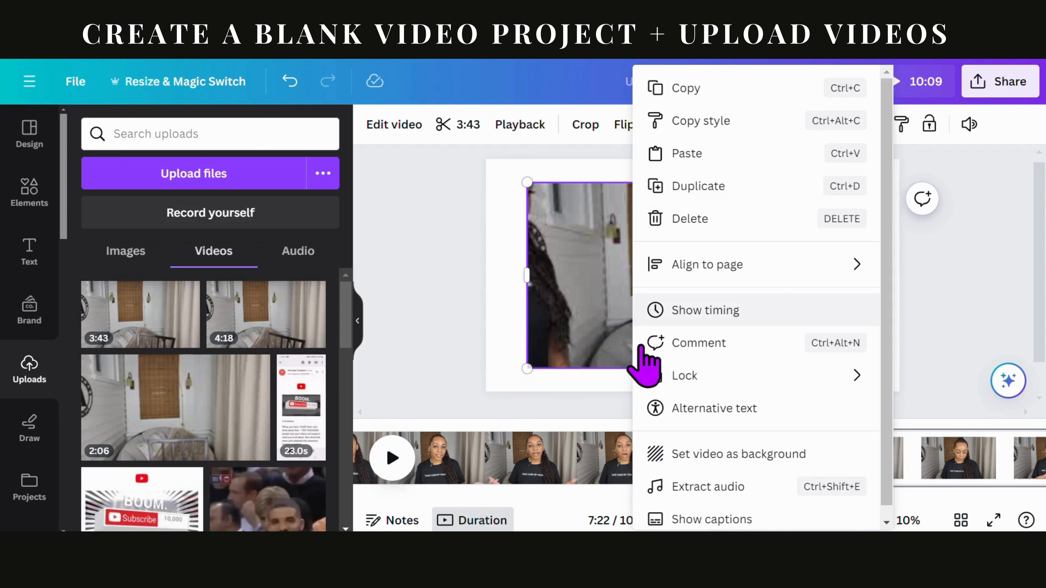
{"action": "left_click", "coordinate": [701, 463]}
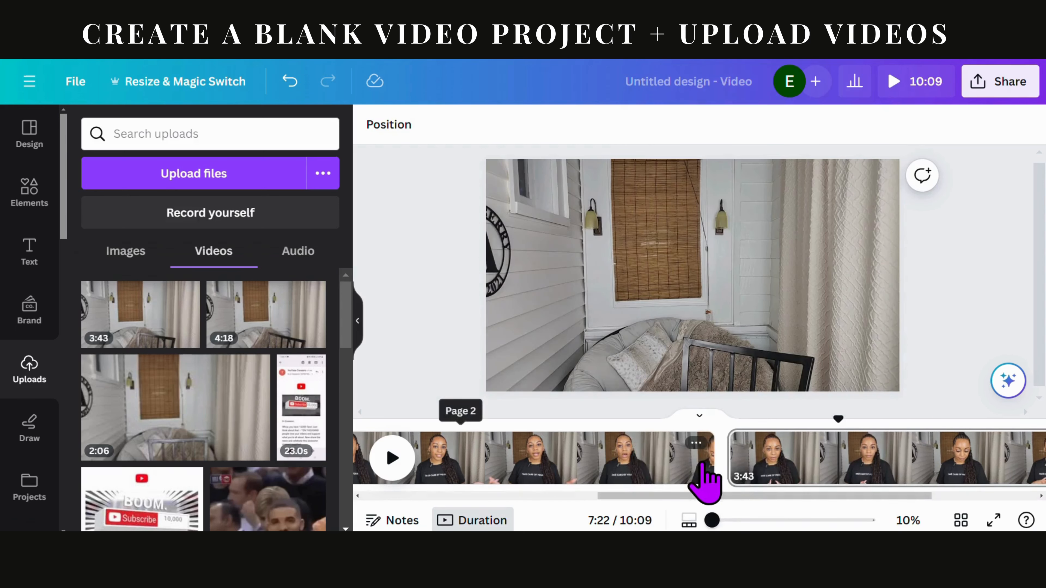
Return the playhead to 0:00 and trim the beginning of the first clip so it lasts 1:39
{"action": "left_click_drag", "start_coordinate": [730, 498], "coordinate": [688, 498]}
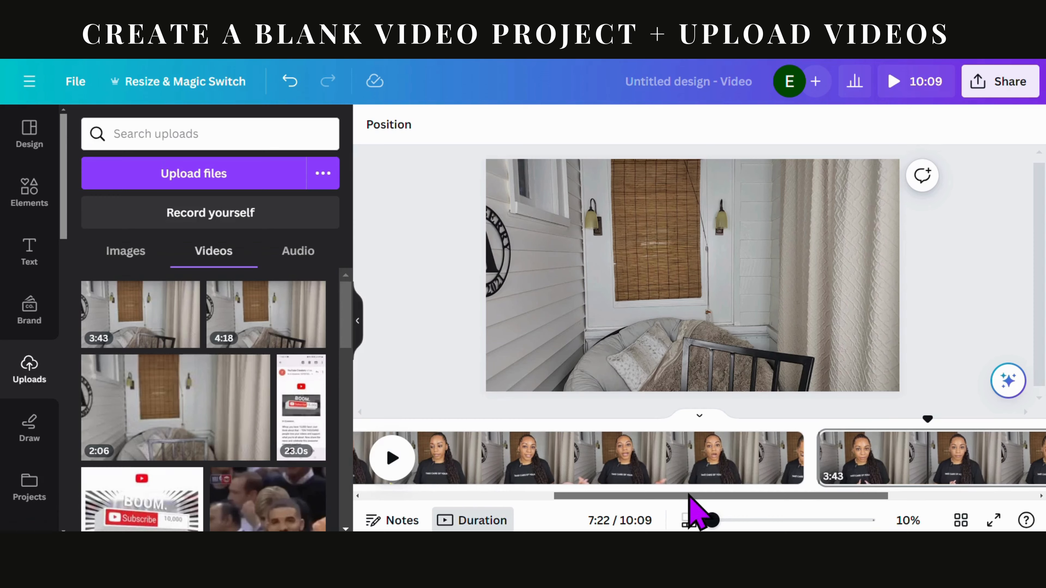
{"action": "left_click_drag", "start_coordinate": [926, 412], "coordinate": [423, 440]}
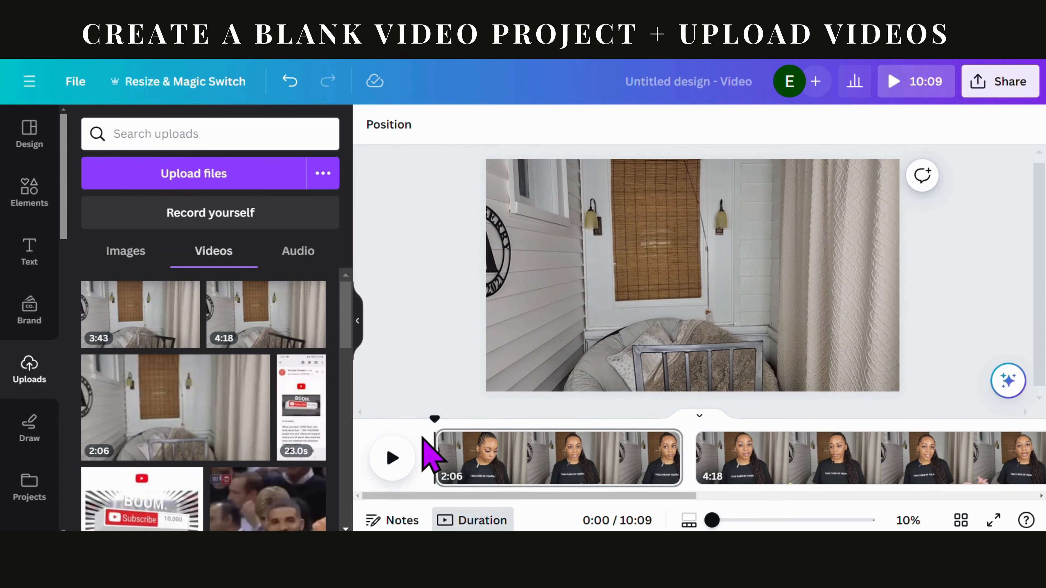
{"action": "left_click", "coordinate": [357, 320]}
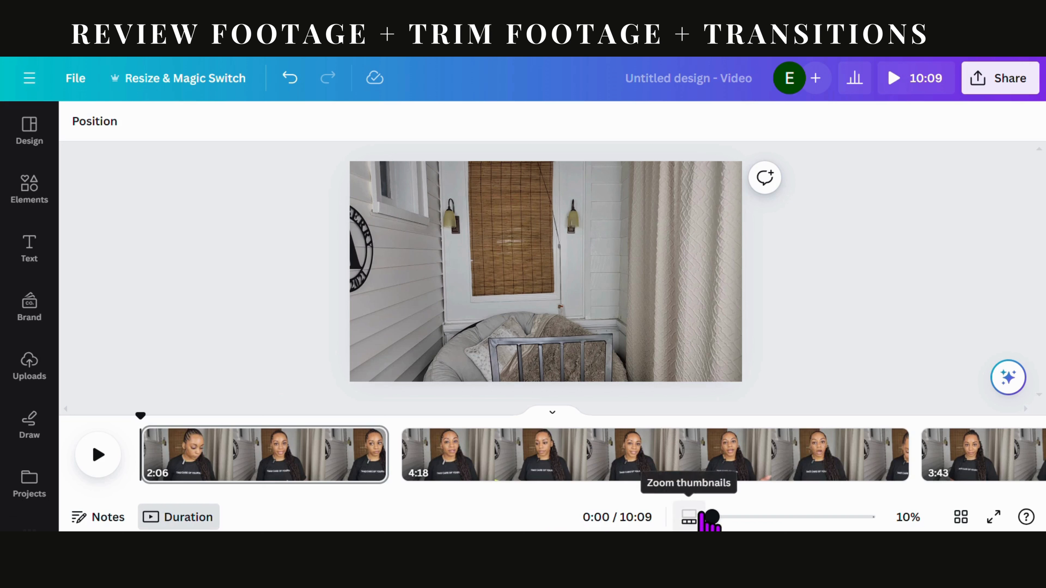
{"action": "left_click_drag", "start_coordinate": [713, 517], "coordinate": [740, 517]}
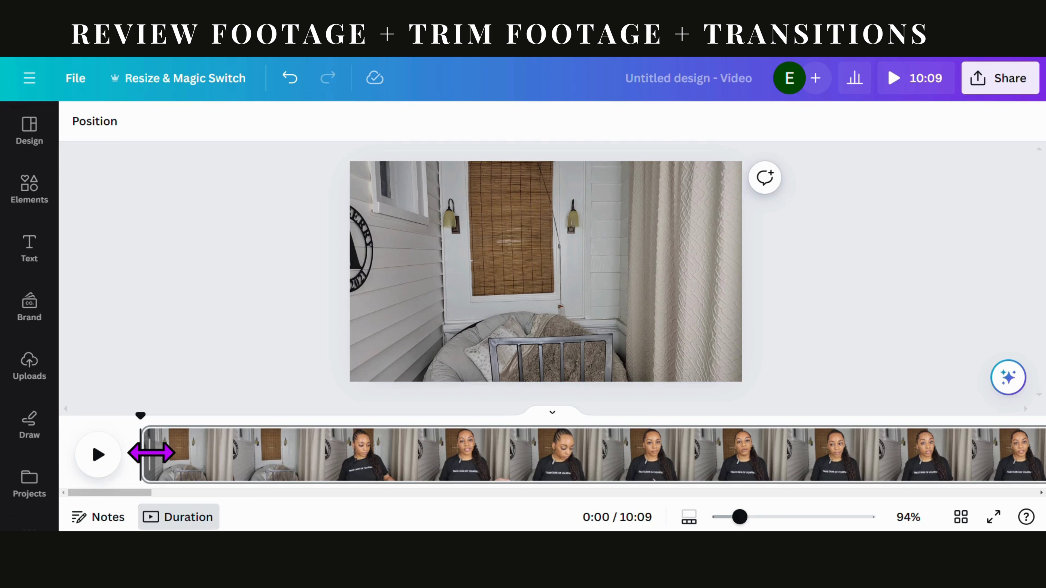
{"action": "left_click_drag", "start_coordinate": [151, 453], "coordinate": [654, 457]}
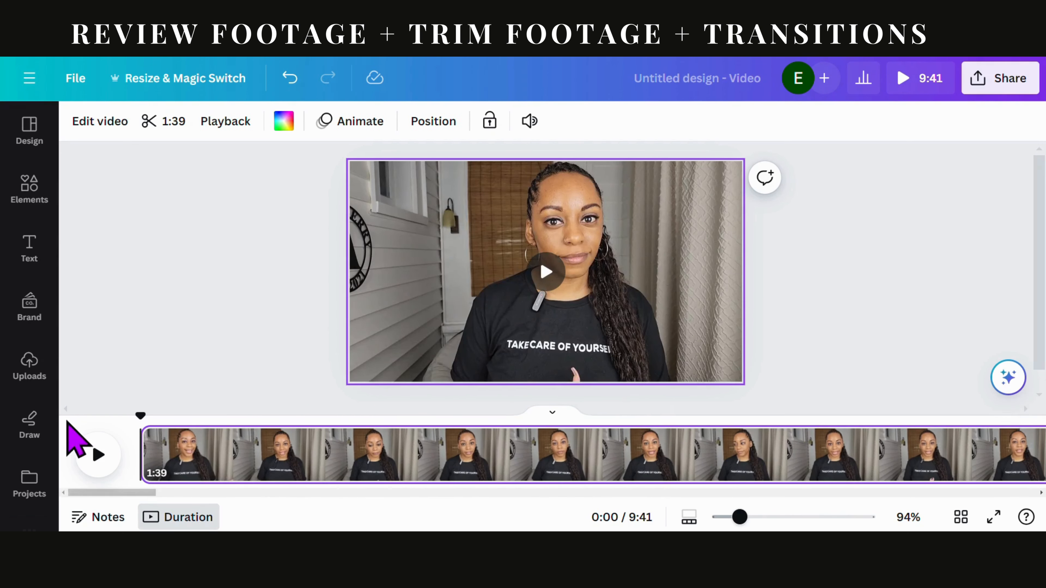
Play the first clip from the start and split it at about 0:10
{"action": "left_click", "coordinate": [98, 455]}
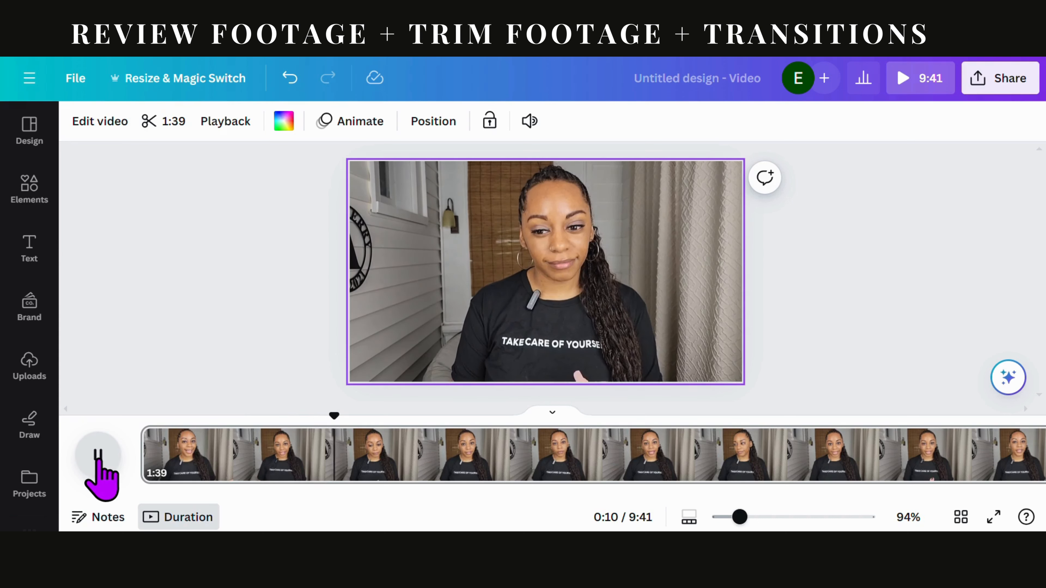
{"action": "left_click", "coordinate": [99, 456]}
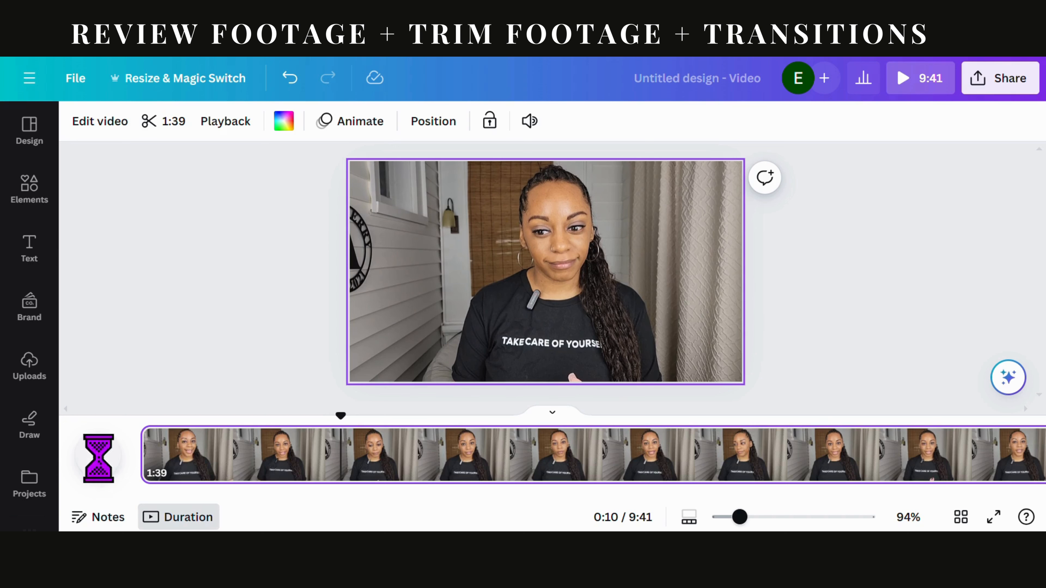
{"action": "key", "text": "s"}
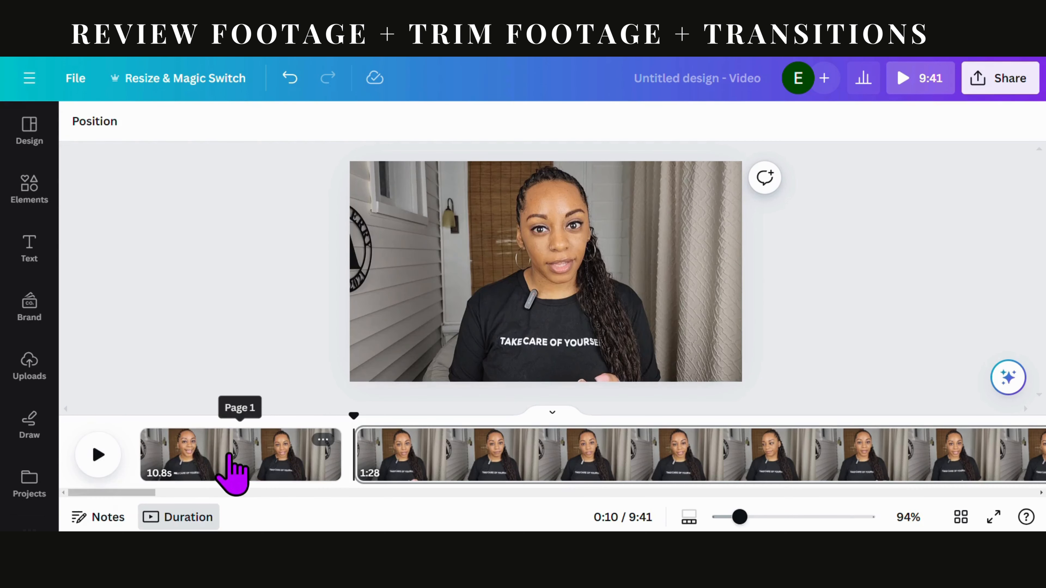
Review the first segment up to 0:06 and trim its end there, leaving it 6.3 seconds long
{"action": "left_click", "coordinate": [204, 451]}
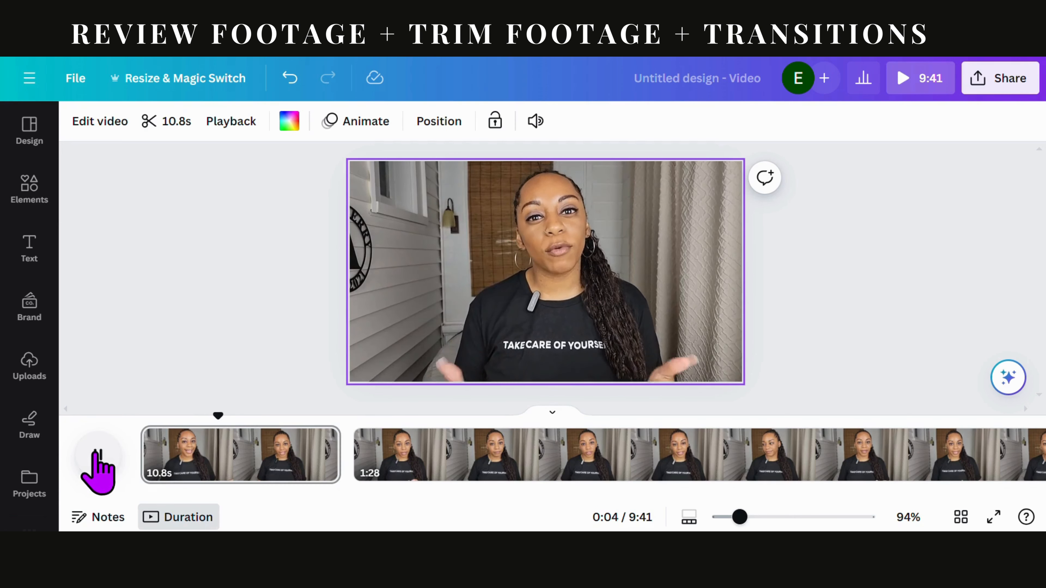
{"action": "left_click", "coordinate": [97, 453]}
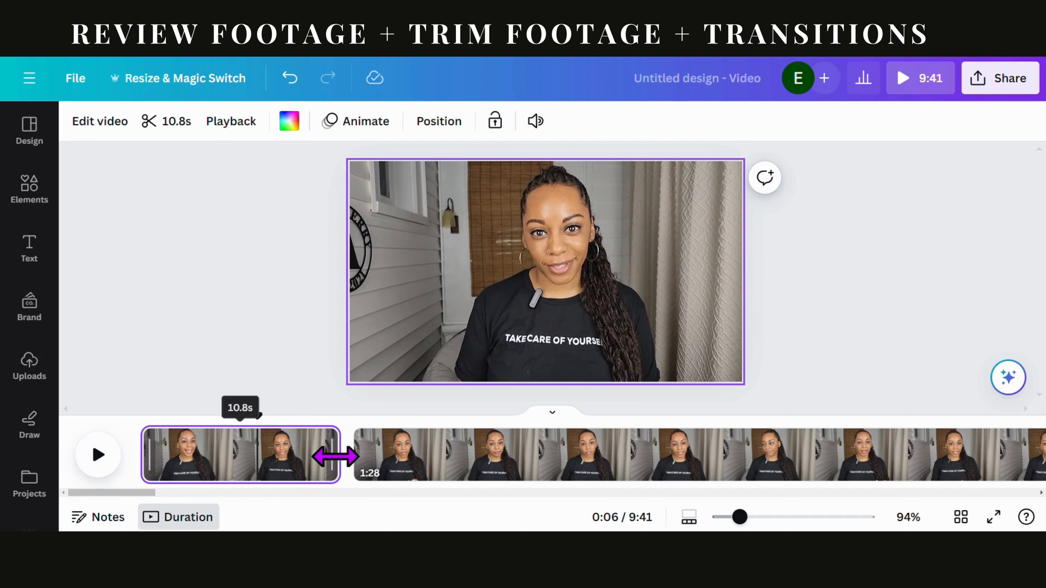
{"action": "left_click_drag", "start_coordinate": [334, 456], "coordinate": [256, 456]}
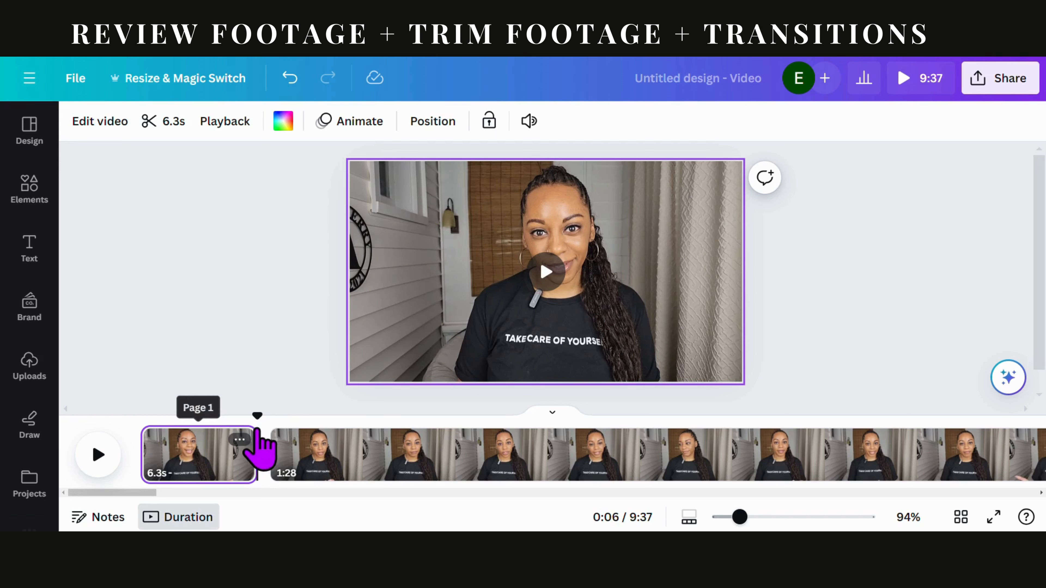
Replay the trimmed first segment from 0:00 through the cut into the second segment
{"action": "left_click", "coordinate": [146, 435]}
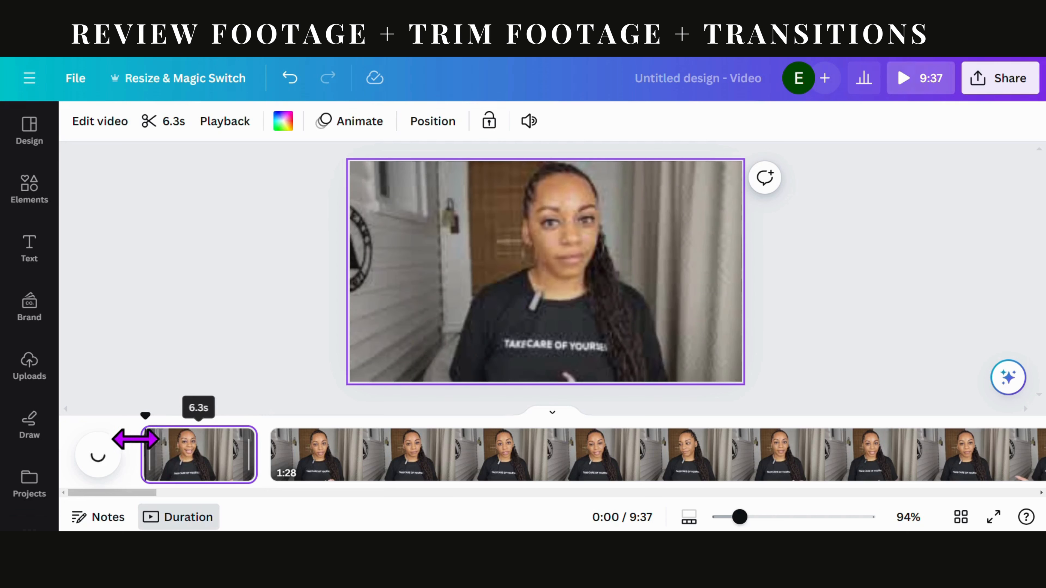
{"action": "left_click", "coordinate": [90, 456]}
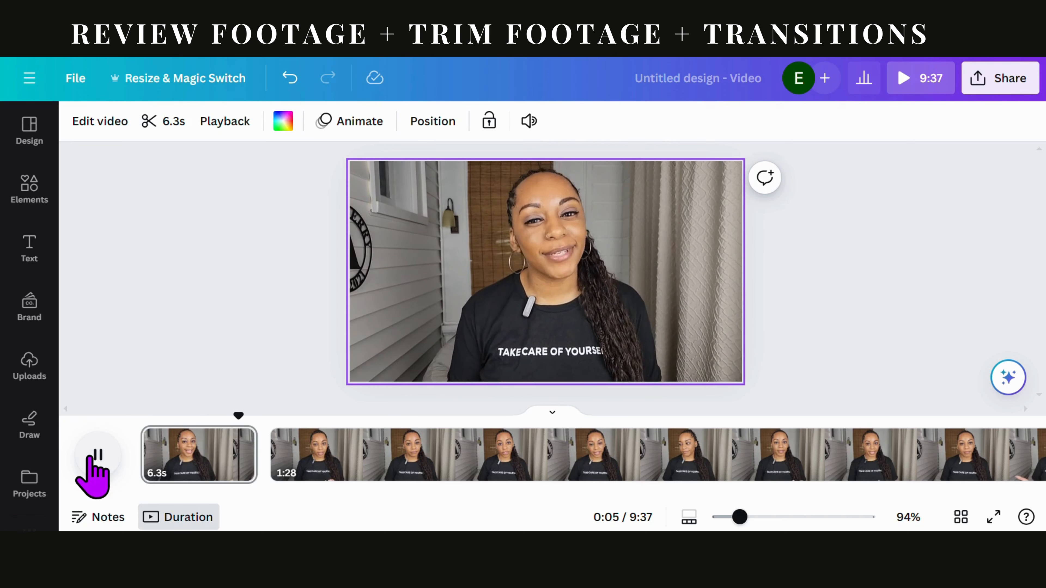
{"action": "left_click", "coordinate": [90, 458]}
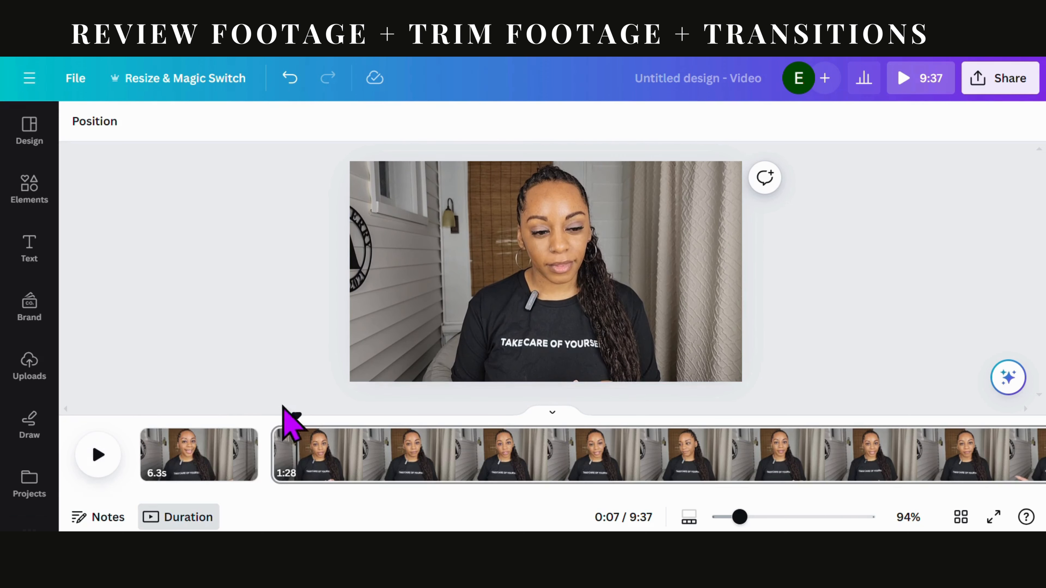
Play the second segment onward and split it at 0:14
{"action": "left_click", "coordinate": [101, 466]}
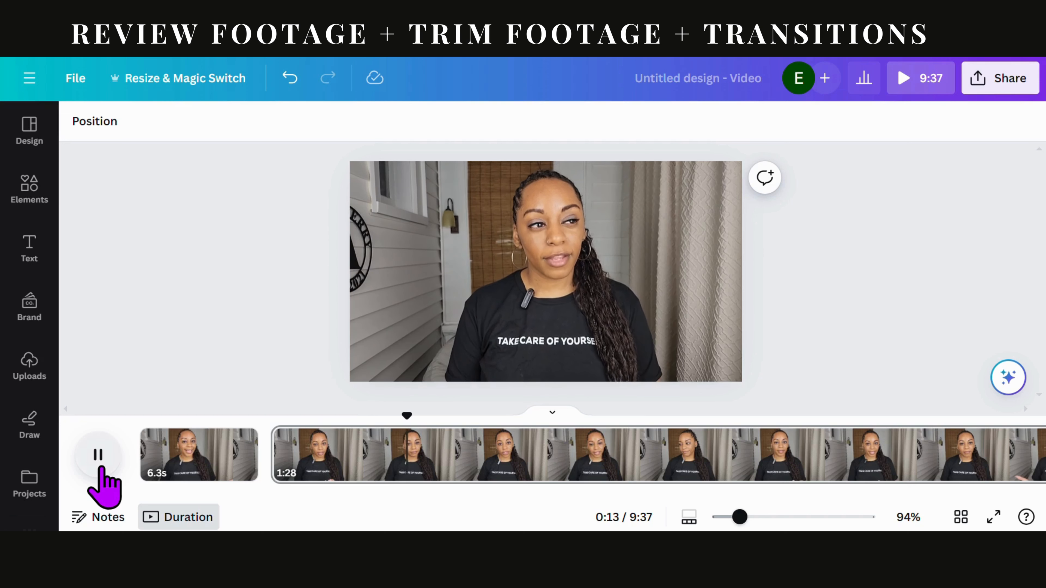
{"action": "left_click", "coordinate": [102, 466]}
{"action": "left_click", "coordinate": [101, 466]}
{"action": "left_click", "coordinate": [101, 466]}
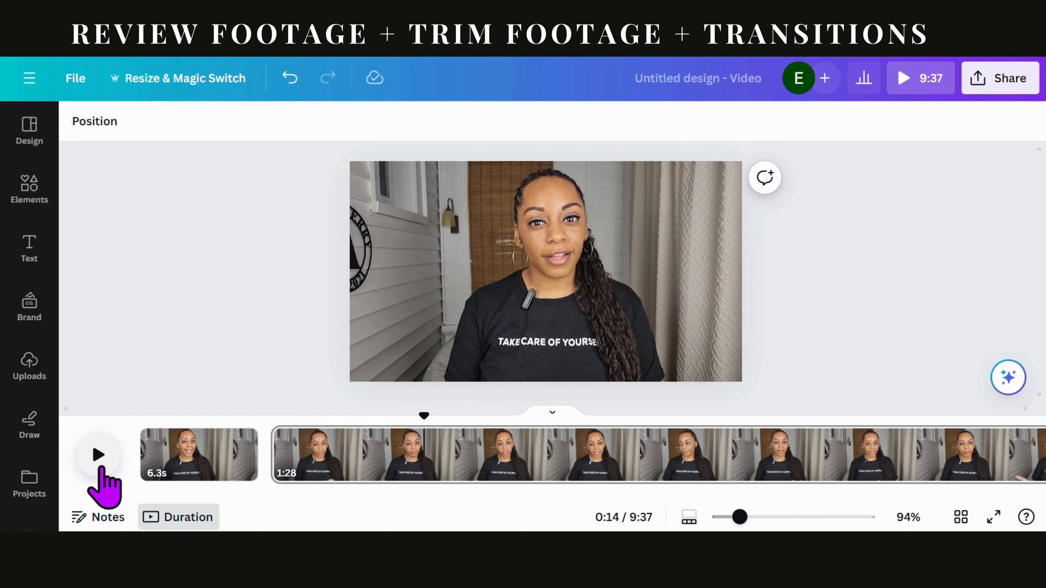
{"action": "key", "text": "s"}
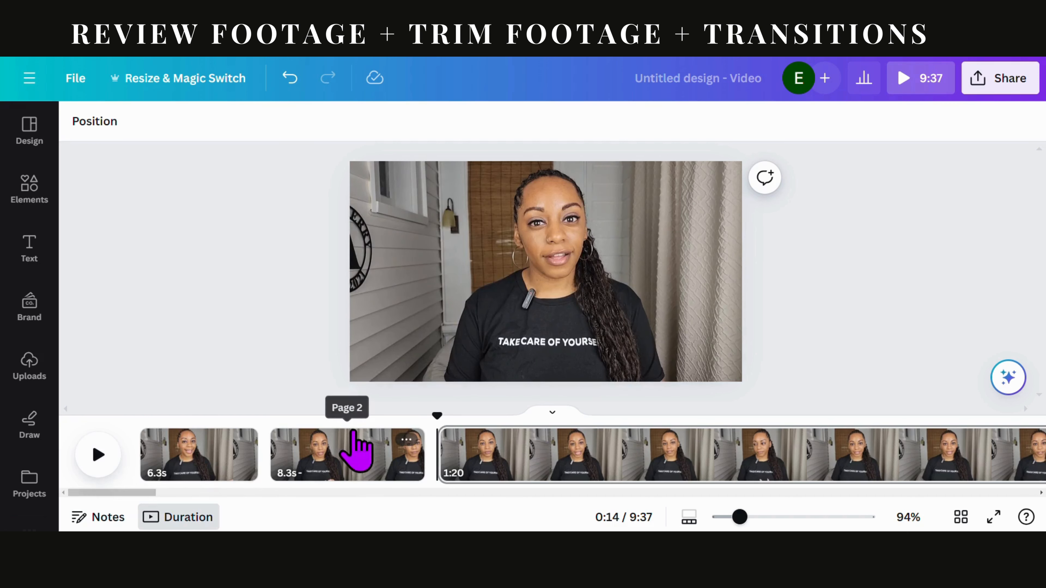
Hide the 8.3-second second segment, then delete it from the timeline
{"action": "left_click", "coordinate": [362, 458]}
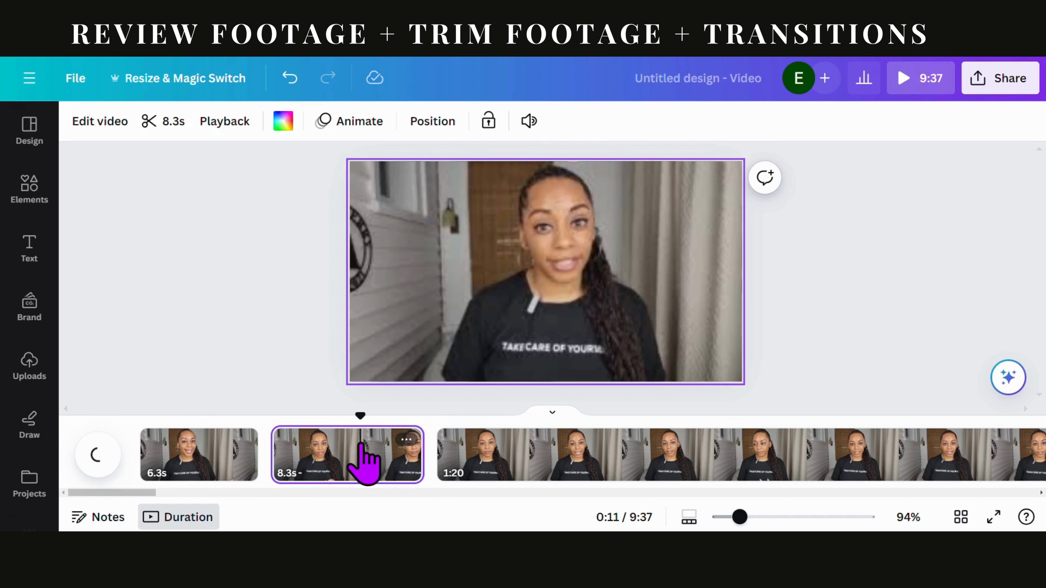
{"action": "right_click", "coordinate": [359, 445]}
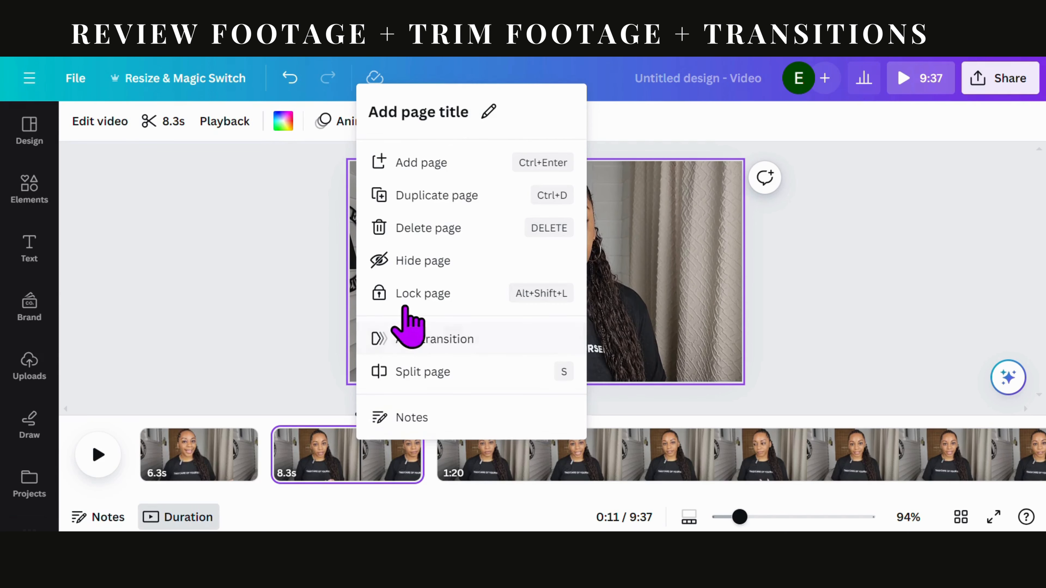
{"action": "left_click", "coordinate": [423, 266]}
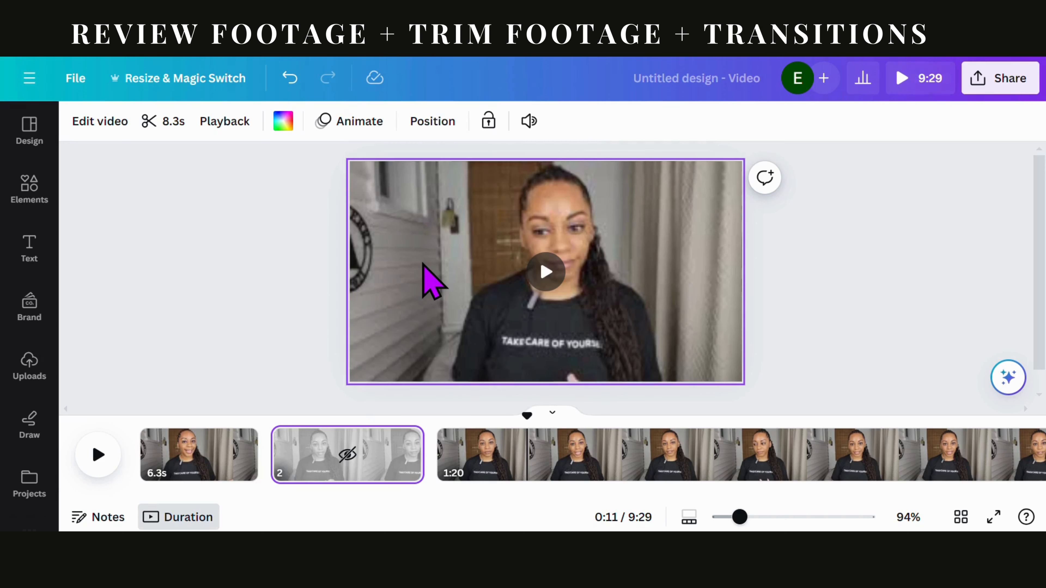
{"action": "right_click", "coordinate": [360, 443]}
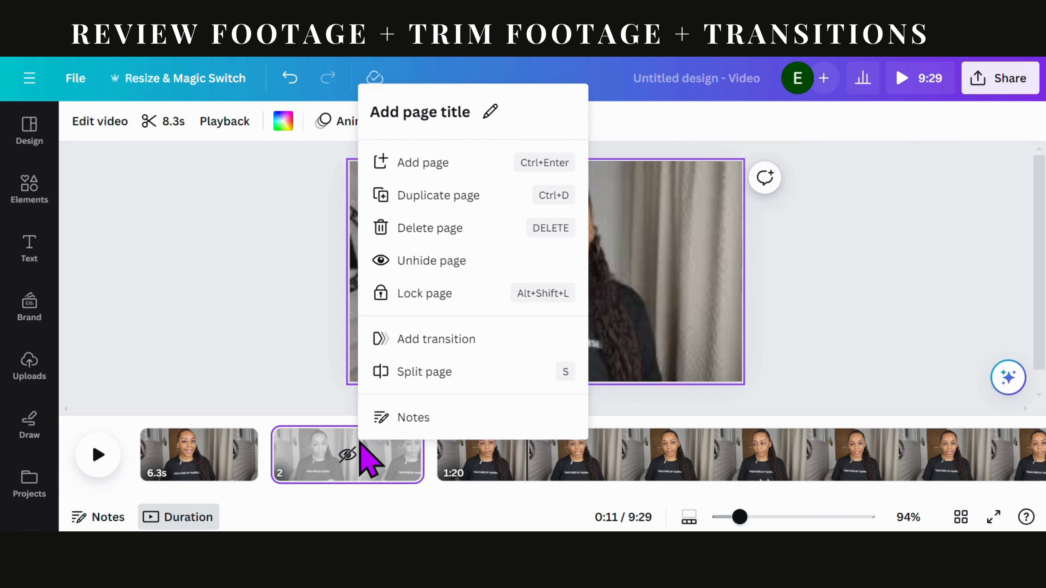
{"action": "left_click", "coordinate": [430, 228]}
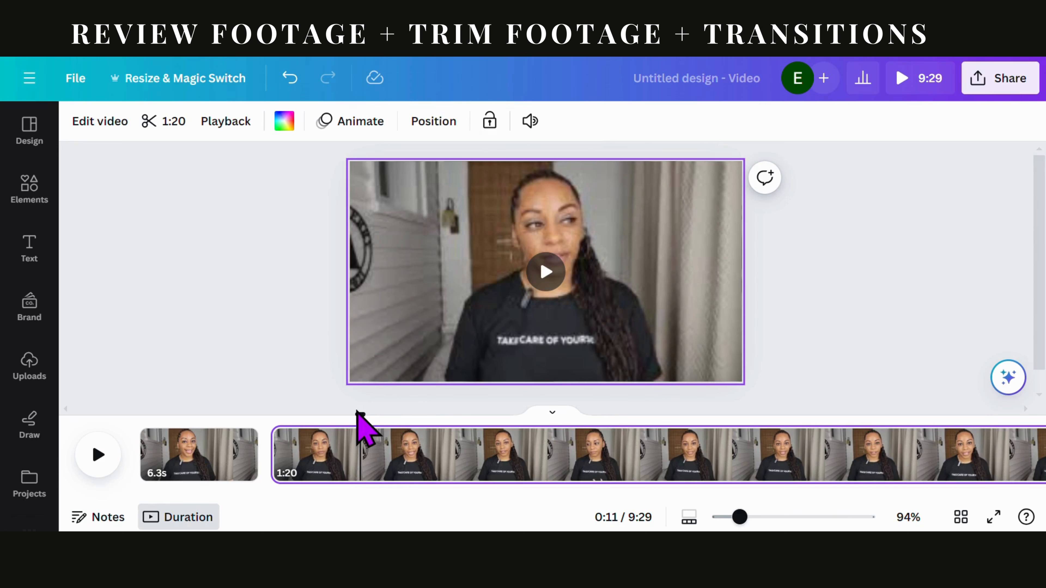
Review the 1:20 segment from 0:06 up to 0:17, replay it from 0:06 and split it at 0:10
{"action": "left_click_drag", "start_coordinate": [360, 413], "coordinate": [273, 414]}
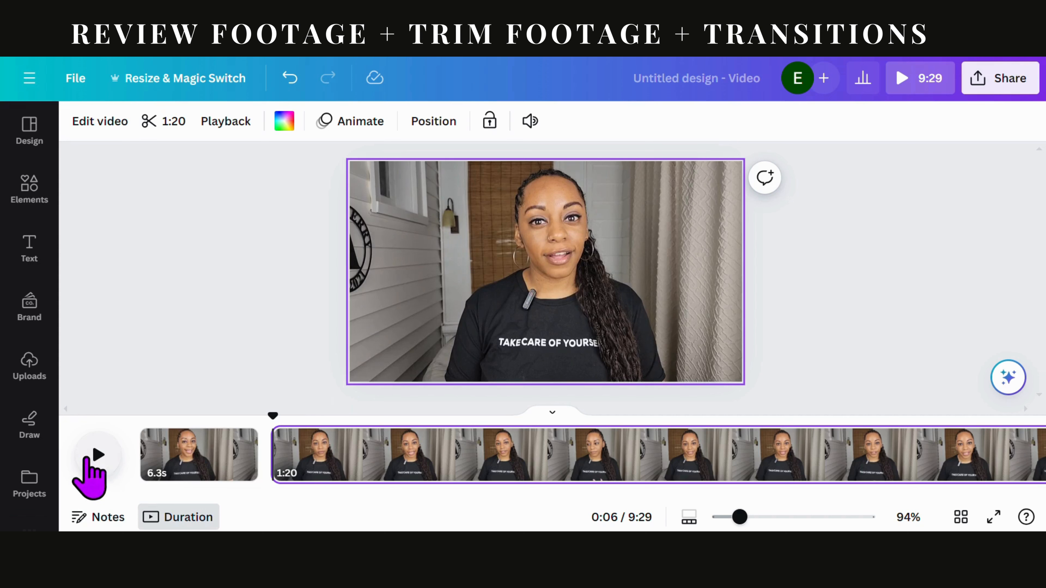
{"action": "left_click", "coordinate": [99, 460]}
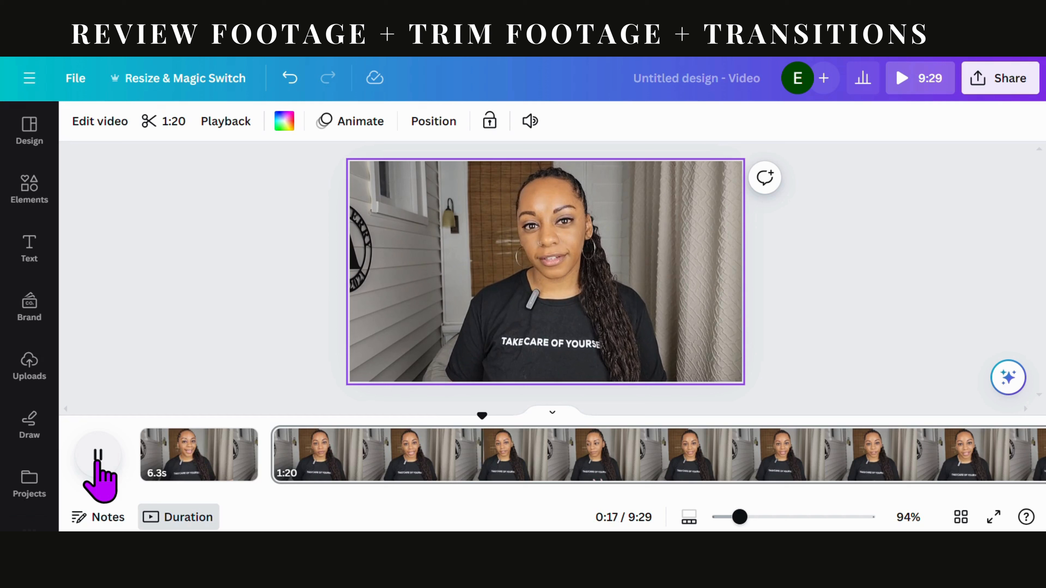
{"action": "left_click", "coordinate": [98, 455]}
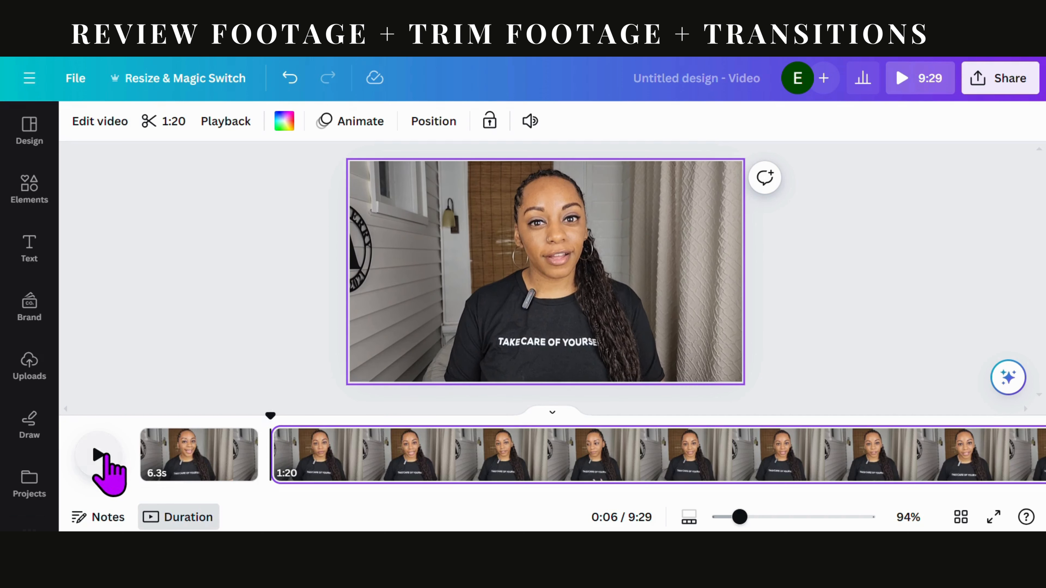
{"action": "left_click", "coordinate": [106, 453]}
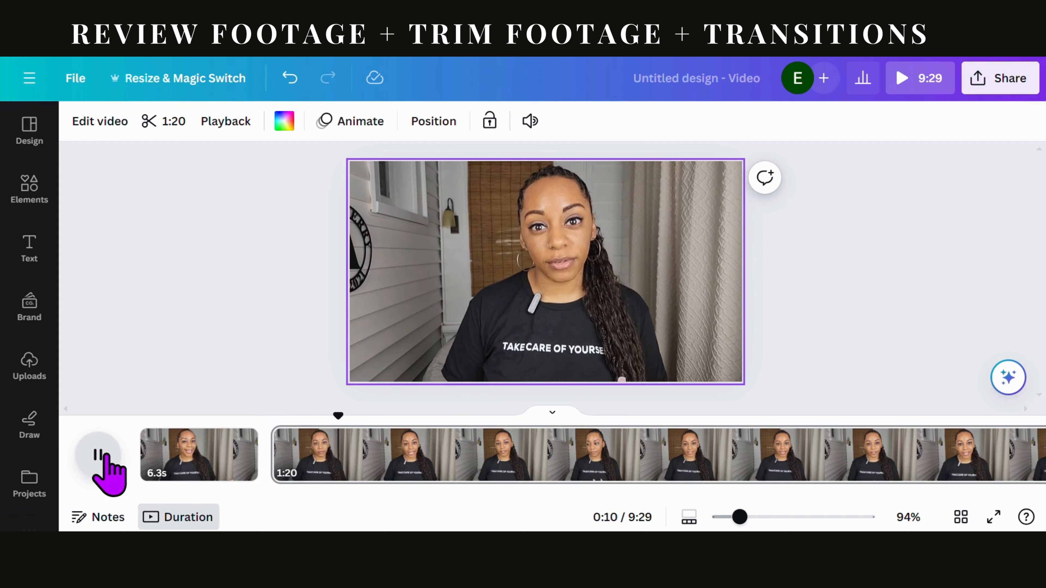
{"action": "left_click", "coordinate": [106, 453]}
{"action": "key", "text": "s"}
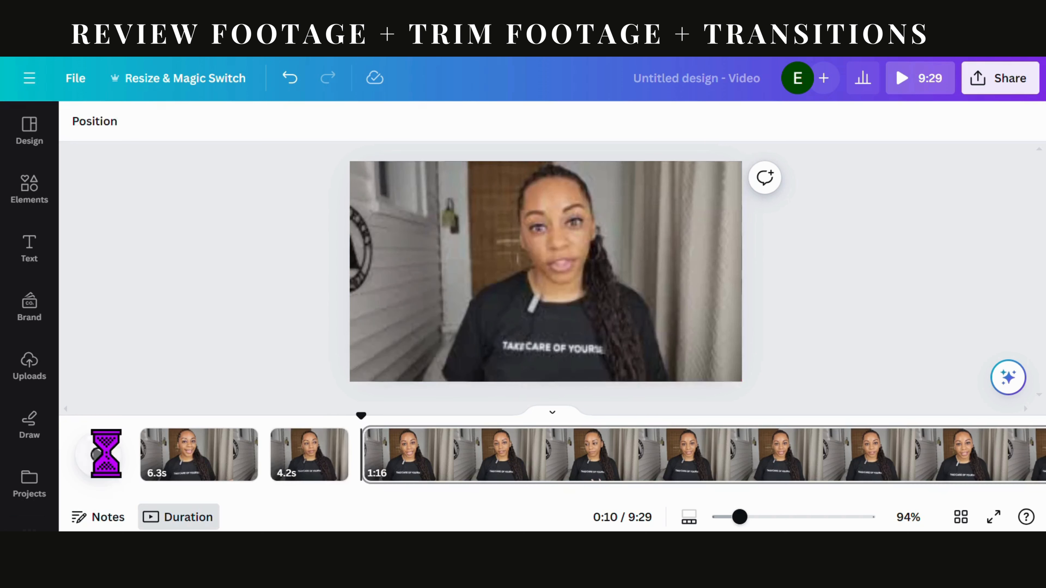
Play on from 0:10, split the footage at 0:23 and delete the 13-second segment before that cut
{"action": "left_click", "coordinate": [106, 453]}
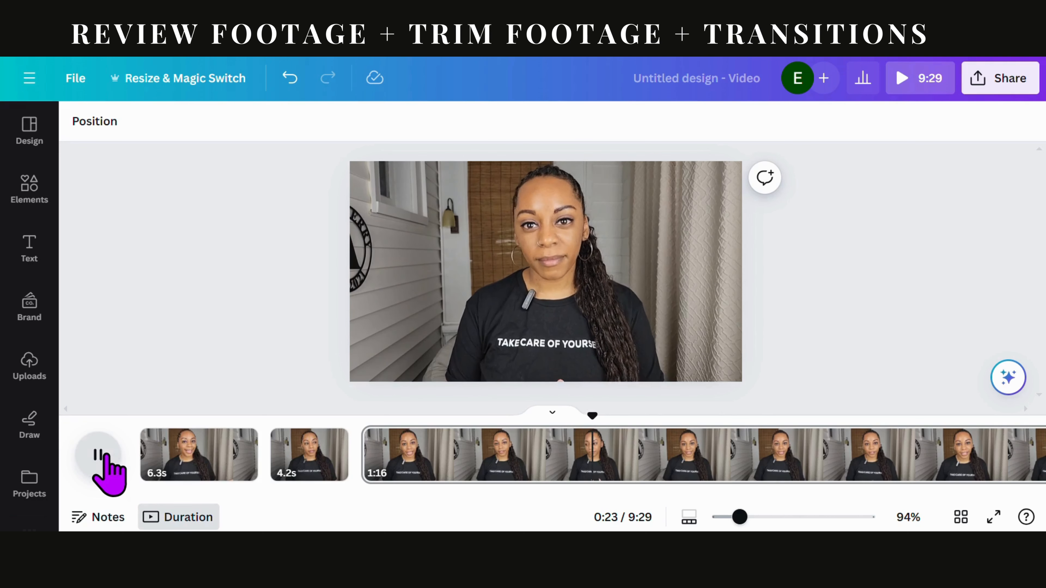
{"action": "left_click", "coordinate": [100, 455]}
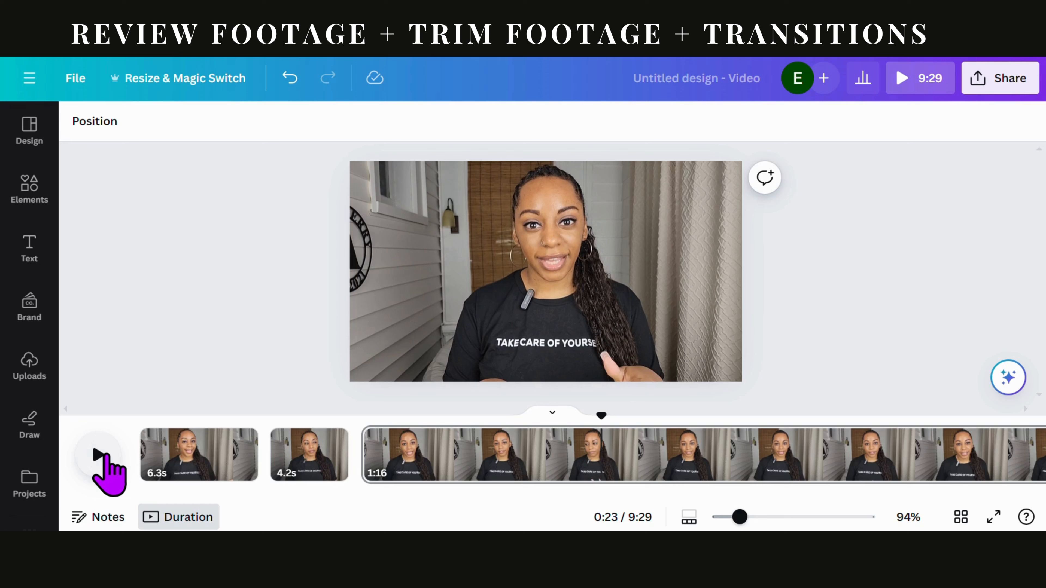
{"action": "key", "text": "s"}
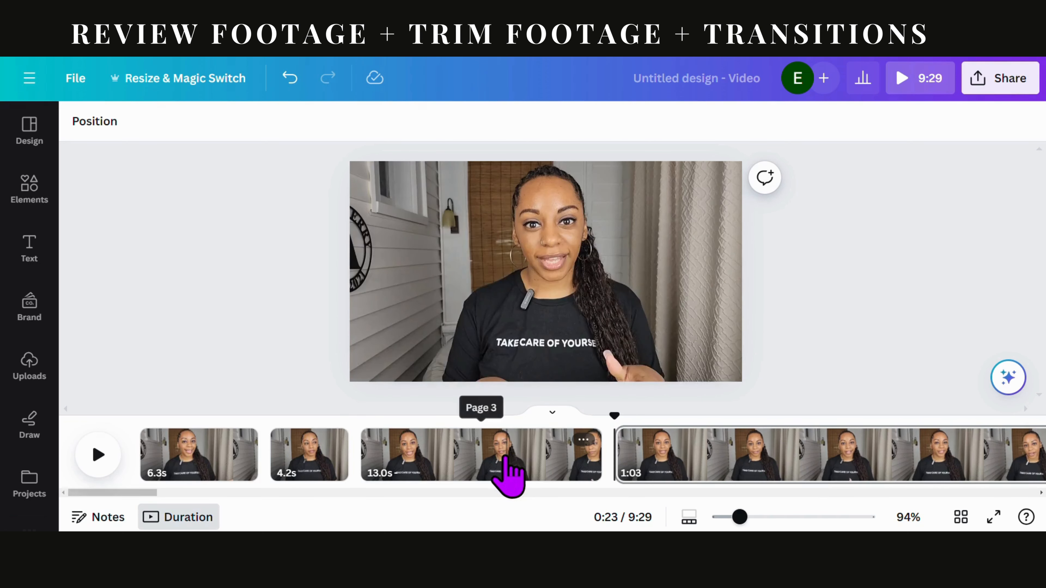
{"action": "right_click", "coordinate": [506, 470]}
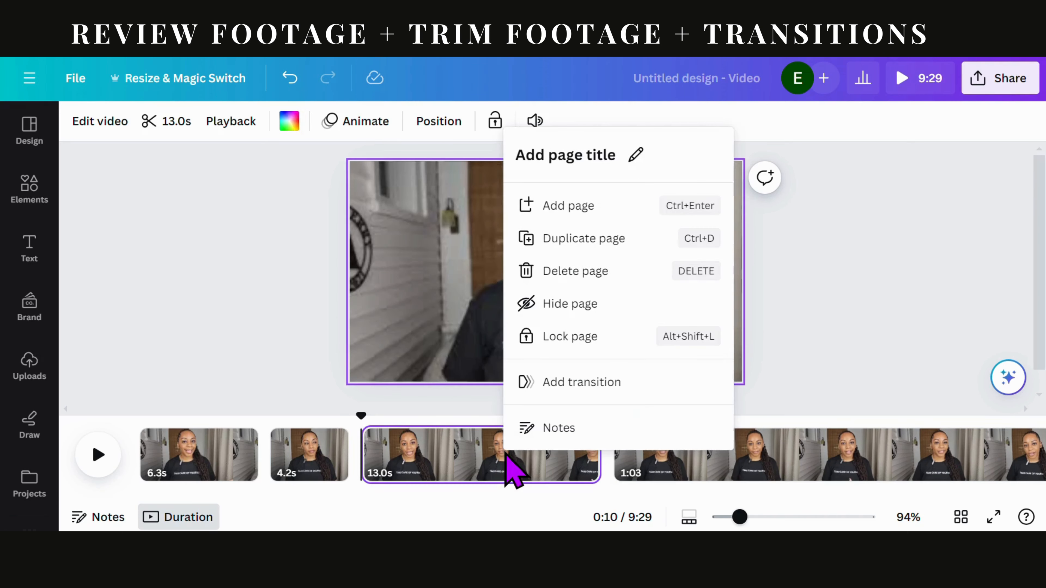
{"action": "left_click", "coordinate": [603, 272]}
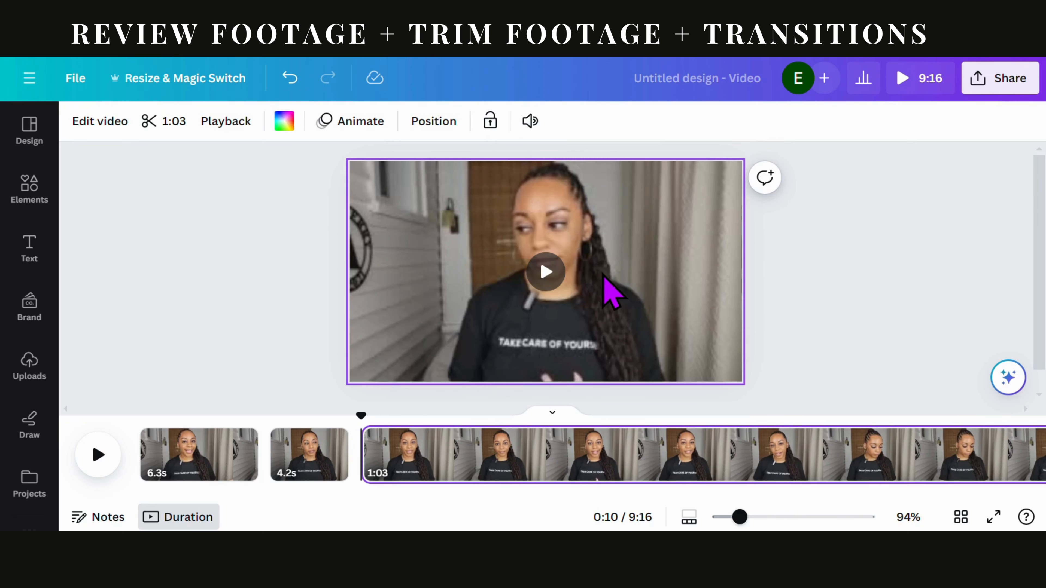
Play the 1:03 segment from 0:10 and split it at 0:19
{"action": "left_click", "coordinate": [103, 454]}
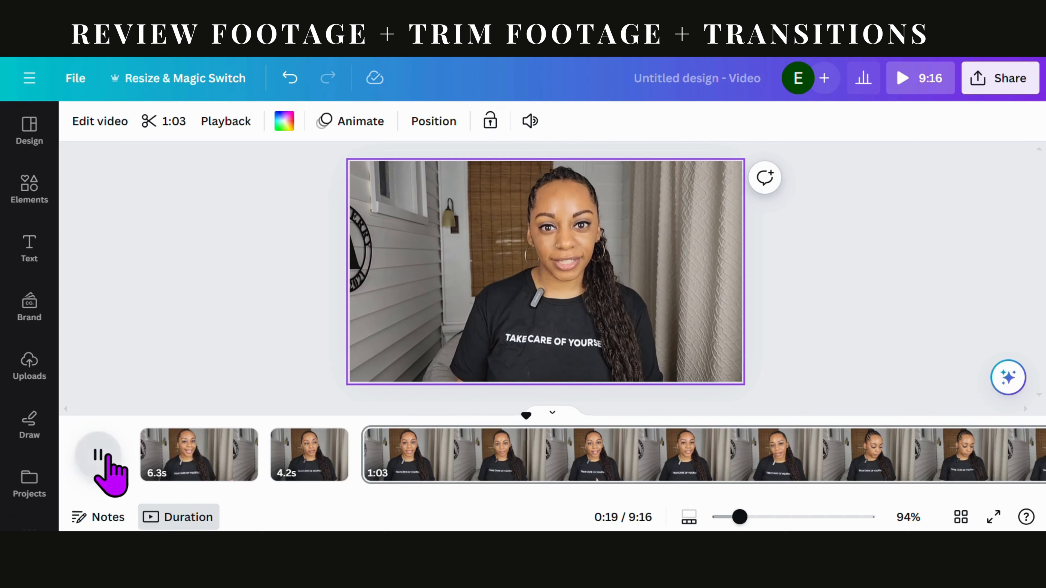
{"action": "left_click", "coordinate": [108, 454]}
{"action": "key", "text": "s"}
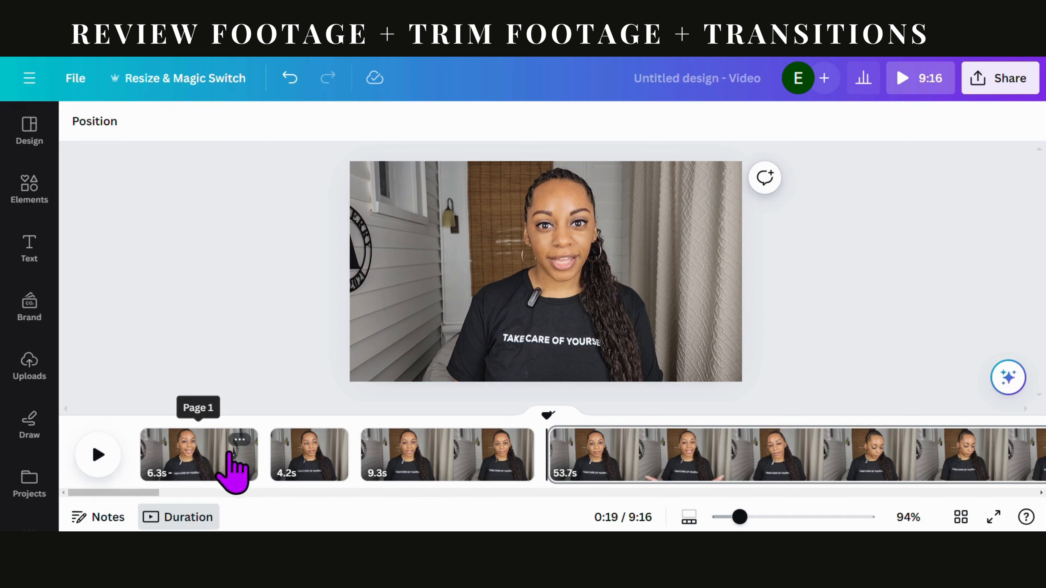
Add a Match & Move transition between the first and second segments with a duration of 0.2 seconds
{"action": "mouse_move", "coordinate": [265, 457]}
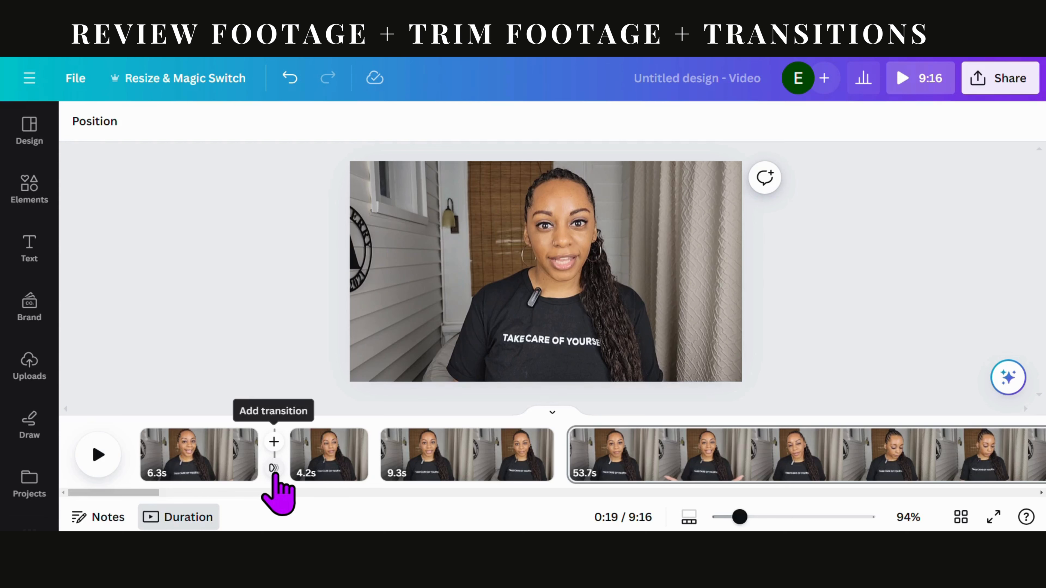
{"action": "left_click", "coordinate": [273, 469]}
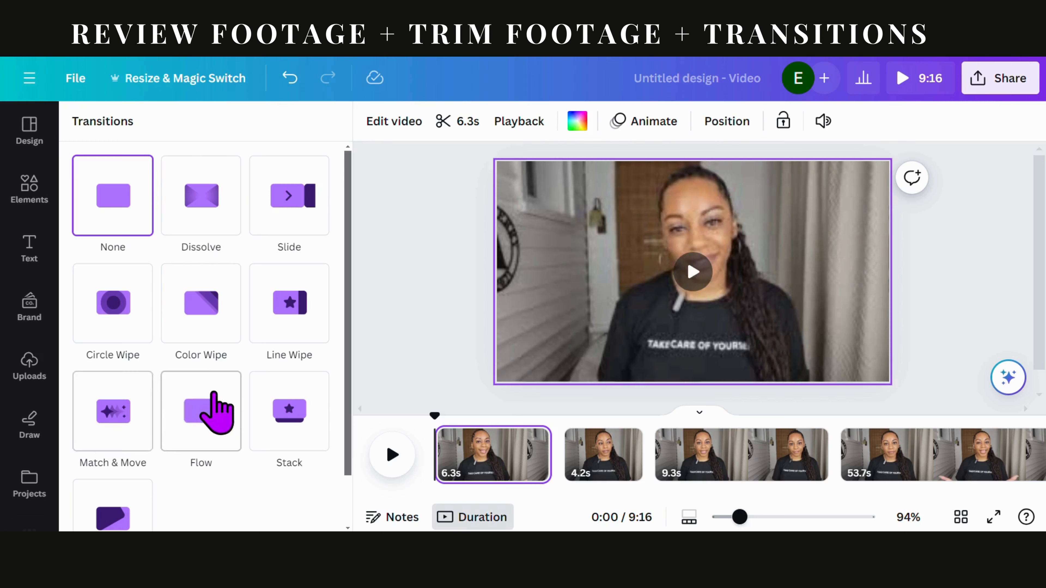
{"action": "scroll", "coordinate": [249, 408], "scroll_direction": "down", "scroll_amount": 2}
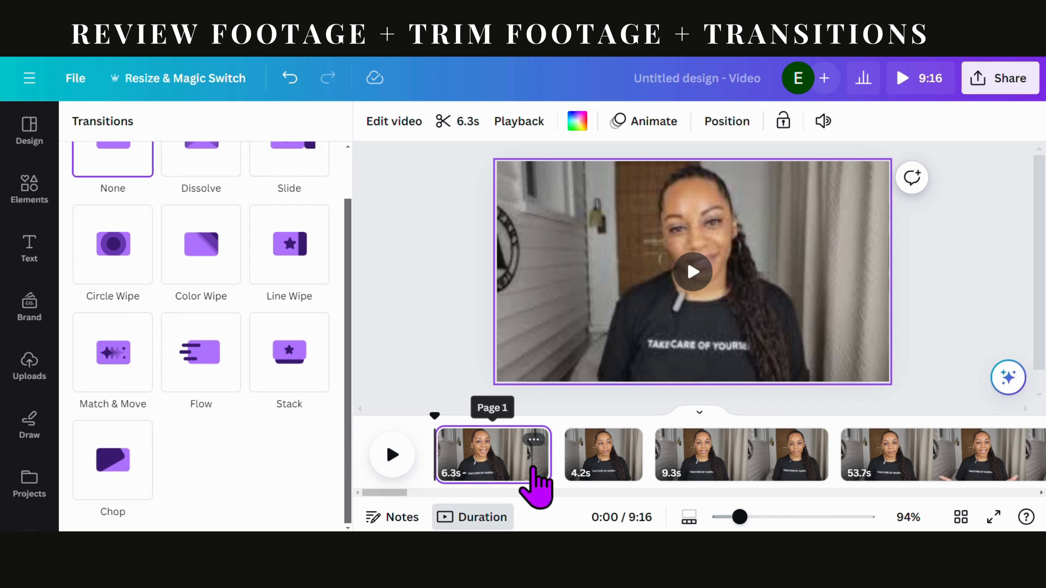
{"action": "left_click", "coordinate": [117, 375]}
{"action": "left_click_drag", "start_coordinate": [118, 372], "coordinate": [82, 370]}
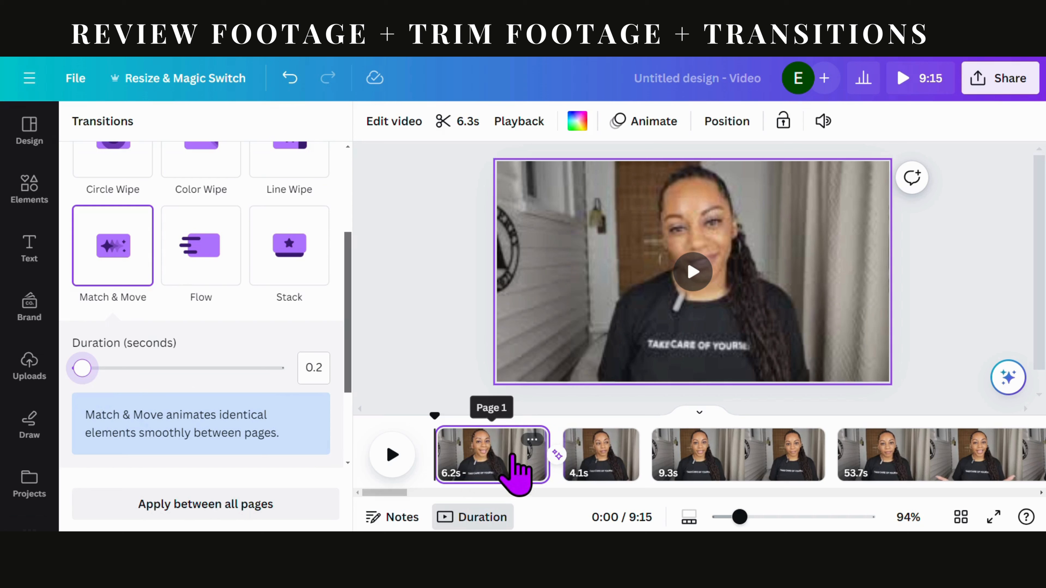
Preview the transition between the first and second segments
{"action": "left_click", "coordinate": [528, 467]}
{"action": "left_click", "coordinate": [394, 456]}
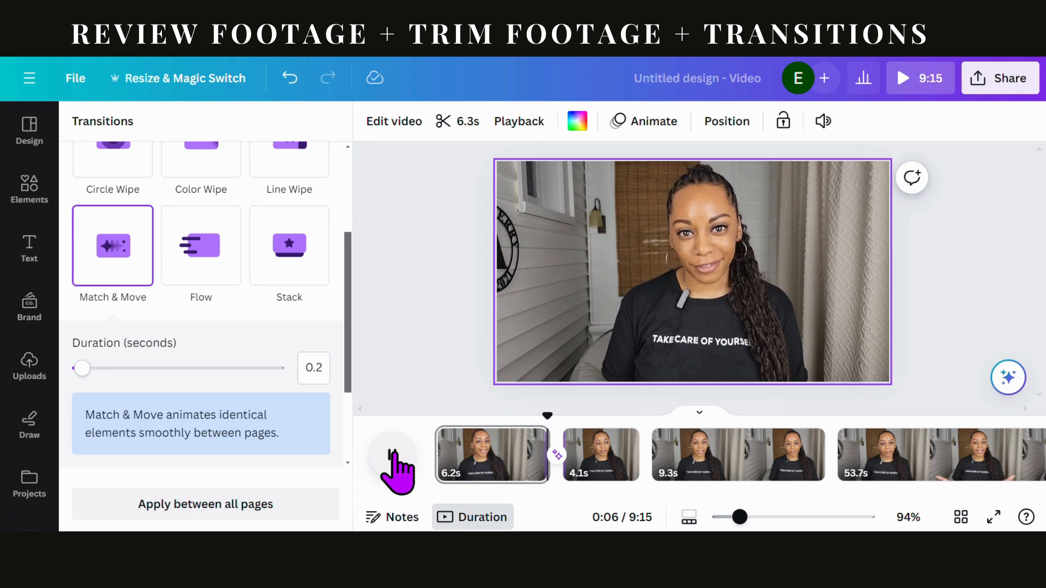
{"action": "left_click", "coordinate": [394, 455]}
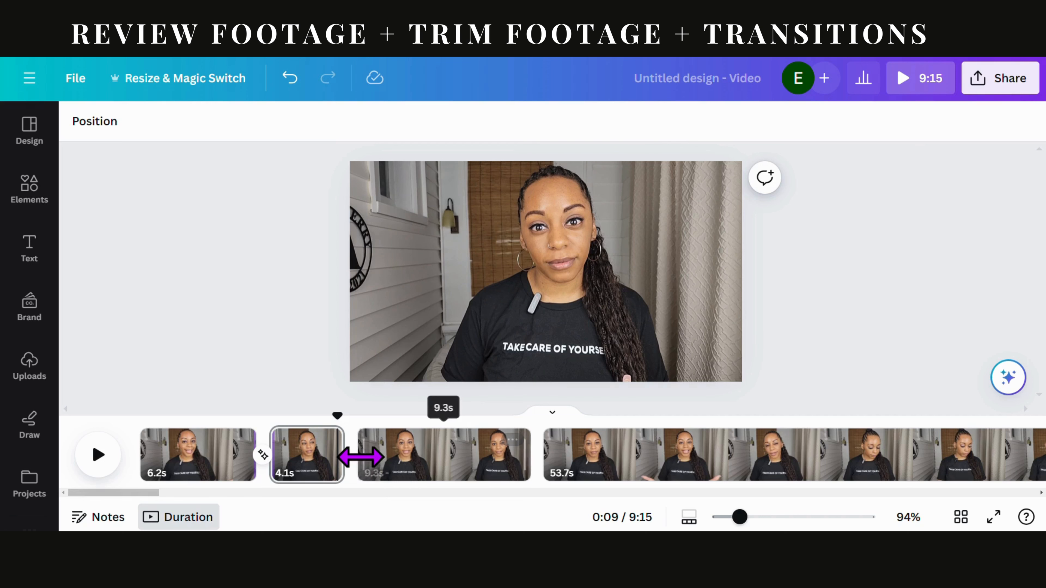
Add a Match & Move transition between the second and third segments with a duration of 0.2 seconds
{"action": "mouse_move", "coordinate": [359, 465]}
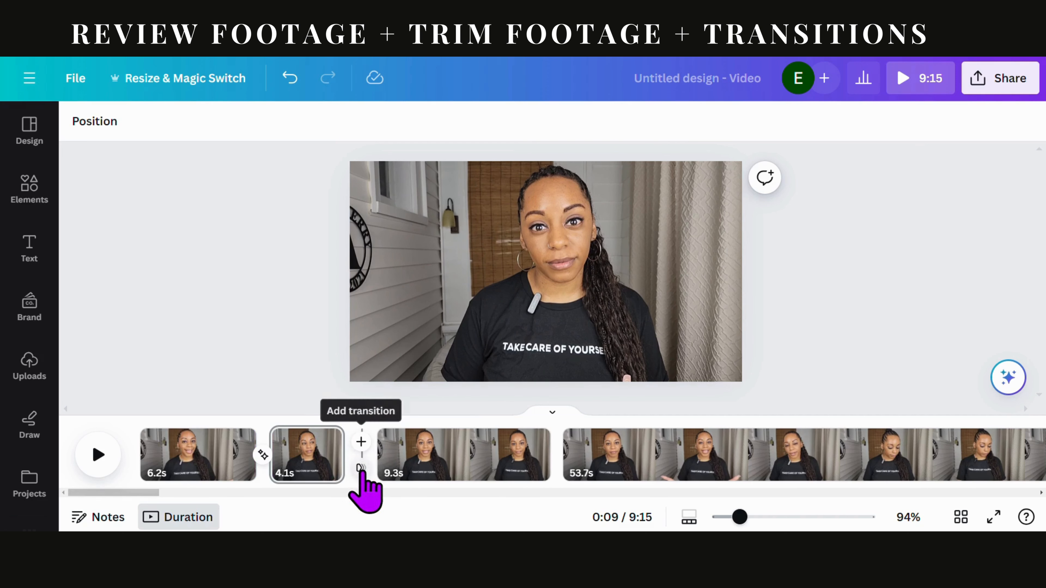
{"action": "left_click", "coordinate": [361, 466]}
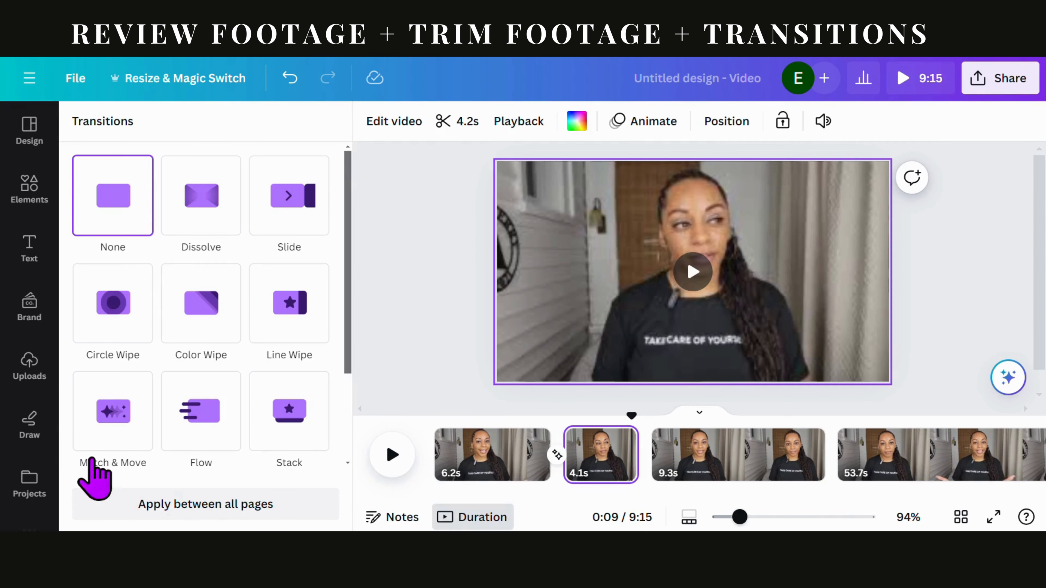
{"action": "left_click", "coordinate": [114, 412]}
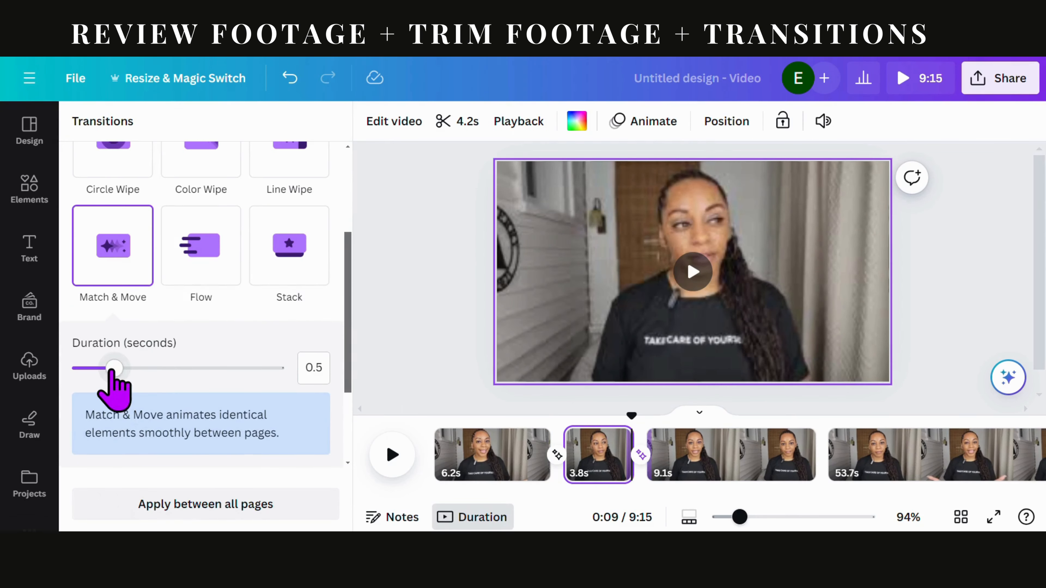
{"action": "left_click_drag", "start_coordinate": [111, 369], "coordinate": [84, 370]}
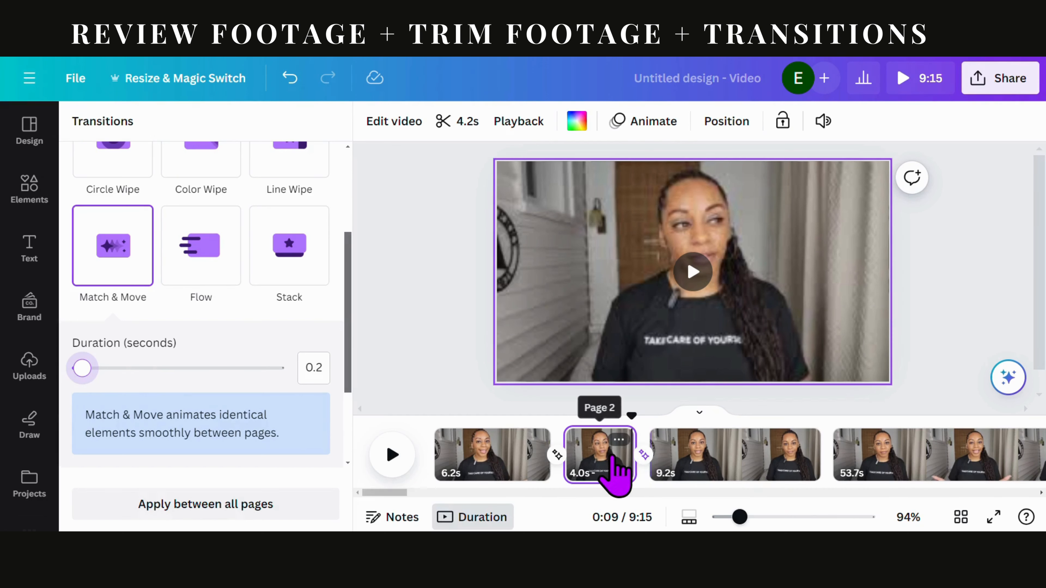
Play the second segment from 0:07 through its transition into the third segment
{"action": "left_click", "coordinate": [584, 480]}
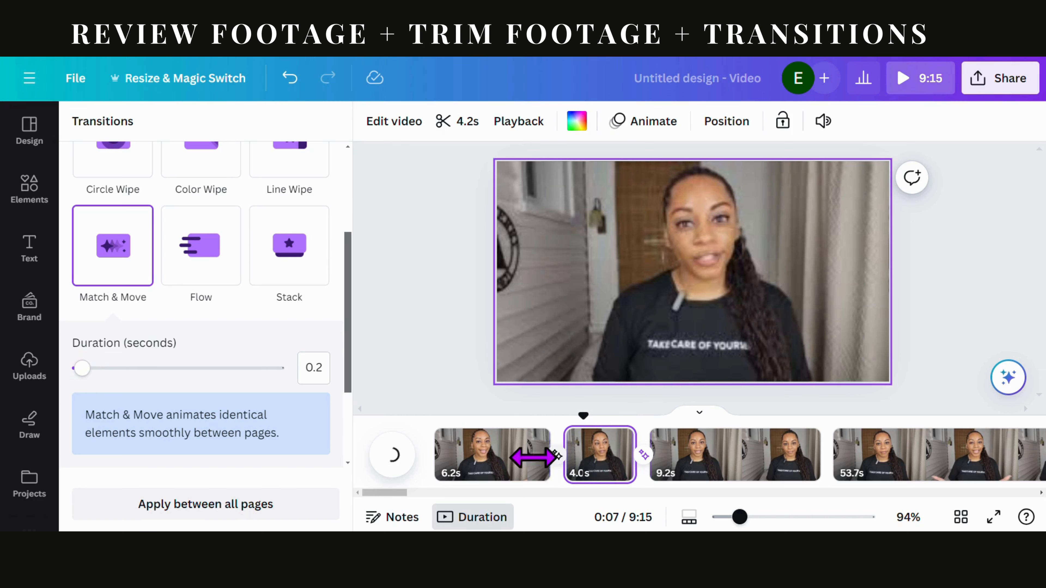
{"action": "left_click", "coordinate": [393, 455]}
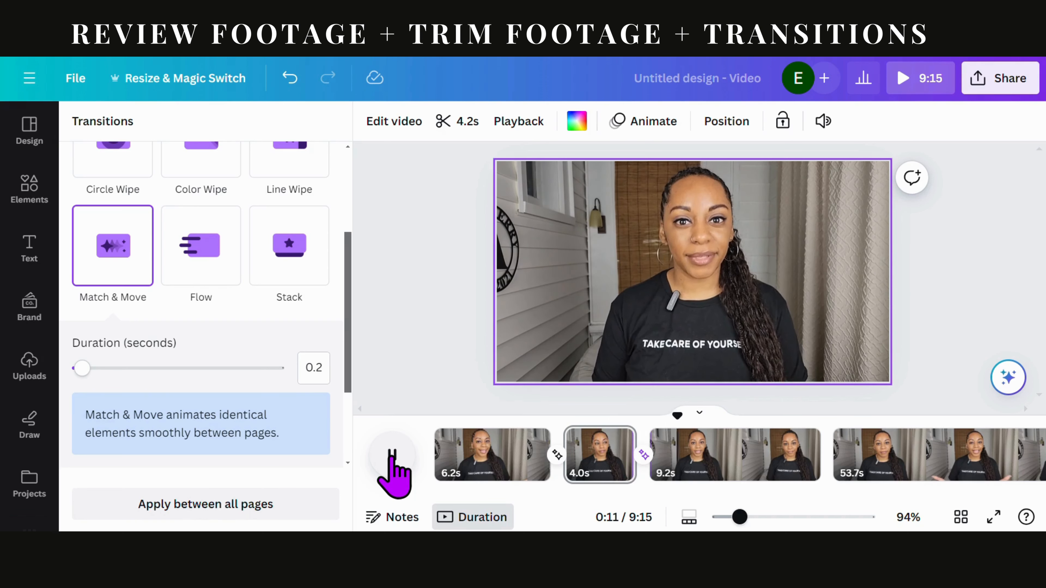
{"action": "left_click", "coordinate": [392, 454]}
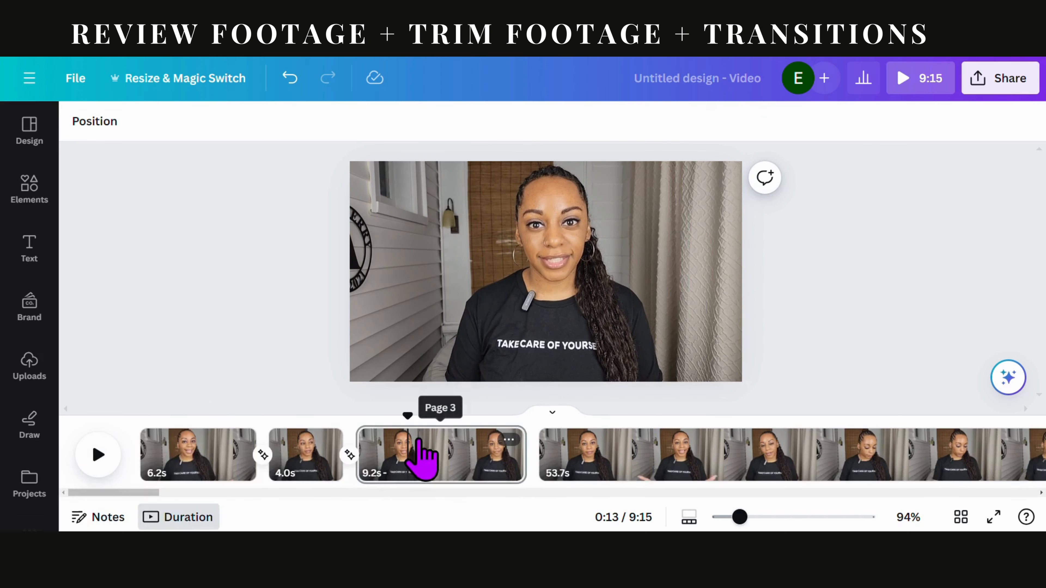
Replay the edited video from 0:00 through both transitions up to 0:14
{"action": "left_click_drag", "start_coordinate": [154, 493], "coordinate": [231, 493]}
{"action": "scroll", "coordinate": [154, 470], "scroll_direction": "left", "scroll_amount": 10}
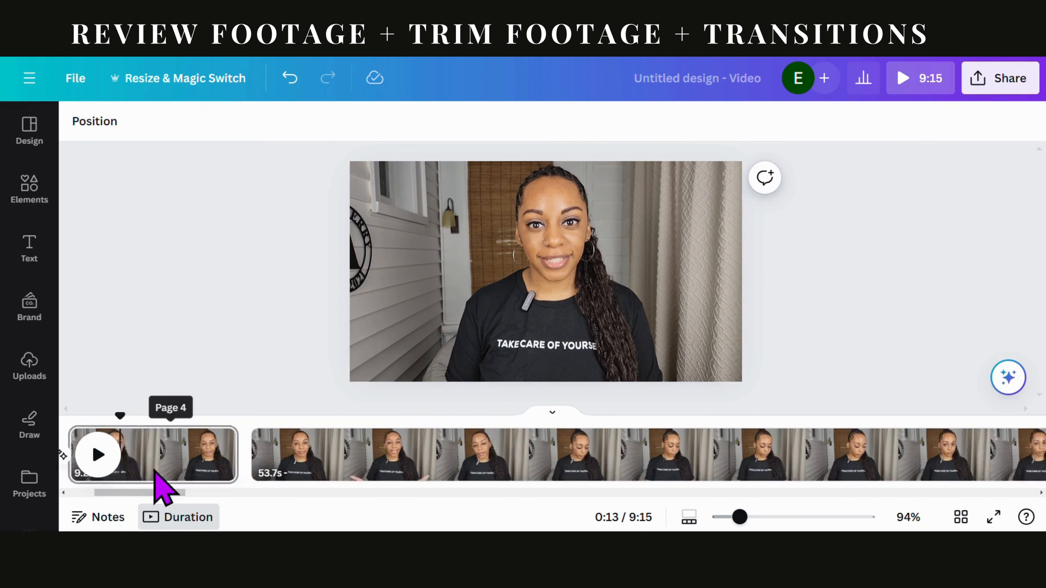
{"action": "left_click", "coordinate": [144, 450]}
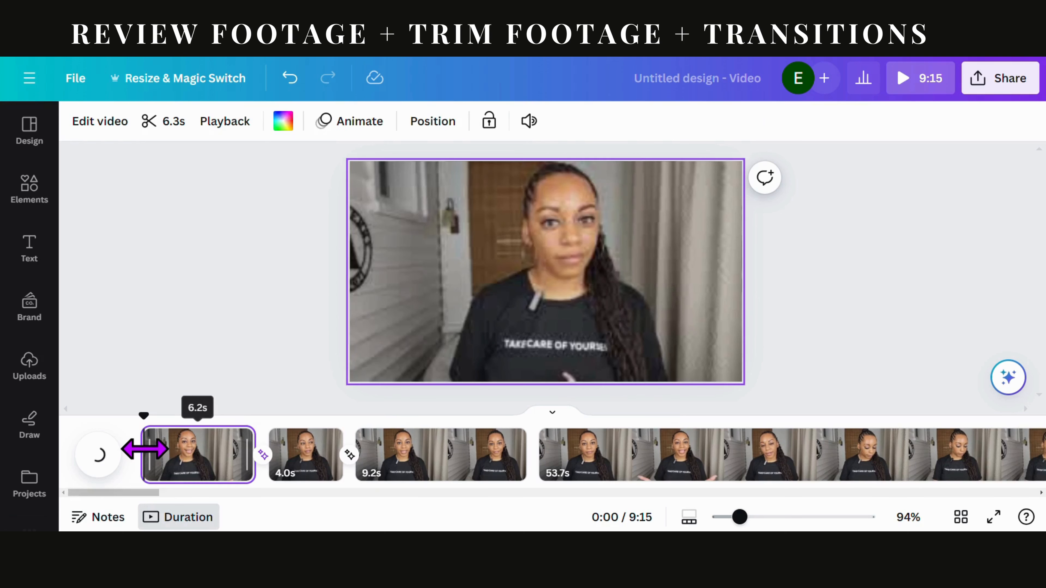
{"action": "left_click", "coordinate": [98, 455]}
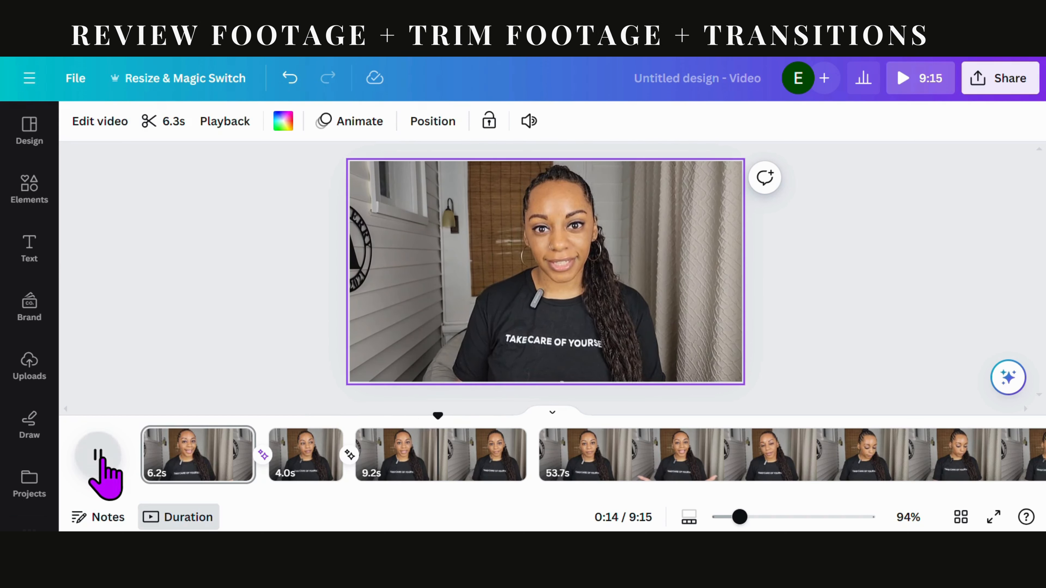
{"action": "left_click", "coordinate": [100, 457]}
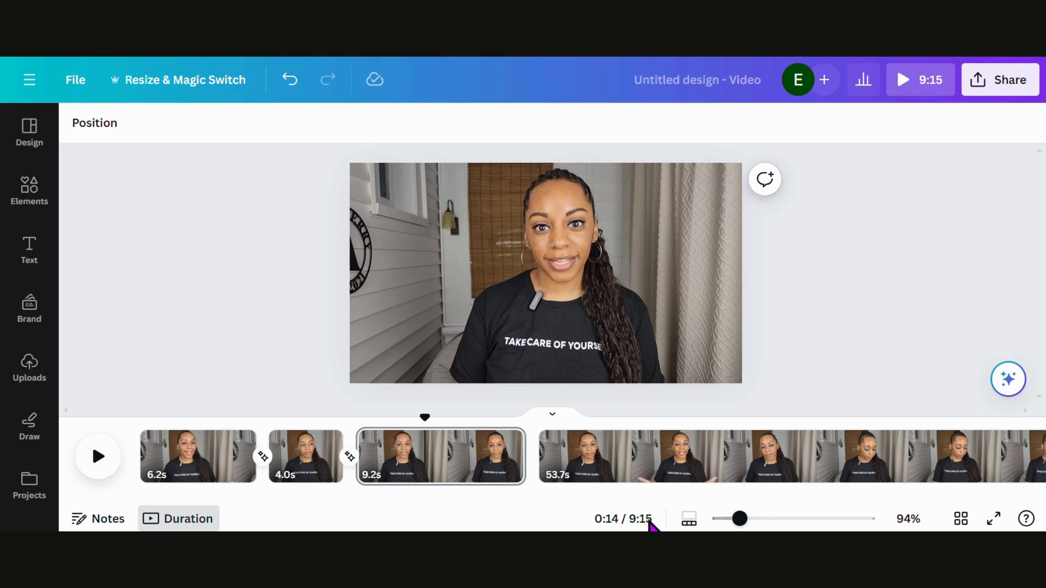
Zoom the timeline out to 10%
{"action": "left_click_drag", "start_coordinate": [737, 520], "coordinate": [709, 521]}
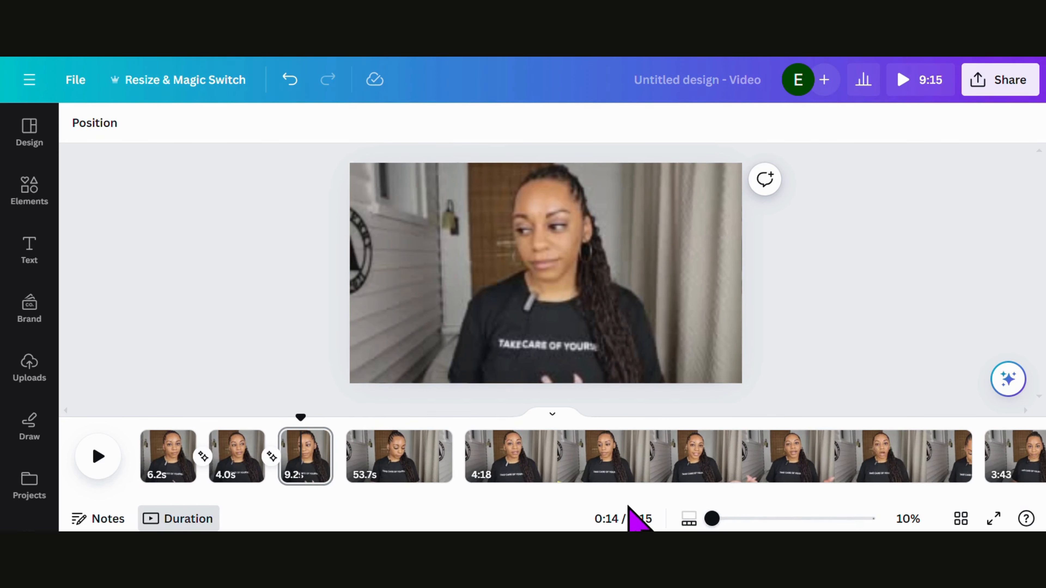
Find the start of the section for B-roll in the 4:18 clip and split the clip at 3:01
{"action": "left_click", "coordinate": [541, 453]}
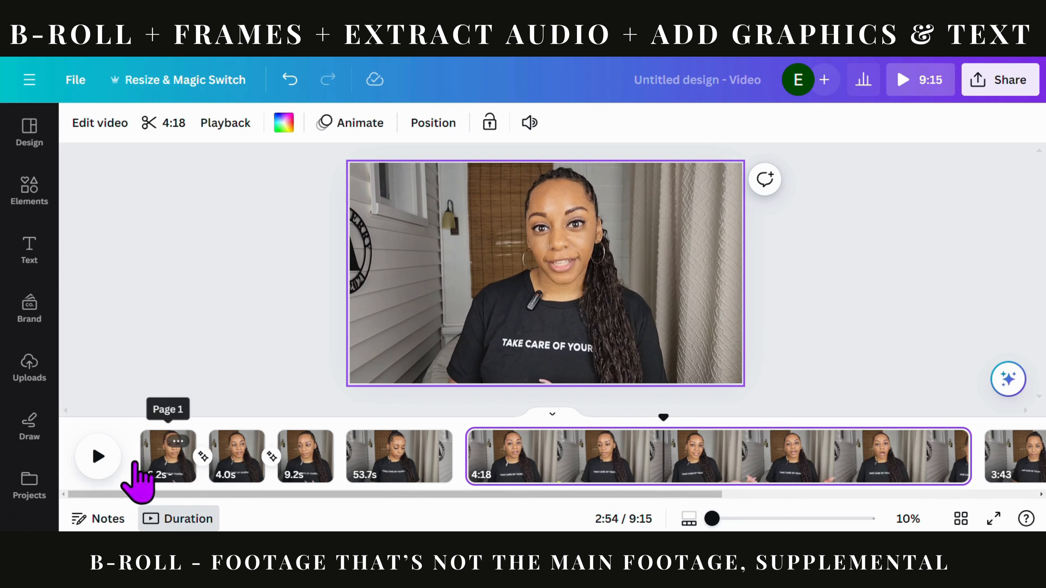
{"action": "left_click", "coordinate": [98, 455]}
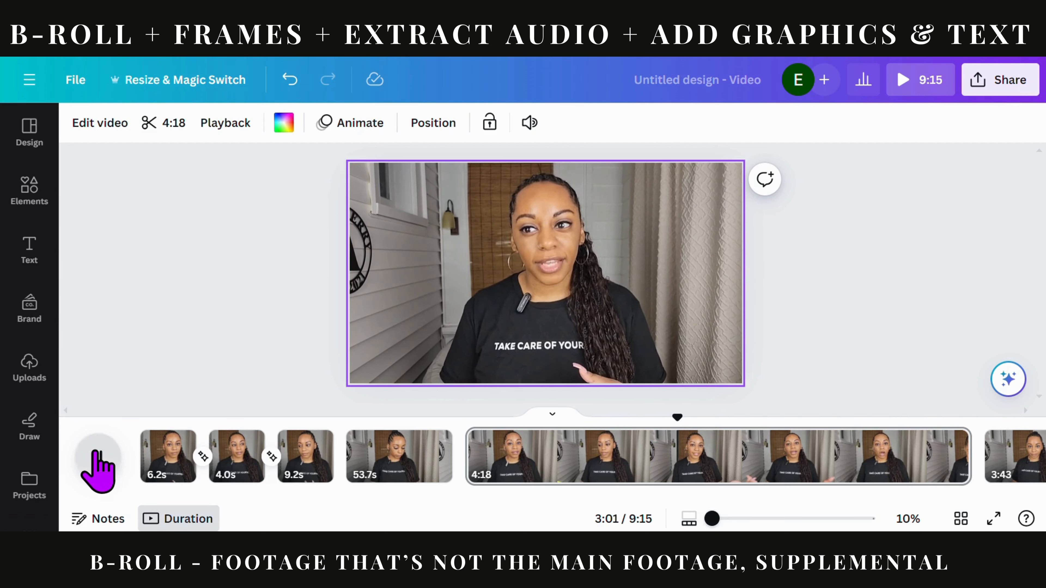
{"action": "left_click", "coordinate": [97, 455]}
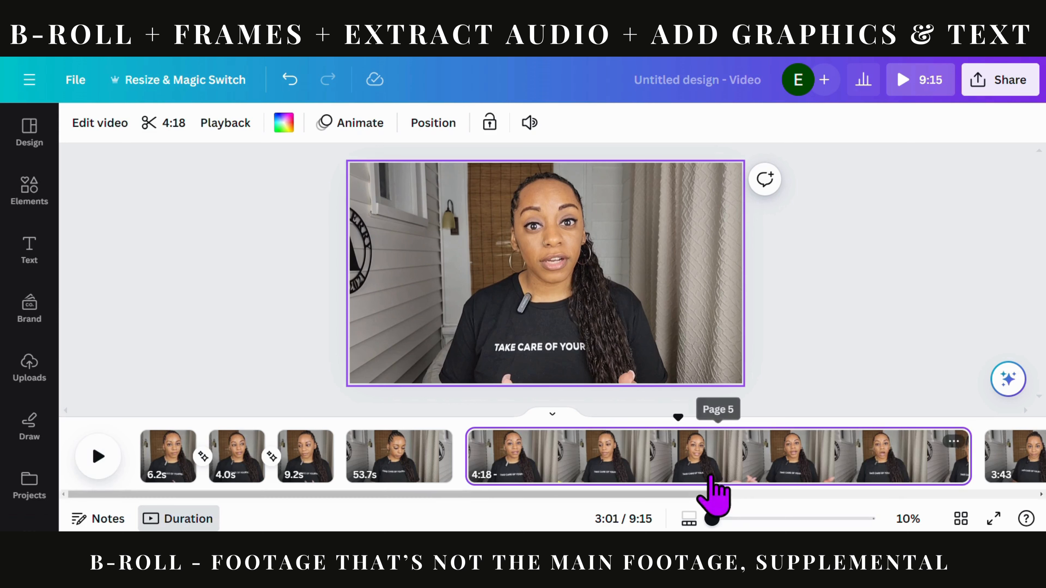
{"action": "left_click_drag", "start_coordinate": [712, 520], "coordinate": [741, 520]}
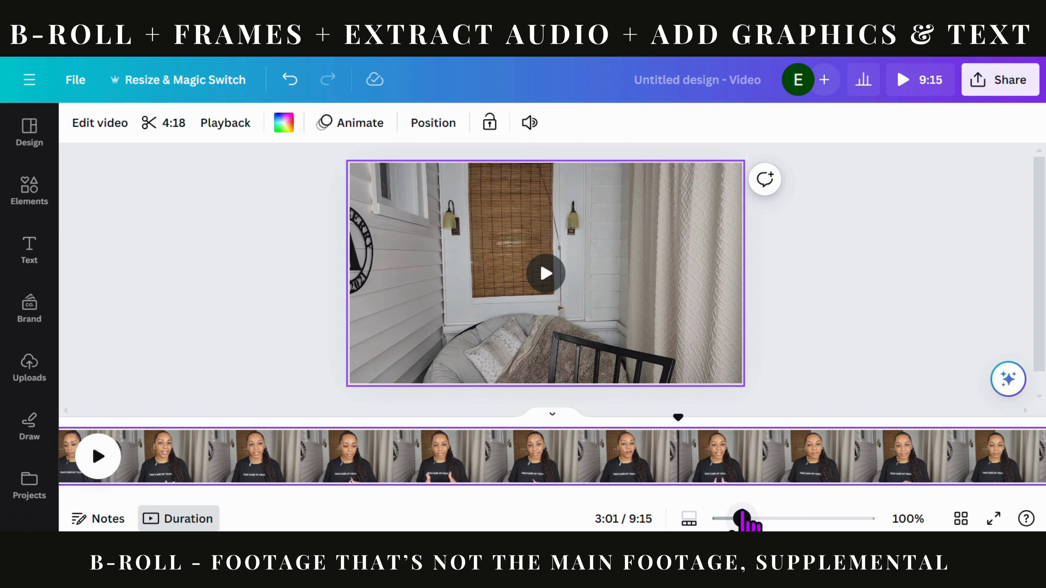
{"action": "left_click", "coordinate": [630, 453]}
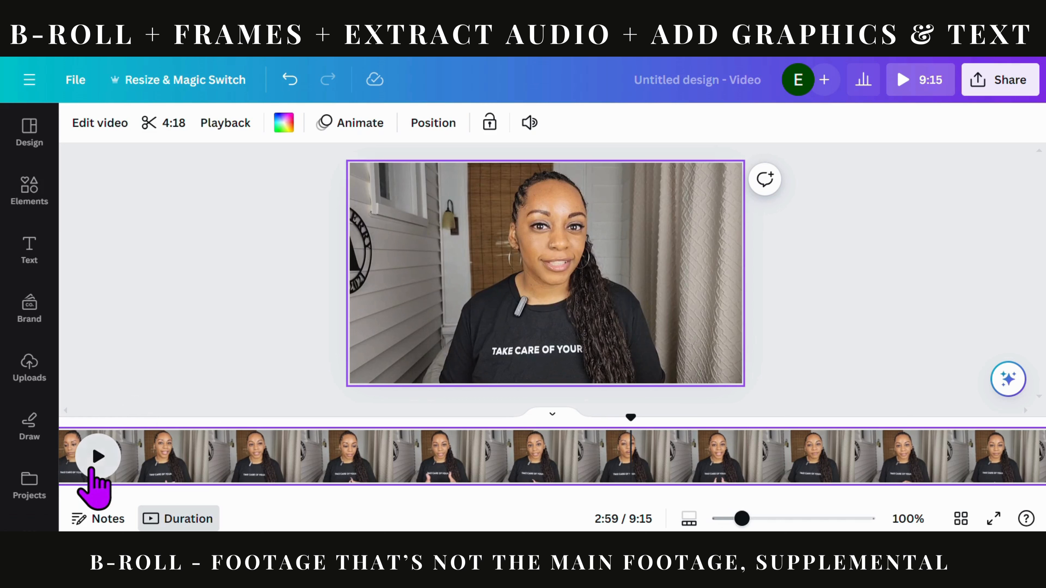
{"action": "left_click", "coordinate": [93, 471]}
{"action": "left_click", "coordinate": [93, 471]}
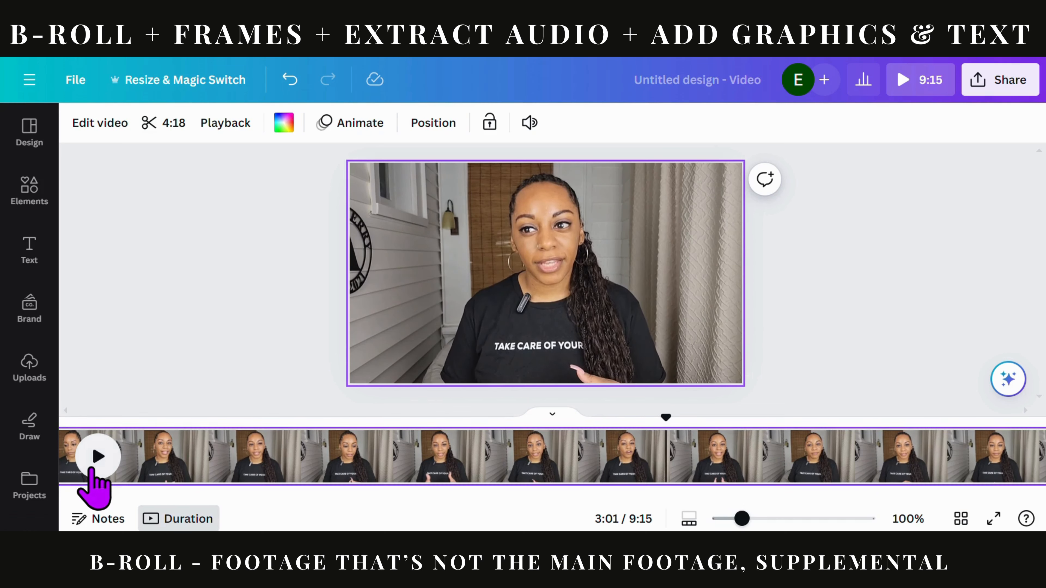
{"action": "left_click", "coordinate": [93, 471]}
{"action": "left_click", "coordinate": [93, 471]}
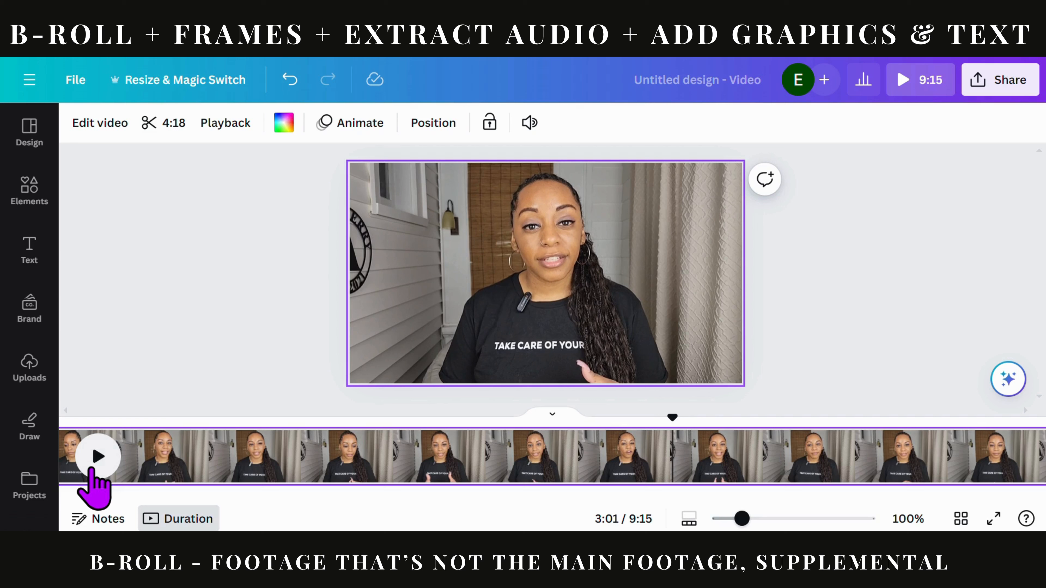
{"action": "key", "text": "s"}
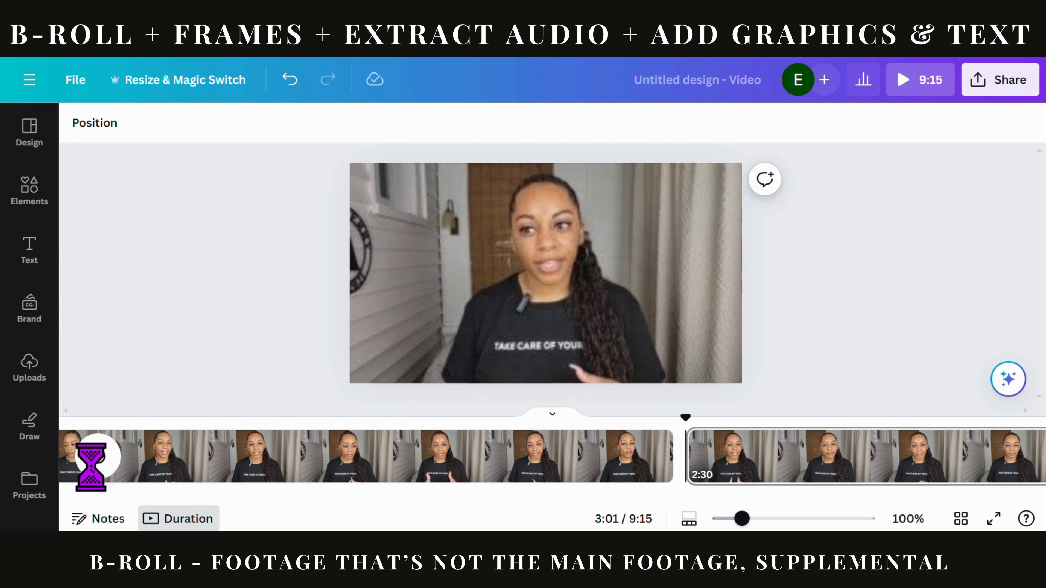
Play the segment that starts at 3:01 and split it at 3:10
{"action": "left_click", "coordinate": [102, 453]}
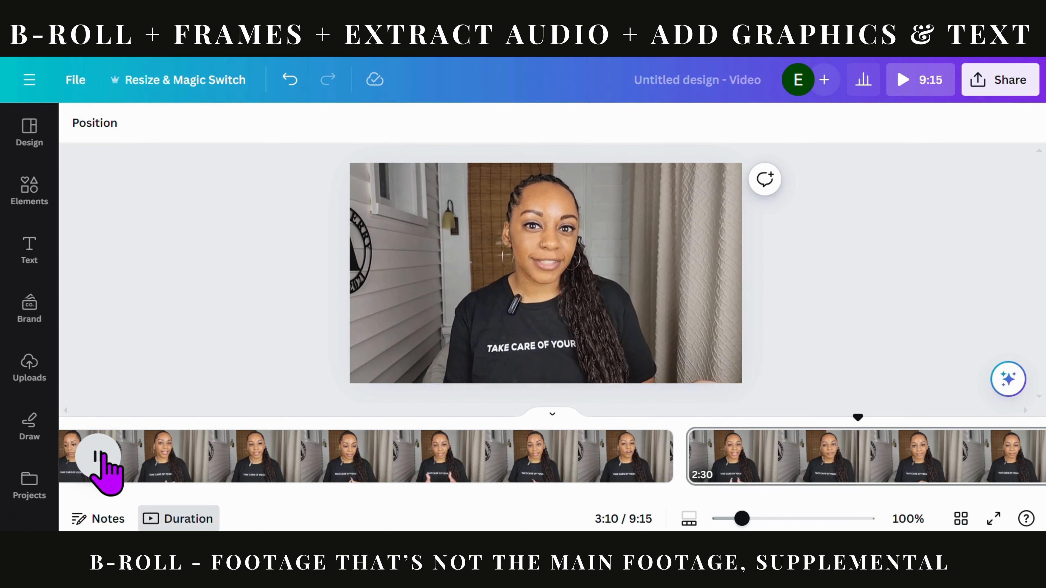
{"action": "left_click", "coordinate": [102, 457]}
{"action": "key", "text": "s"}
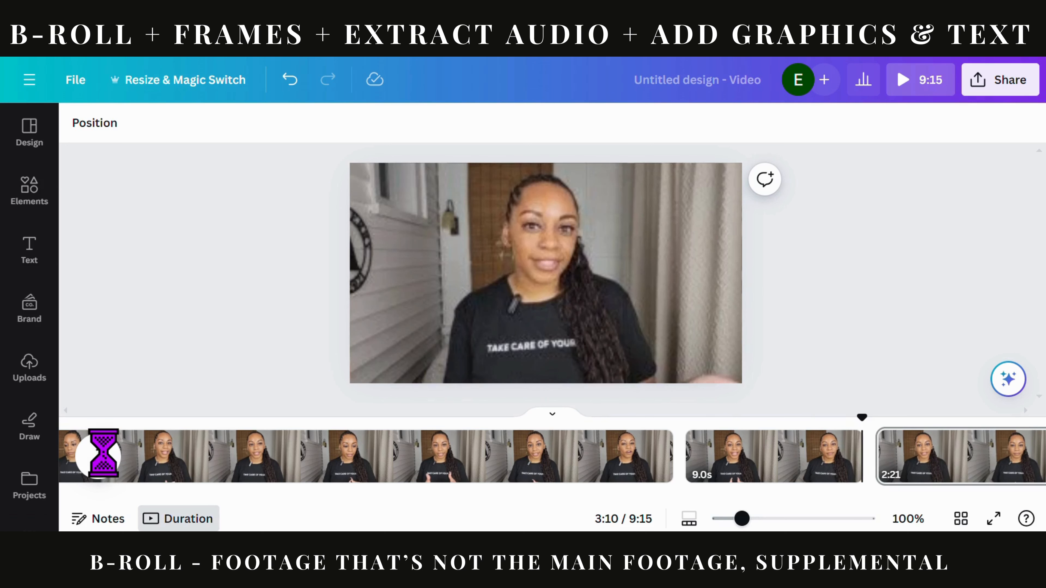
Review the footage after 3:10 and split the 2:21 segment at 3:19
{"action": "scroll", "coordinate": [642, 474], "scroll_direction": "right", "scroll_amount": 5}
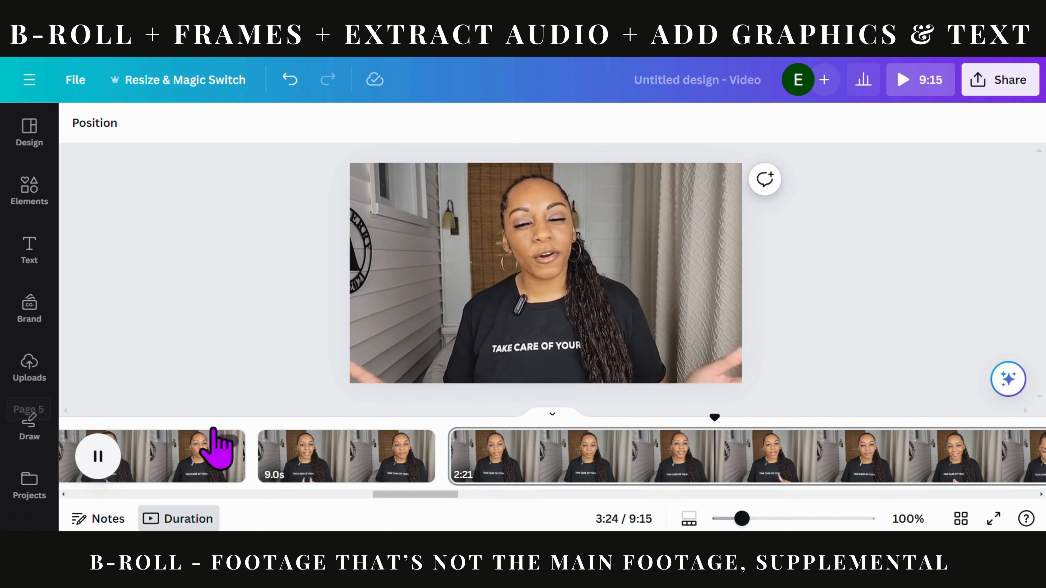
{"action": "left_click", "coordinate": [615, 463]}
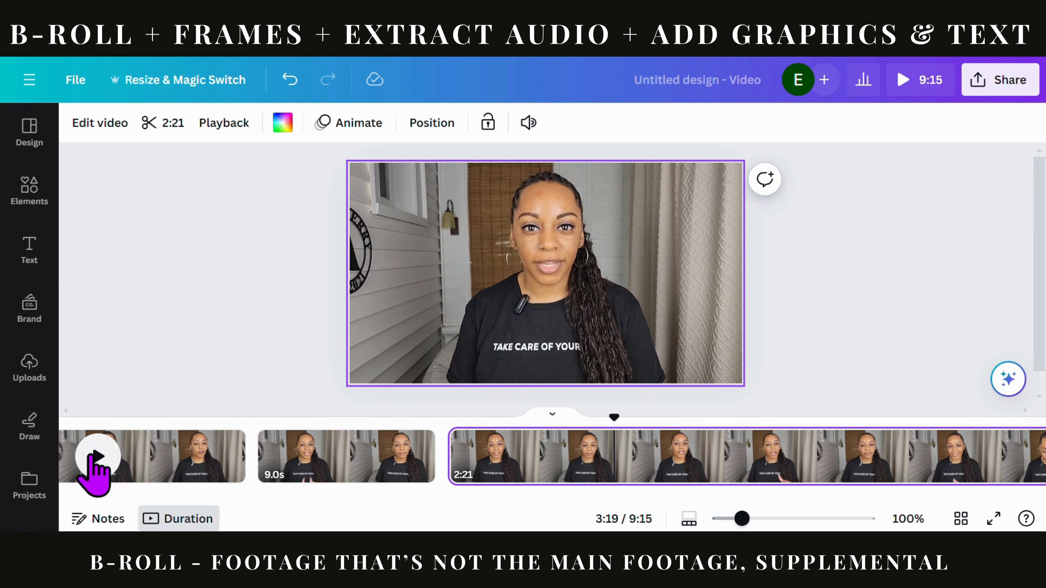
{"action": "left_click", "coordinate": [96, 457]}
{"action": "left_click", "coordinate": [96, 456]}
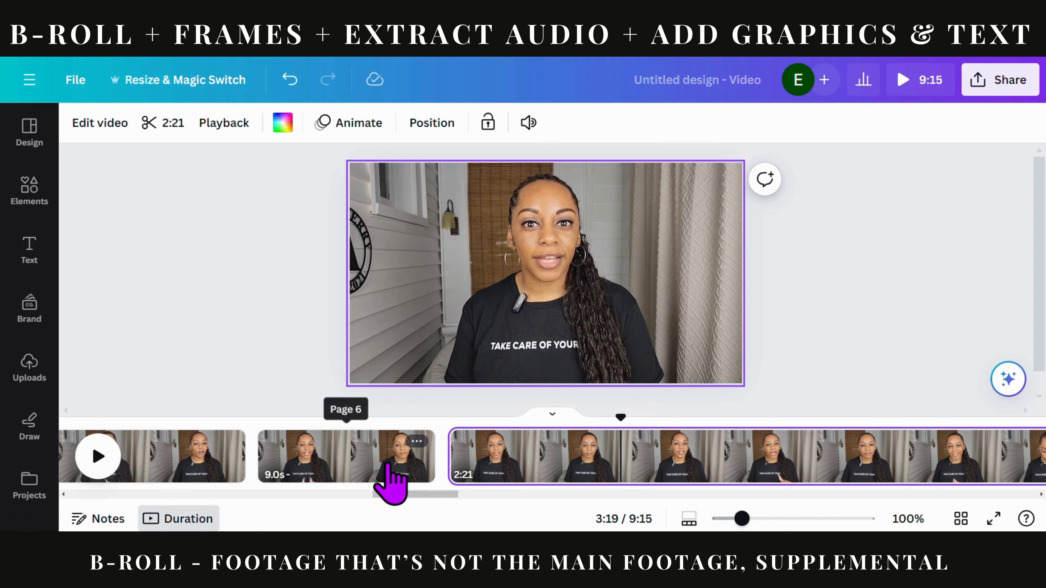
{"action": "key", "text": "s"}
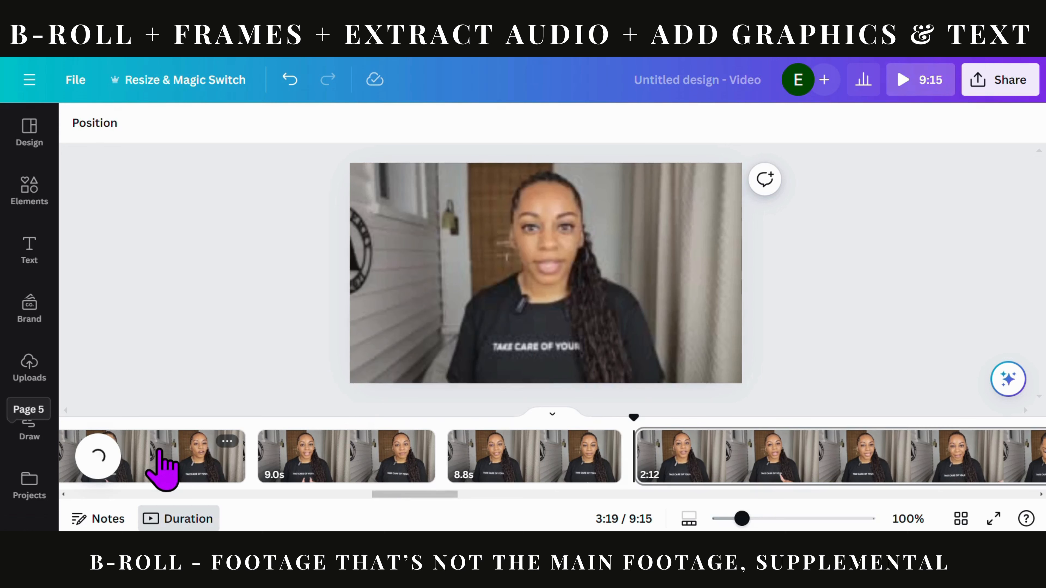
Play on from 3:19 and split the 2:12 segment at 3:28
{"action": "left_click", "coordinate": [98, 456]}
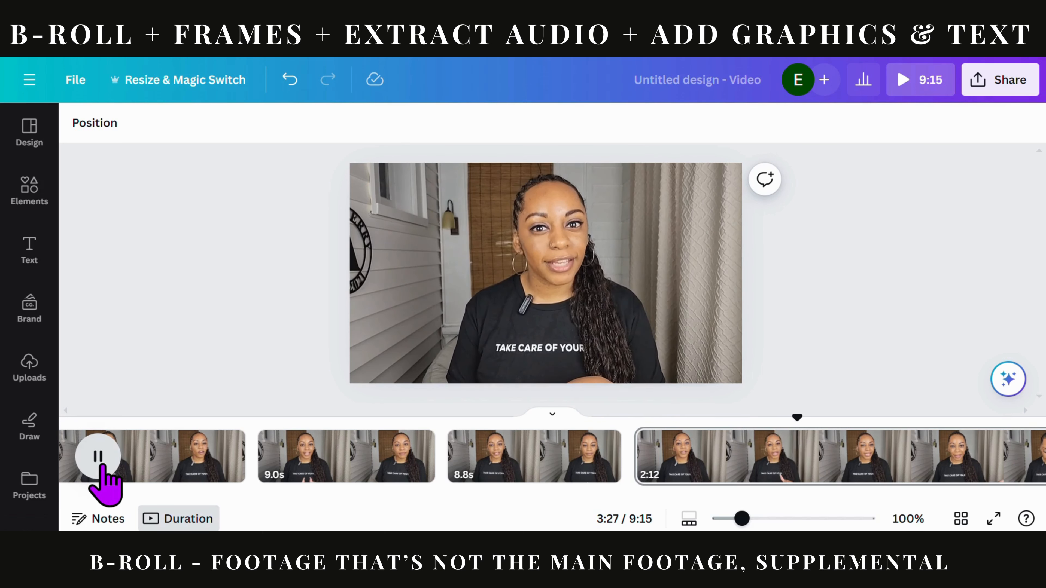
{"action": "left_click", "coordinate": [98, 457]}
{"action": "key", "text": "s"}
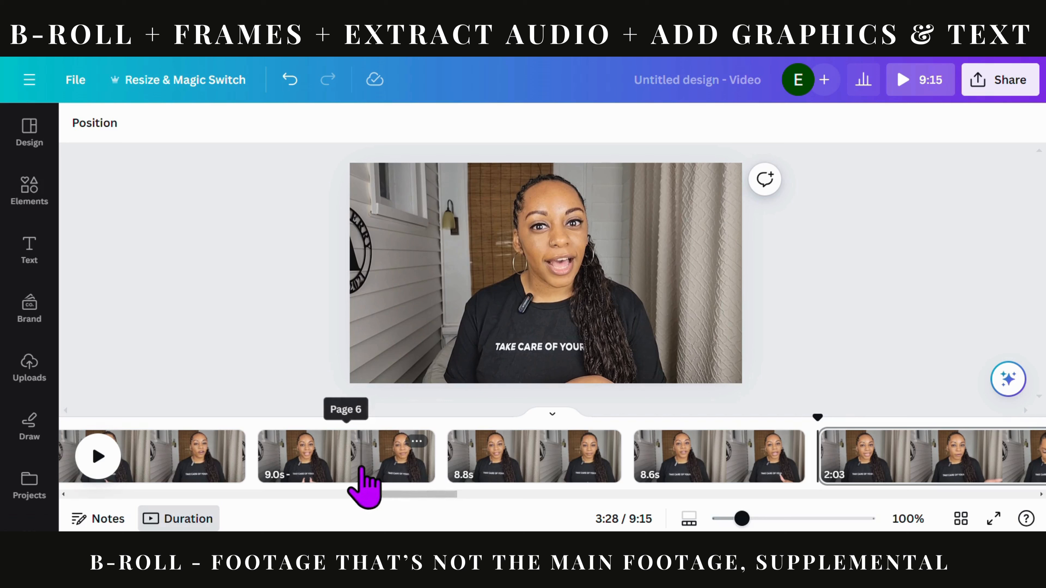
Replay the 9.0s segment from 3:02 to 3:06 and delete the 8.8s segment that follows it
{"action": "left_click", "coordinate": [276, 475]}
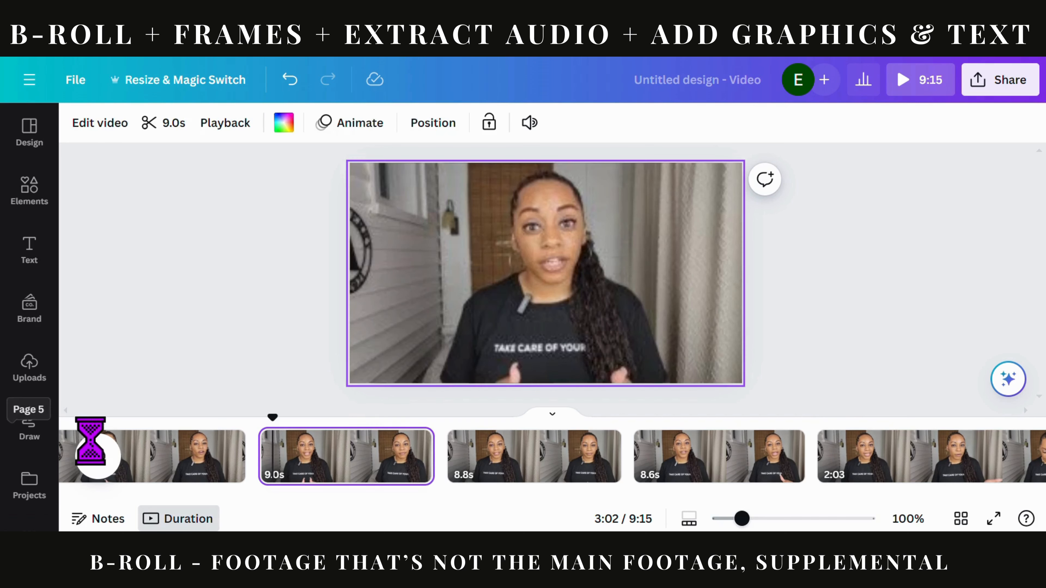
{"action": "left_click", "coordinate": [96, 458]}
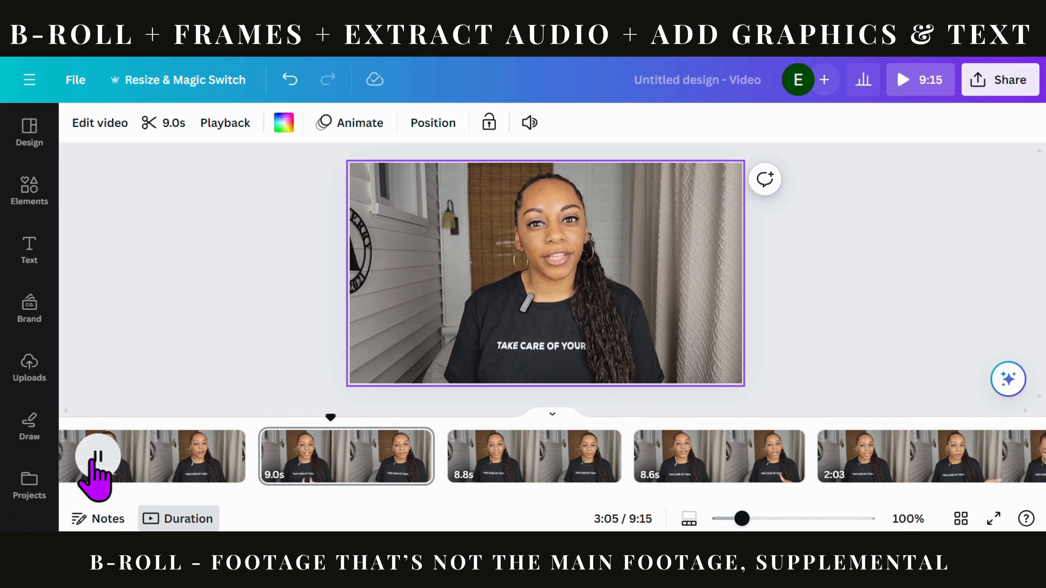
{"action": "left_click", "coordinate": [95, 456]}
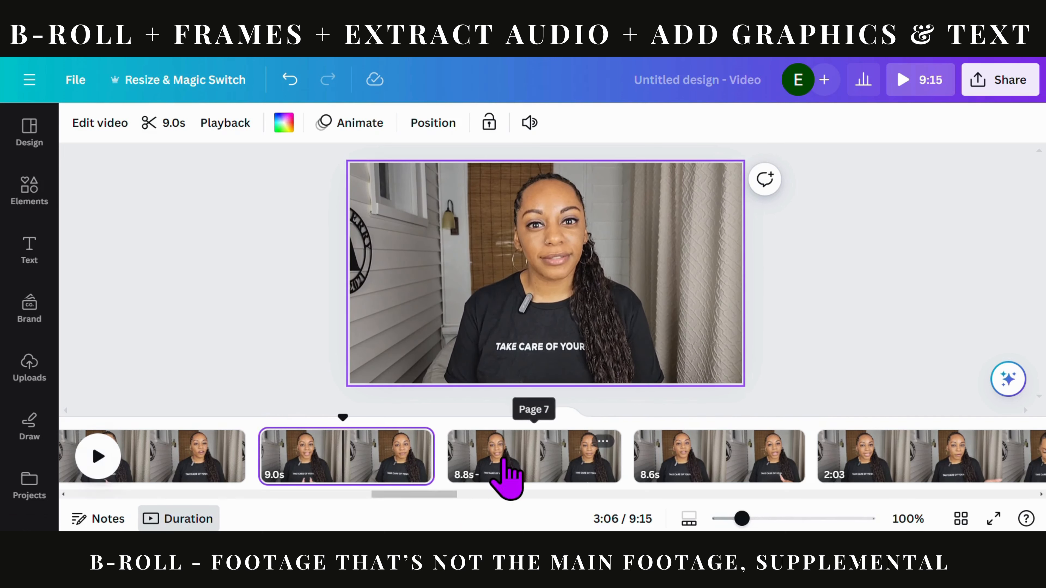
{"action": "right_click", "coordinate": [506, 470]}
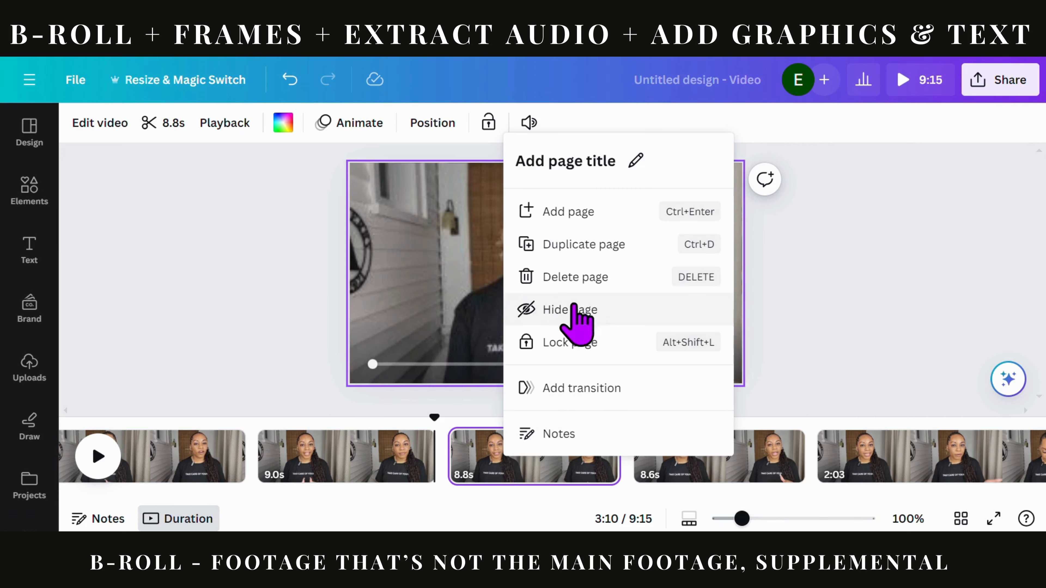
{"action": "left_click", "coordinate": [568, 285]}
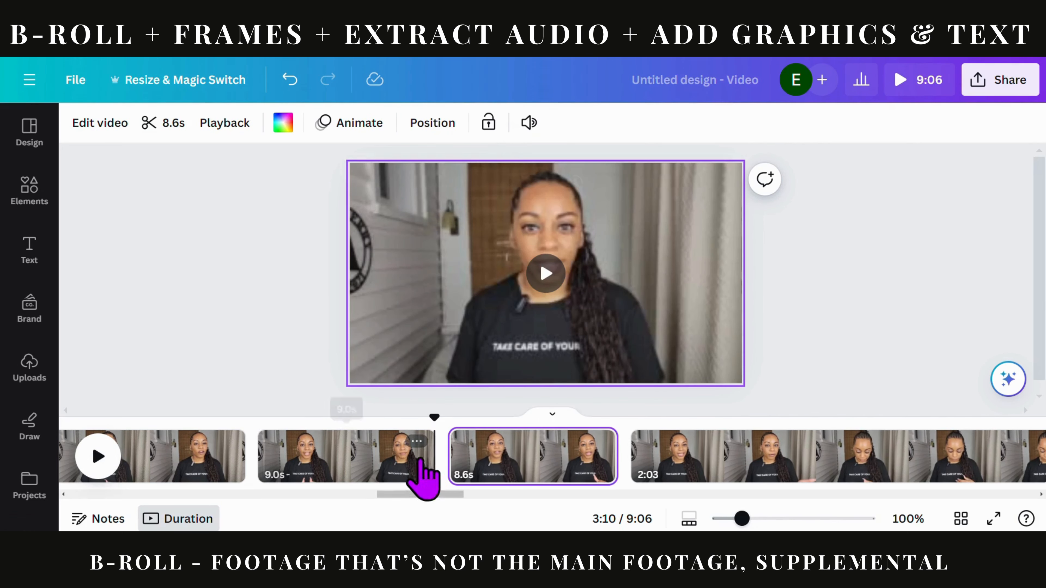
Play the cut between the 9.0s and 8.6s segments from 3:08 to 3:19
{"action": "left_click", "coordinate": [395, 466]}
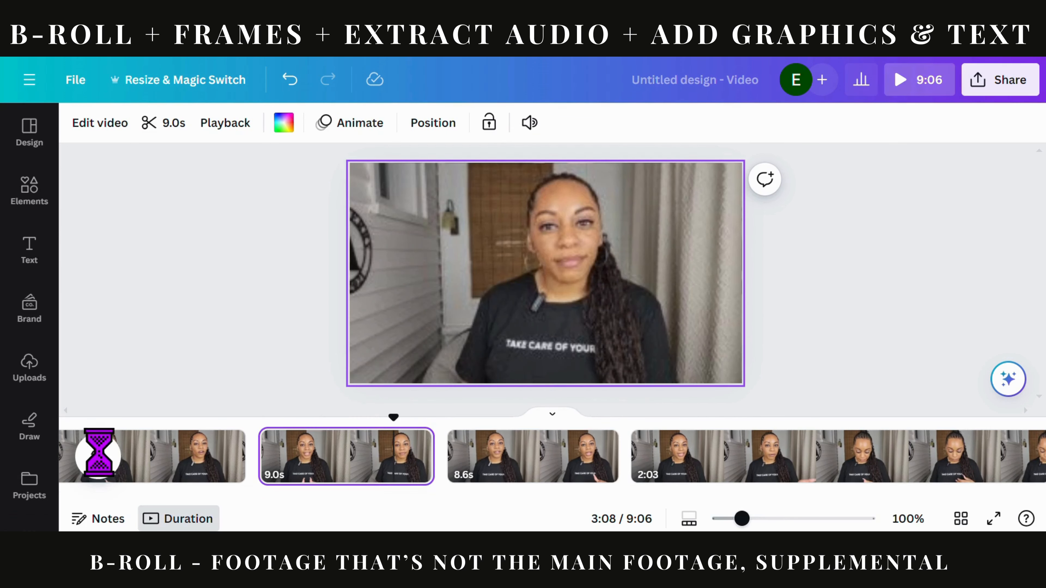
{"action": "left_click", "coordinate": [102, 463]}
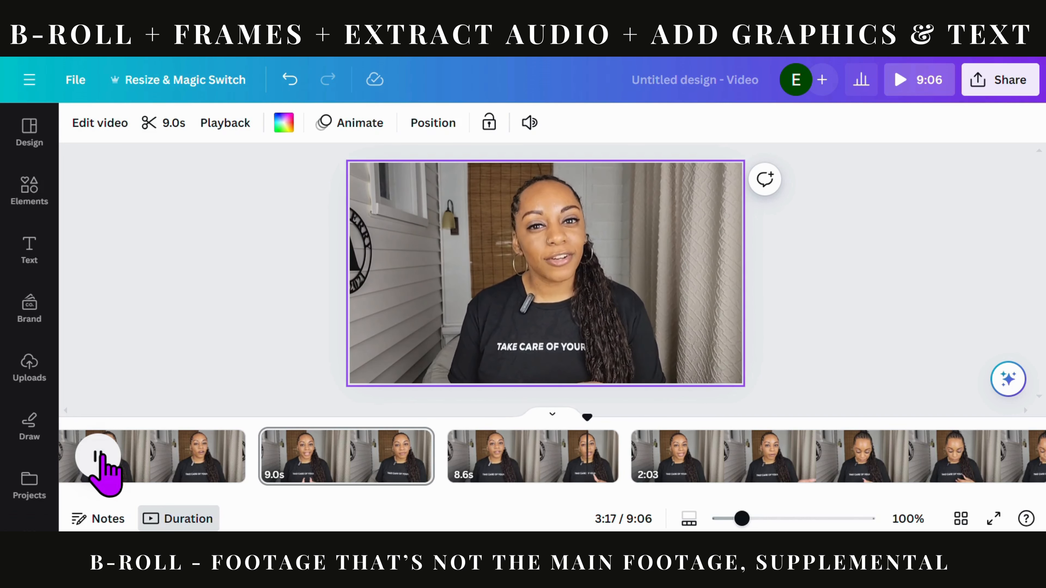
{"action": "left_click", "coordinate": [101, 455]}
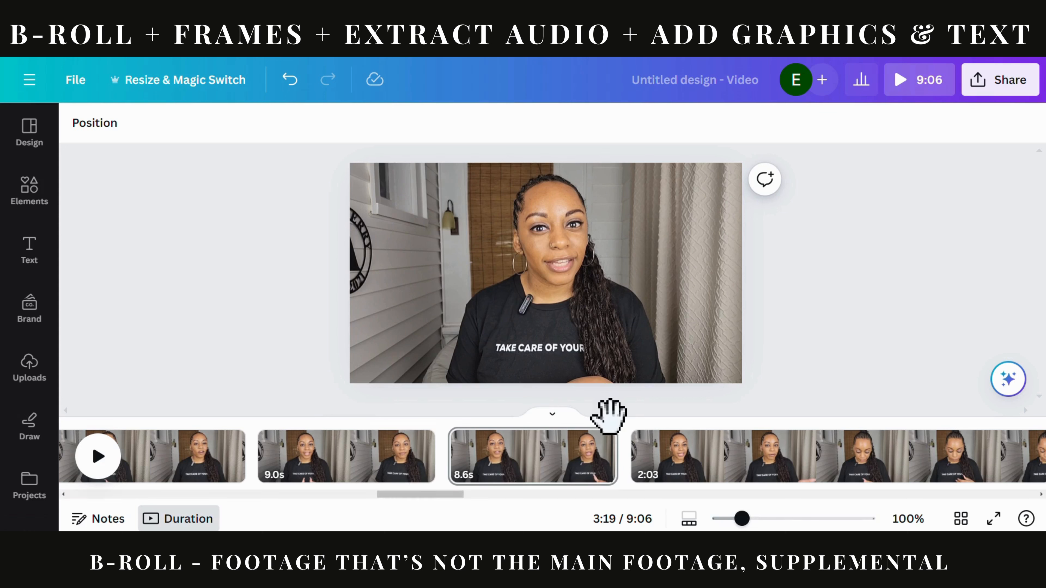
Detach the video in the 9.0s segment from its page background
{"action": "left_click_drag", "start_coordinate": [610, 417], "coordinate": [269, 446]}
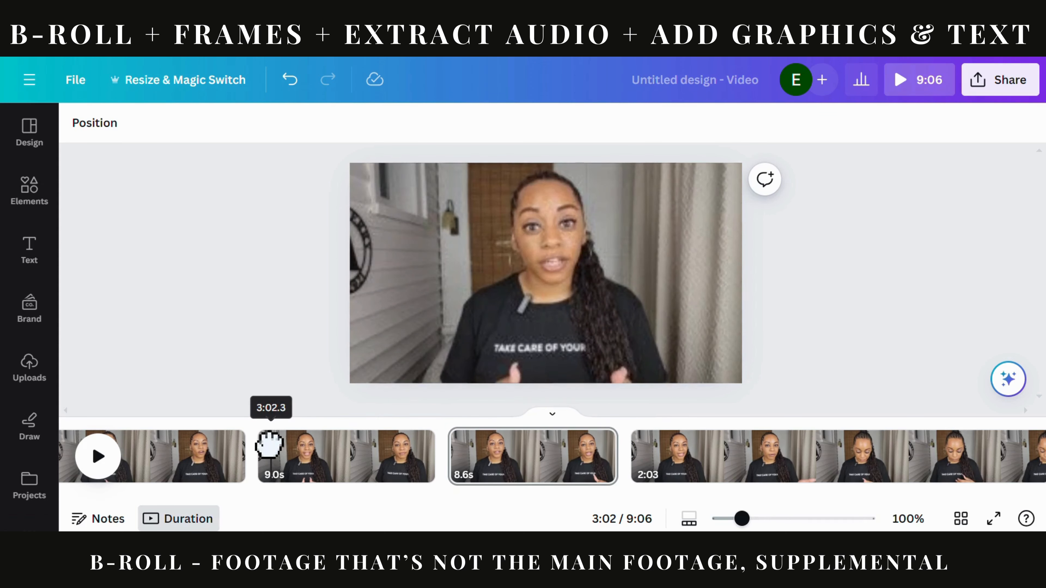
{"action": "left_click", "coordinate": [314, 461]}
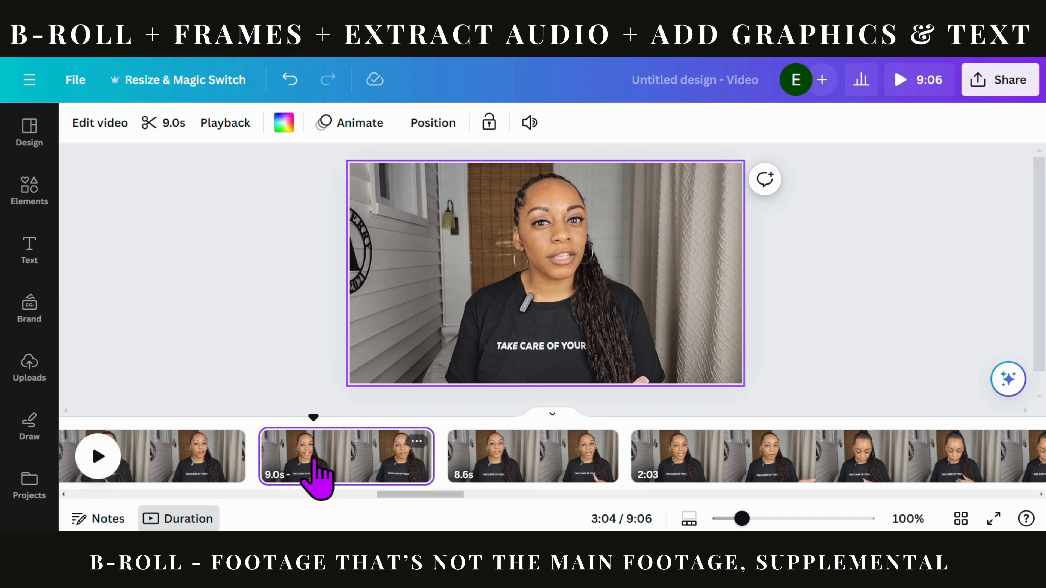
{"action": "right_click", "coordinate": [453, 288]}
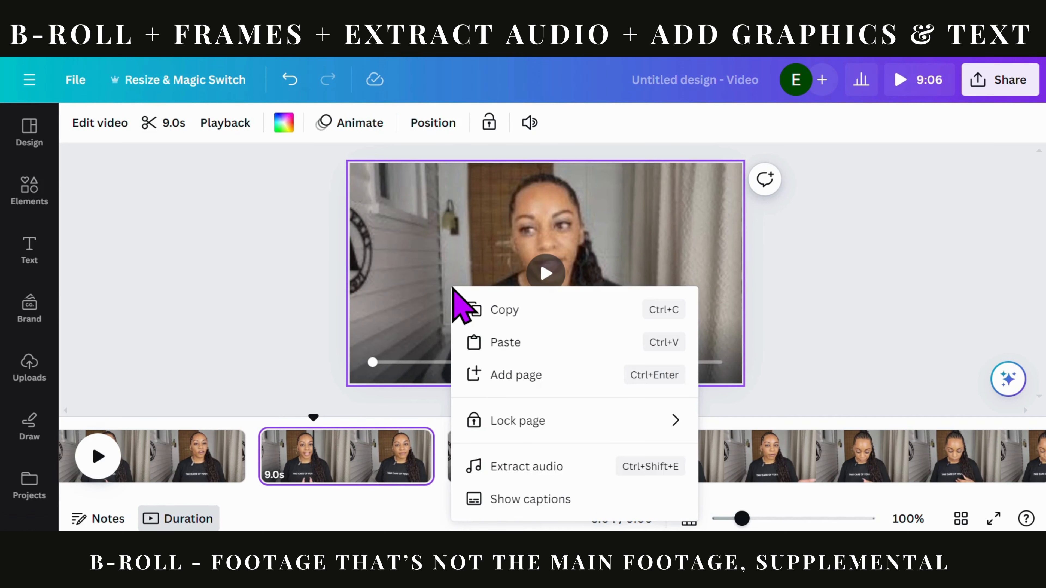
{"action": "right_click", "coordinate": [692, 235]}
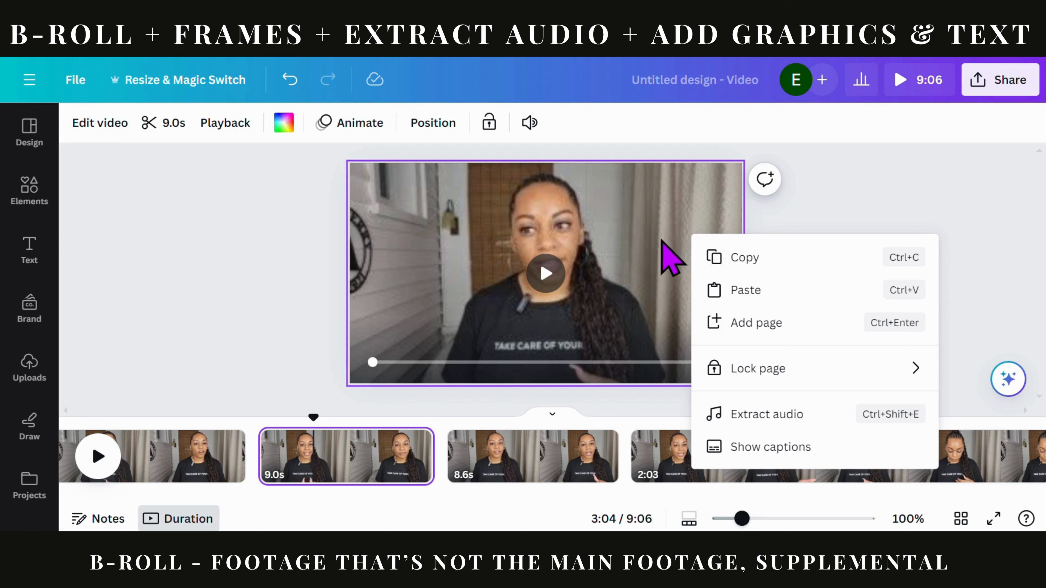
{"action": "left_click", "coordinate": [794, 198]}
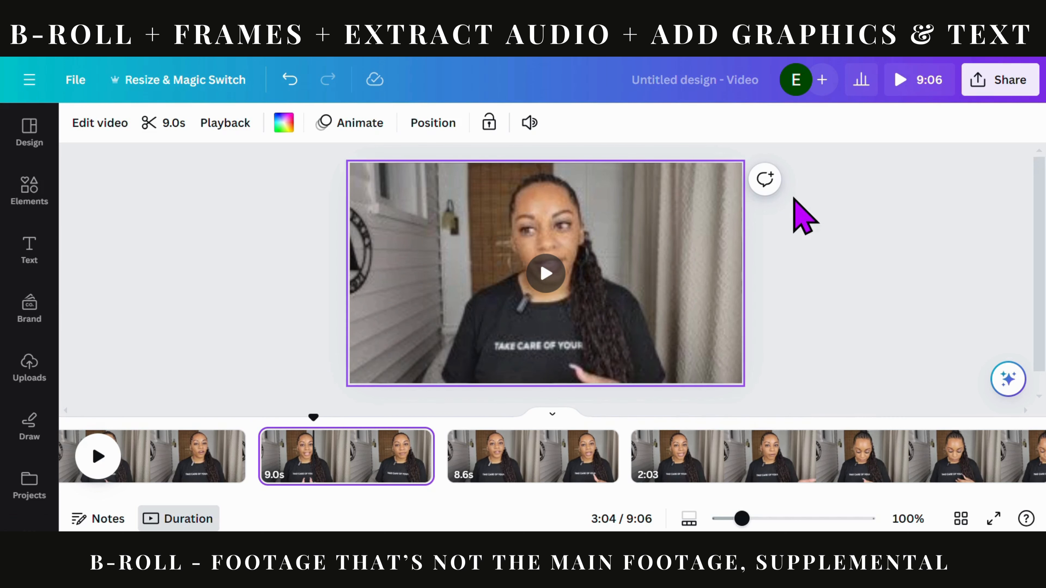
{"action": "left_click", "coordinate": [794, 199]}
{"action": "right_click", "coordinate": [659, 268]}
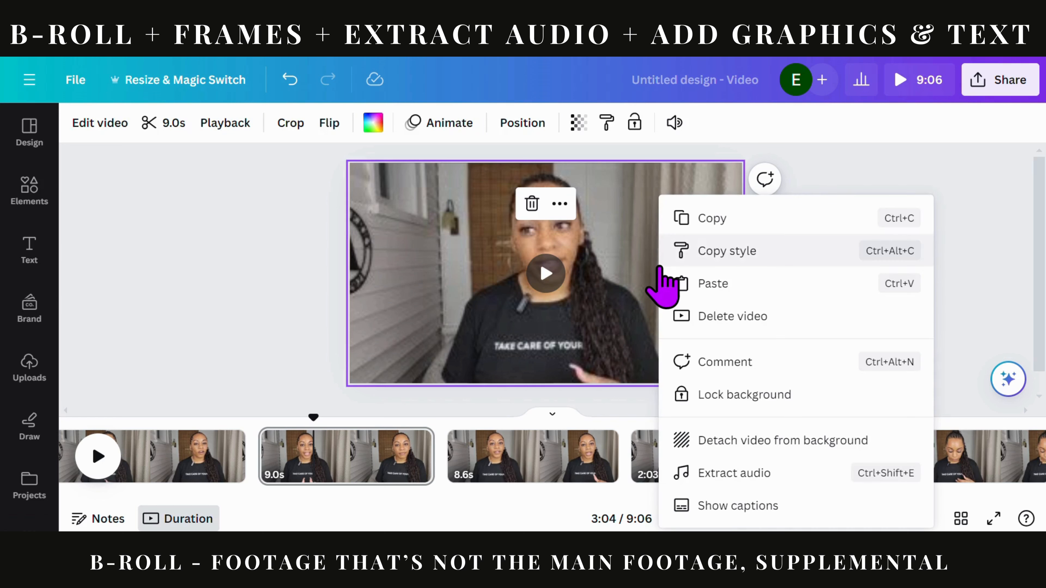
{"action": "left_click", "coordinate": [729, 441]}
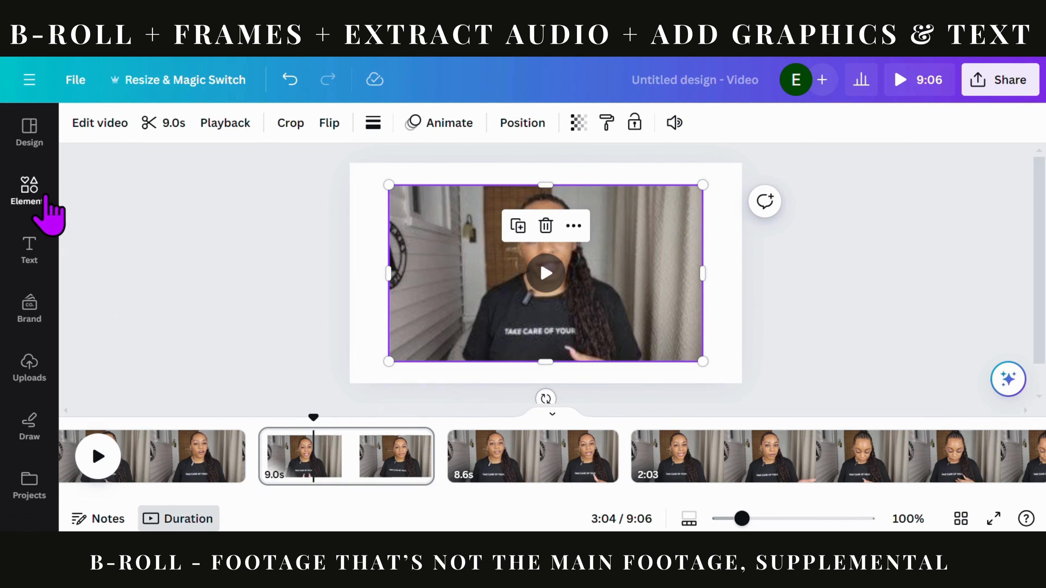
Search the elements library for "frame" and show all the frame results
{"action": "left_click", "coordinate": [29, 190]}
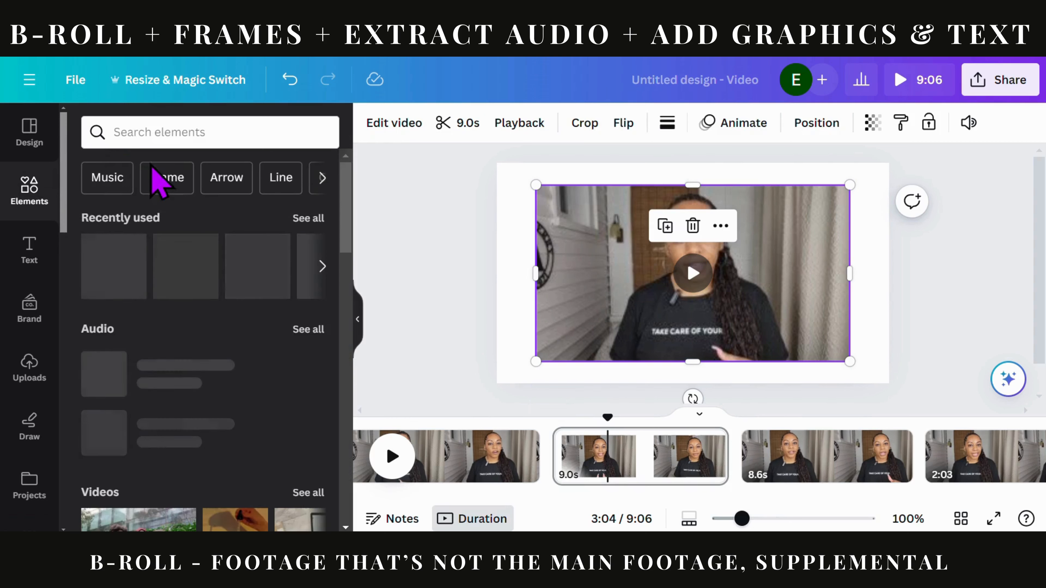
{"action": "left_click", "coordinate": [164, 135]}
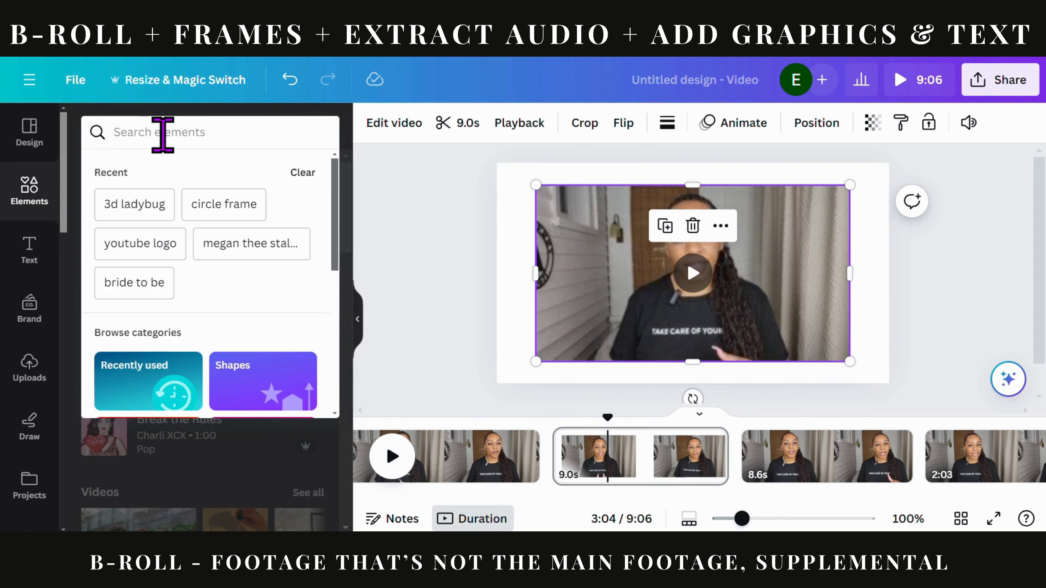
{"action": "type", "text": "fr"}
{"action": "key", "text": "Return"}
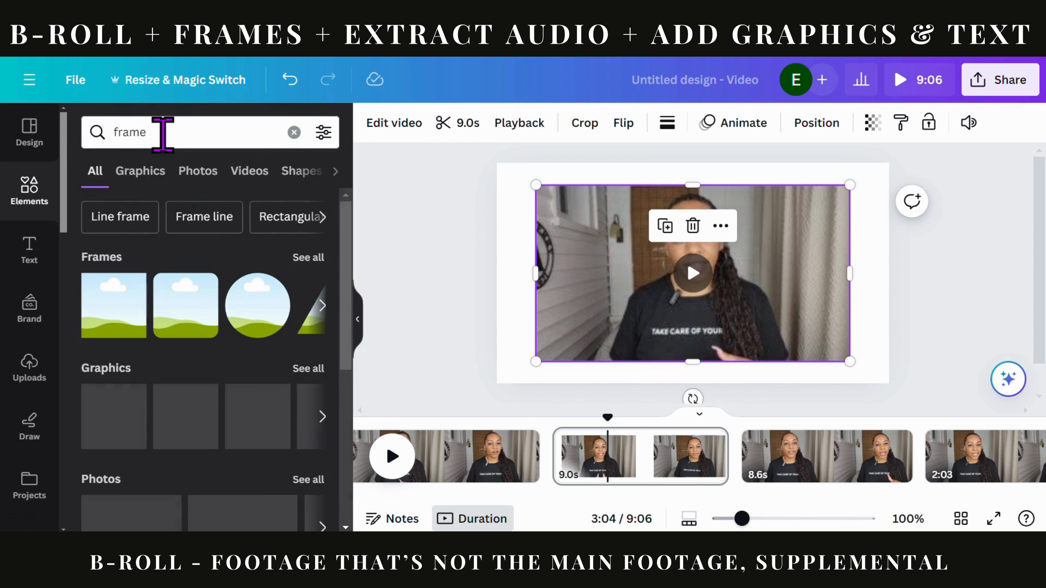
{"action": "left_click", "coordinate": [304, 257]}
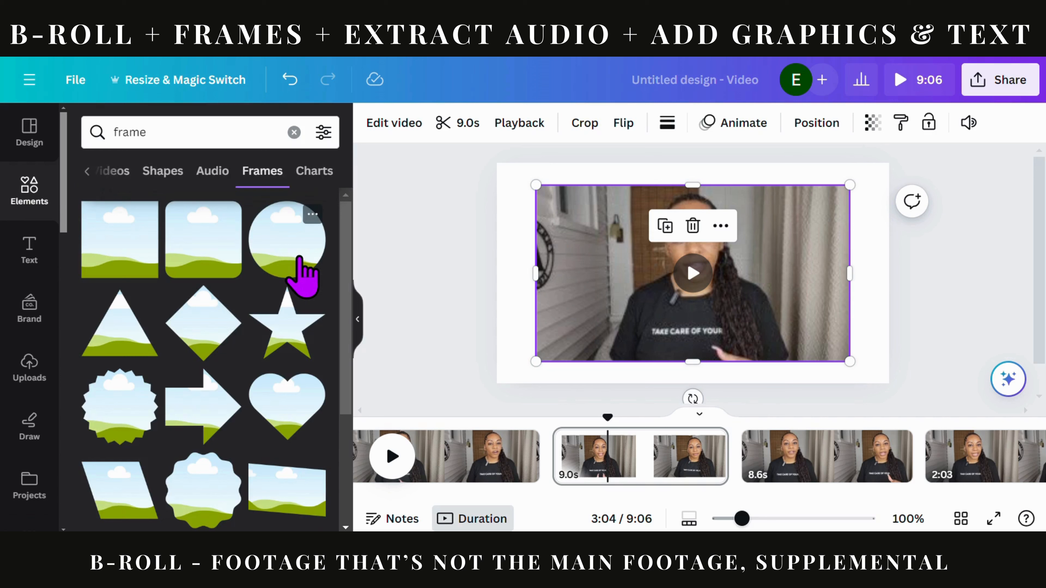
Add a star-shaped frame to the 9.0s page and place the video inside it
{"action": "left_click", "coordinate": [297, 336]}
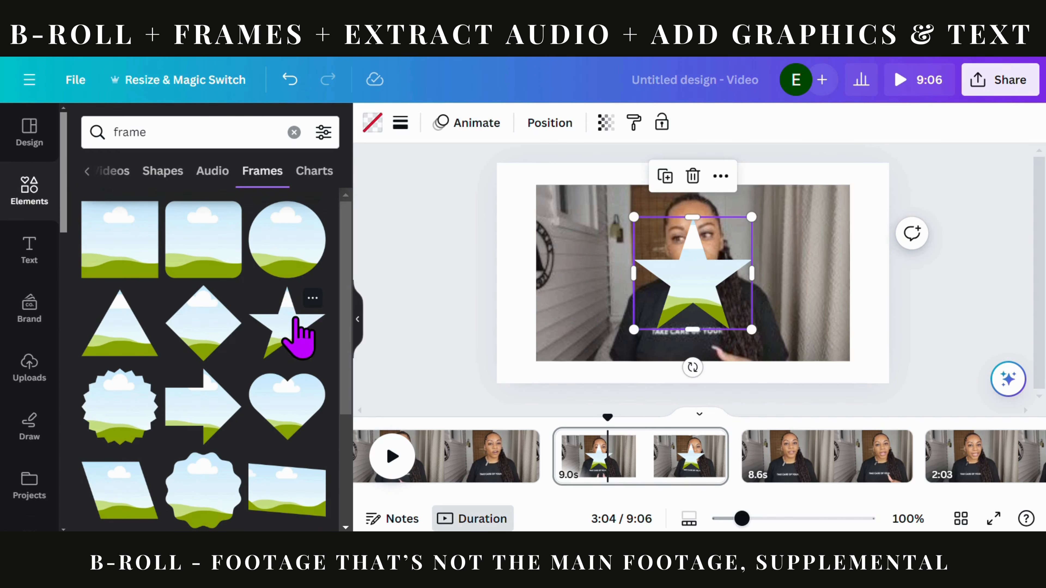
{"action": "left_click_drag", "start_coordinate": [588, 268], "coordinate": [693, 285]}
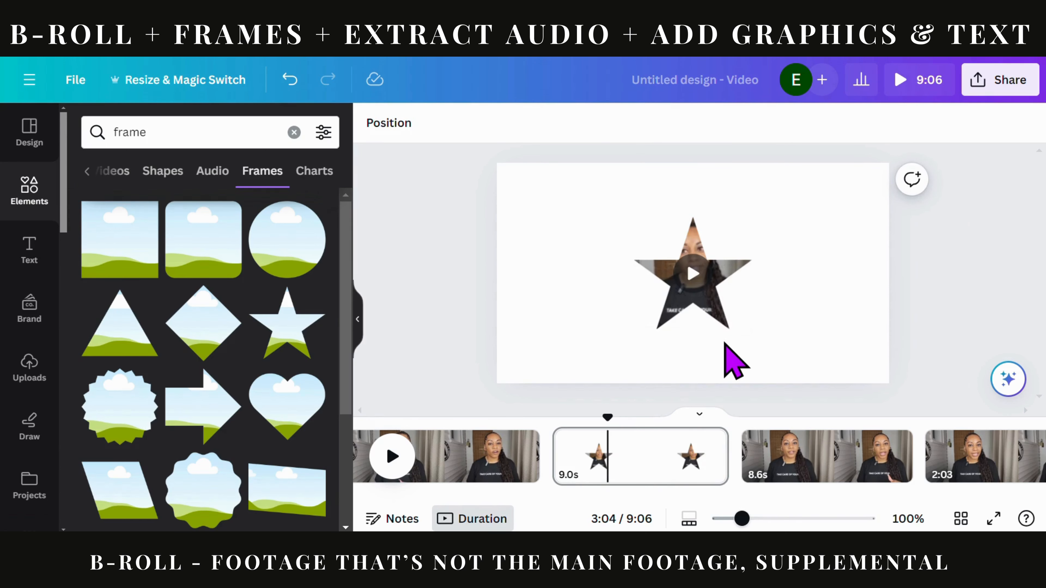
Detach the video from the star frame, delete the empty frame and move the video back to the middle of the page
{"action": "right_click", "coordinate": [648, 271]}
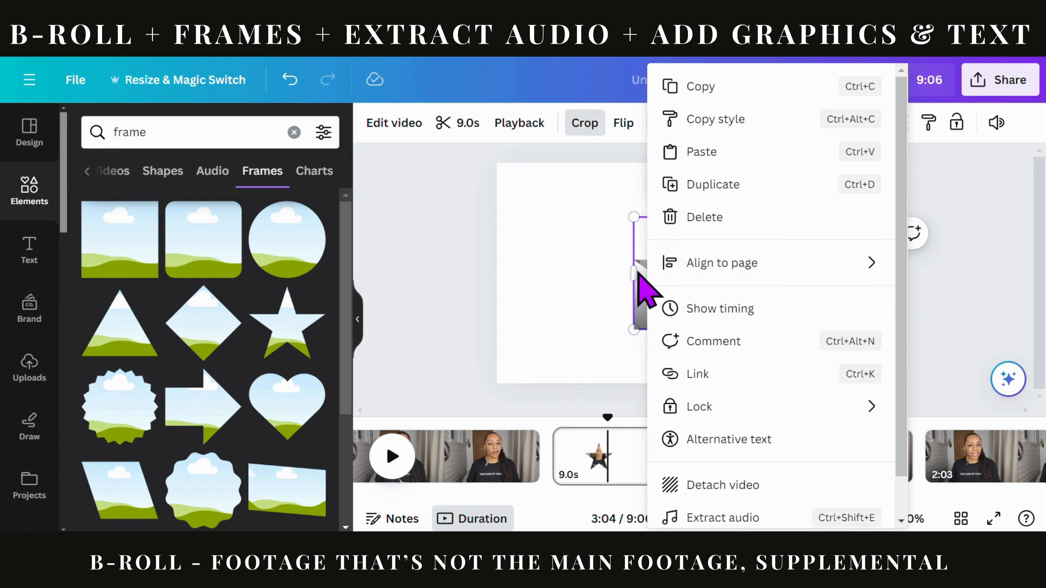
{"action": "left_click", "coordinate": [675, 485]}
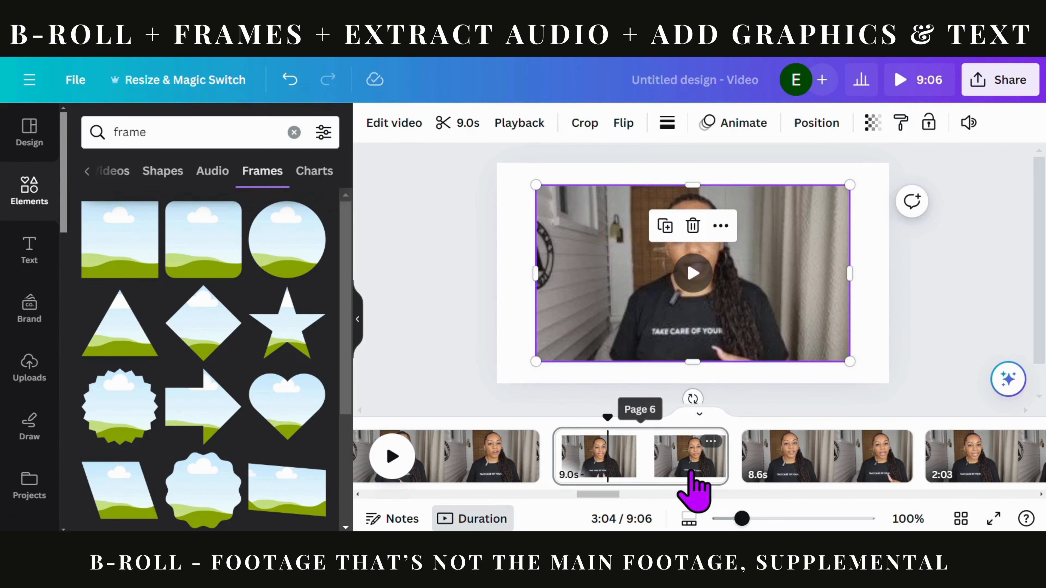
{"action": "left_click_drag", "start_coordinate": [759, 309], "coordinate": [886, 317]}
{"action": "left_click", "coordinate": [659, 274]}
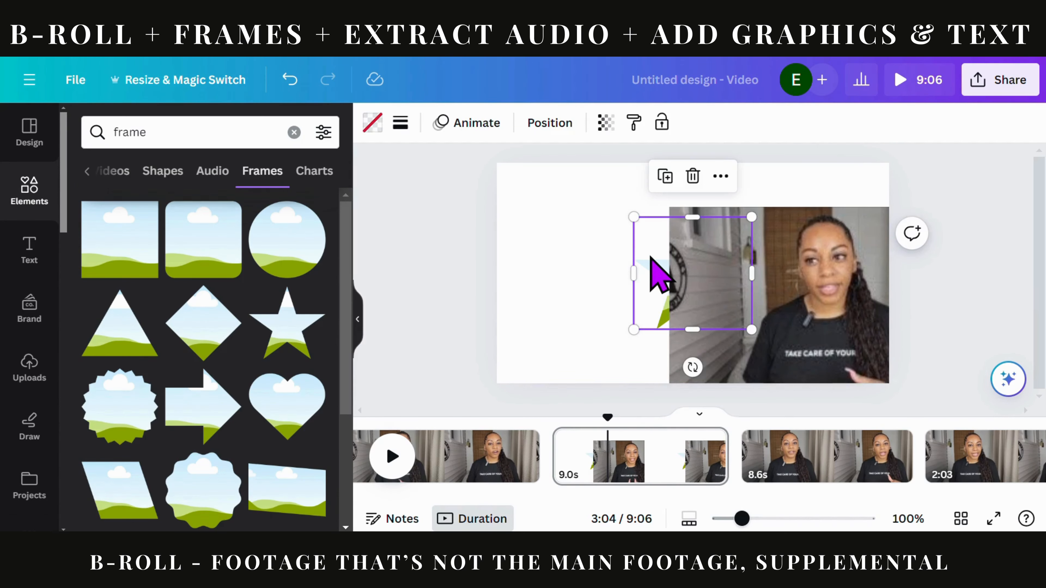
{"action": "key", "text": "Delete"}
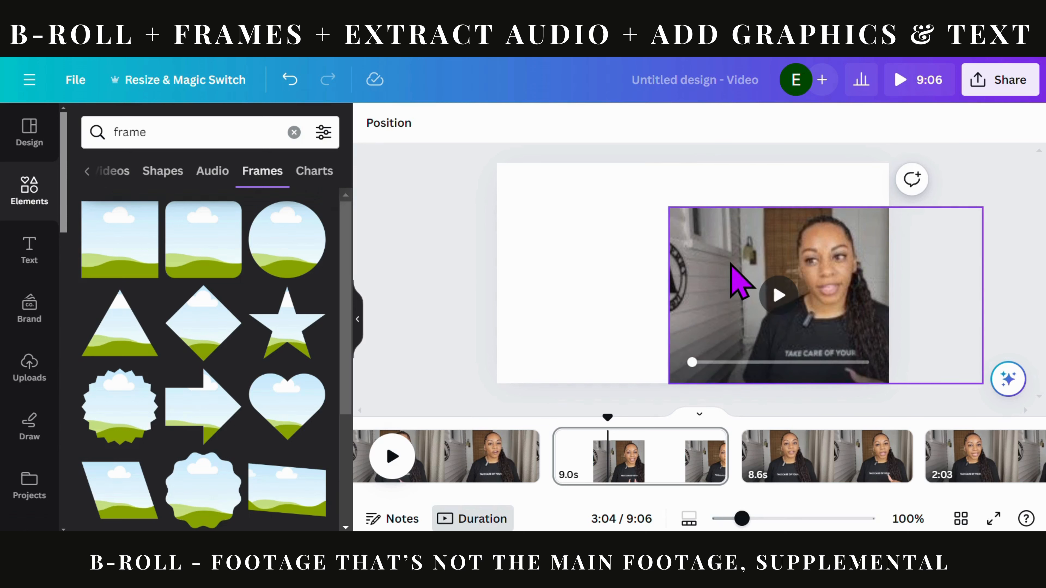
{"action": "left_click", "coordinate": [689, 257]}
{"action": "left_click_drag", "start_coordinate": [688, 257], "coordinate": [579, 251]}
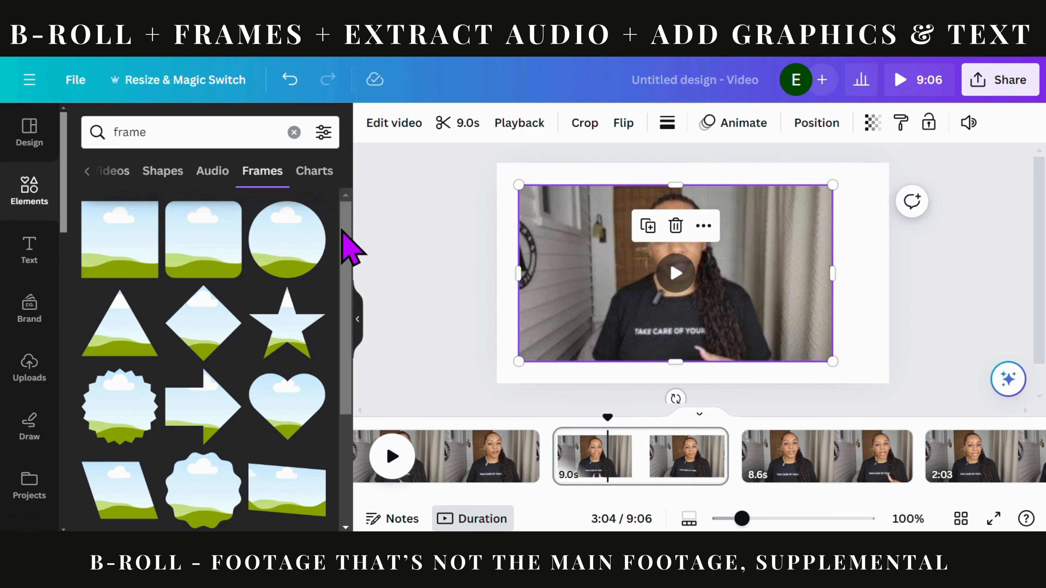
Place the video in a desktop monitor frame and enlarge the frame to reach the page's bottom edge
{"action": "left_click_drag", "start_coordinate": [343, 233], "coordinate": [350, 397]}
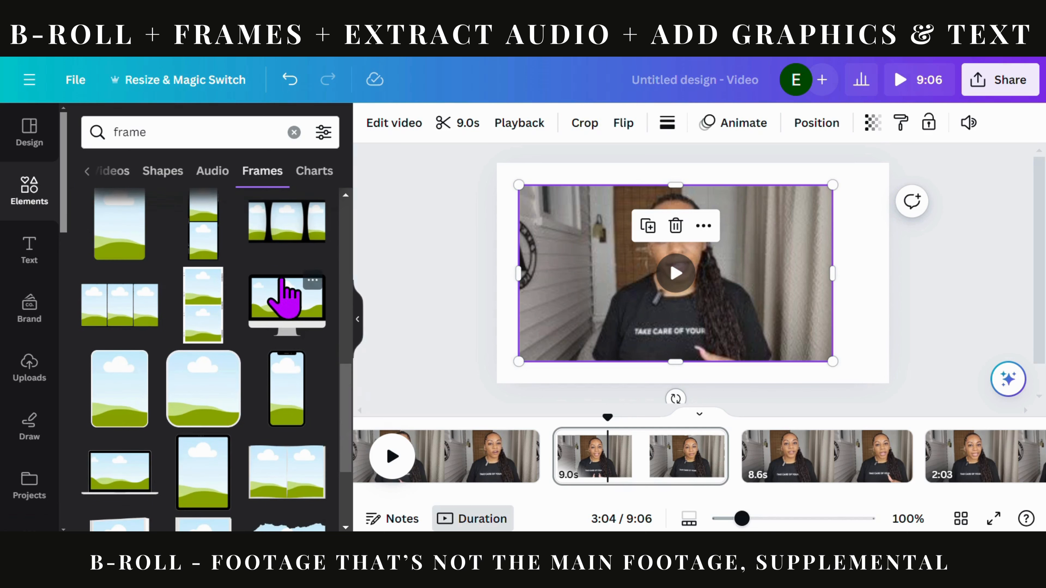
{"action": "left_click", "coordinate": [284, 297]}
{"action": "left_click", "coordinate": [540, 256]}
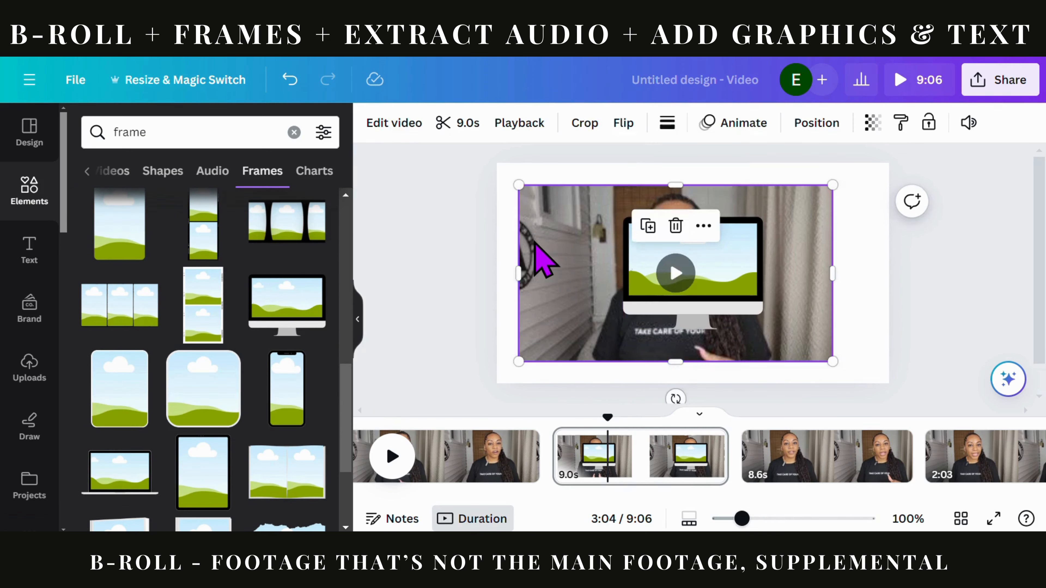
{"action": "left_click_drag", "start_coordinate": [540, 257], "coordinate": [660, 277]}
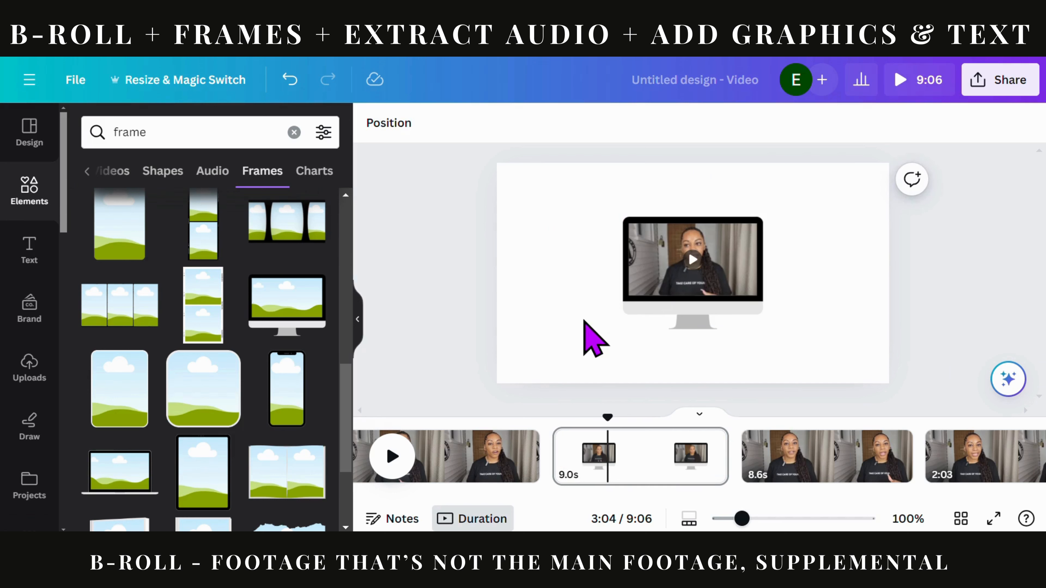
{"action": "left_click", "coordinate": [646, 304]}
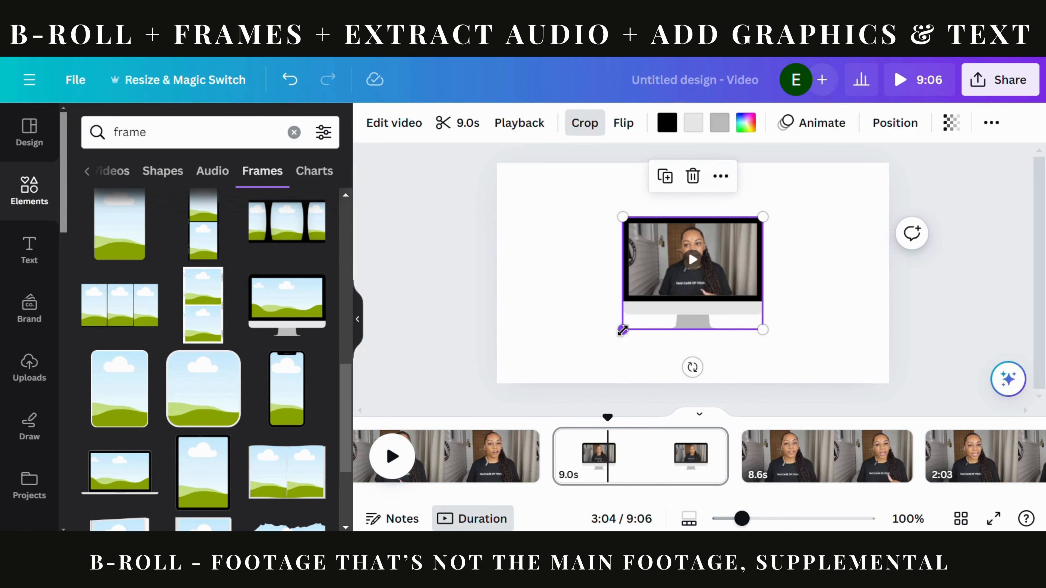
{"action": "left_click_drag", "start_coordinate": [605, 340], "coordinate": [550, 381]}
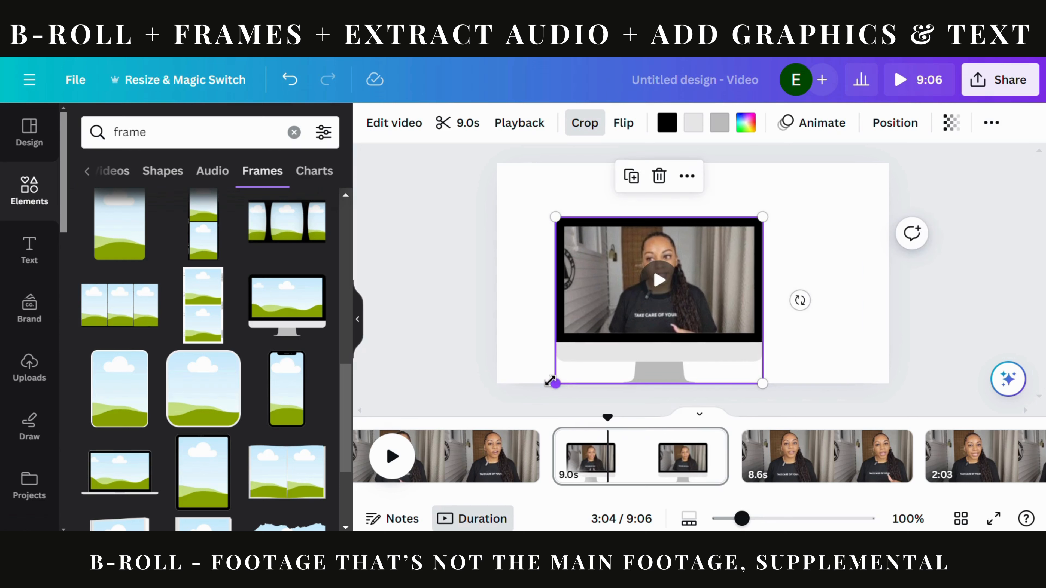
Colour the monitor frame's lower band red and its screen border yellow
{"action": "left_click", "coordinate": [692, 125]}
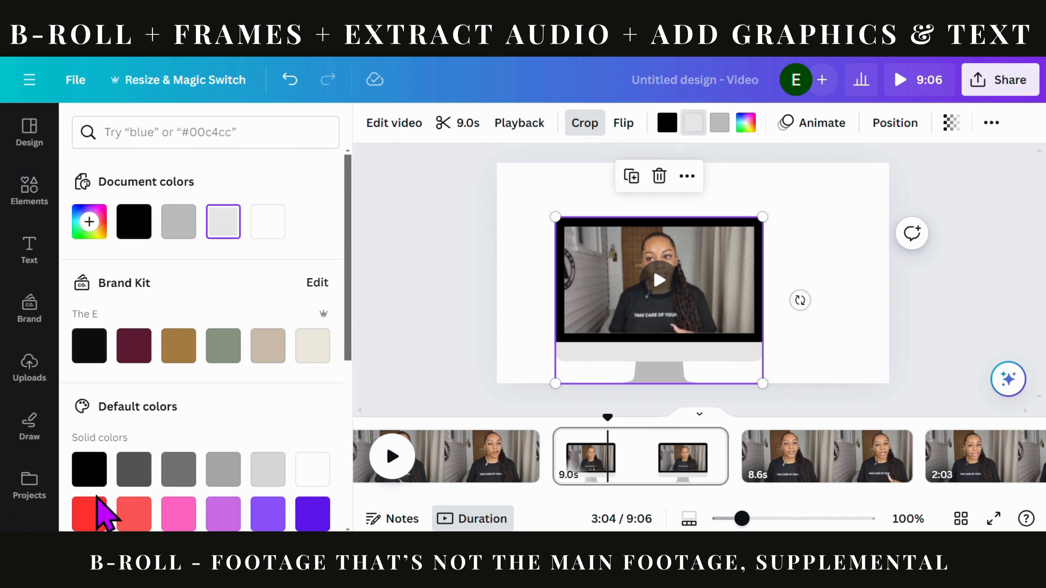
{"action": "left_click", "coordinate": [88, 511]}
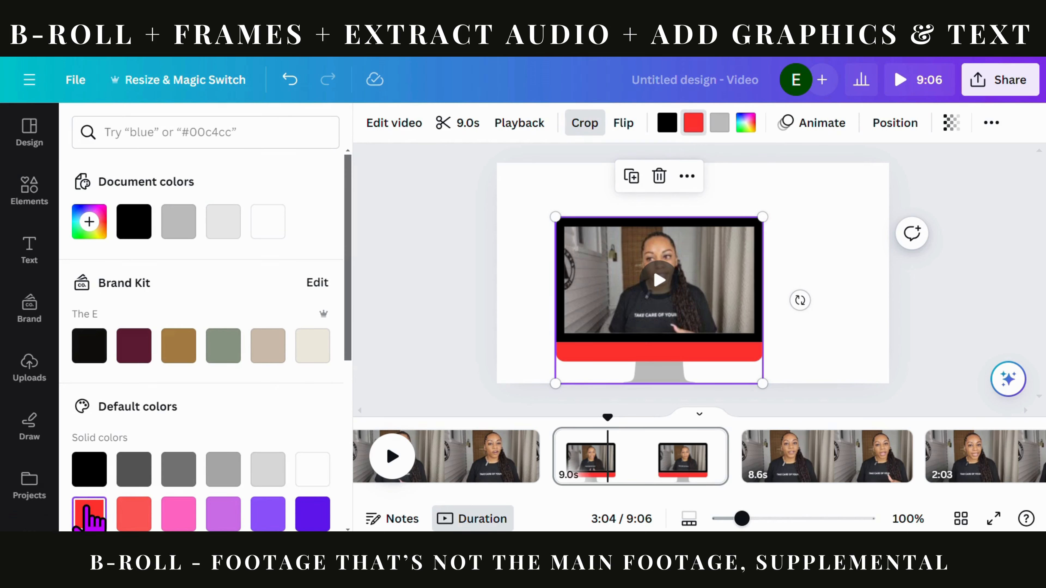
{"action": "left_click", "coordinate": [667, 122]}
{"action": "scroll", "coordinate": [263, 474], "scroll_direction": "down", "scroll_amount": 5}
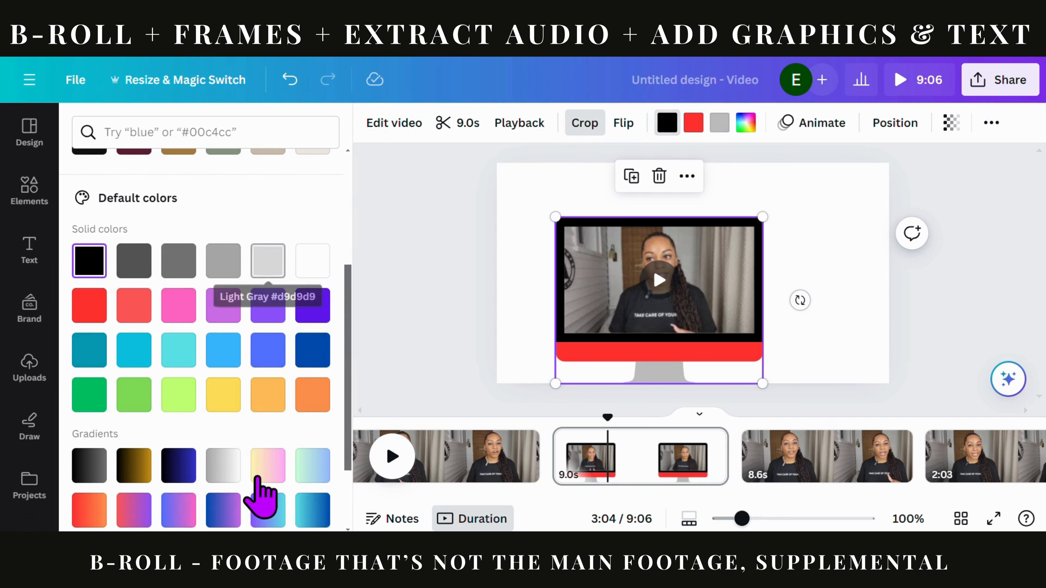
{"action": "left_click", "coordinate": [236, 393]}
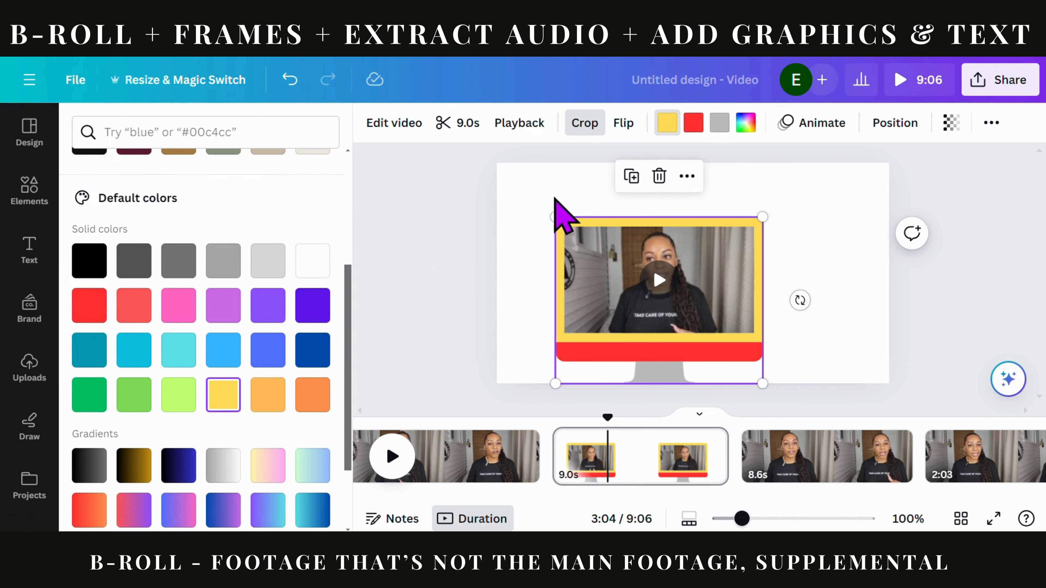
{"action": "left_click", "coordinate": [546, 191]}
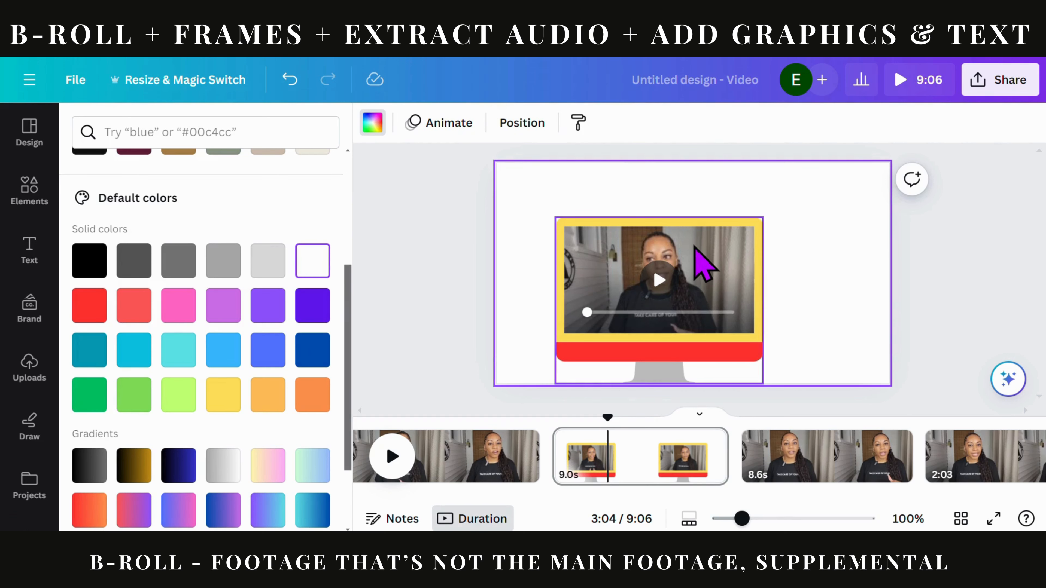
Detach the video from the monitor frame and delete the empty frame
{"action": "right_click", "coordinate": [696, 262]}
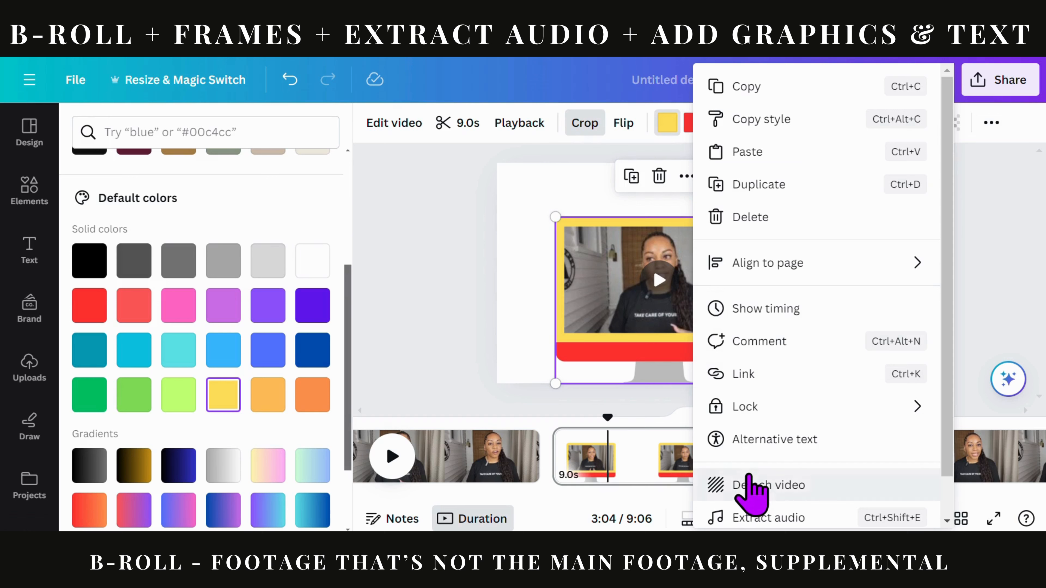
{"action": "left_click", "coordinate": [753, 486]}
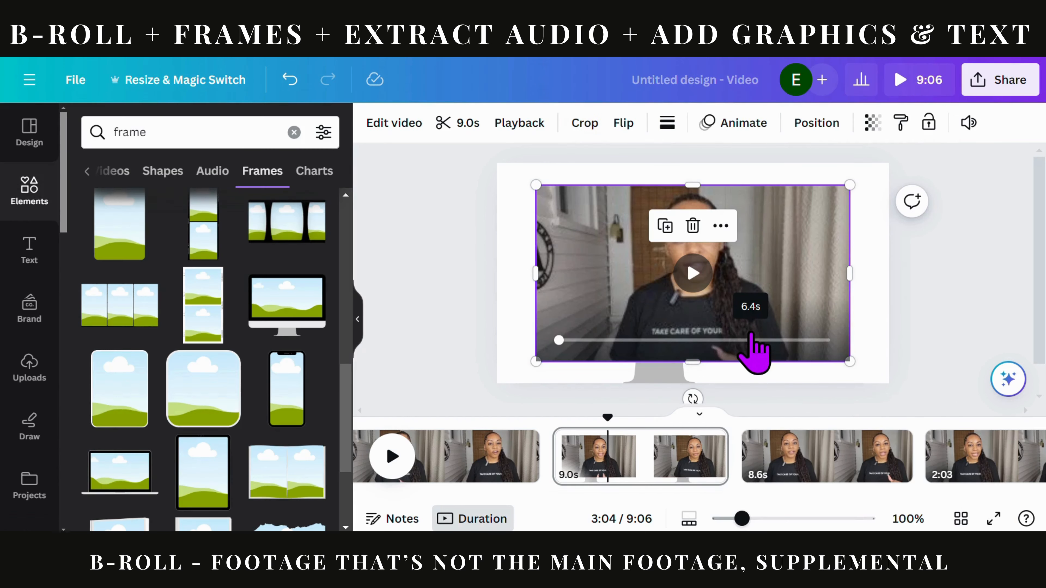
{"action": "left_click", "coordinate": [663, 376]}
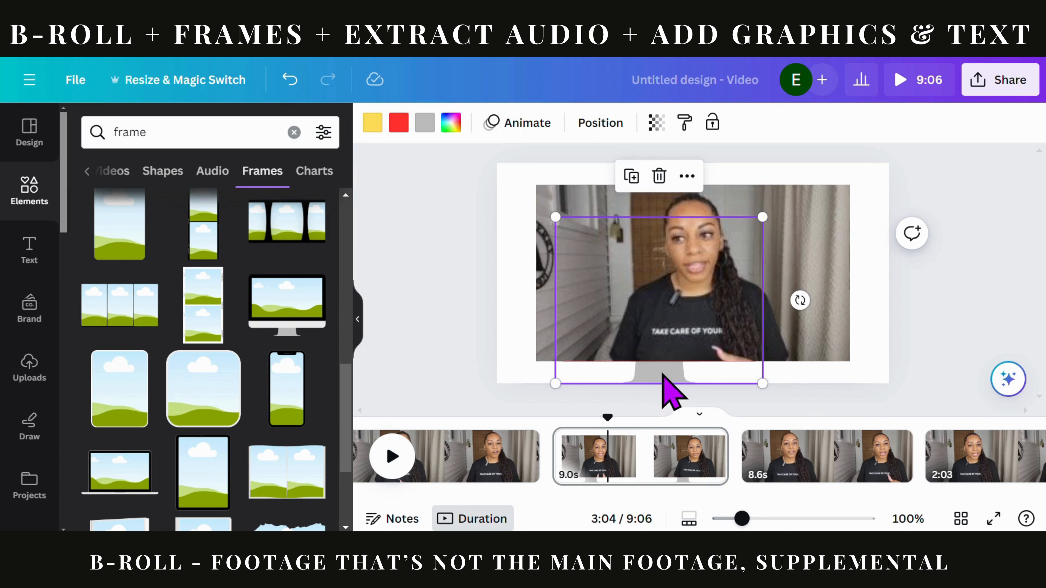
{"action": "key", "text": "Delete"}
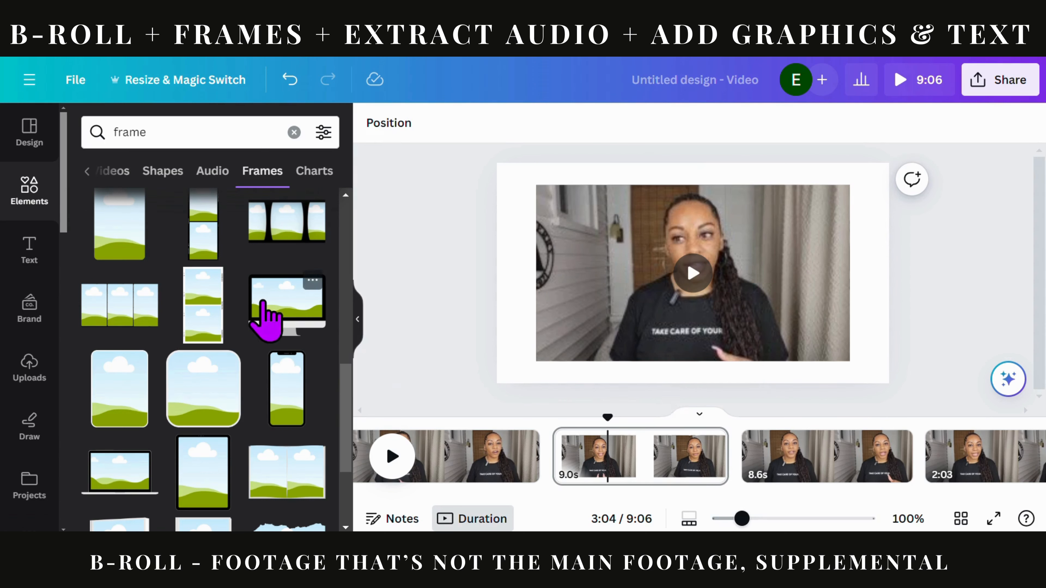
Add a circle frame to the page and place the video inside it
{"action": "left_click_drag", "start_coordinate": [346, 417], "coordinate": [362, 256]}
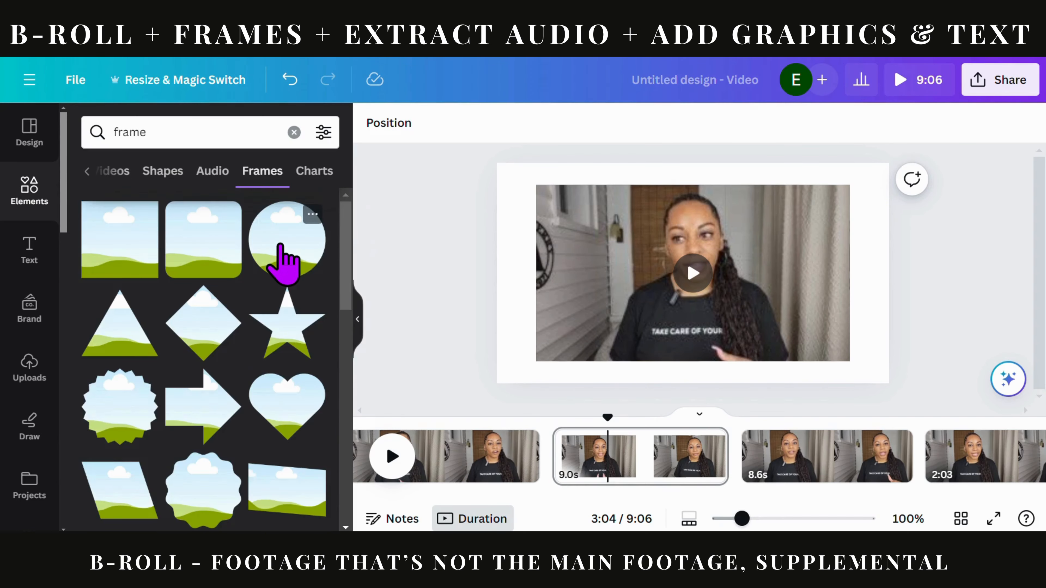
{"action": "left_click", "coordinate": [319, 219]}
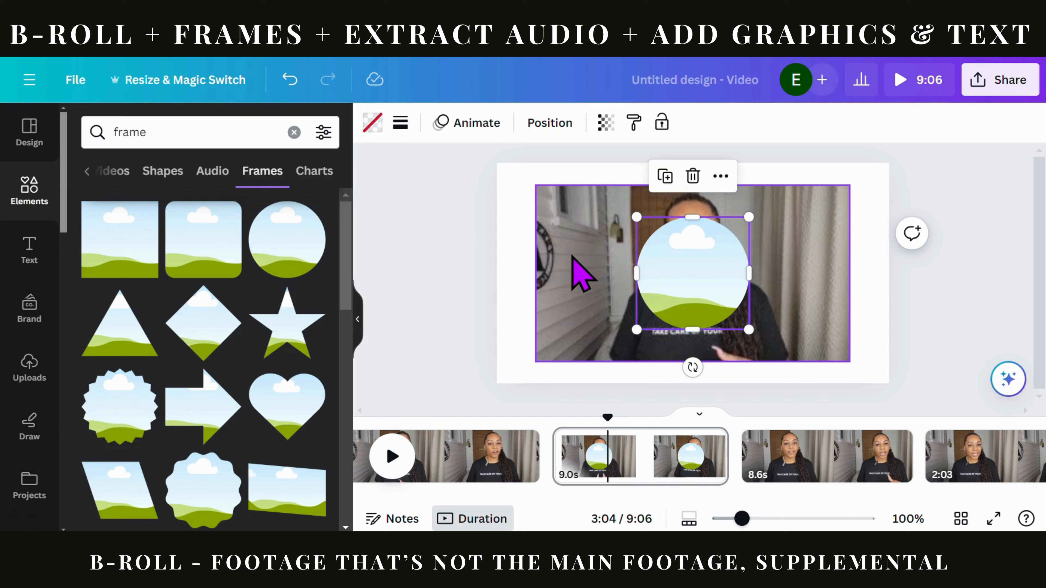
{"action": "left_click_drag", "start_coordinate": [581, 272], "coordinate": [670, 296]}
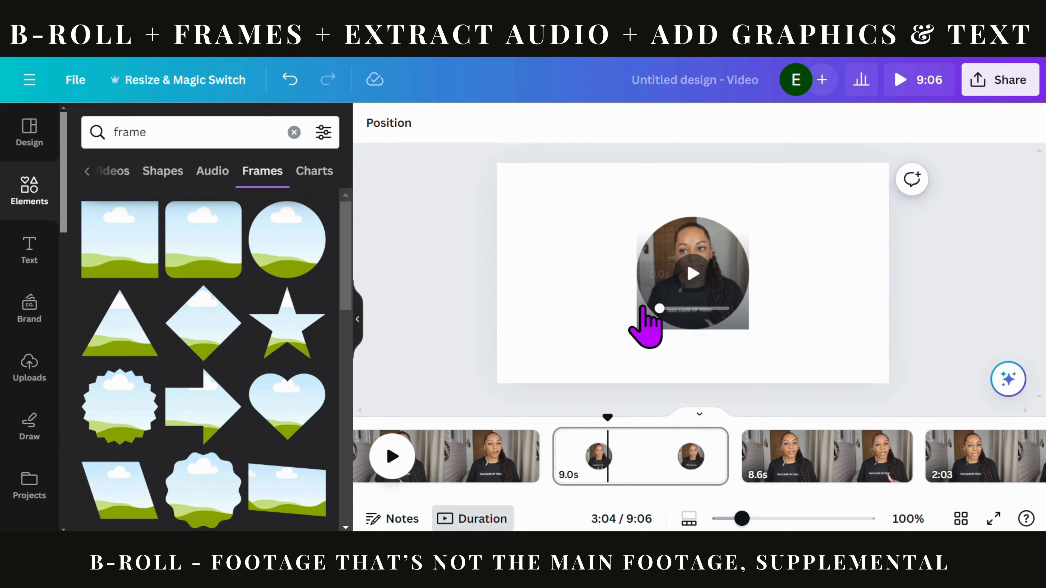
Move the circle-framed video to the page's upper-left corner and shrink it to a small inset
{"action": "left_click", "coordinate": [675, 247]}
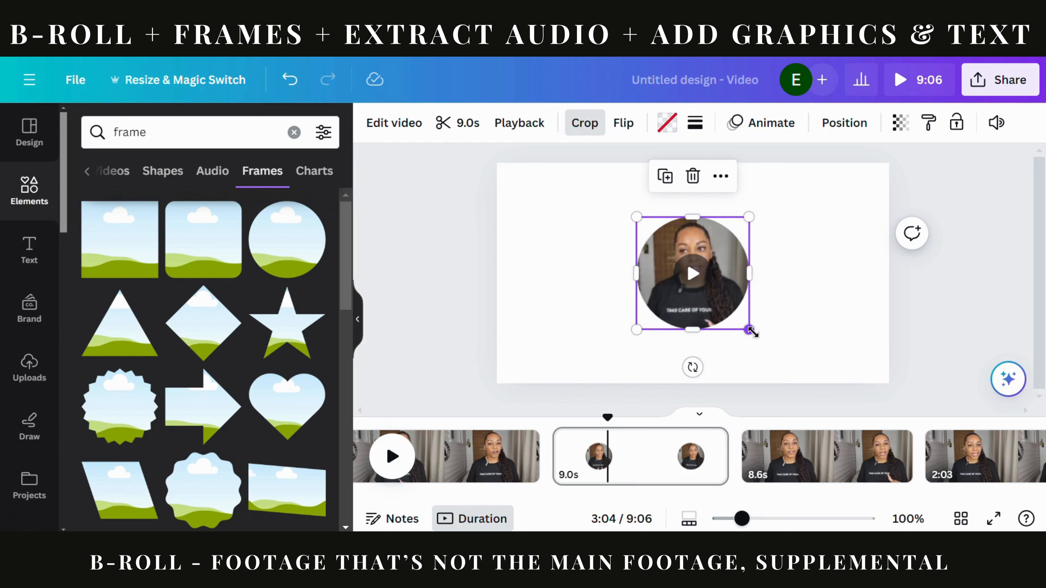
{"action": "left_click_drag", "start_coordinate": [752, 331], "coordinate": [792, 353]}
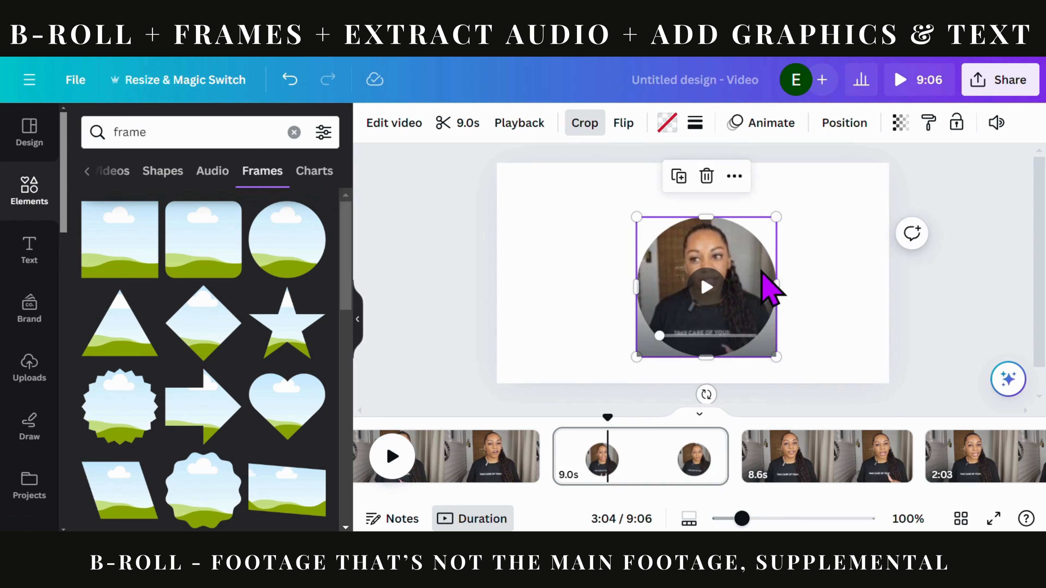
{"action": "left_click_drag", "start_coordinate": [762, 270], "coordinate": [625, 217]}
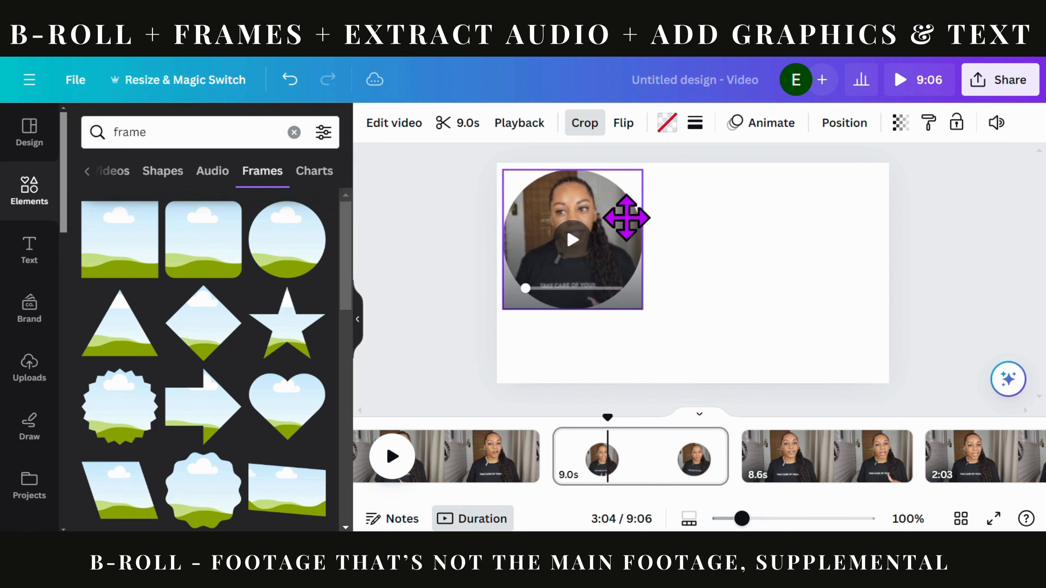
{"action": "left_click_drag", "start_coordinate": [645, 311], "coordinate": [586, 252]}
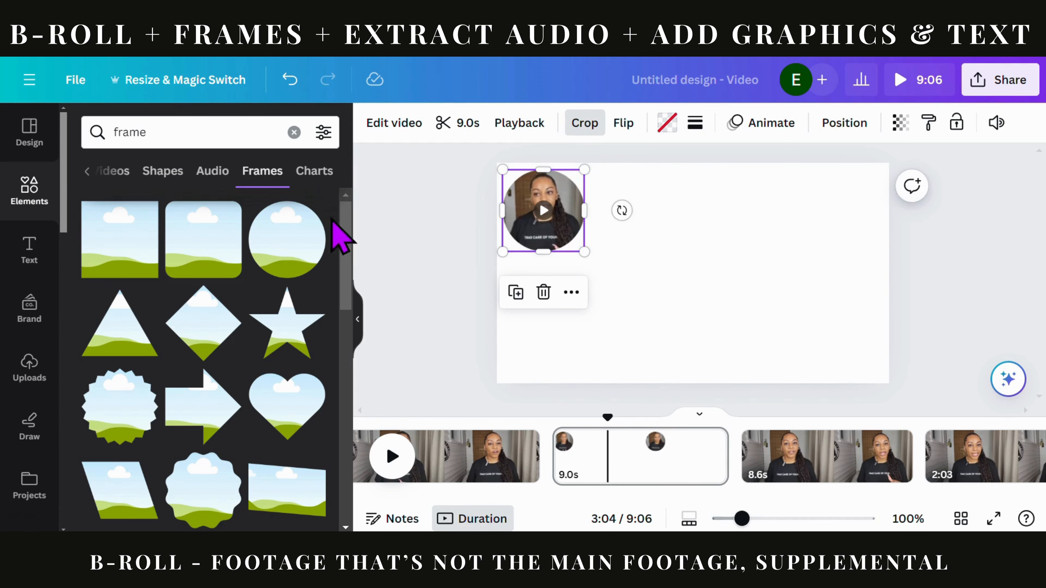
Search the elements library for "dogs" and show only the video results
{"action": "left_click", "coordinate": [218, 136]}
{"action": "key", "text": "BackSpace"}
{"action": "key", "text": "BackSpace"}
{"action": "key", "text": "BackSpace"}
{"action": "type", "text": "dogs"}
{"action": "key", "text": "Return"}
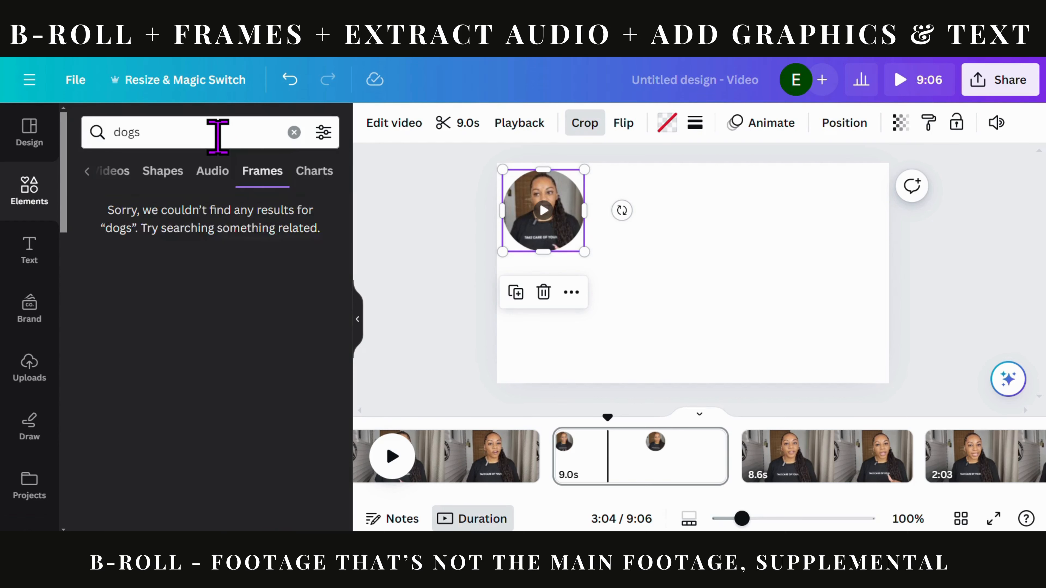
{"action": "left_click", "coordinate": [87, 171]}
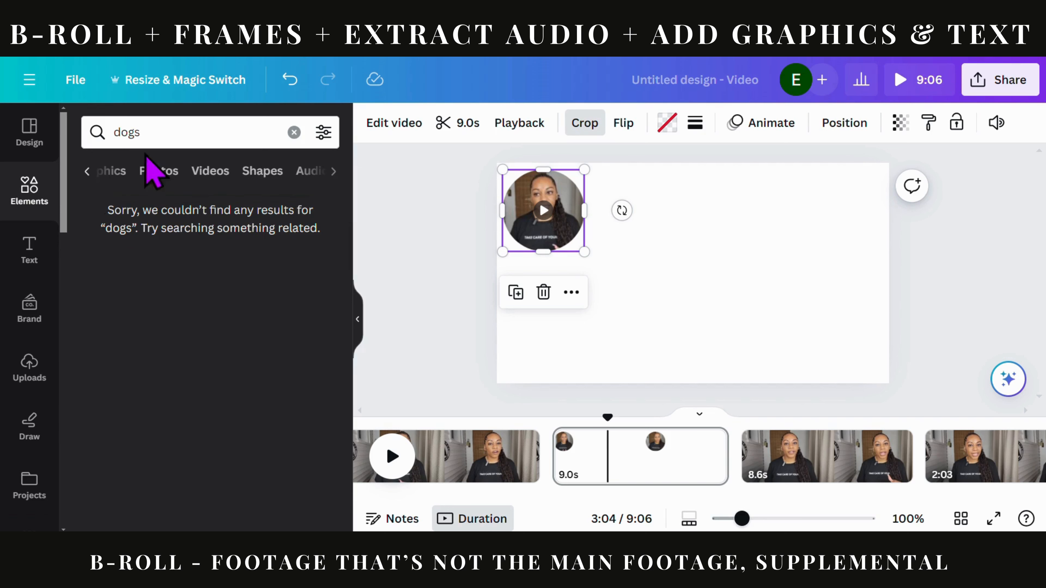
{"action": "left_click", "coordinate": [202, 172]}
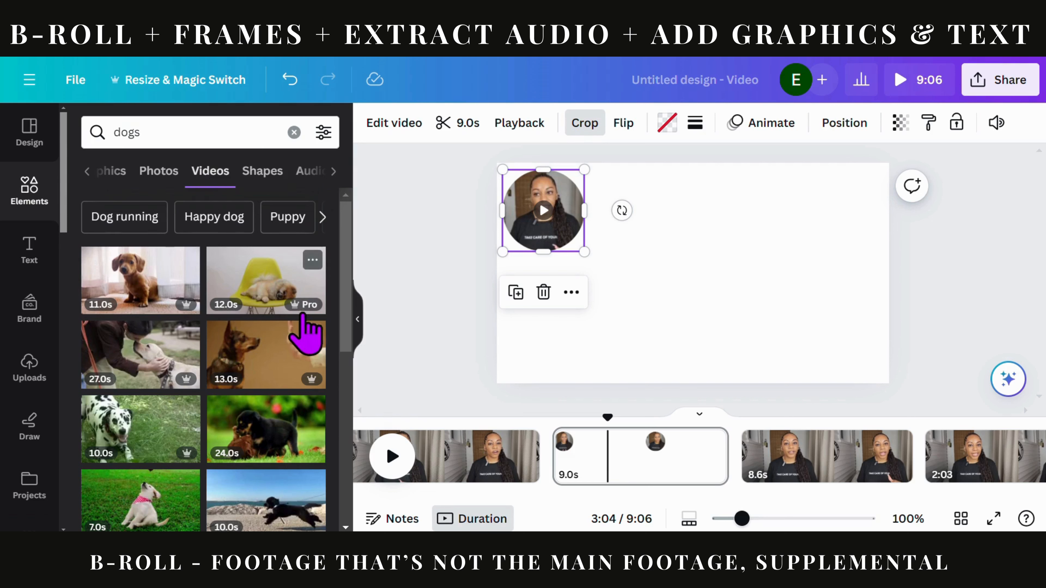
Filter the dog video results to show only free videos
{"action": "left_click", "coordinate": [323, 132]}
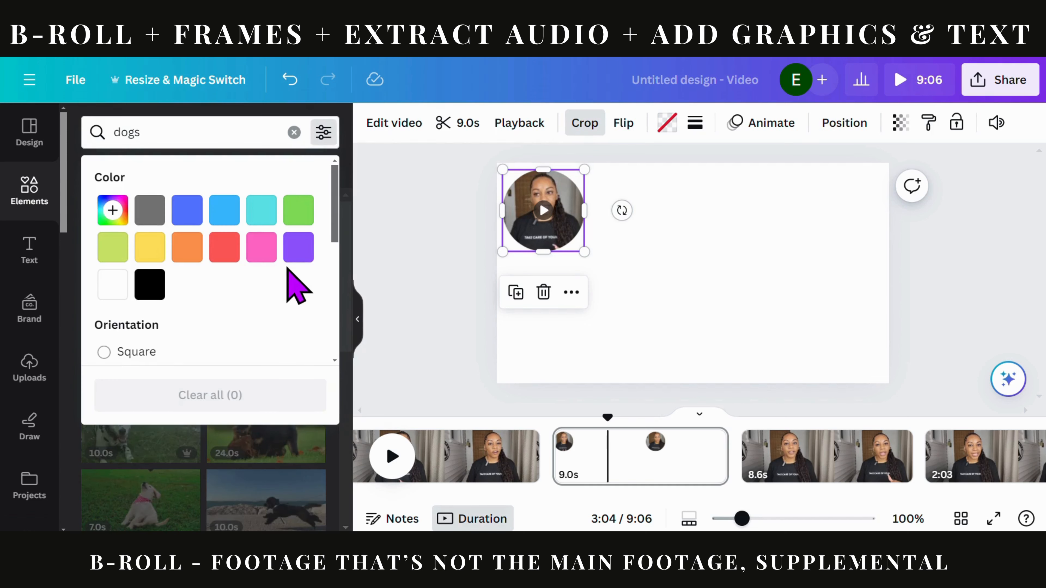
{"action": "scroll", "coordinate": [287, 268], "scroll_direction": "down", "scroll_amount": 5}
{"action": "scroll", "coordinate": [287, 268], "scroll_direction": "down", "scroll_amount": 2}
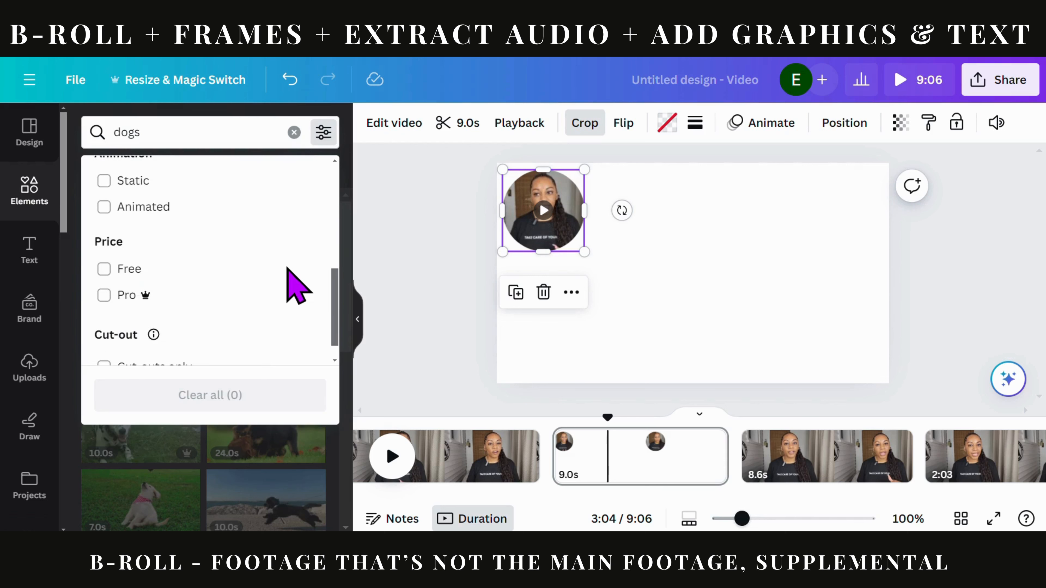
{"action": "left_click", "coordinate": [104, 269]}
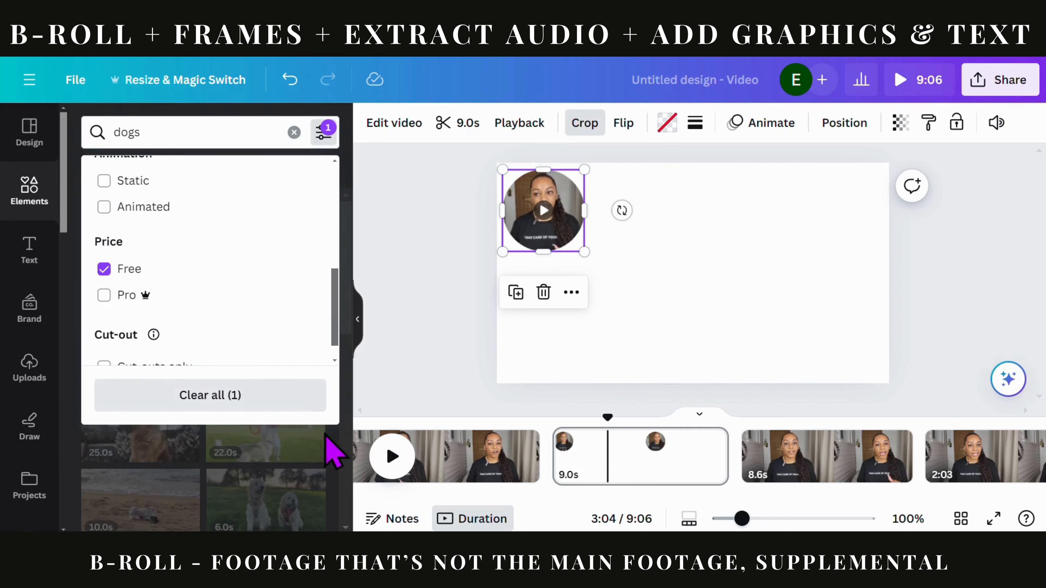
{"action": "left_click", "coordinate": [339, 464]}
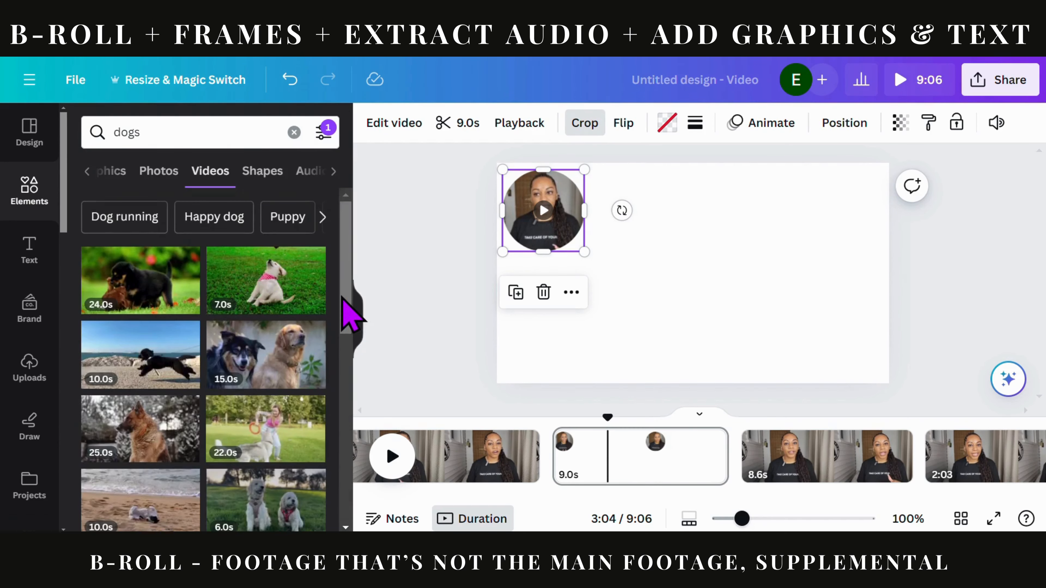
Remove the Free price filter from the dog video results
{"action": "left_click_drag", "start_coordinate": [344, 305], "coordinate": [332, 251]}
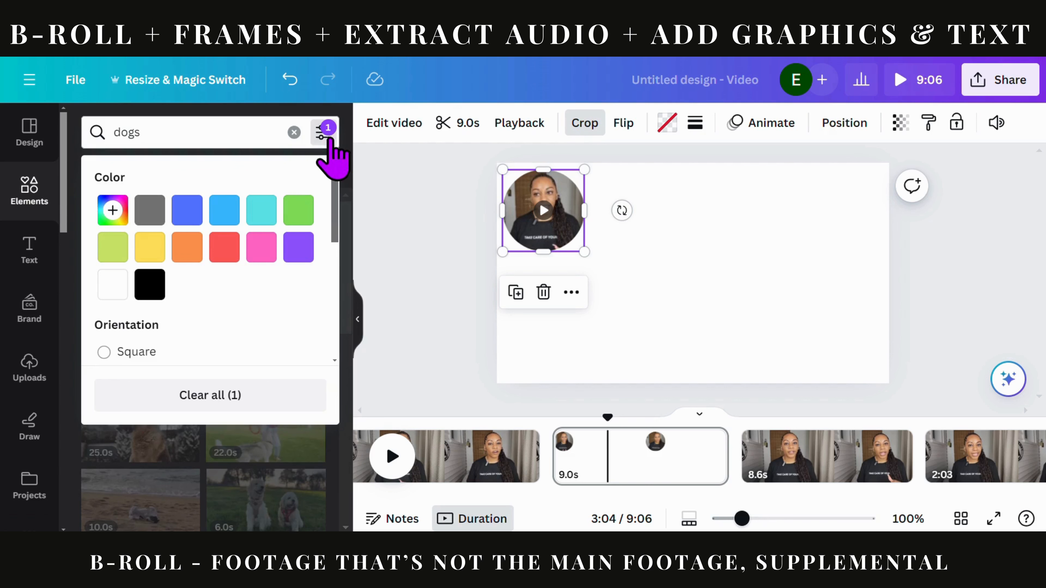
{"action": "scroll", "coordinate": [265, 260], "scroll_direction": "down", "scroll_amount": 3}
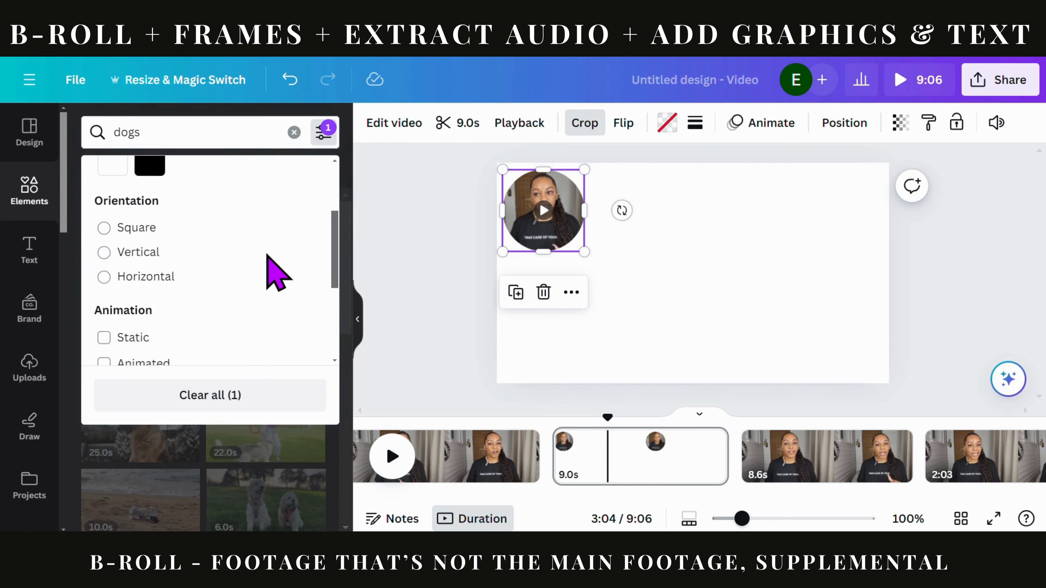
{"action": "scroll", "coordinate": [275, 272], "scroll_direction": "down", "scroll_amount": 3}
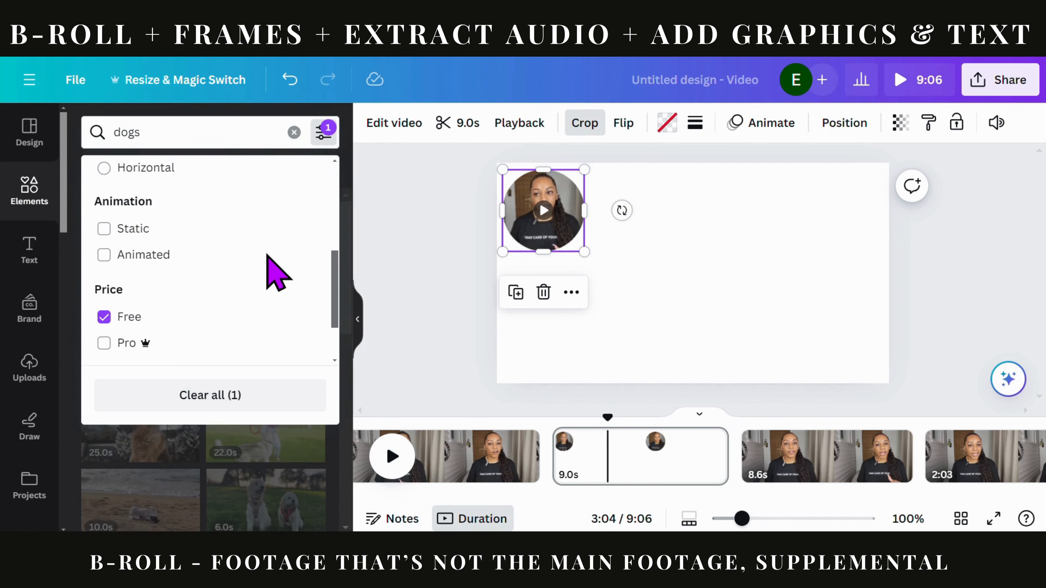
{"action": "left_click", "coordinate": [104, 315]}
{"action": "left_click", "coordinate": [350, 278]}
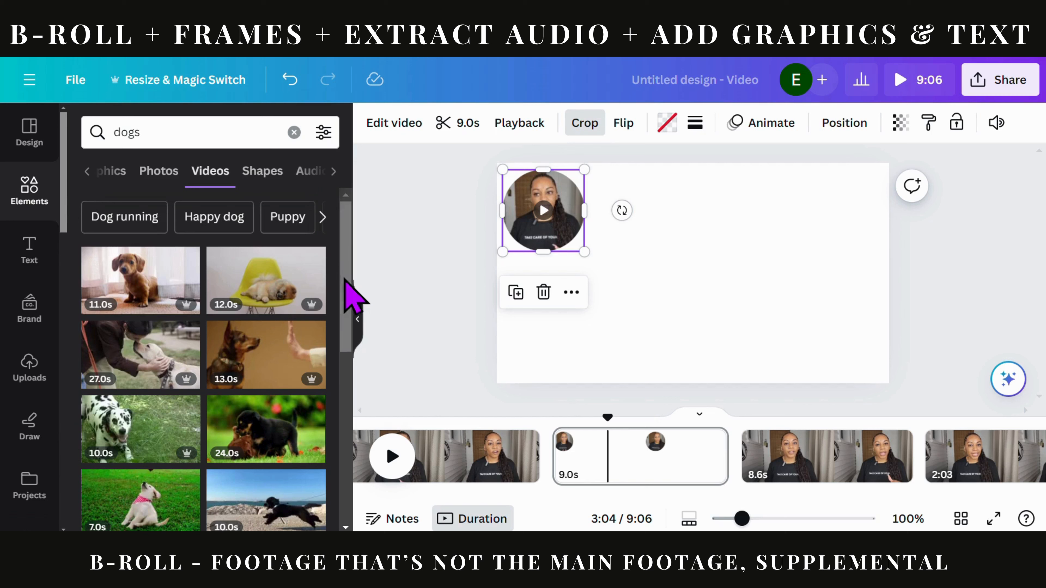
Add the 11.0s video of the sitting brown puppy and resize it to fill the page's lower-right area beside the circle inset
{"action": "left_click", "coordinate": [133, 294]}
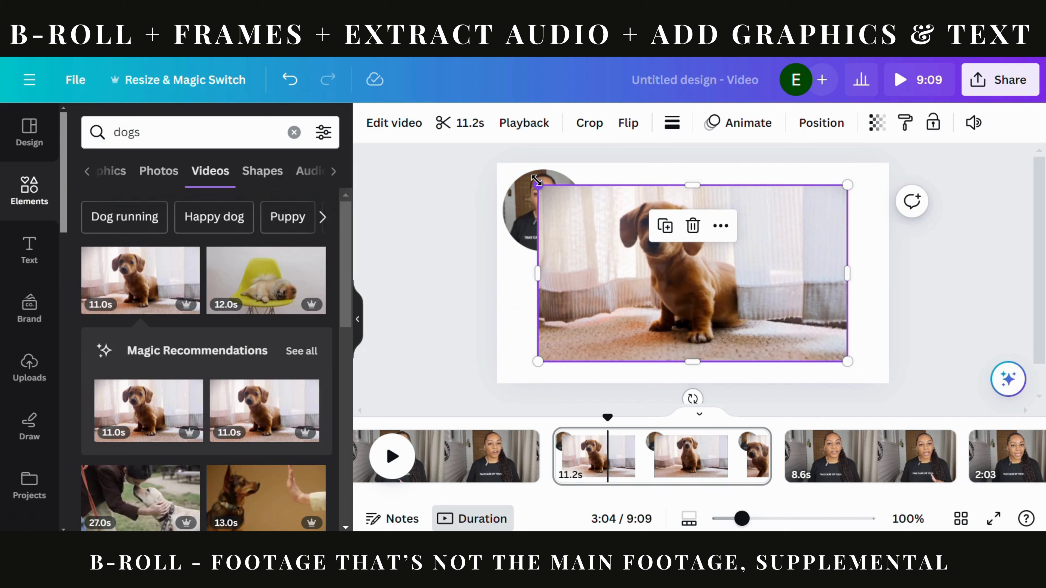
{"action": "left_click_drag", "start_coordinate": [553, 189], "coordinate": [622, 236]}
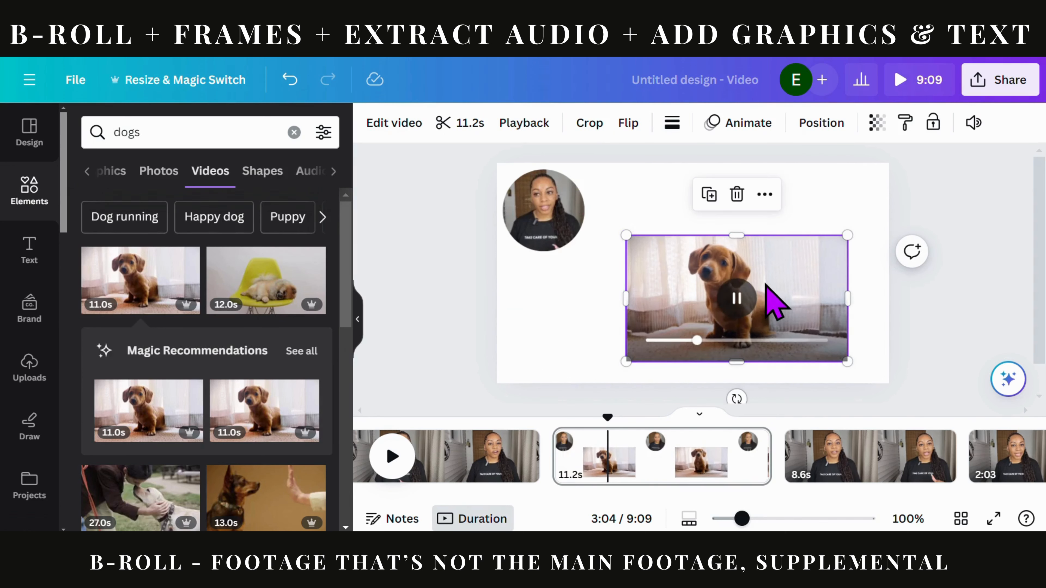
{"action": "mouse_move", "coordinate": [765, 288]}
{"action": "left_mouse_down"}
{"action": "mouse_move", "coordinate": [784, 280]}
{"action": "mouse_move", "coordinate": [762, 277]}
{"action": "left_mouse_up"}
{"action": "left_click_drag", "start_coordinate": [622, 352], "coordinate": [567, 379]}
{"action": "left_click_drag", "start_coordinate": [635, 304], "coordinate": [666, 290]}
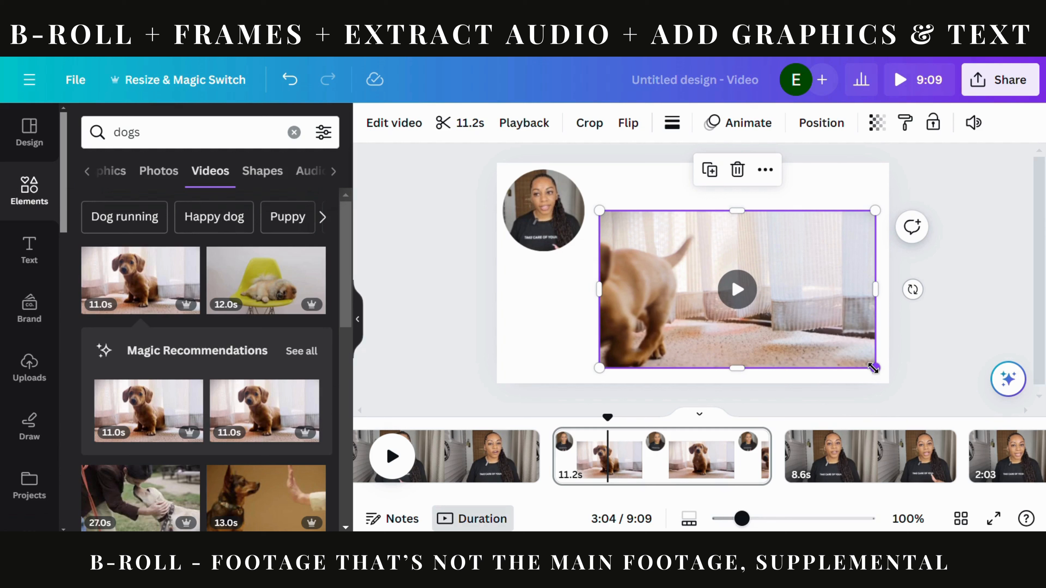
{"action": "left_click_drag", "start_coordinate": [872, 368], "coordinate": [881, 371]}
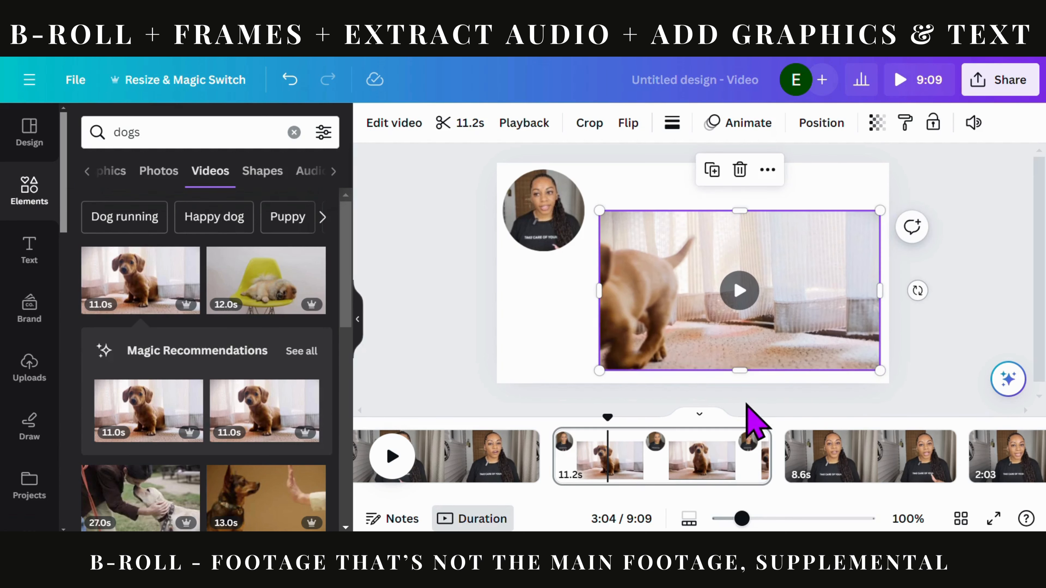
{"action": "left_click", "coordinate": [580, 358]}
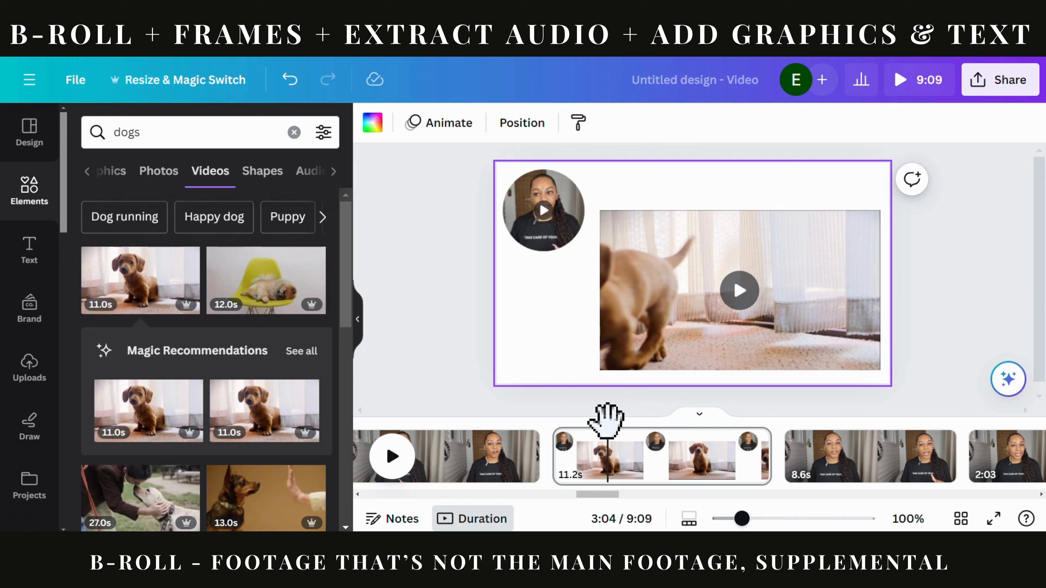
Play the B-roll page from its start to check how long the speaker inset and puppy footage run
{"action": "left_click_drag", "start_coordinate": [602, 415], "coordinate": [552, 420]}
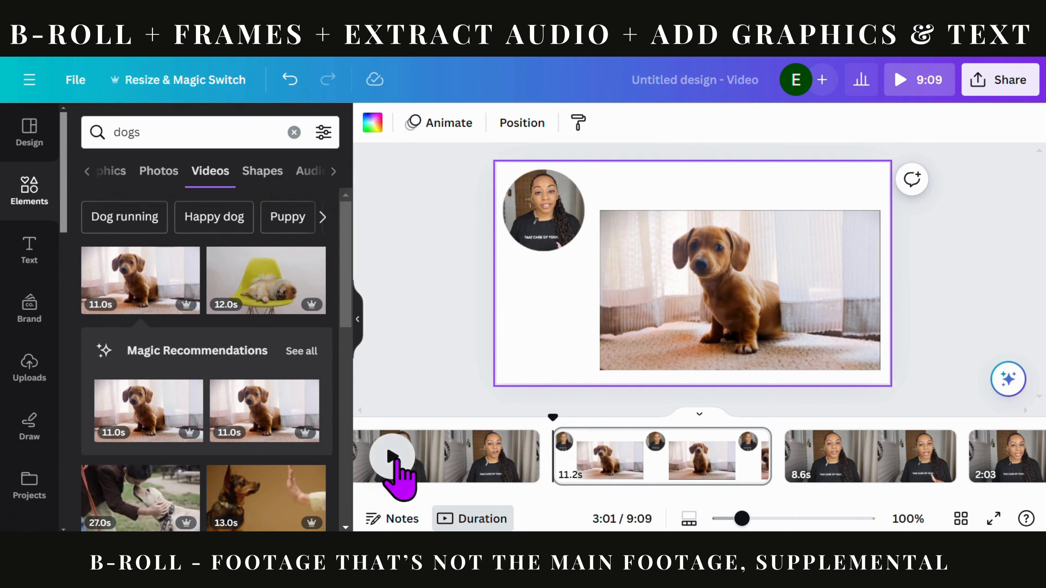
{"action": "left_click", "coordinate": [393, 457]}
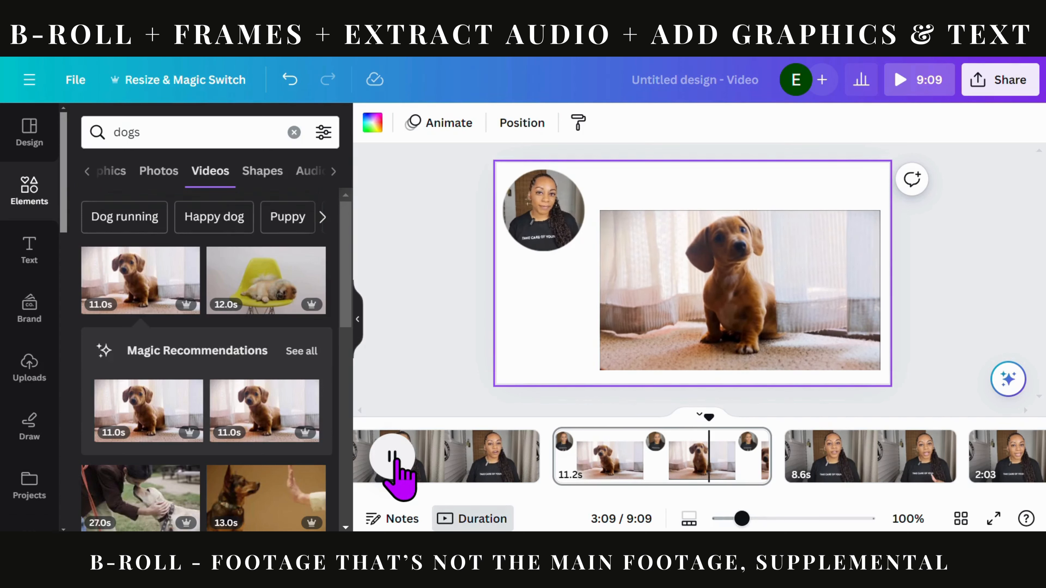
{"action": "left_click", "coordinate": [393, 457]}
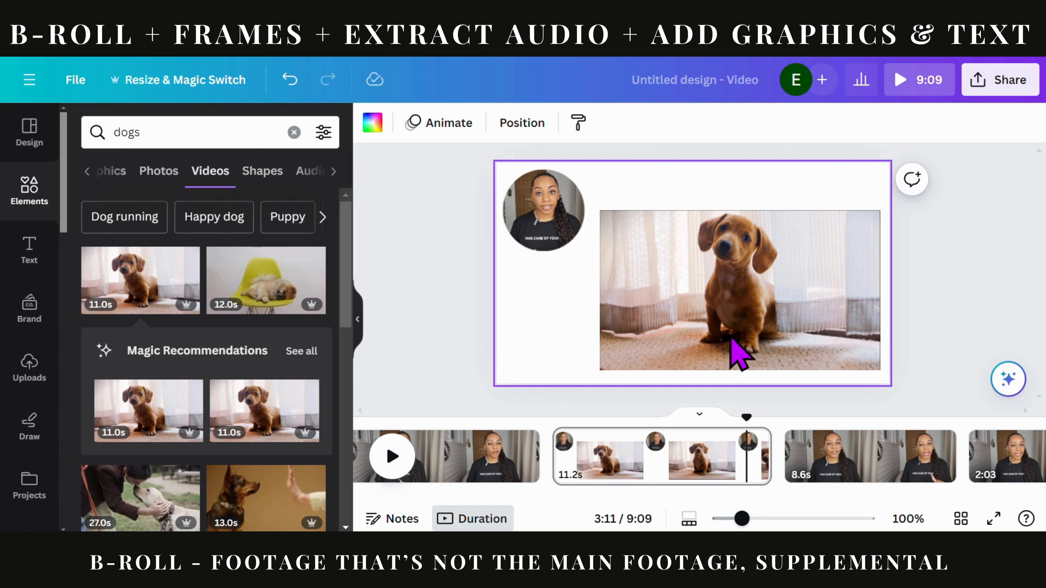
Trim the end of the puppy video to 9.0s so it matches the length of the speaker's circle inset
{"action": "left_click", "coordinate": [555, 226]}
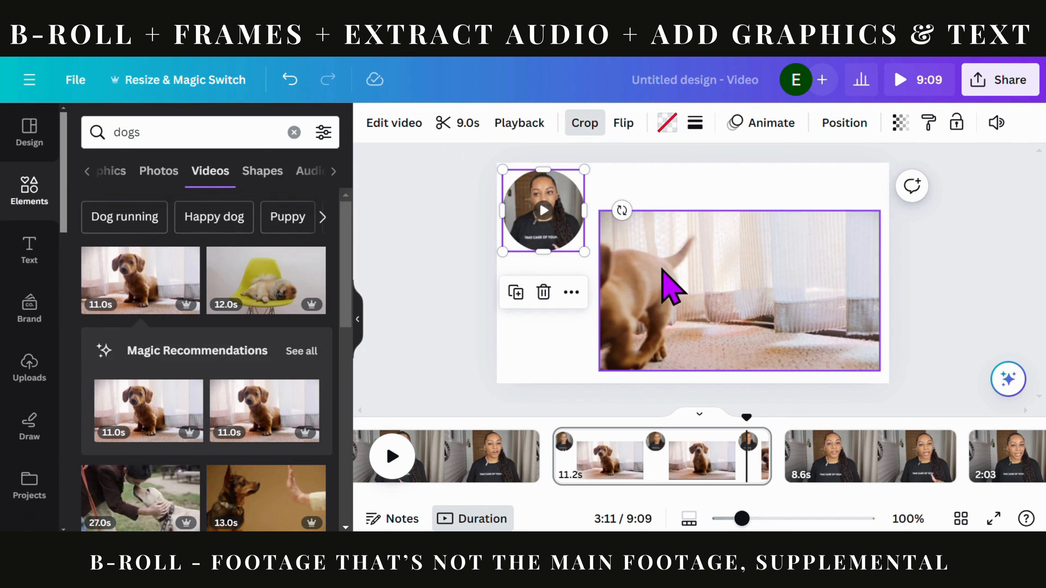
{"action": "left_click", "coordinate": [671, 288]}
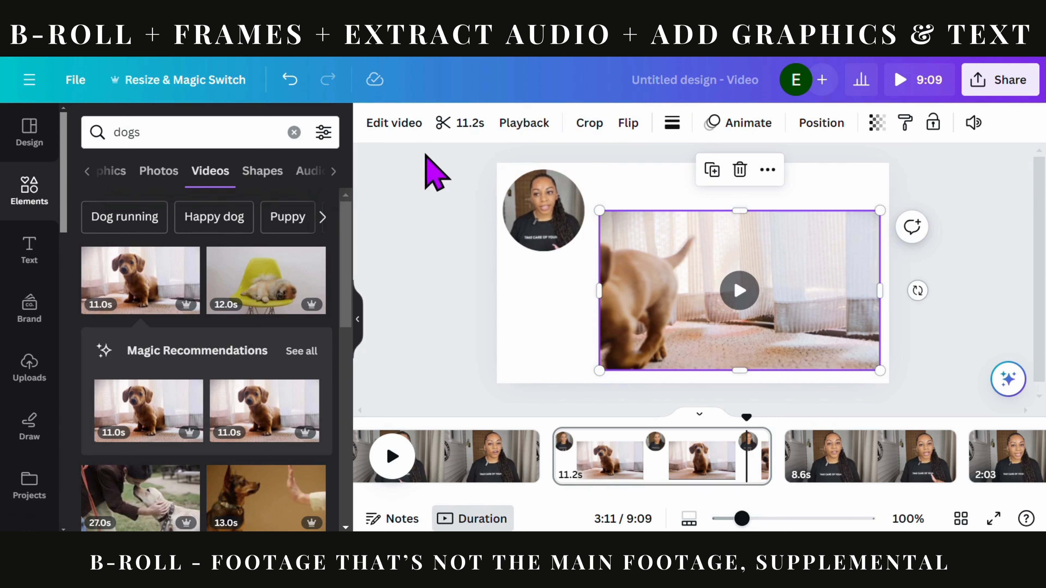
{"action": "left_click", "coordinate": [455, 123]}
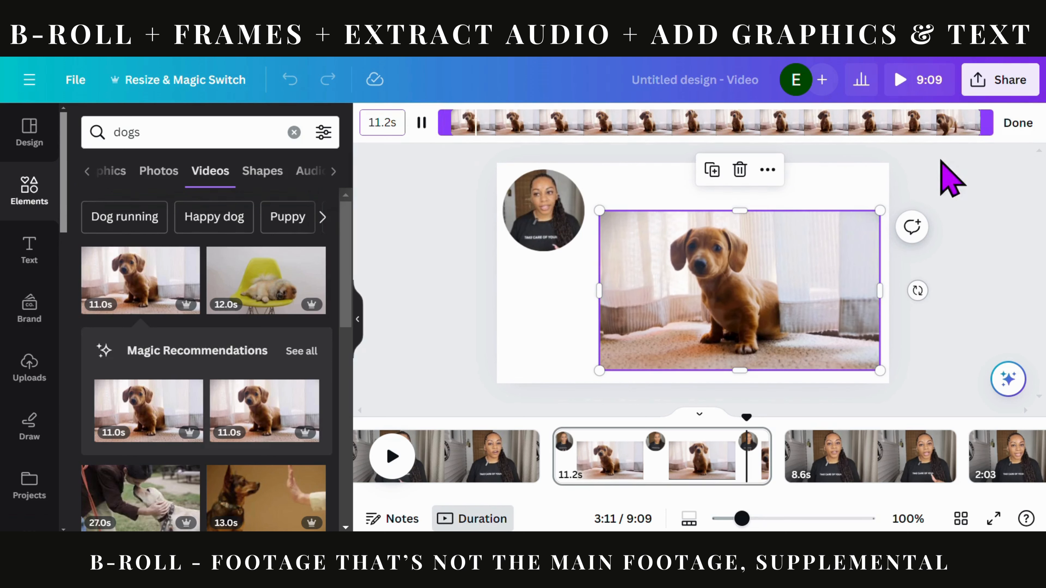
{"action": "left_click_drag", "start_coordinate": [986, 123], "coordinate": [886, 144]}
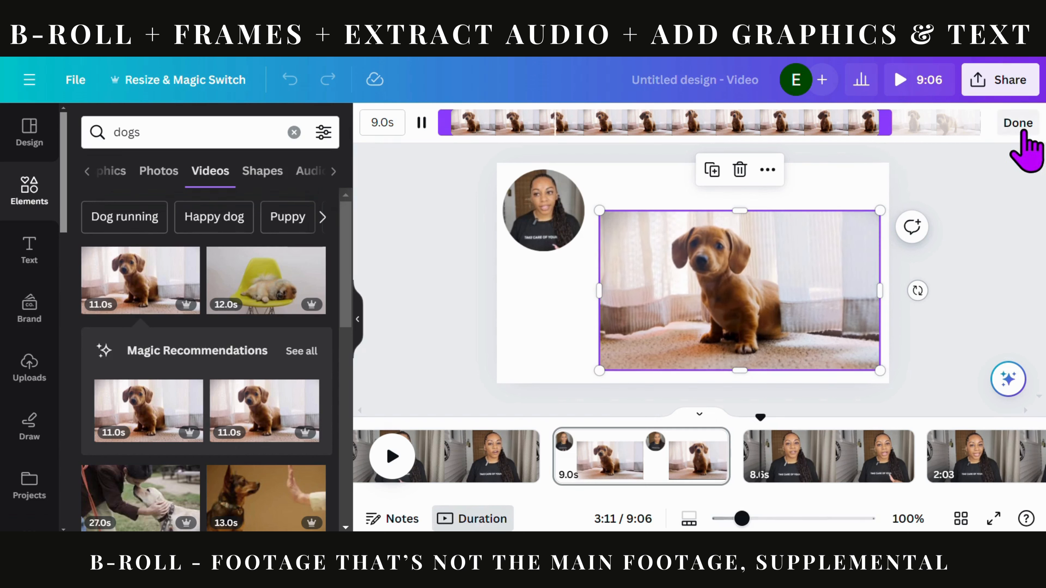
{"action": "left_click", "coordinate": [1013, 124]}
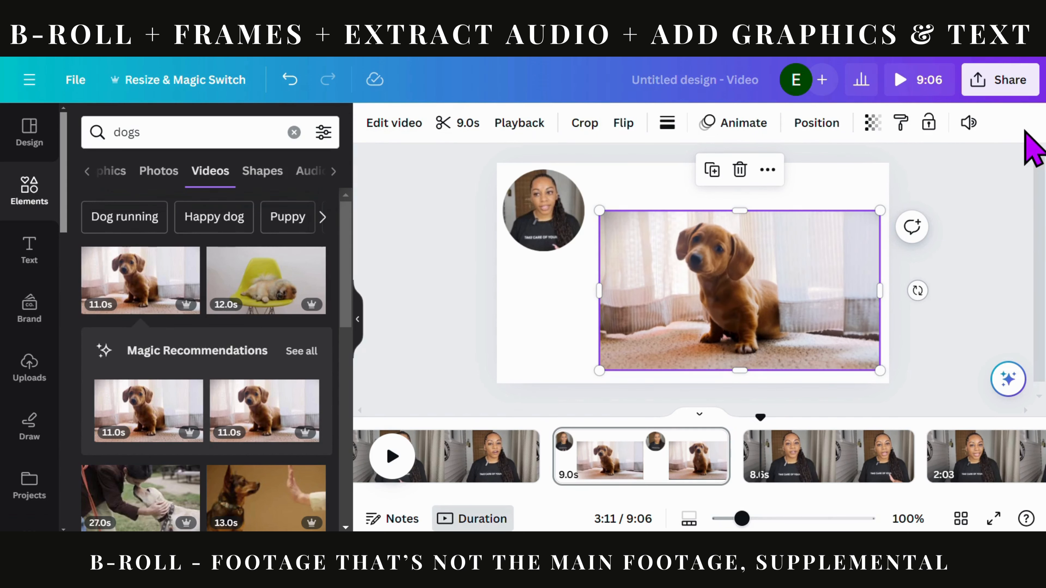
Play the trimmed B-roll page from its start to check both videos together
{"action": "left_click", "coordinate": [563, 446]}
{"action": "left_click_drag", "start_coordinate": [562, 417], "coordinate": [555, 418]}
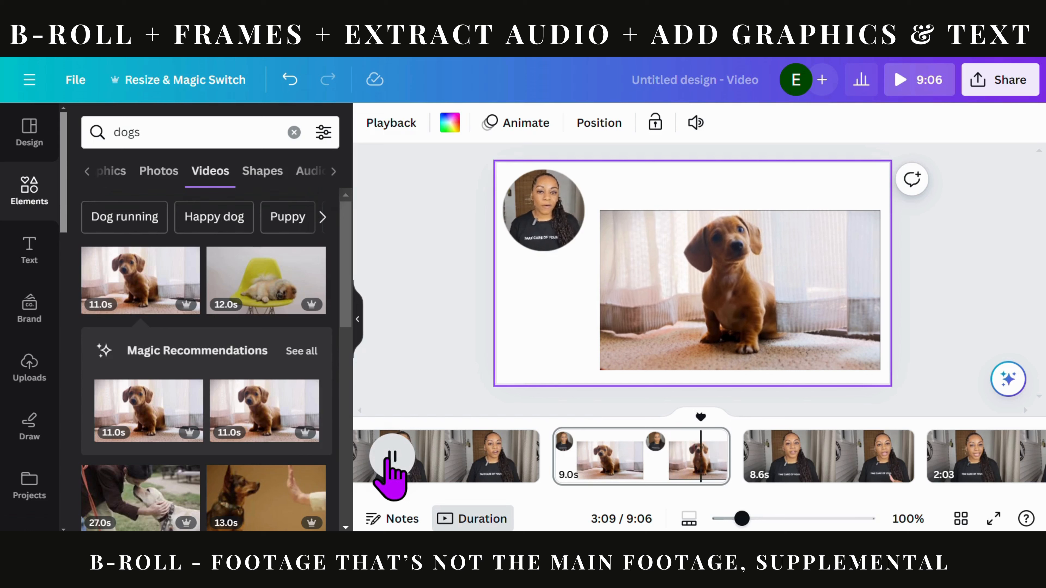
{"action": "left_click", "coordinate": [391, 455]}
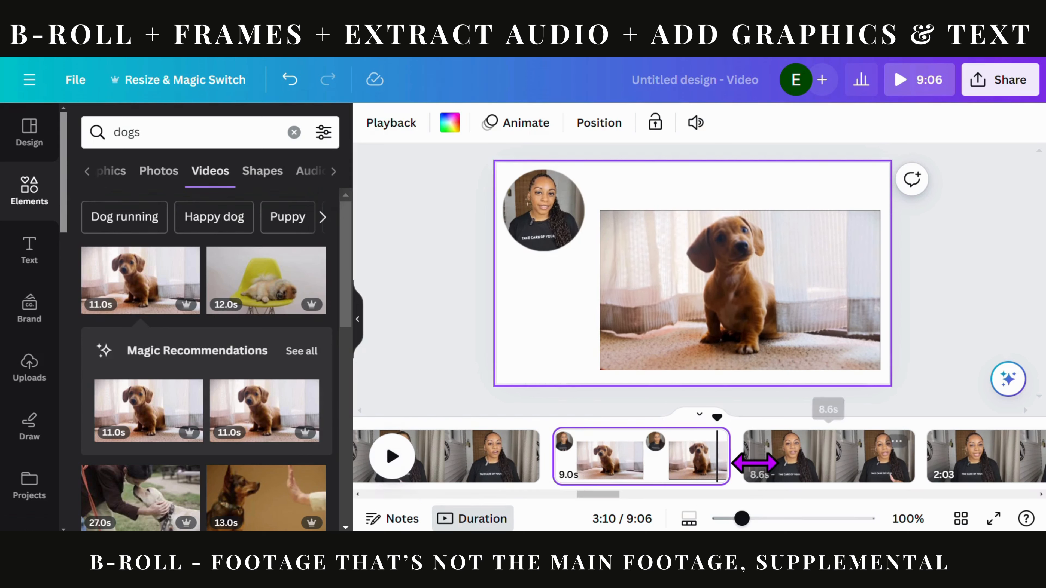
Add a Dissolve transition of 0.3 seconds between the B-roll page and the following speaker clip
{"action": "left_click_drag", "start_coordinate": [718, 412], "coordinate": [736, 415]}
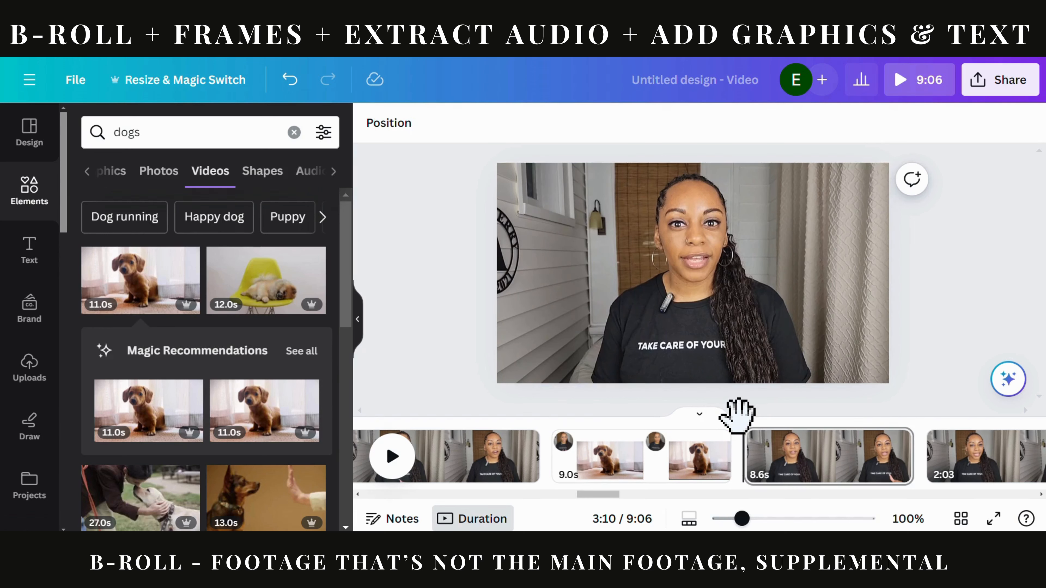
{"action": "mouse_move", "coordinate": [743, 458]}
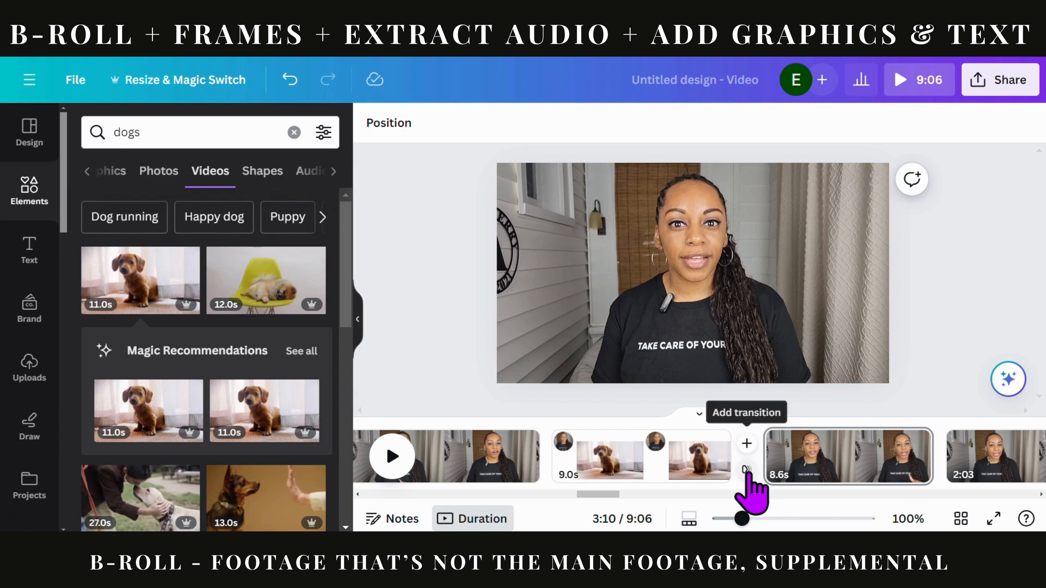
{"action": "left_click", "coordinate": [747, 470]}
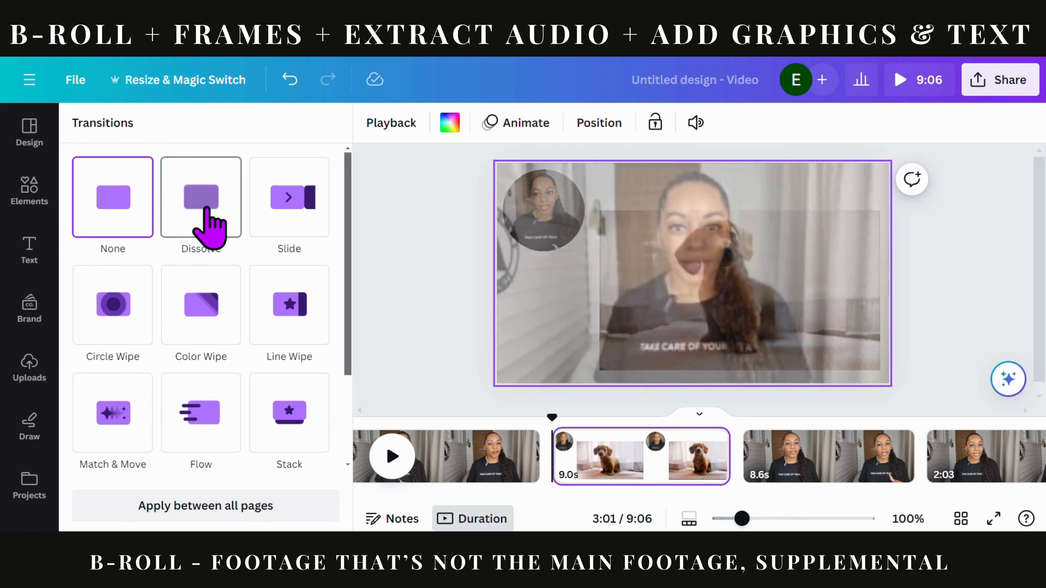
{"action": "left_click", "coordinate": [208, 224]}
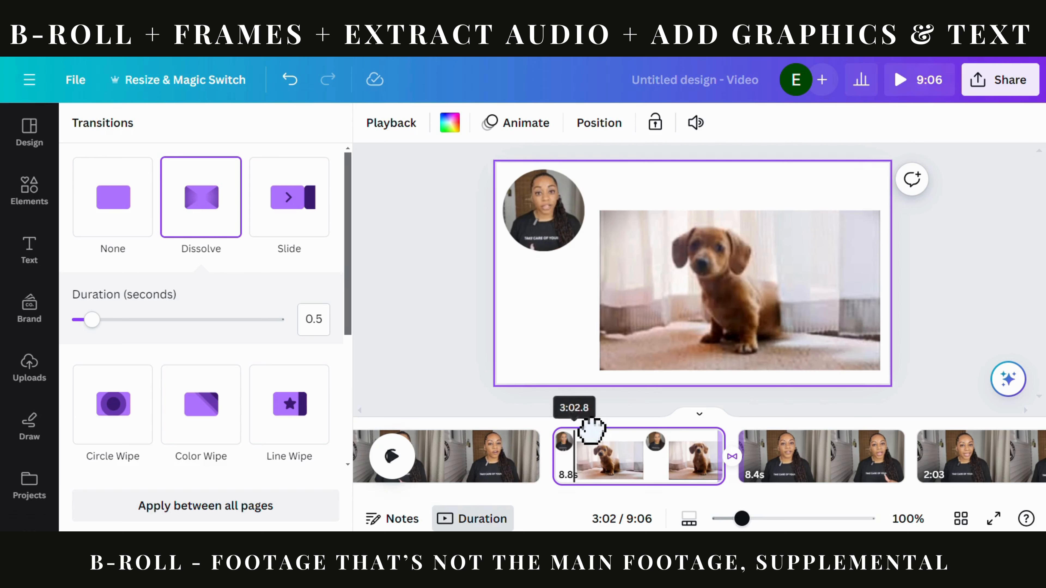
{"action": "left_click_drag", "start_coordinate": [684, 432], "coordinate": [657, 431]}
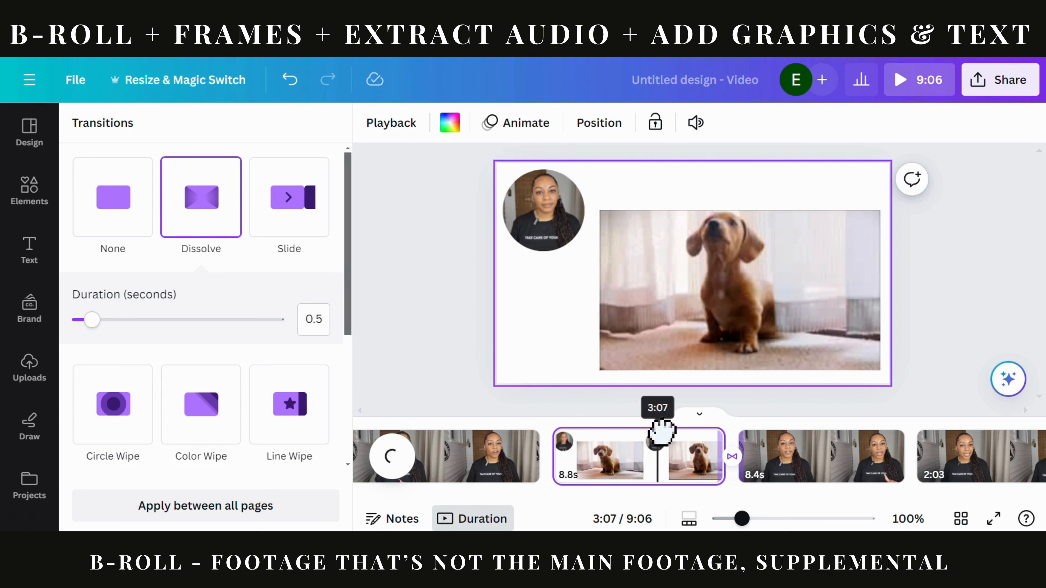
{"action": "left_click_drag", "start_coordinate": [86, 317], "coordinate": [81, 319]}
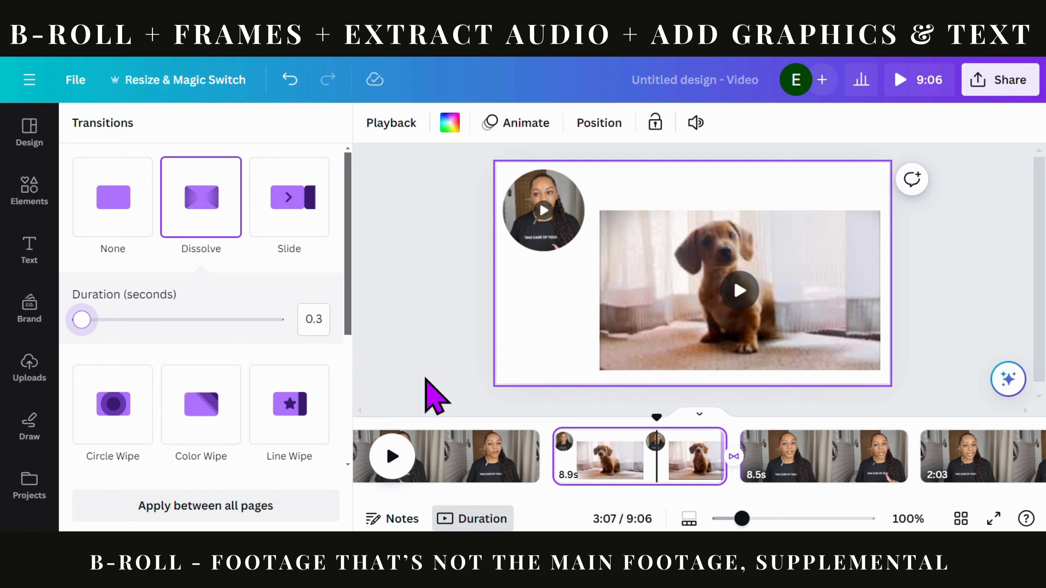
{"action": "left_click", "coordinate": [427, 380]}
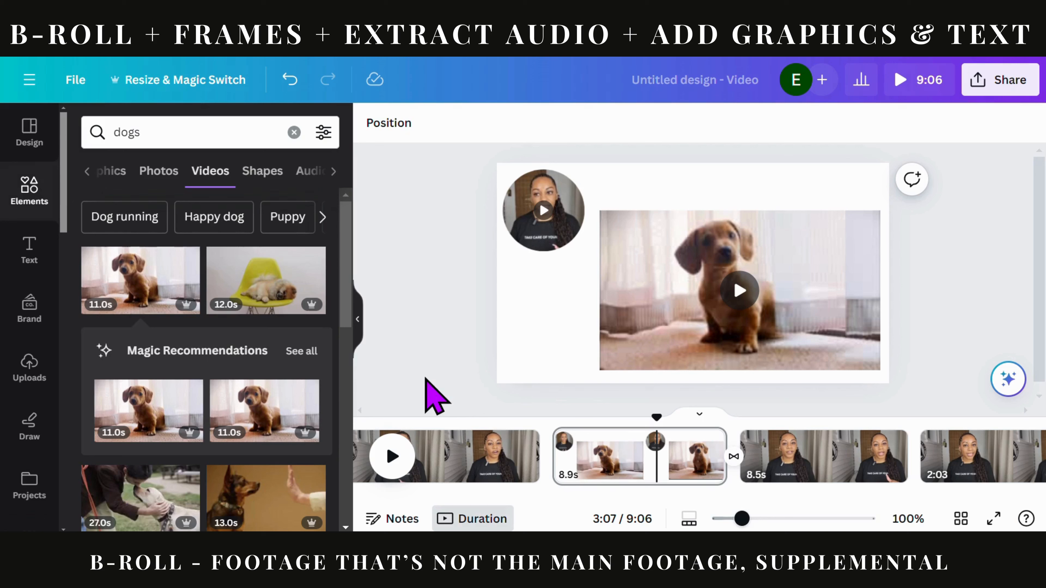
Collapse the side panel and play through the Dissolve transition into the following speaker clip
{"action": "left_click", "coordinate": [356, 318]}
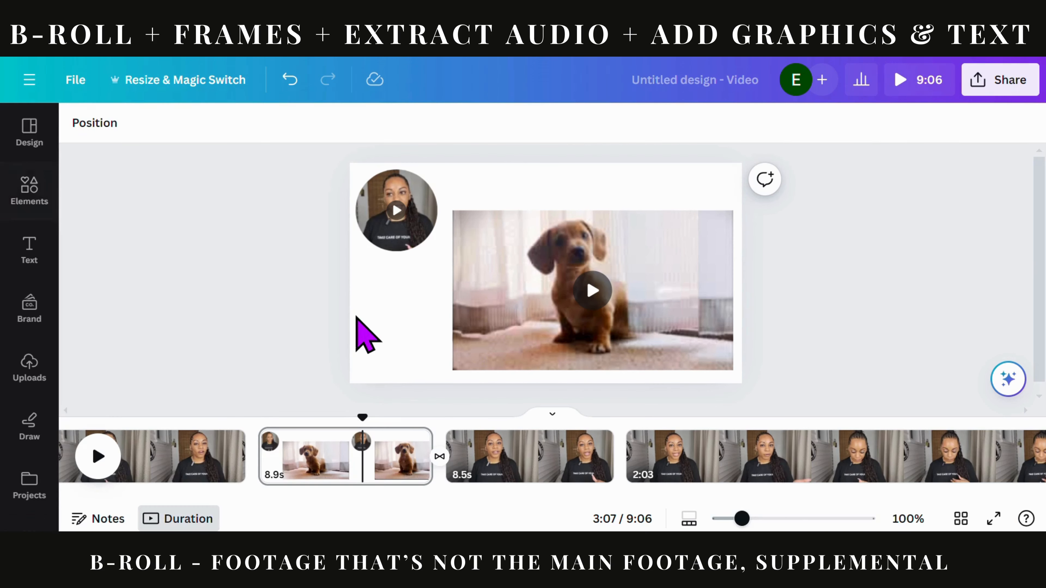
{"action": "left_click", "coordinate": [105, 462]}
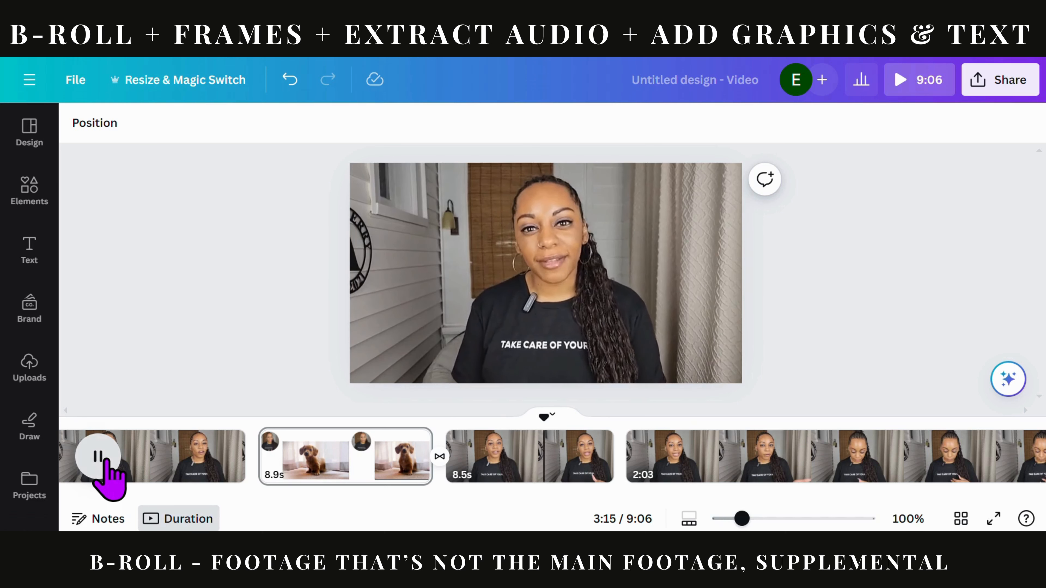
{"action": "left_click", "coordinate": [99, 457]}
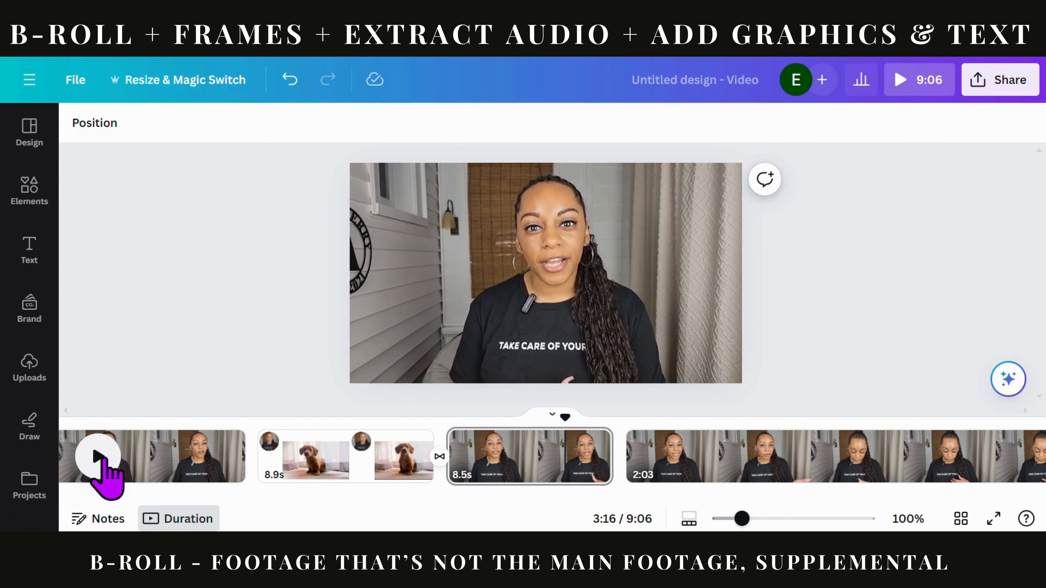
Detach the 8.5s speaker clip's video from the page background and extract its audio to a separate track
{"action": "right_click", "coordinate": [388, 304]}
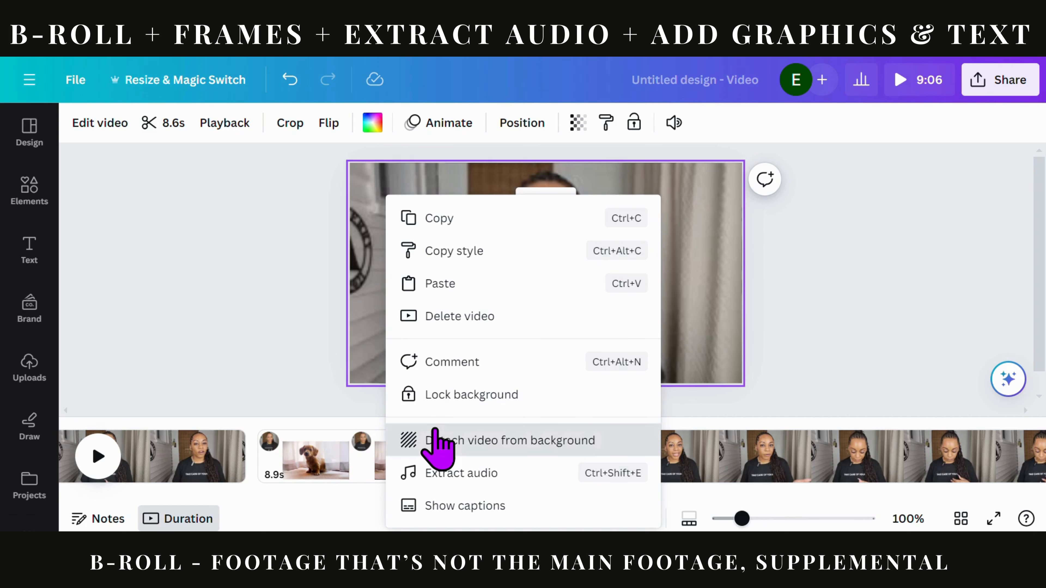
{"action": "left_click", "coordinate": [437, 439]}
{"action": "right_click", "coordinate": [452, 243]}
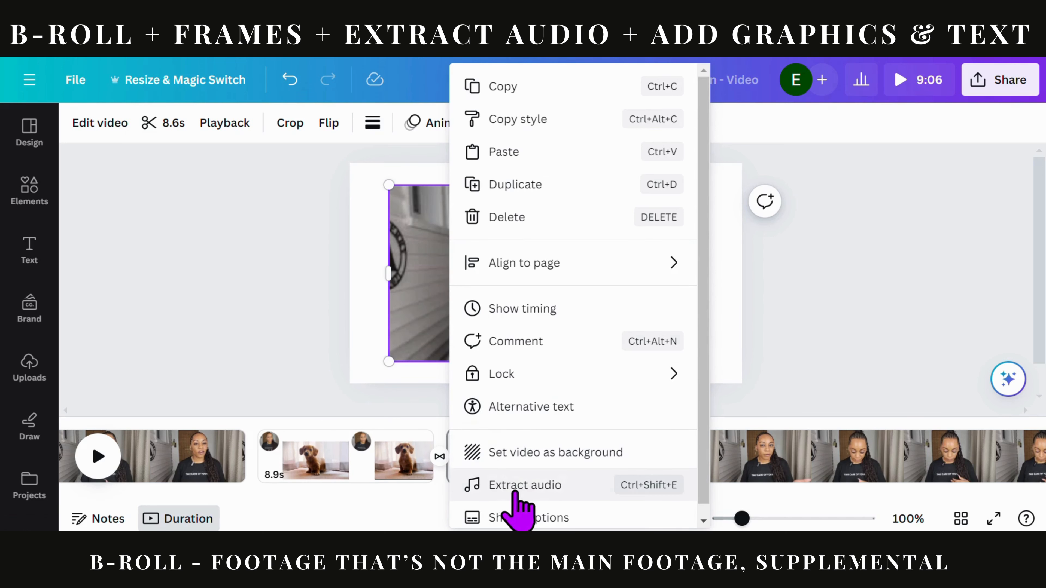
{"action": "left_click", "coordinate": [579, 482]}
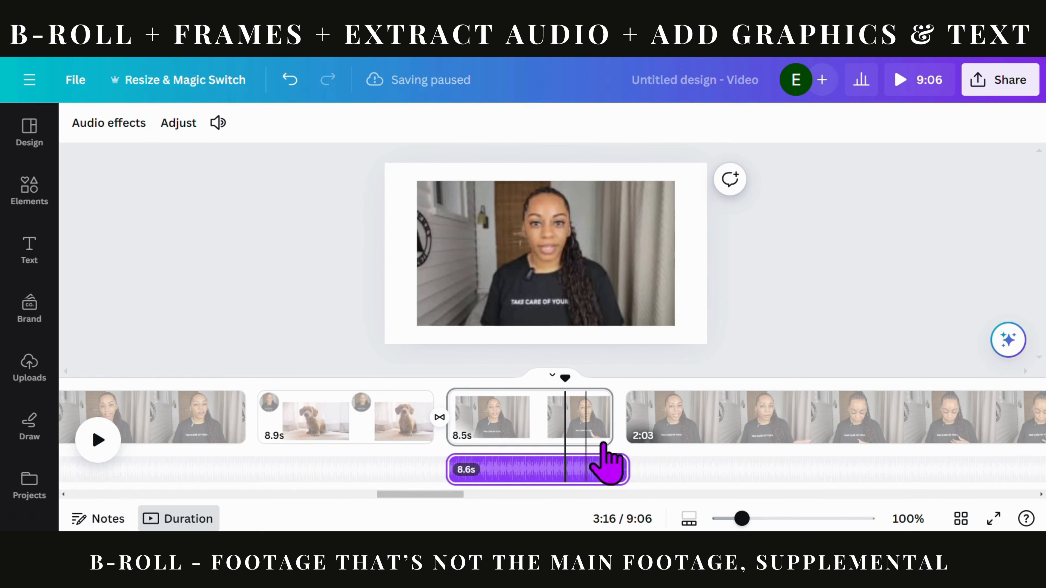
Delete the speaker video from the 8.5s page and play the page from its start to check the extracted audio
{"action": "left_click", "coordinate": [597, 298]}
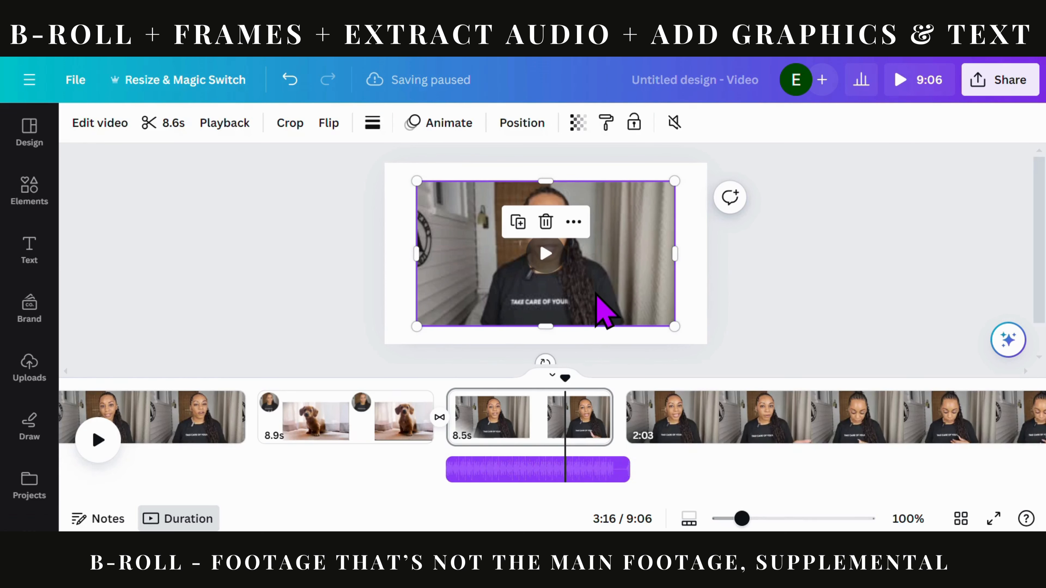
{"action": "key", "text": "Delete"}
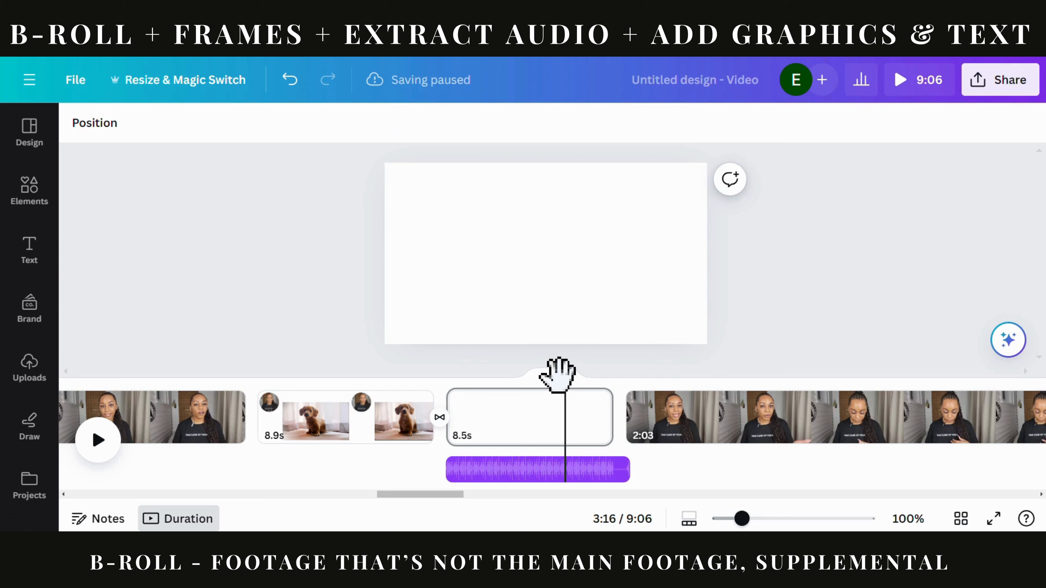
{"action": "left_click_drag", "start_coordinate": [559, 375], "coordinate": [434, 389]}
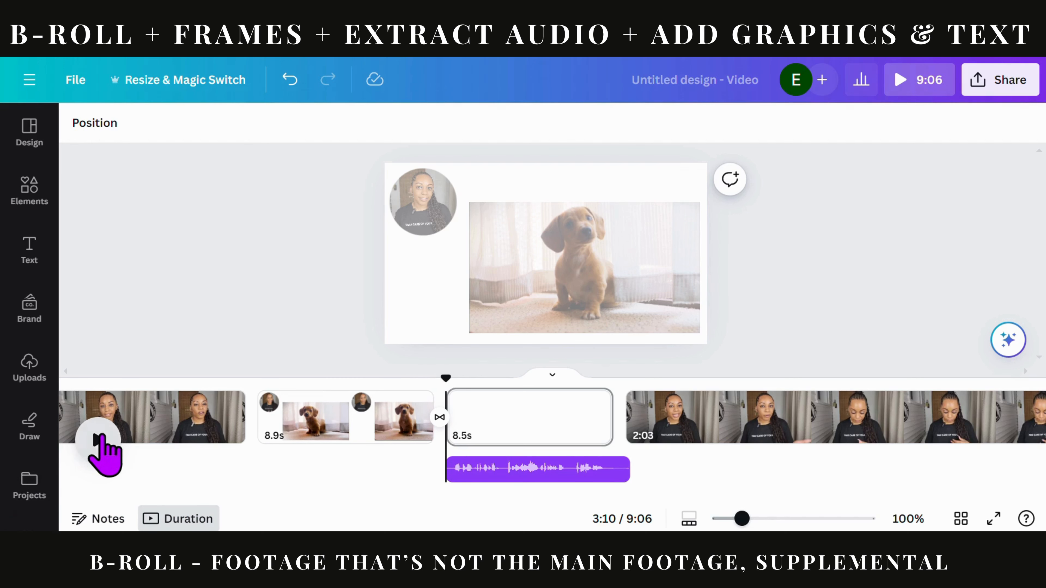
{"action": "left_click", "coordinate": [99, 439]}
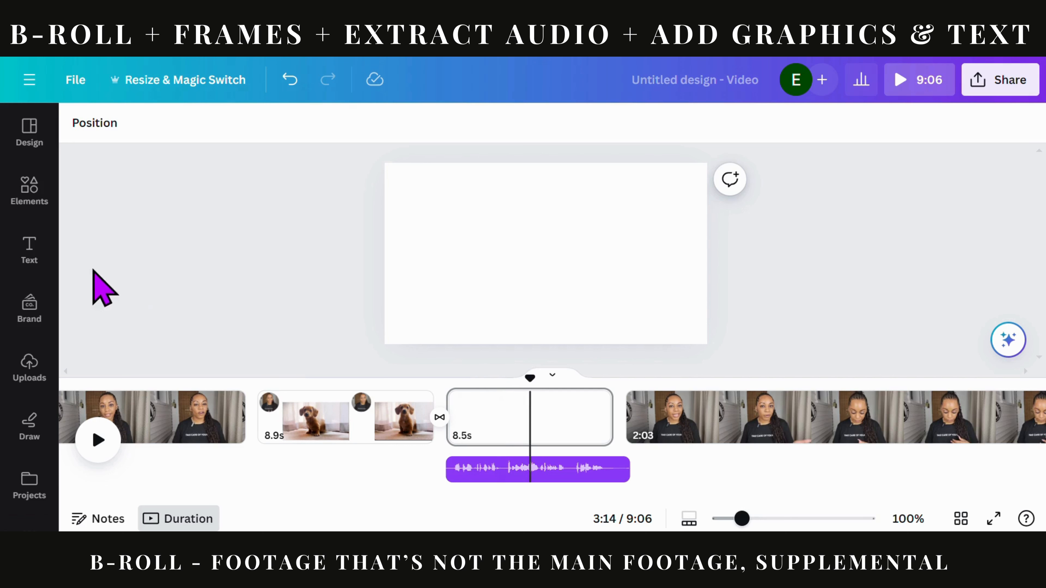
Add a text box enlarged to size 78.3 listing French Bulldog, Labrador Retriever, Golden Retriever, German Shepherd, Poodle, Dachshund, Bulldog and Beagle
{"action": "left_click", "coordinate": [29, 249]}
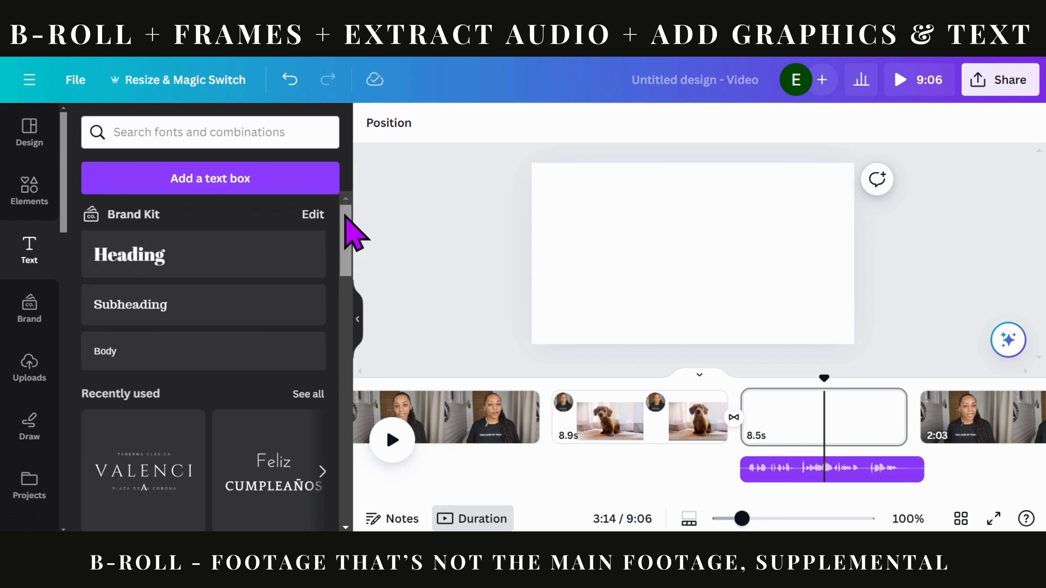
{"action": "left_click_drag", "start_coordinate": [345, 217], "coordinate": [335, 365]}
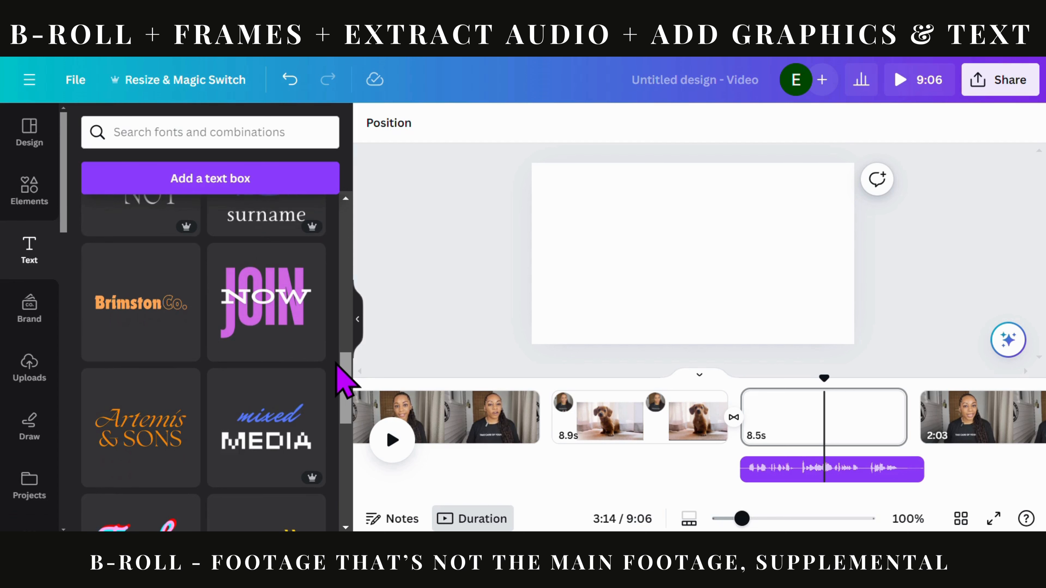
{"action": "left_click", "coordinate": [244, 184]}
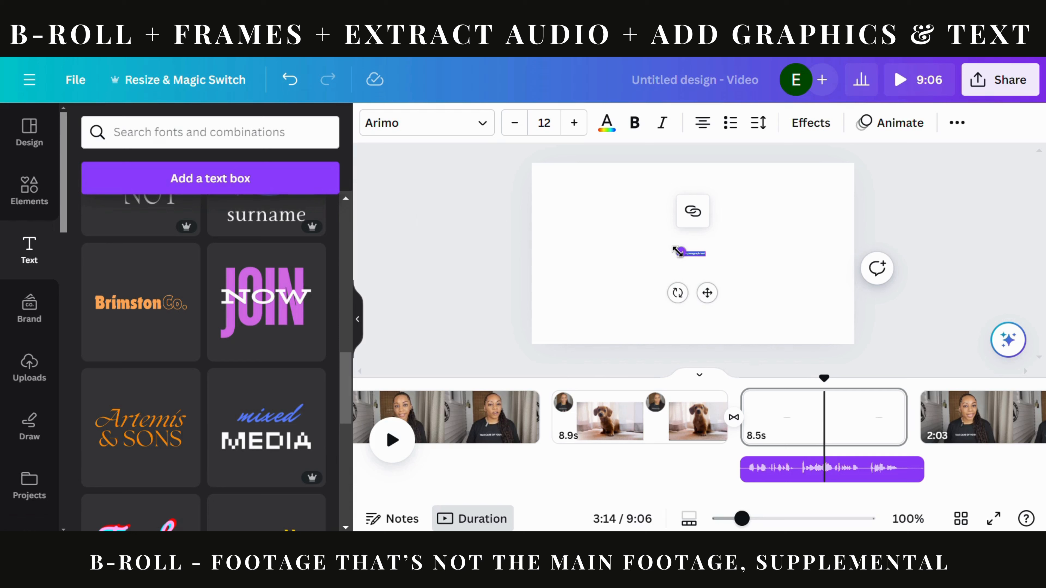
{"action": "left_click_drag", "start_coordinate": [678, 251], "coordinate": [554, 211]}
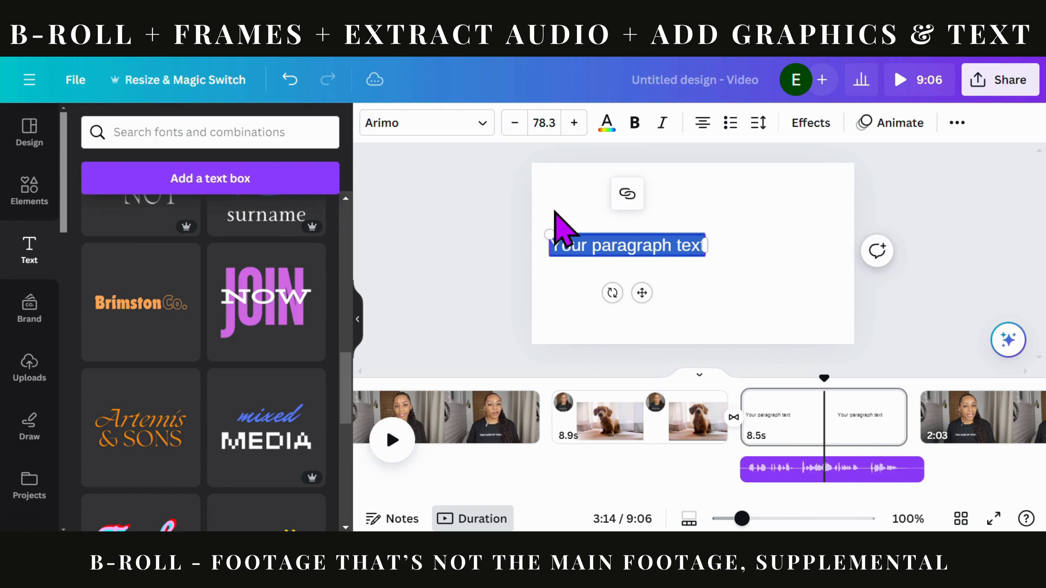
{"action": "type", "text": "French Bulldog Labrador Retriever Golden Retriever German Shepherd Poodle Dachshund"}
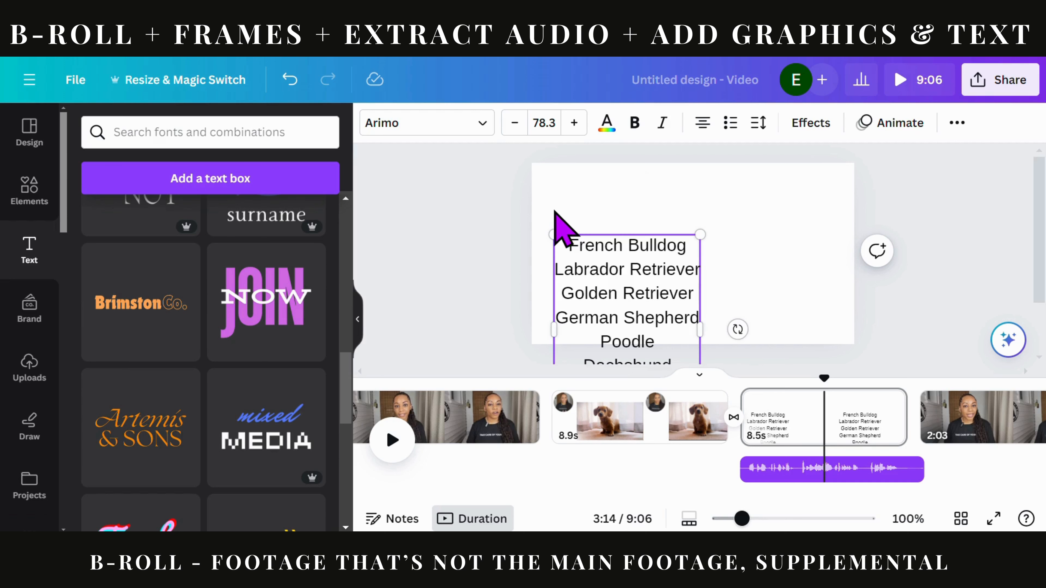
{"action": "left_click", "coordinate": [805, 278]}
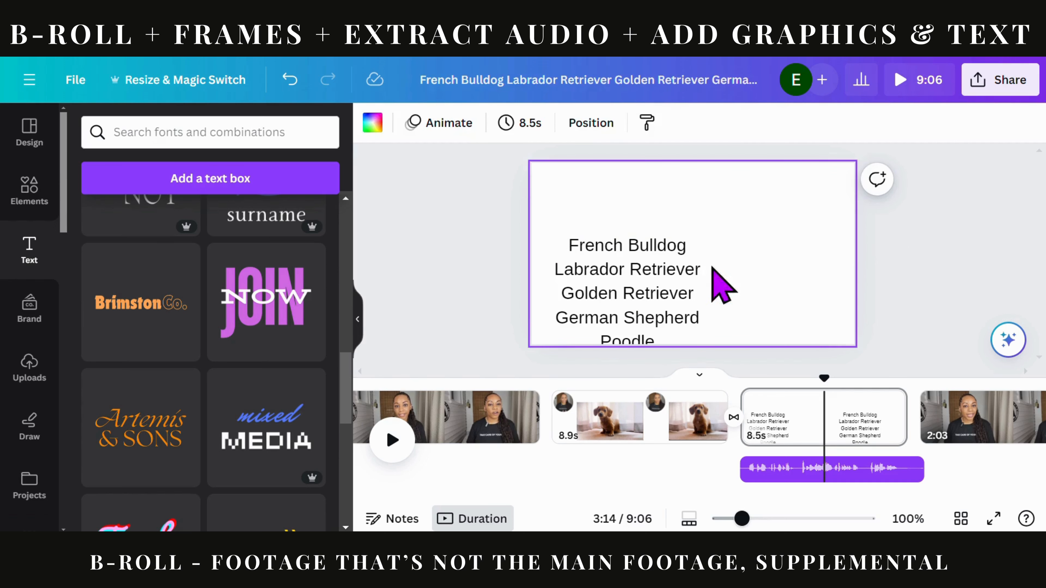
Shrink the breed list to font size 59.6, left-align it and place it along the page's left side
{"action": "left_click_drag", "start_coordinate": [654, 311], "coordinate": [710, 233]}
{"action": "left_click_drag", "start_coordinate": [766, 169], "coordinate": [731, 214]}
{"action": "left_click_drag", "start_coordinate": [671, 272], "coordinate": [689, 241]}
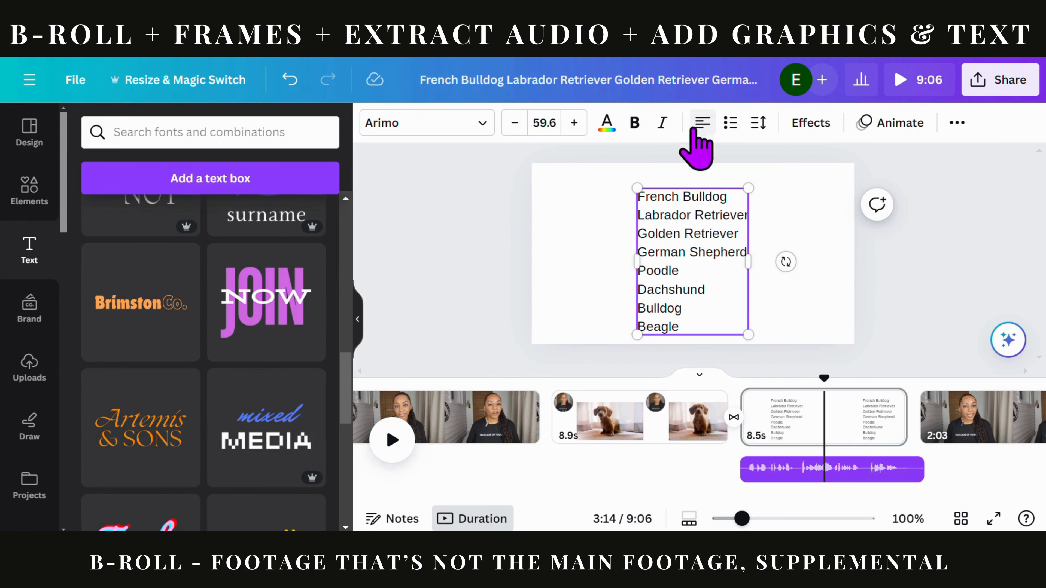
{"action": "left_click_drag", "start_coordinate": [705, 263], "coordinate": [602, 238]}
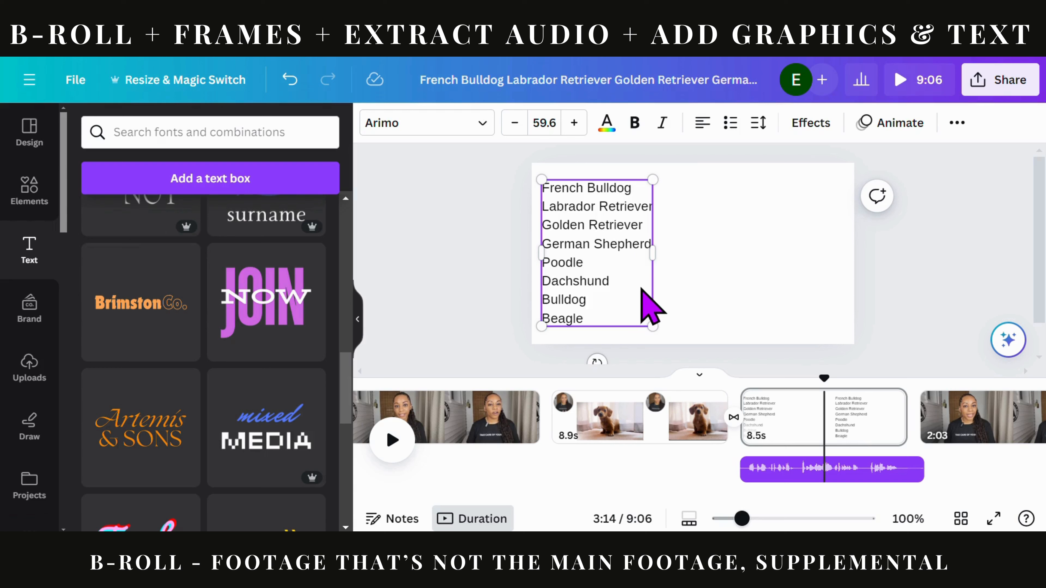
Browse the graphics results for dogs and add the sitting corgi illustration to the breed list page
{"action": "left_click", "coordinate": [28, 203]}
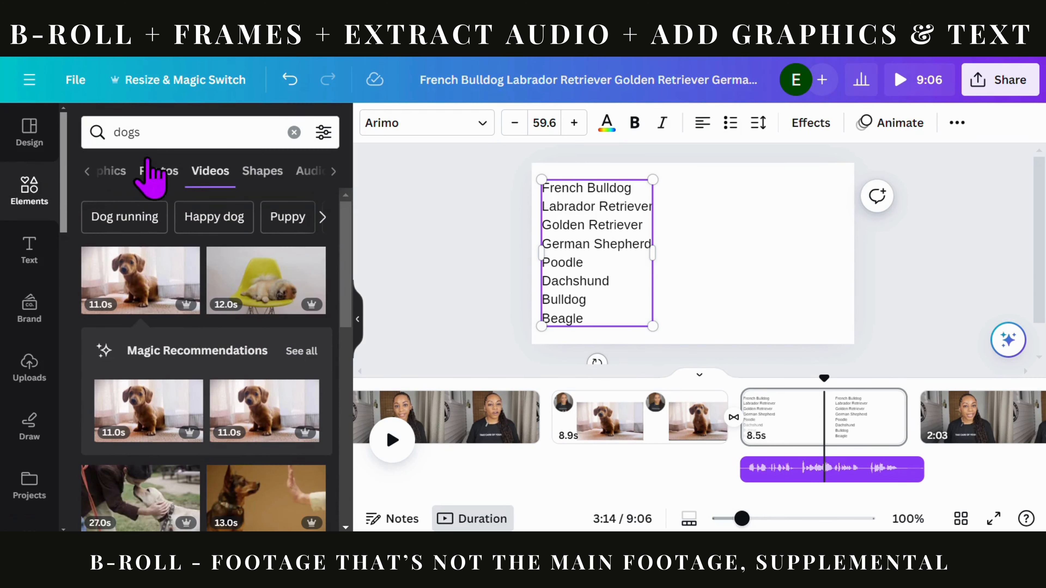
{"action": "left_click", "coordinate": [87, 170]}
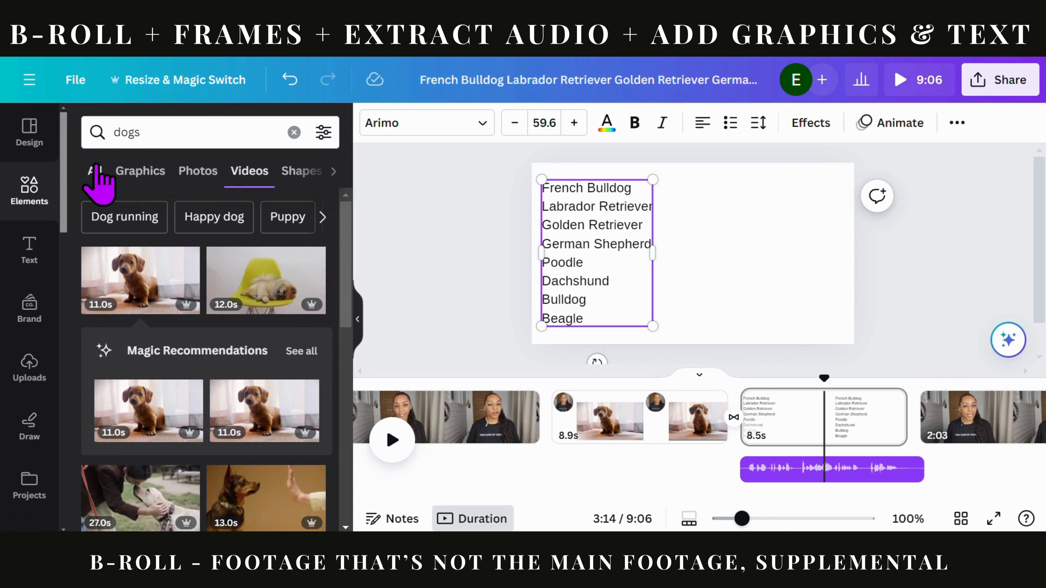
{"action": "left_click", "coordinate": [137, 182]}
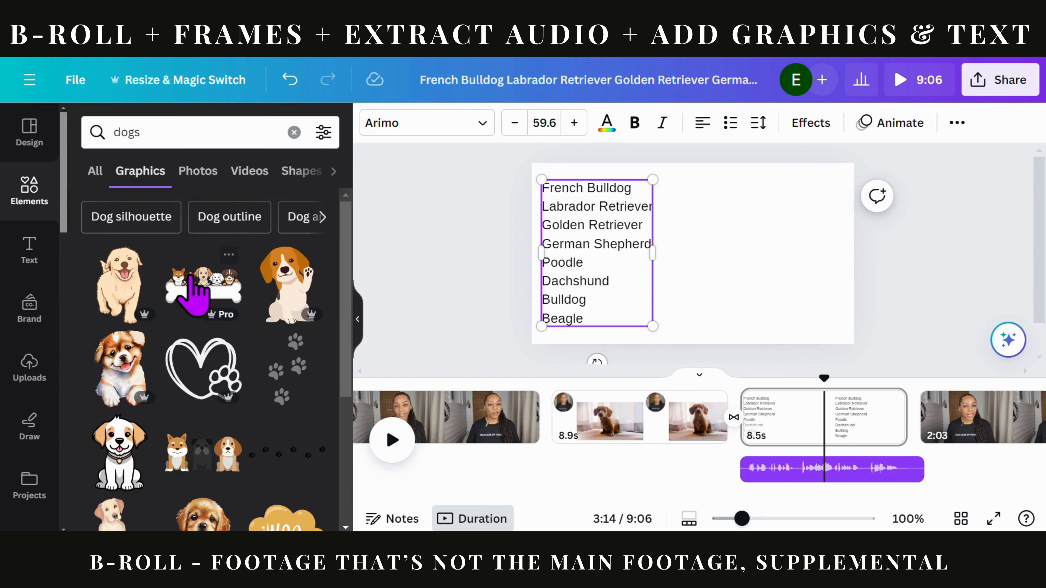
{"action": "scroll", "coordinate": [208, 350], "scroll_direction": "down", "scroll_amount": 5}
{"action": "scroll", "coordinate": [204, 350], "scroll_direction": "down", "scroll_amount": 12}
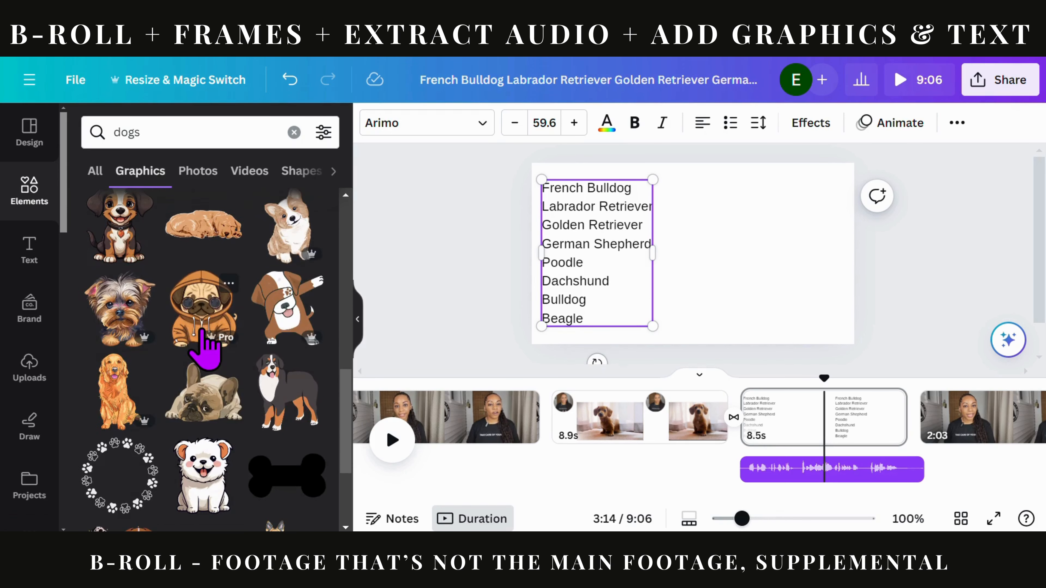
{"action": "scroll", "coordinate": [205, 350], "scroll_direction": "up", "scroll_amount": 3}
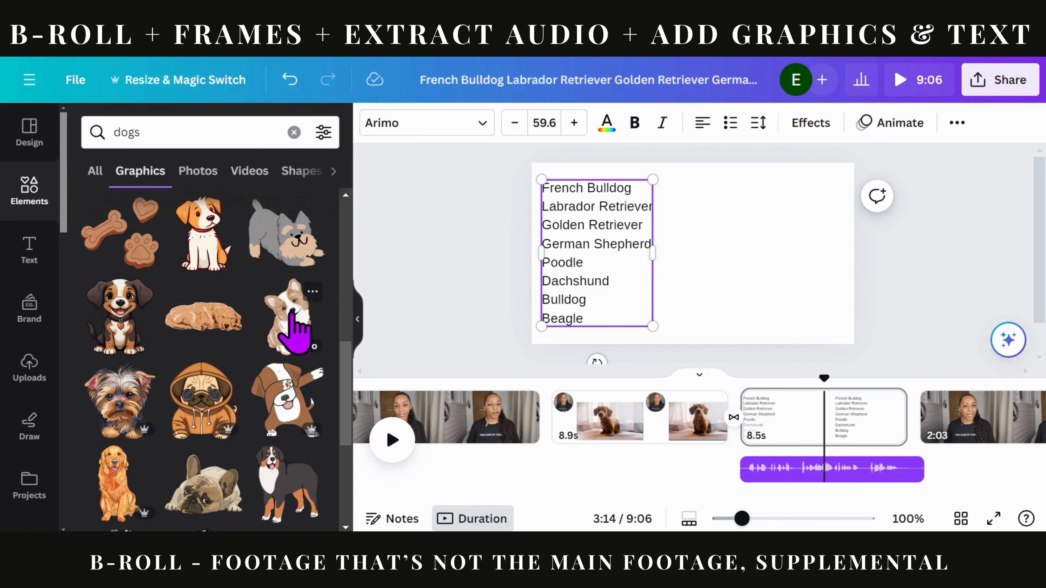
{"action": "left_click", "coordinate": [290, 326]}
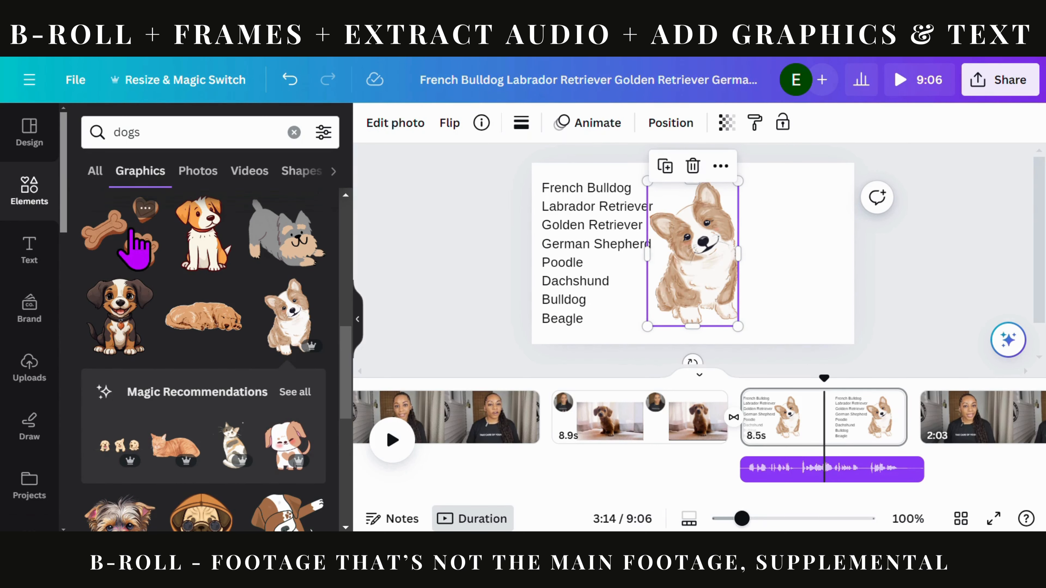
Add the bone, heart and paw treats graphic and shrink it into the page's lower-right corner
{"action": "left_click", "coordinate": [138, 234]}
{"action": "left_click_drag", "start_coordinate": [614, 181], "coordinate": [658, 220]}
{"action": "left_click_drag", "start_coordinate": [718, 276], "coordinate": [799, 284]}
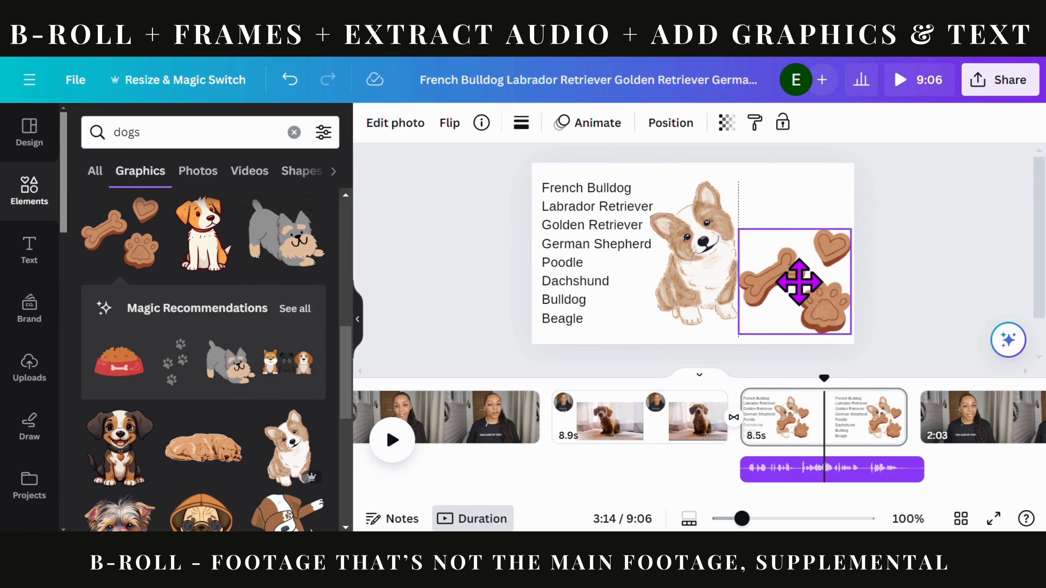
{"action": "left_click_drag", "start_coordinate": [739, 229], "coordinate": [777, 266]}
Shrink the corgi illustration and arrange it between the breed list and the treats, nudging the treats slightly left
{"action": "left_click", "coordinate": [720, 289]}
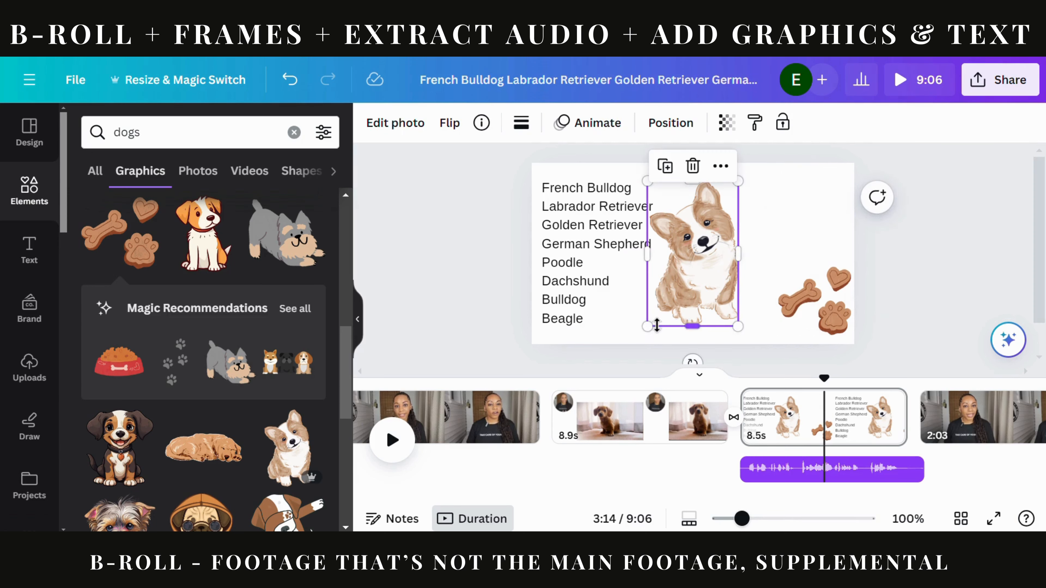
{"action": "left_click_drag", "start_coordinate": [646, 327], "coordinate": [668, 300]}
{"action": "left_click", "coordinate": [794, 315]}
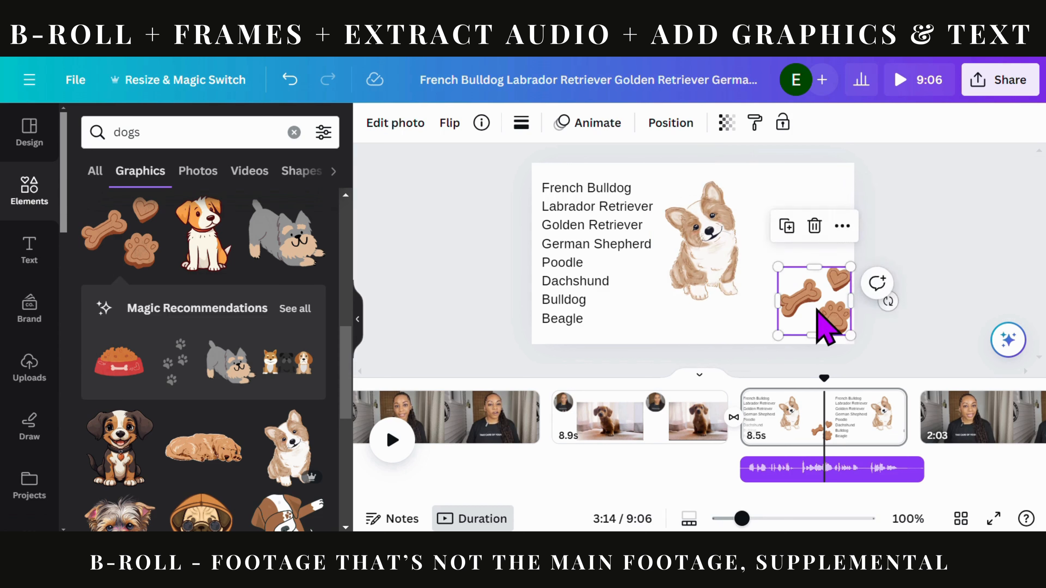
{"action": "left_click_drag", "start_coordinate": [706, 258], "coordinate": [720, 252]}
Search the graphics for "page elements" and place the beige star graphic, shrunk, in the page's lower-left corner
{"action": "left_click_drag", "start_coordinate": [239, 124], "coordinate": [55, 121]}
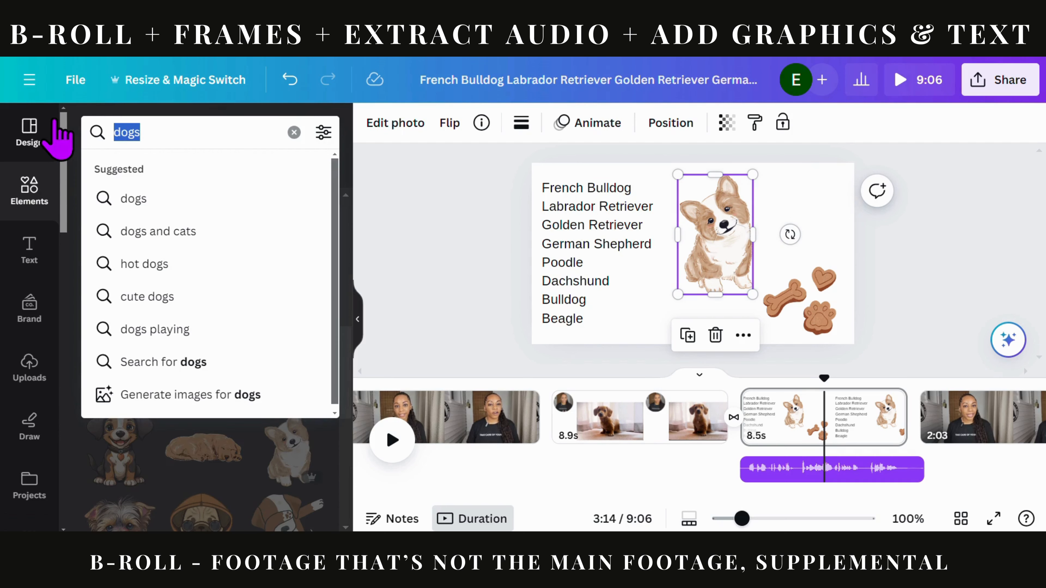
{"action": "type", "text": "pagve"}
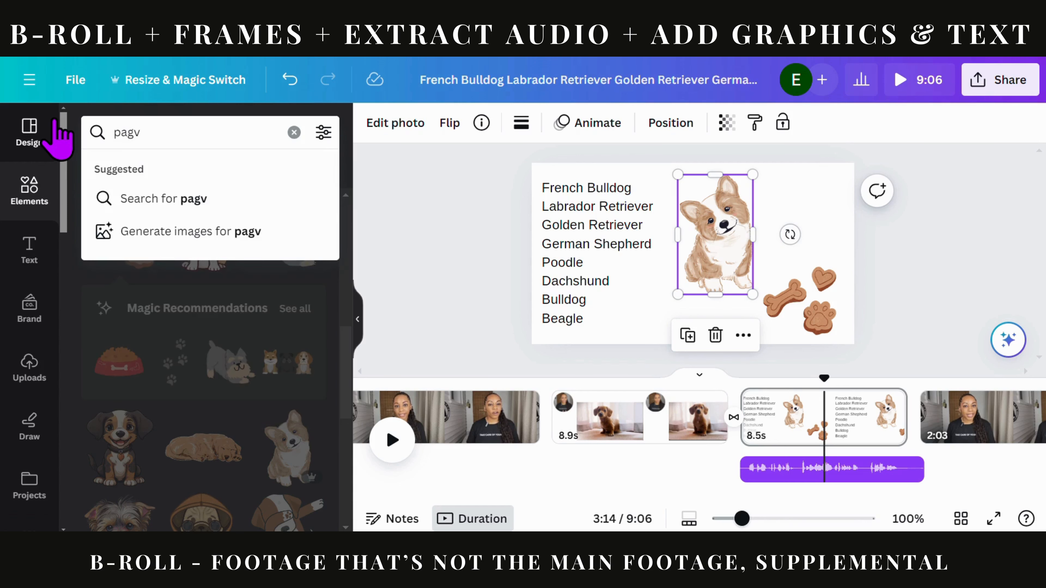
{"action": "key", "text": "BackSpace"}
{"action": "type", "text": "e elem"}
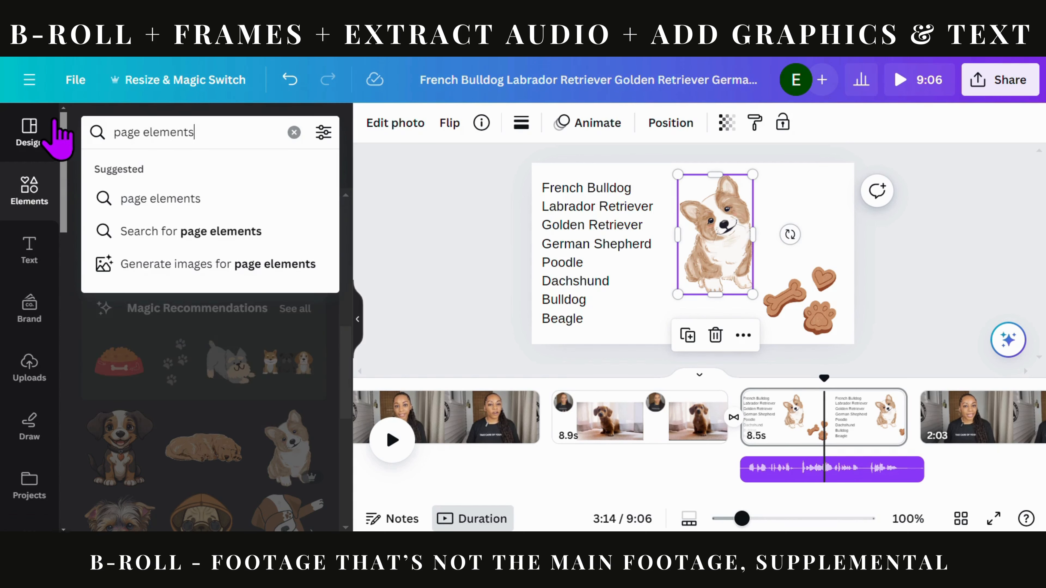
{"action": "type", "text": "ents"}
{"action": "key", "text": "Return"}
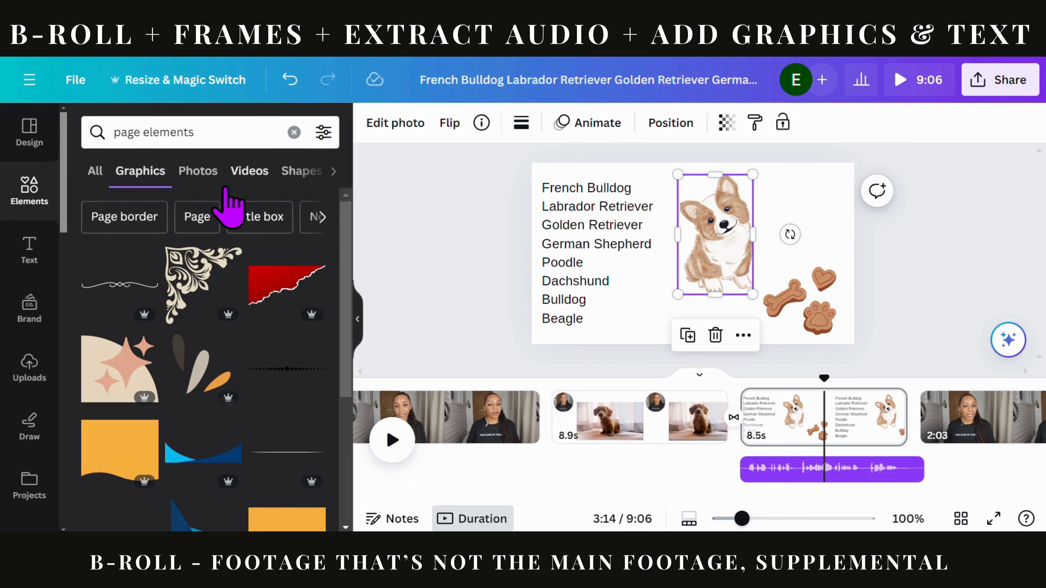
{"action": "left_click", "coordinate": [118, 385]}
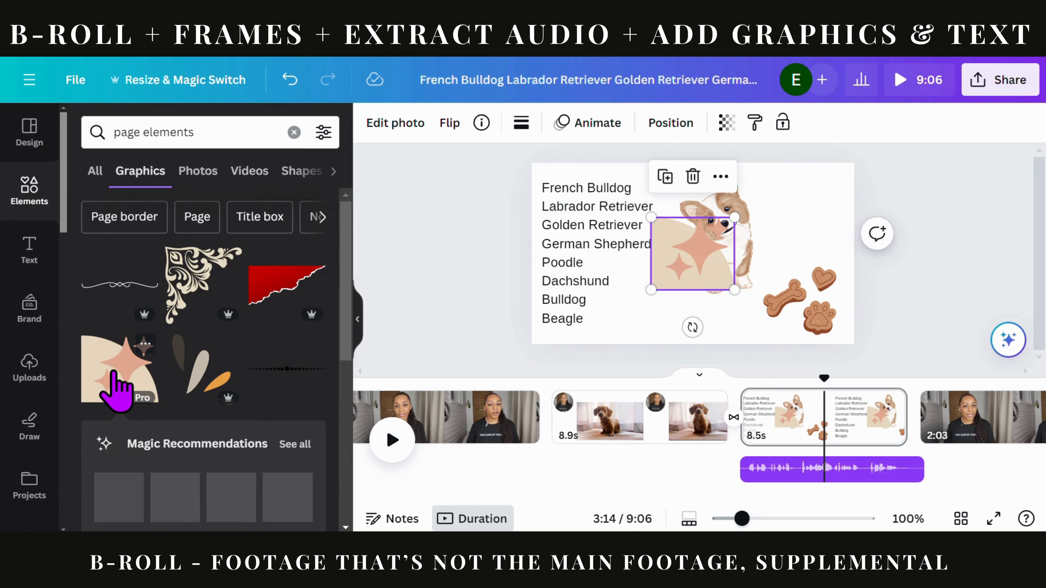
{"action": "left_click_drag", "start_coordinate": [702, 256], "coordinate": [580, 307]}
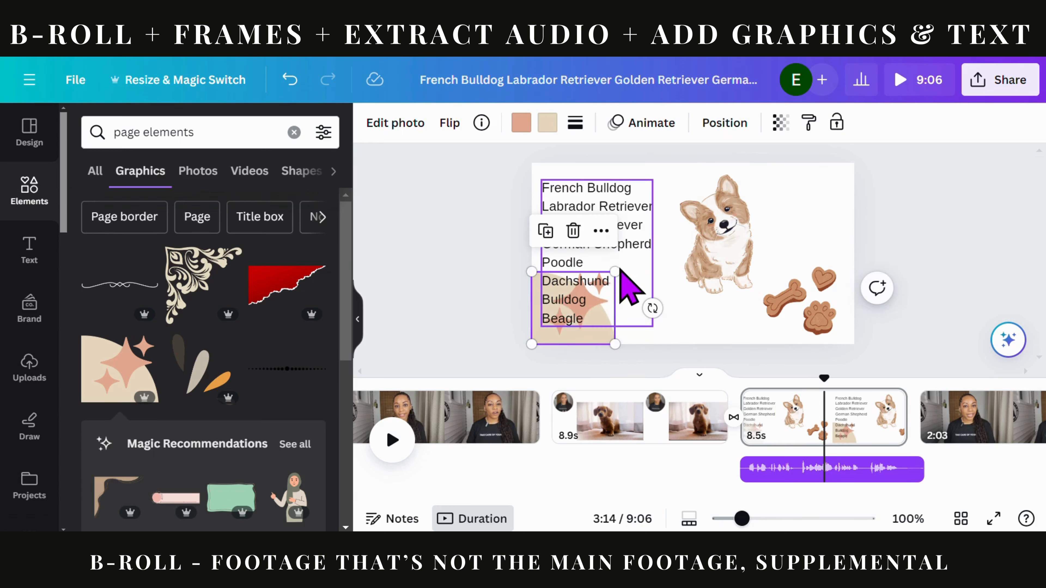
{"action": "left_click_drag", "start_coordinate": [615, 273], "coordinate": [558, 314]}
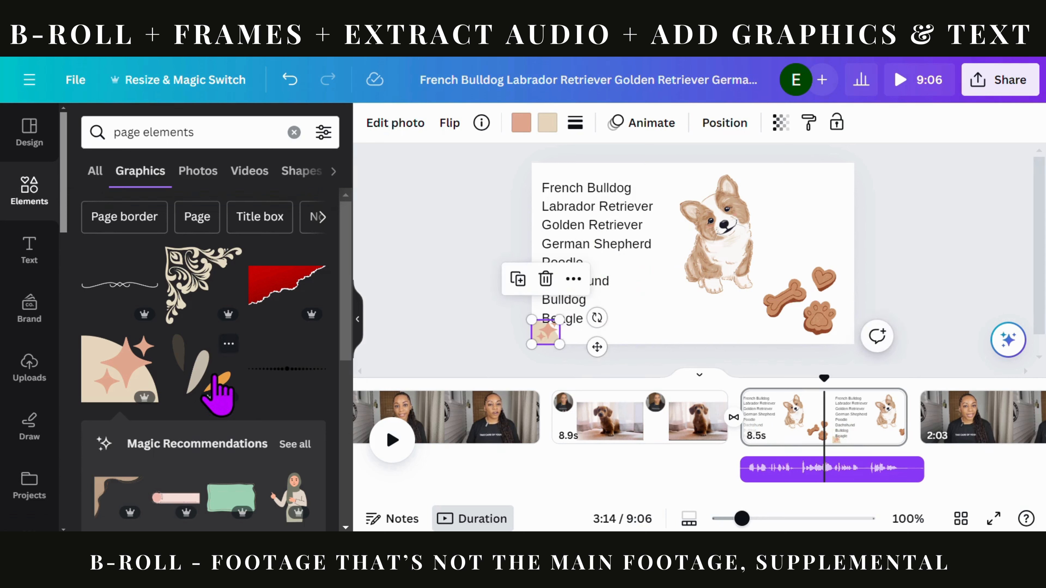
Add the dark, beige and orange petal accent in the page's upper-right corner and shift the breed list slightly right
{"action": "left_click", "coordinate": [208, 387]}
{"action": "left_click_drag", "start_coordinate": [689, 264], "coordinate": [815, 208]}
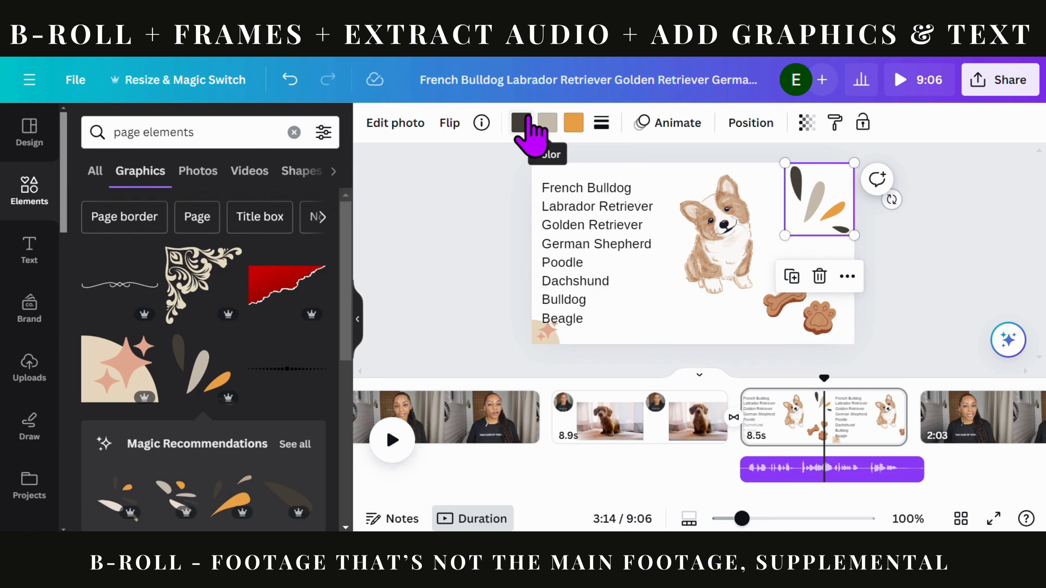
{"action": "left_click_drag", "start_coordinate": [575, 214], "coordinate": [598, 215]}
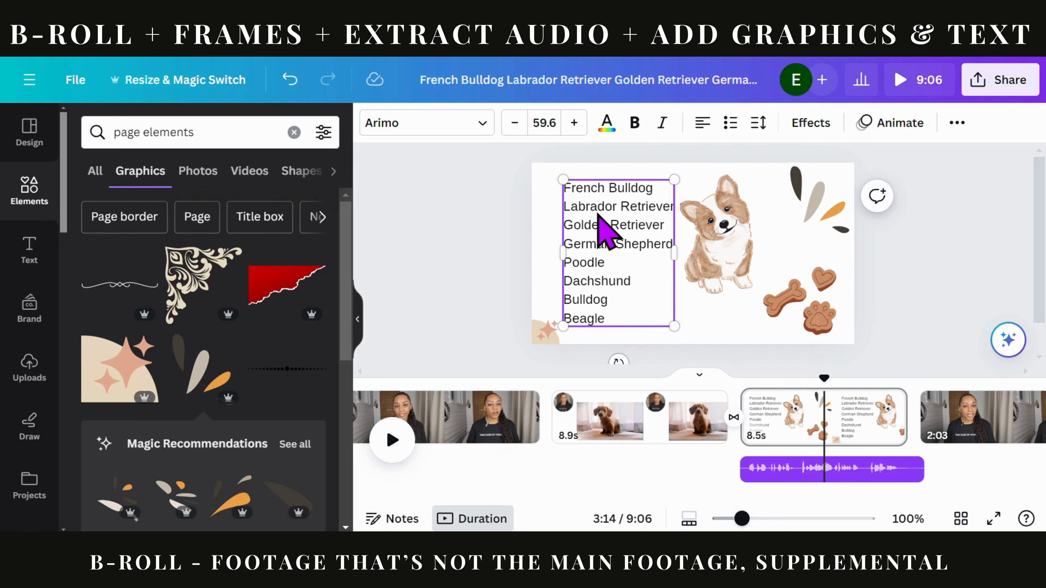
{"action": "left_click", "coordinate": [717, 321]}
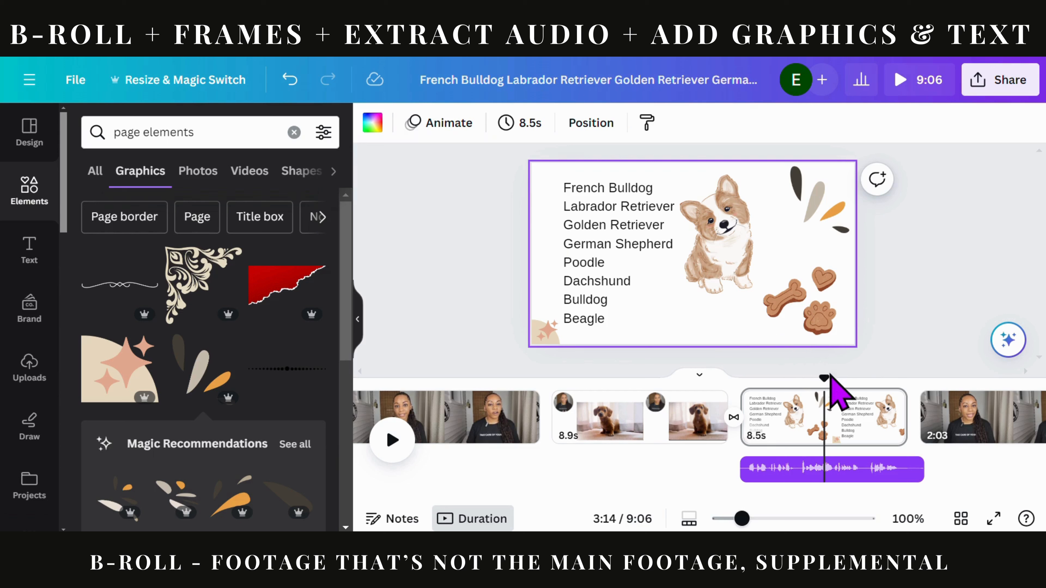
Move the playhead back to the puppy B-roll page at 3:08 and hide the side panel
{"action": "left_click_drag", "start_coordinate": [822, 383], "coordinate": [688, 406]}
{"action": "left_click", "coordinate": [690, 420]}
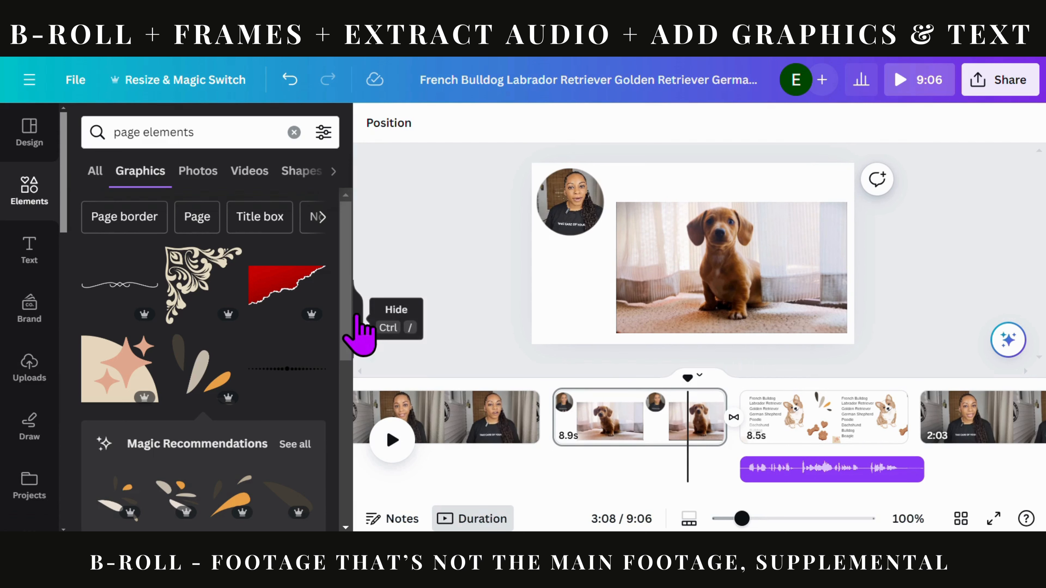
{"action": "left_click", "coordinate": [357, 319]}
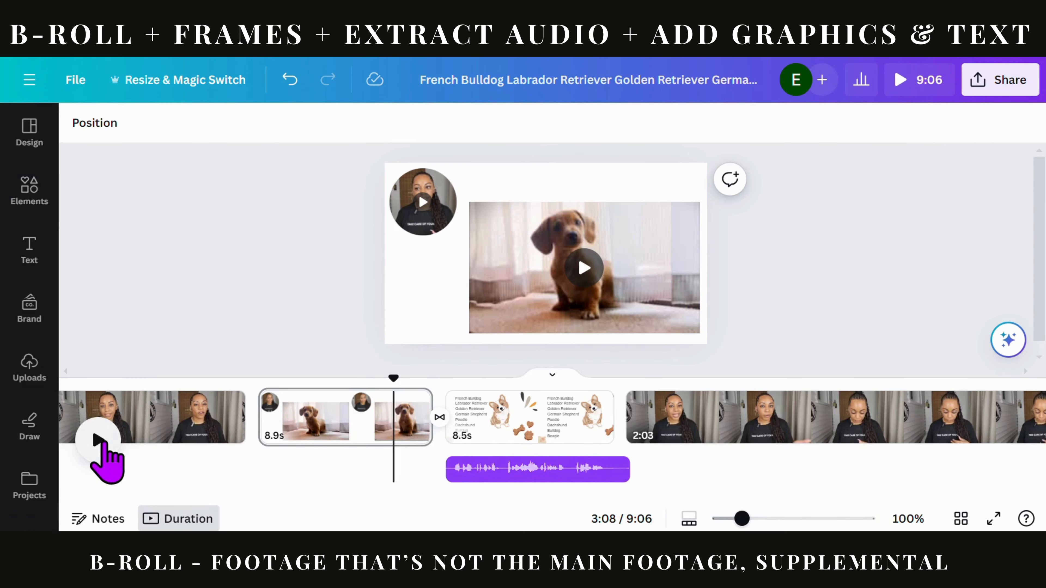
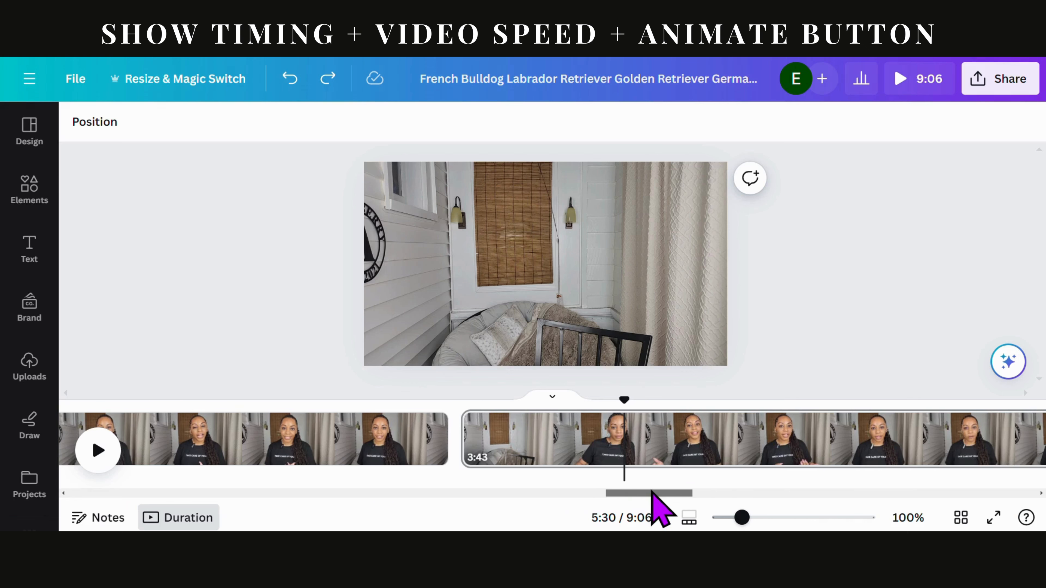
Split the 3:43 clip at 5:31 and again at 5:46
{"action": "left_click", "coordinate": [624, 431]}
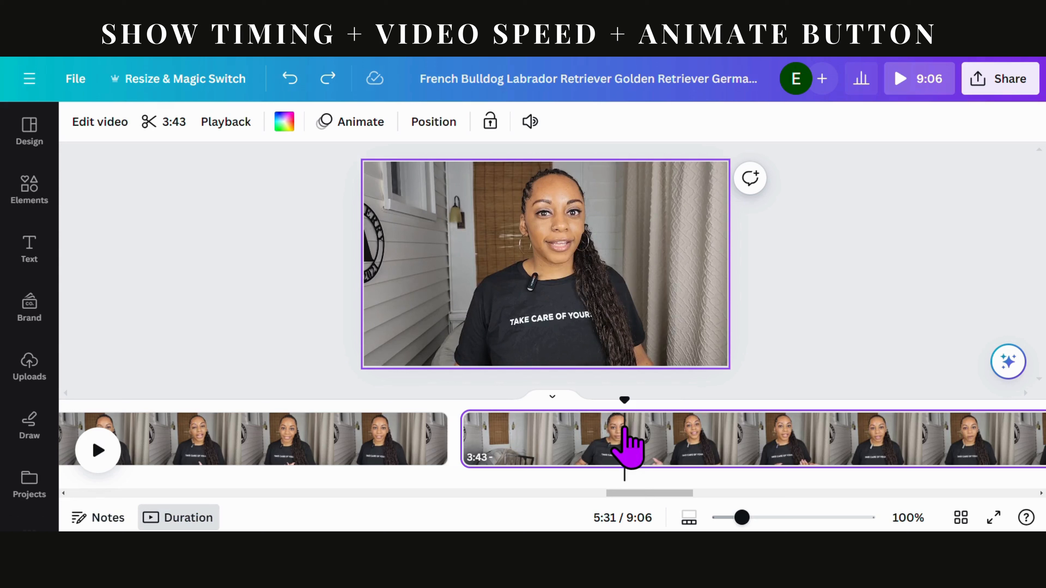
{"action": "key", "text": "s"}
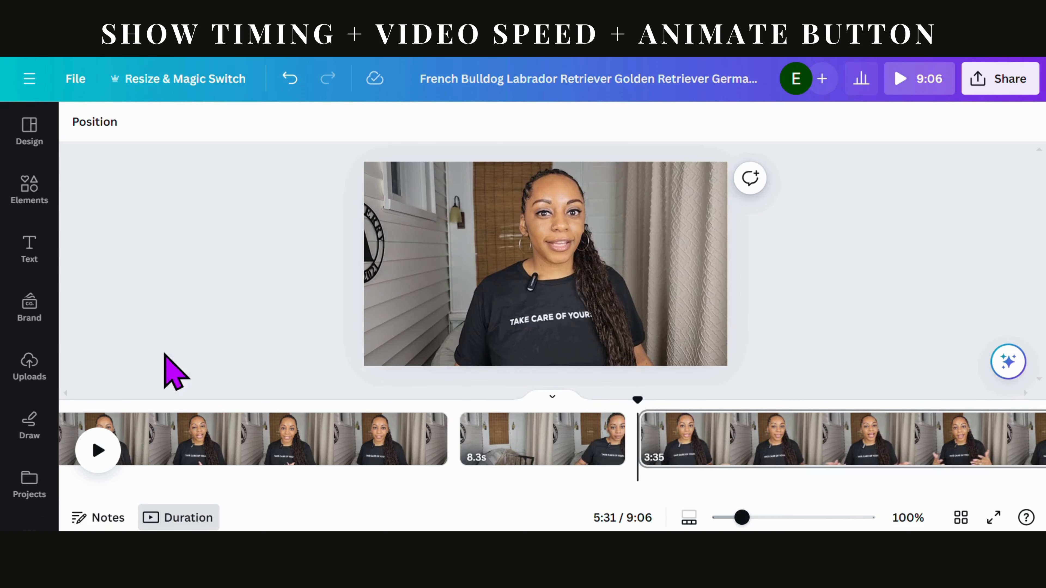
{"action": "left_click", "coordinate": [103, 449]}
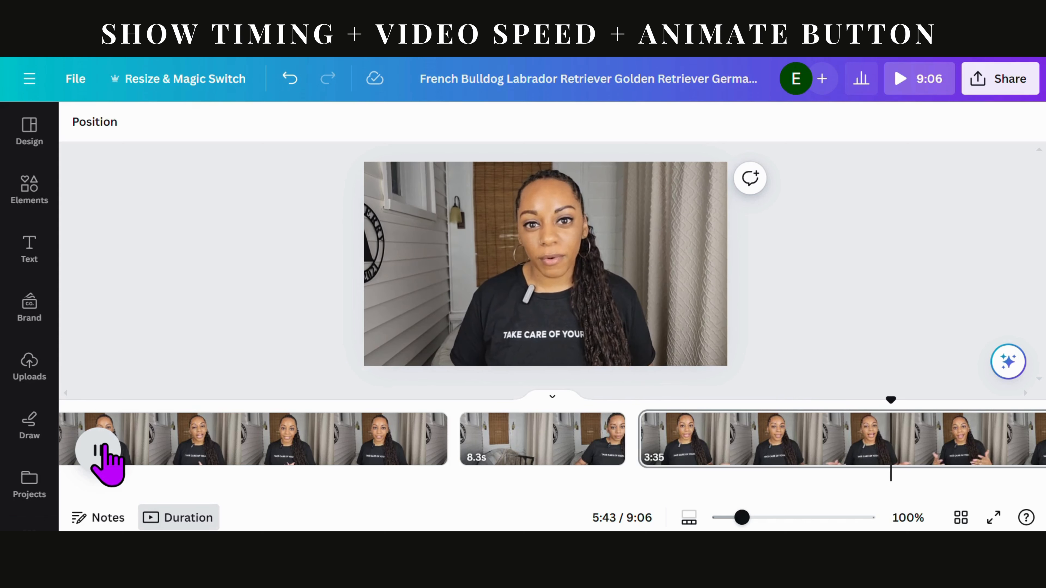
{"action": "left_click", "coordinate": [101, 451]}
{"action": "key", "text": "s"}
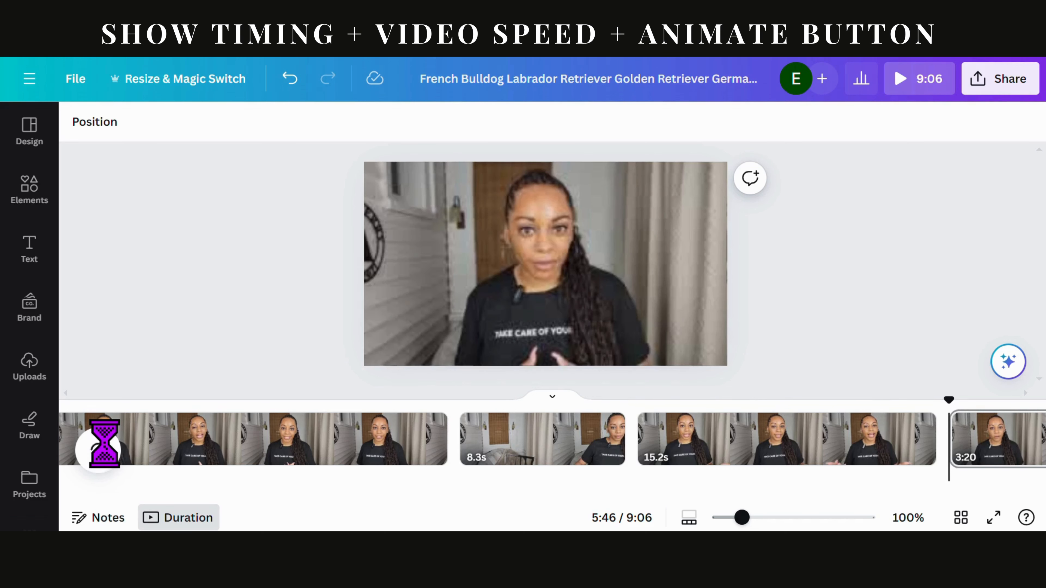
Delete the 8.3-second page that opens the newly split section
{"action": "left_click", "coordinate": [533, 437]}
{"action": "right_click", "coordinate": [533, 437]}
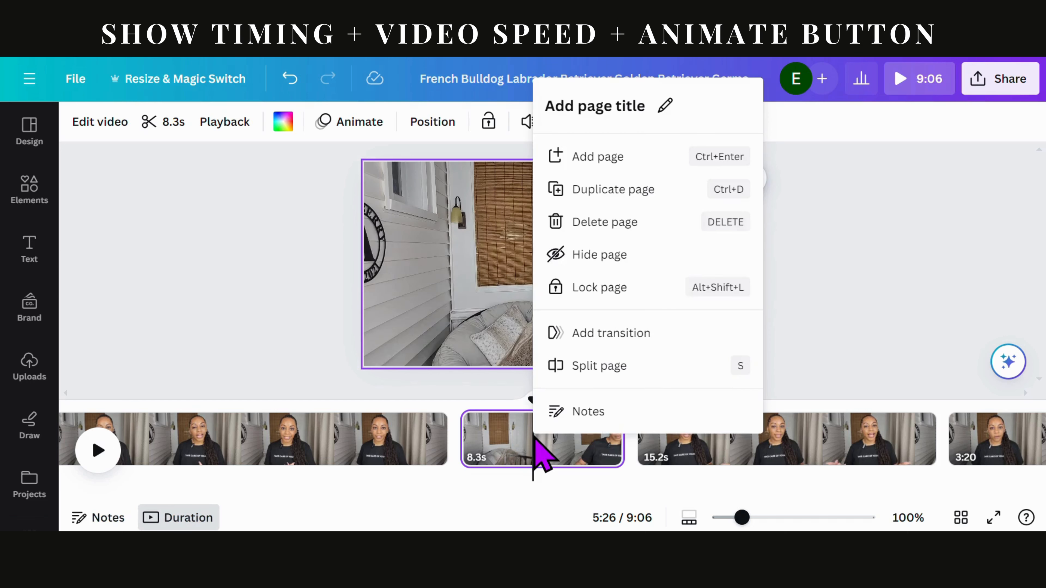
{"action": "left_click", "coordinate": [634, 225]}
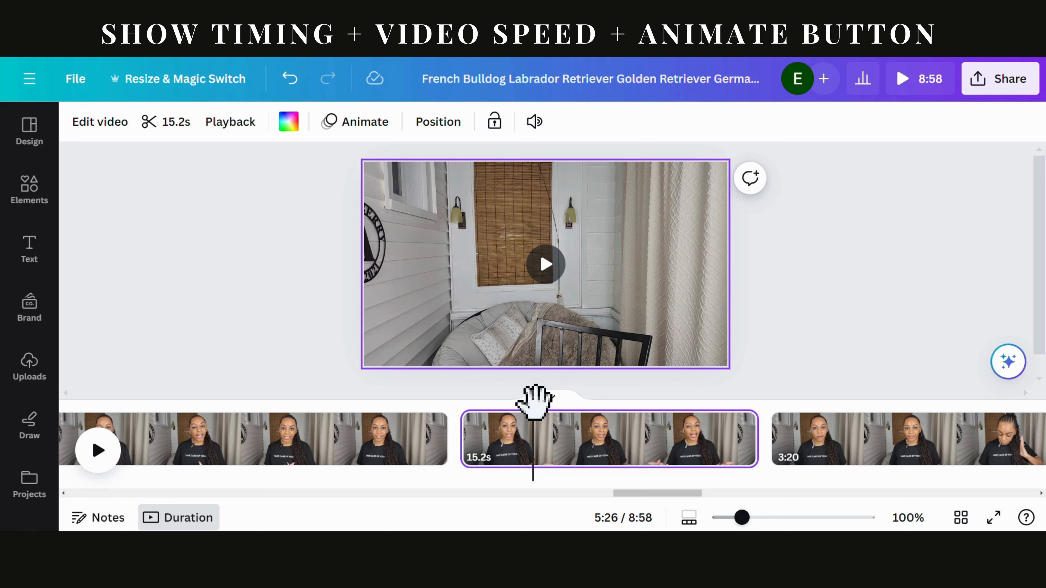
Add the 4:19 video from the Watch Hours folder on top of the 15.2-second page and delete its extra copy
{"action": "left_click_drag", "start_coordinate": [533, 402], "coordinate": [461, 413]}
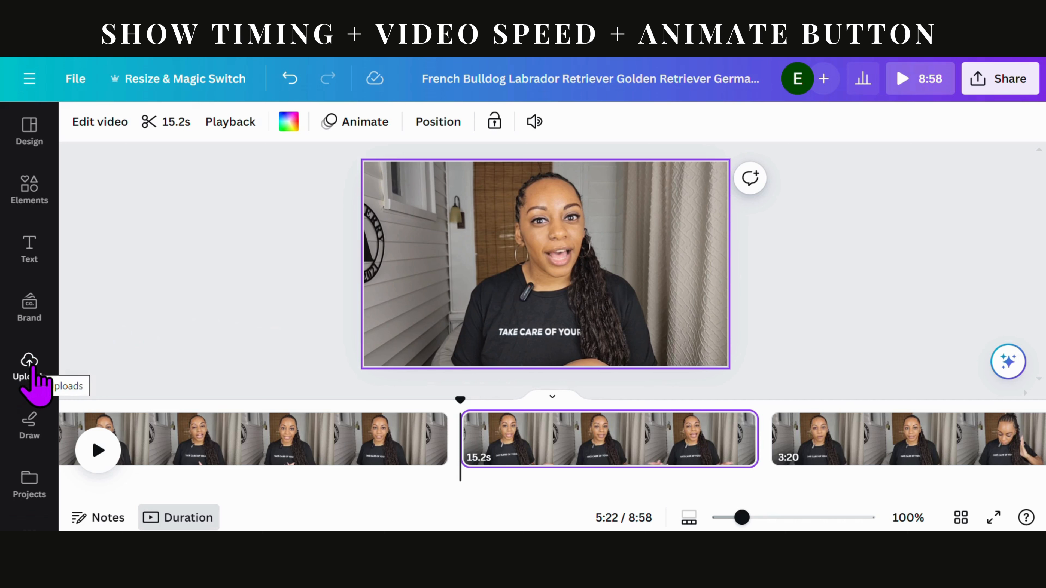
{"action": "left_click", "coordinate": [30, 480]}
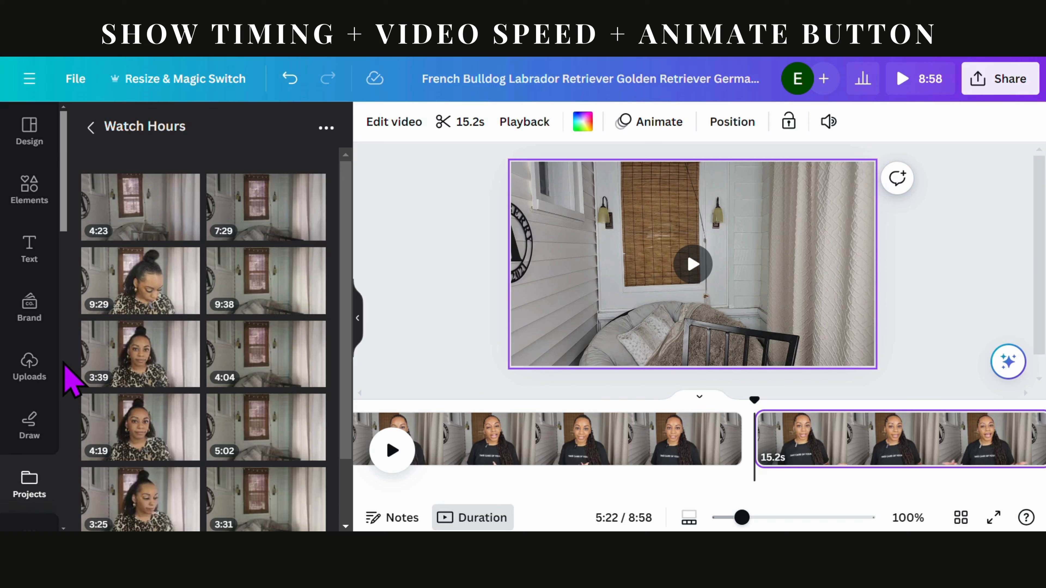
{"action": "left_click", "coordinate": [157, 424]}
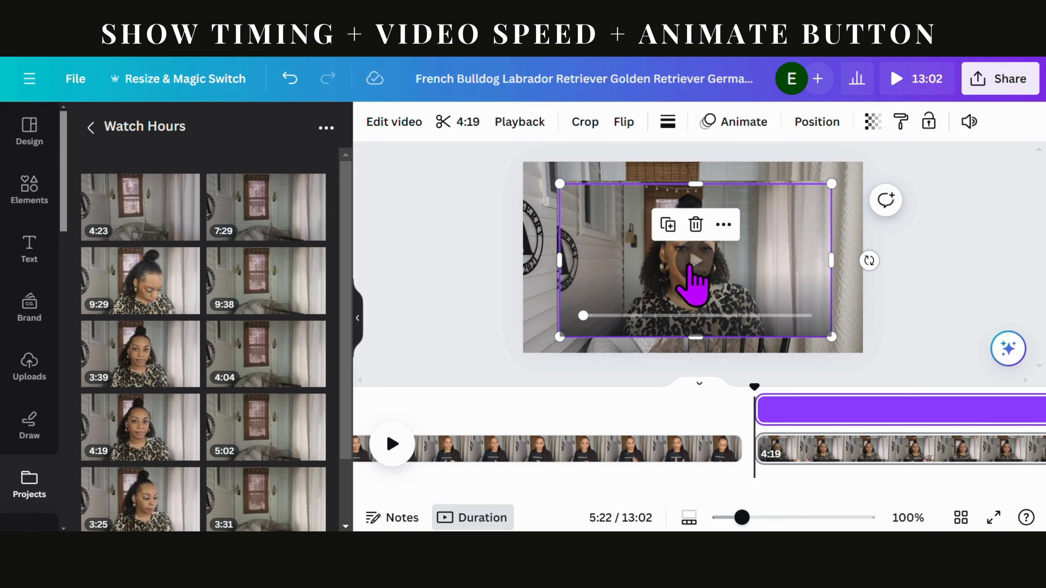
{"action": "left_click_drag", "start_coordinate": [626, 267], "coordinate": [707, 270]}
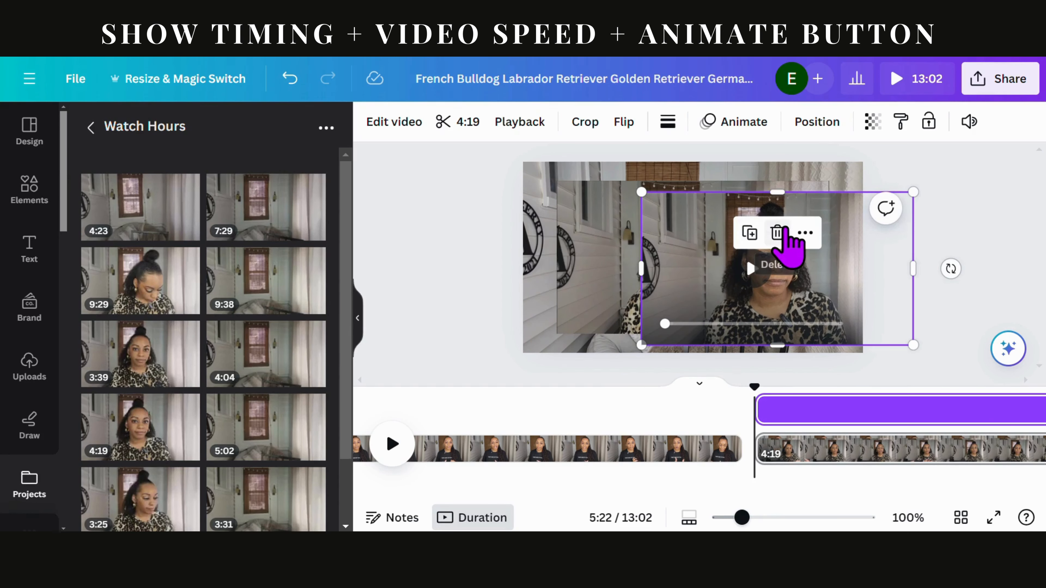
{"action": "left_click", "coordinate": [778, 233]}
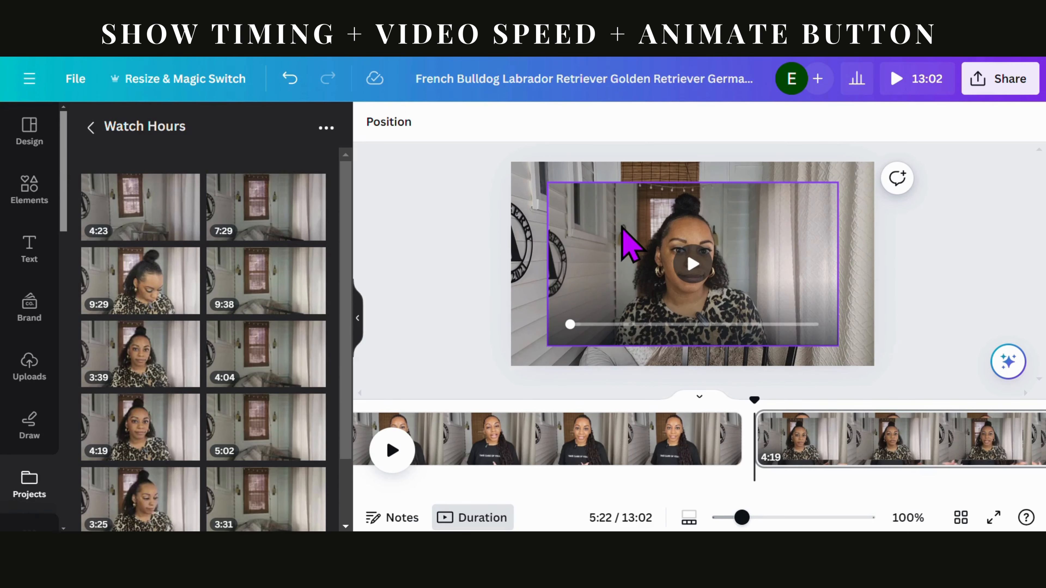
{"action": "key", "text": "ctrl+z"}
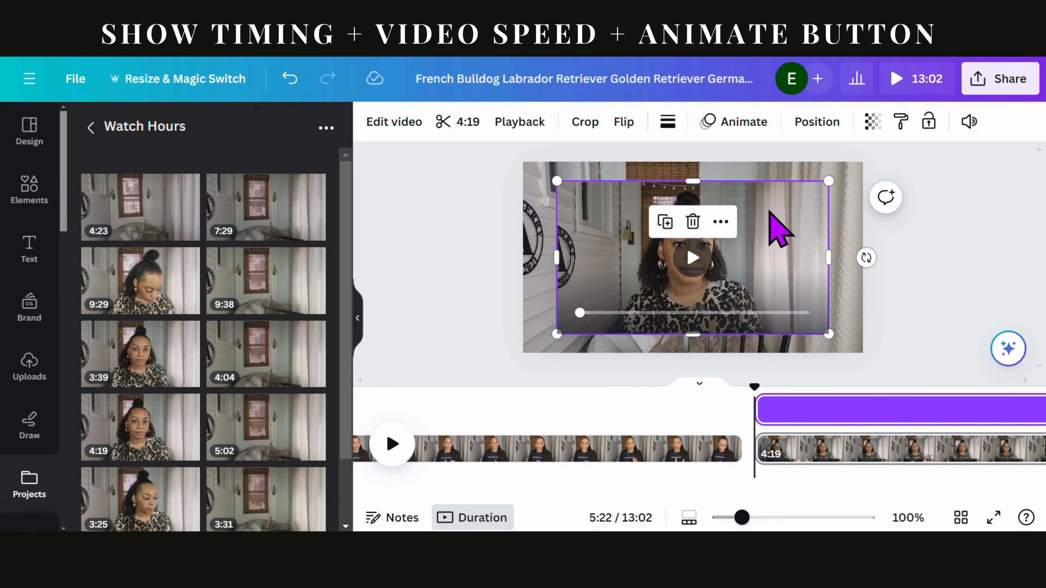
Mute the overlaid video of the woman in the leopard-print top
{"action": "left_click", "coordinate": [968, 131]}
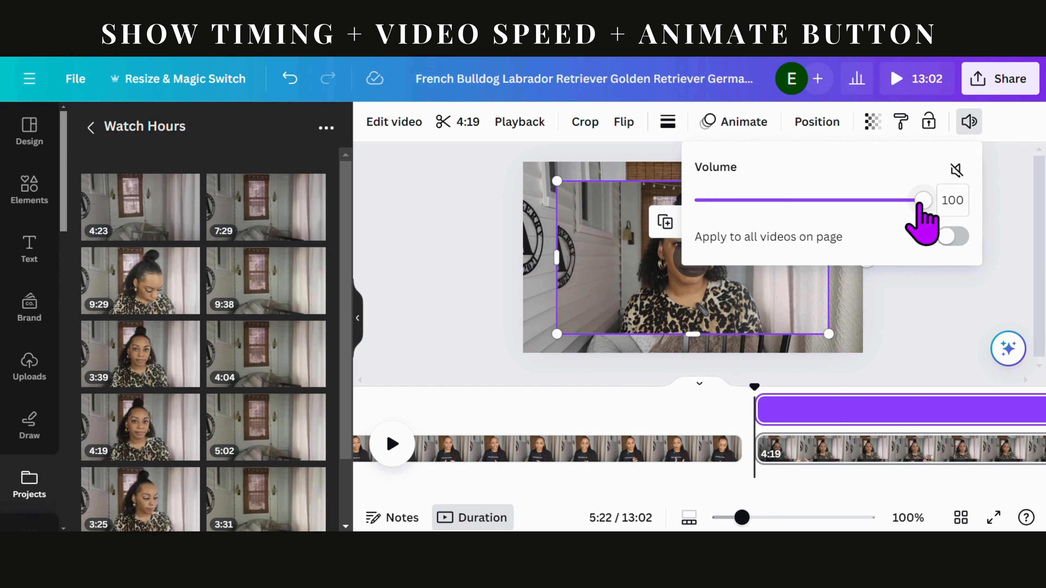
{"action": "mouse_move", "coordinate": [922, 215]}
{"action": "left_mouse_down"}
{"action": "mouse_move", "coordinate": [754, 215]}
{"action": "mouse_move", "coordinate": [921, 202]}
{"action": "left_mouse_up"}
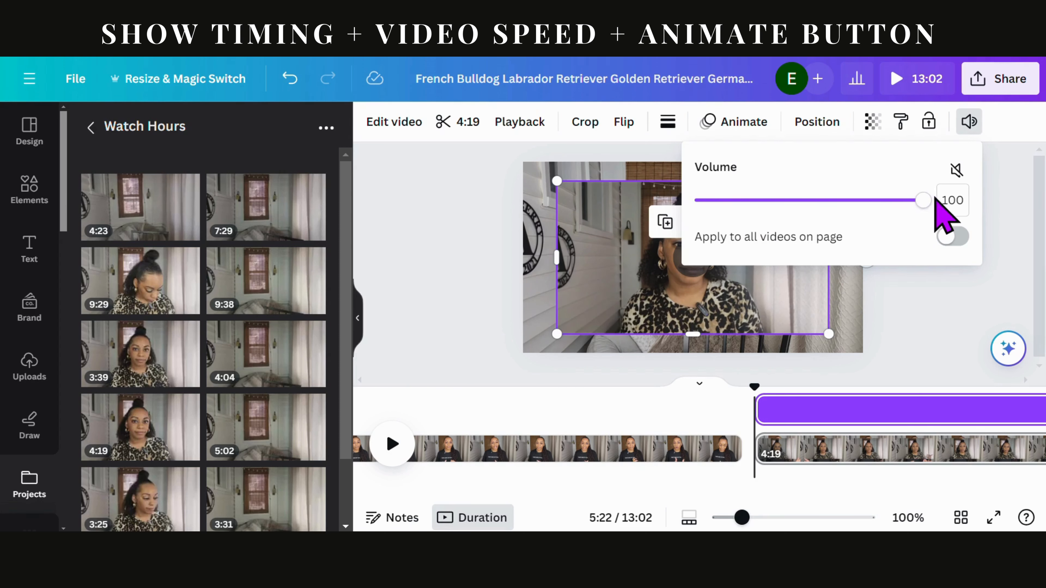
{"action": "left_click", "coordinate": [956, 169]}
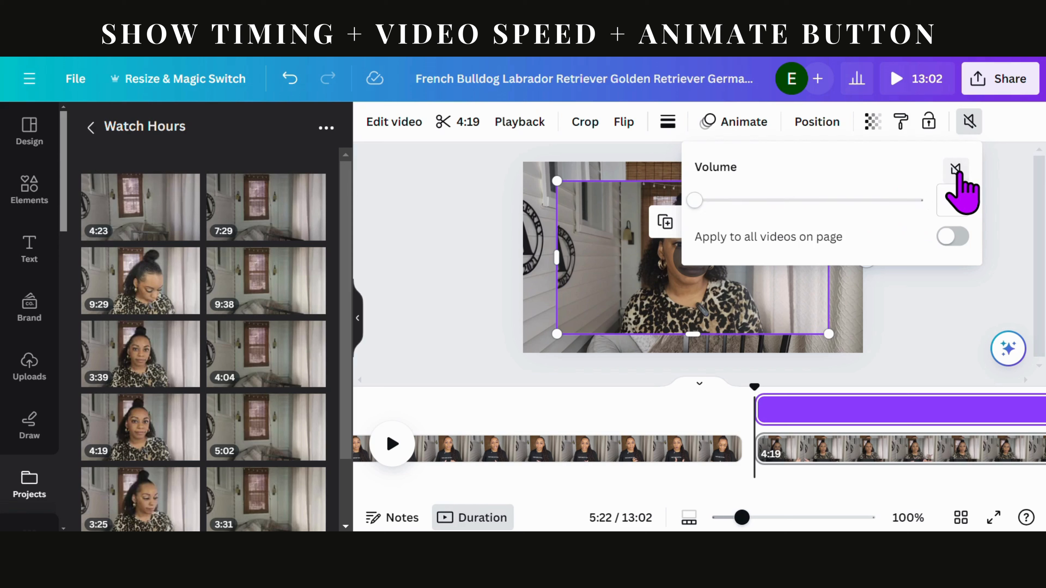
Try out the overlaid video's transparency and return it to 100
{"action": "left_click", "coordinate": [872, 122]}
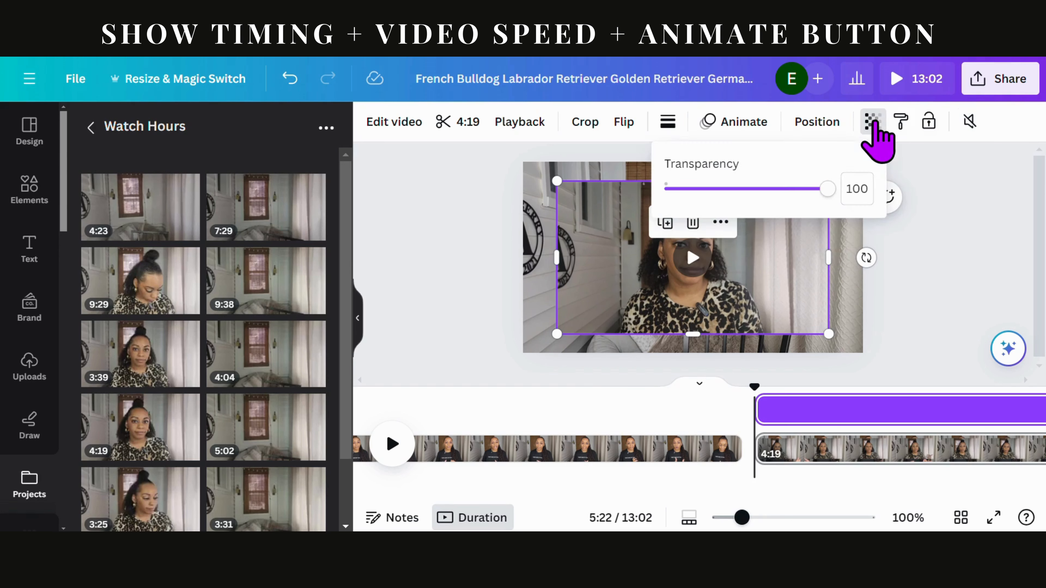
{"action": "mouse_move", "coordinate": [825, 189]}
{"action": "left_mouse_down"}
{"action": "mouse_move", "coordinate": [643, 200]}
{"action": "mouse_move", "coordinate": [836, 191]}
{"action": "left_mouse_up"}
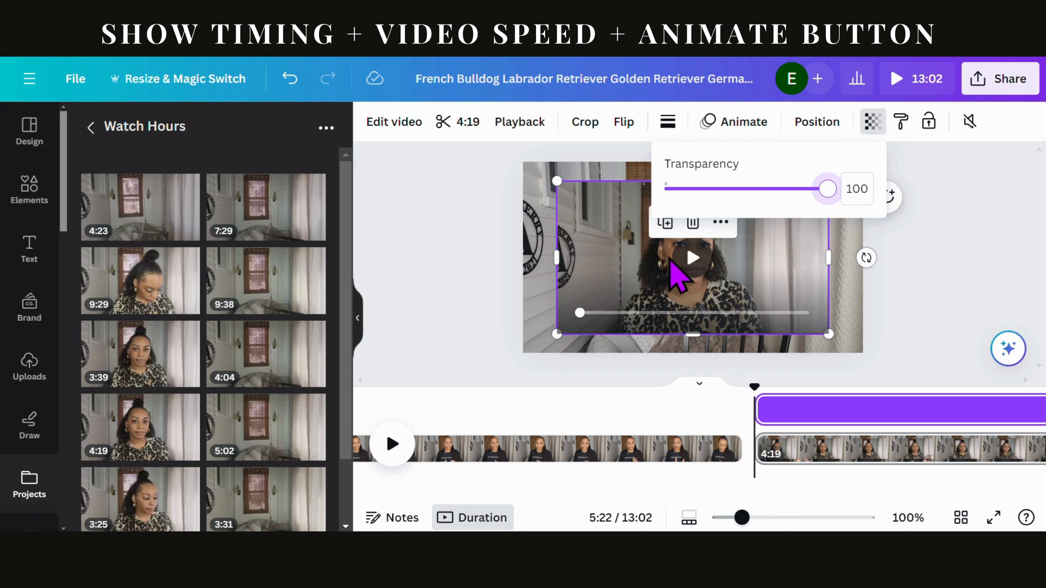
Shrink the overlaid video and place it in the page's upper-left area
{"action": "left_click", "coordinate": [623, 253]}
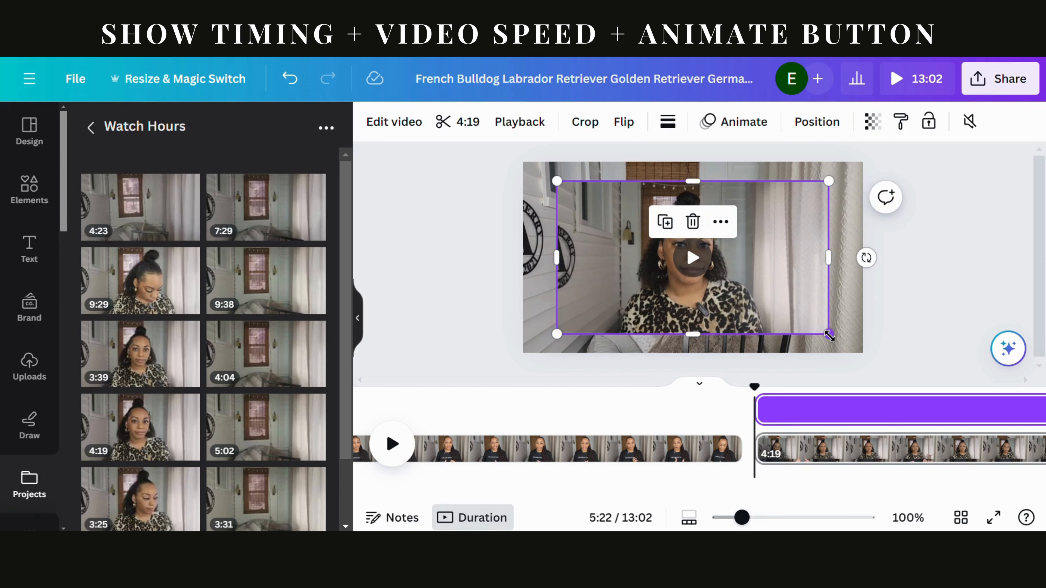
{"action": "left_click_drag", "start_coordinate": [828, 336], "coordinate": [700, 262]}
{"action": "left_click_drag", "start_coordinate": [669, 217], "coordinate": [654, 217]}
Try the overlaid video's playback speed at 2 and 0.25, then return it to 1
{"action": "left_click", "coordinate": [512, 130]}
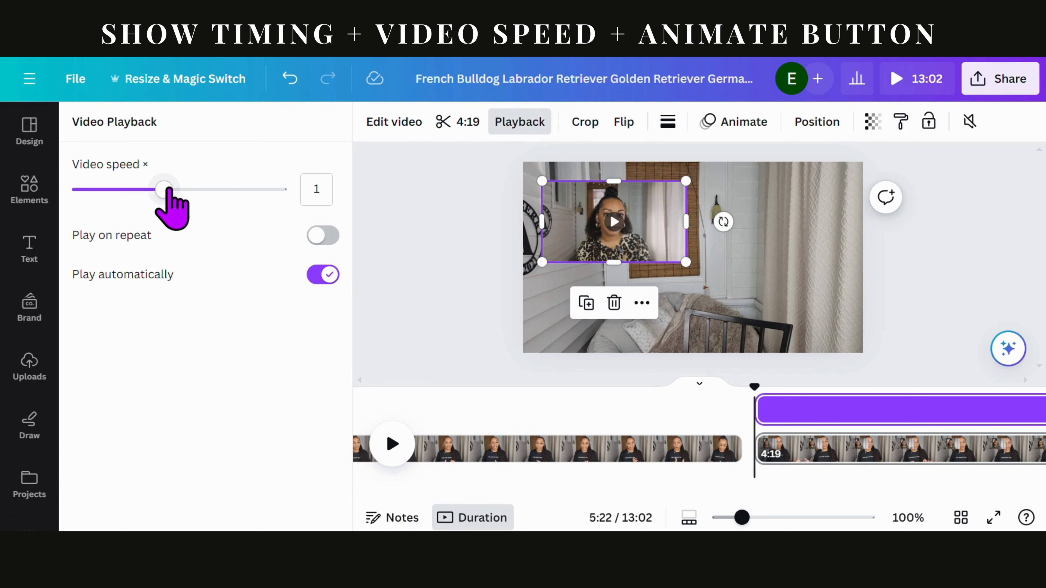
{"action": "left_click_drag", "start_coordinate": [166, 190], "coordinate": [288, 190]}
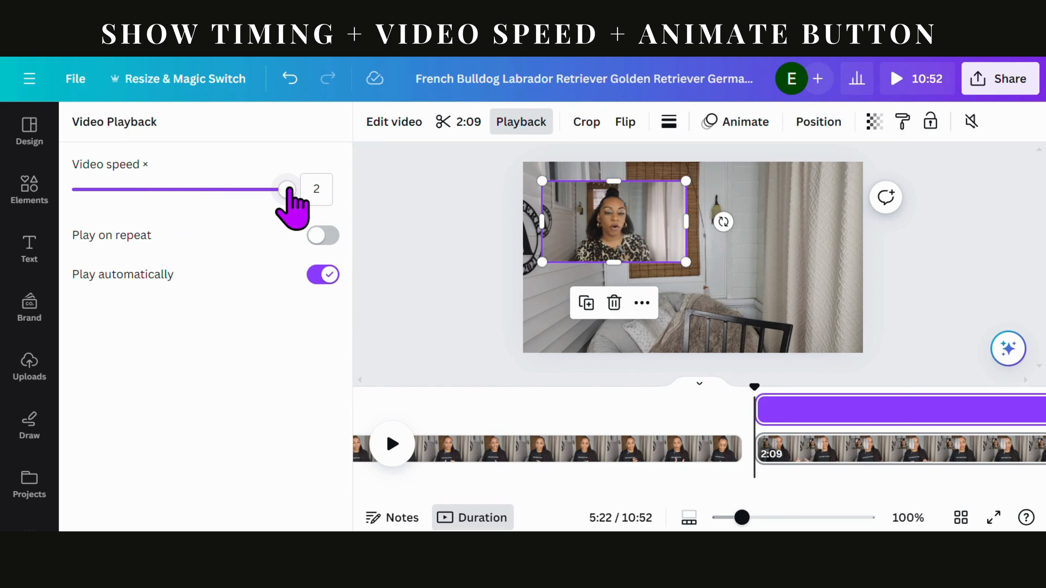
{"action": "left_click_drag", "start_coordinate": [288, 190], "coordinate": [72, 189]}
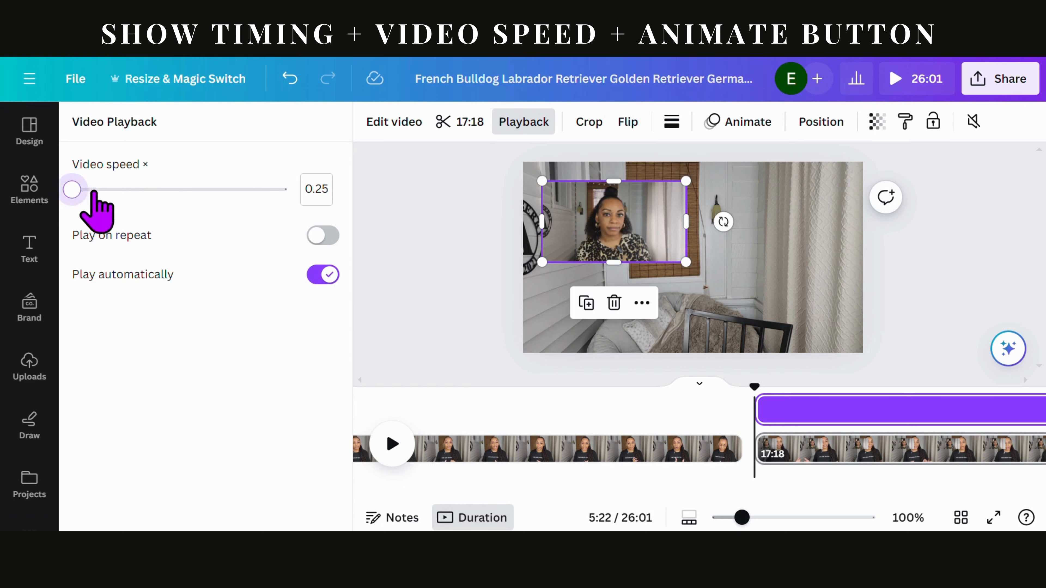
{"action": "left_click_drag", "start_coordinate": [72, 189], "coordinate": [164, 189]}
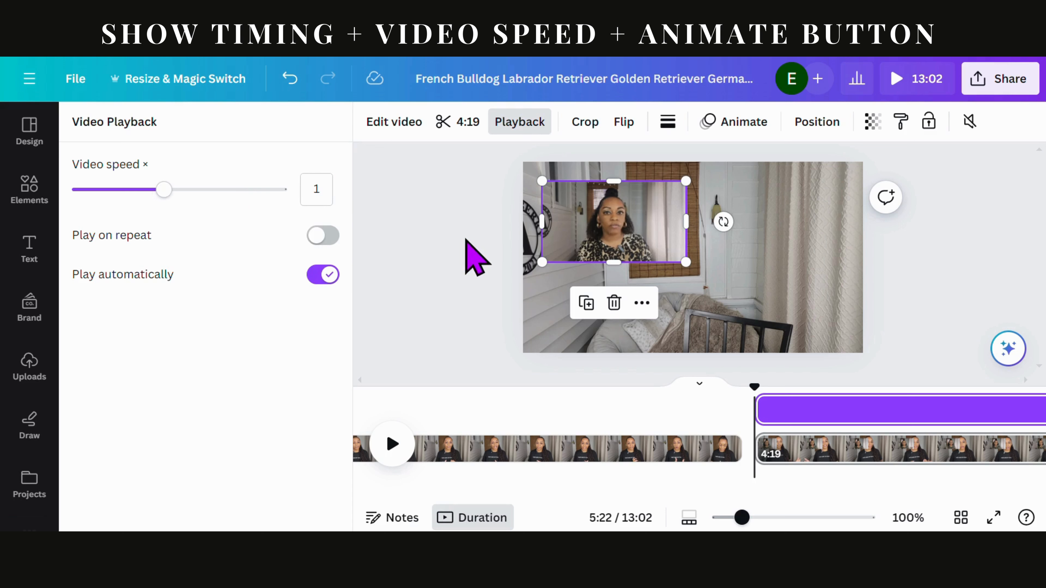
Add the white-bordered rectangle frame to the page with the overlaid video
{"action": "left_click", "coordinate": [674, 277]}
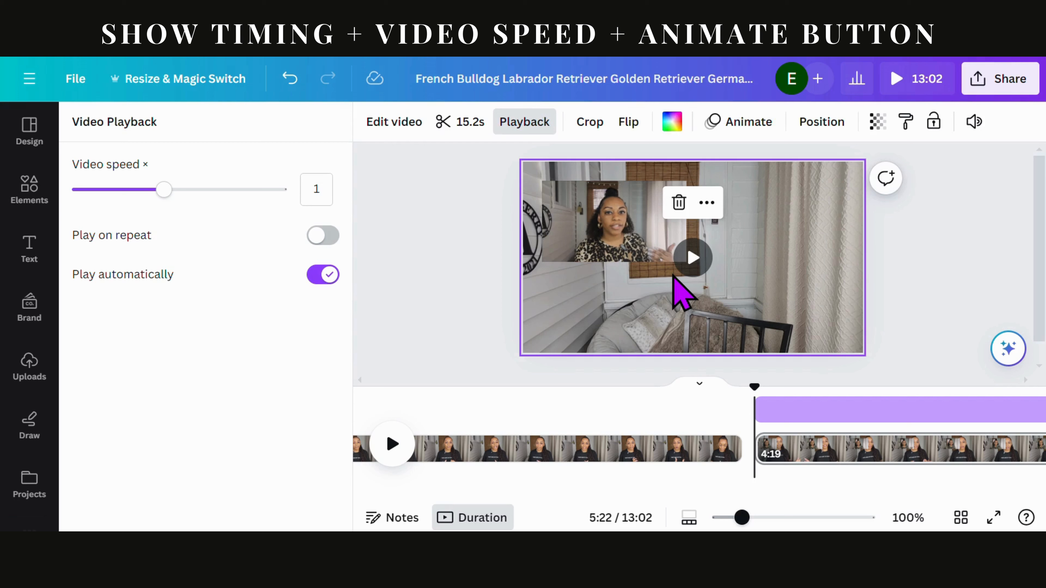
{"action": "left_click", "coordinate": [24, 181]}
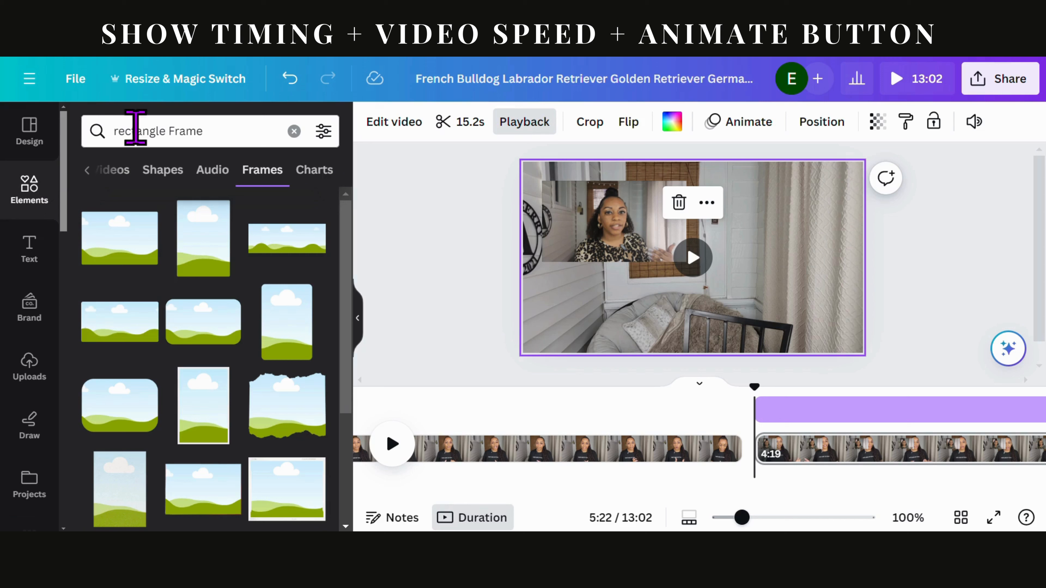
{"action": "left_click", "coordinate": [303, 490]}
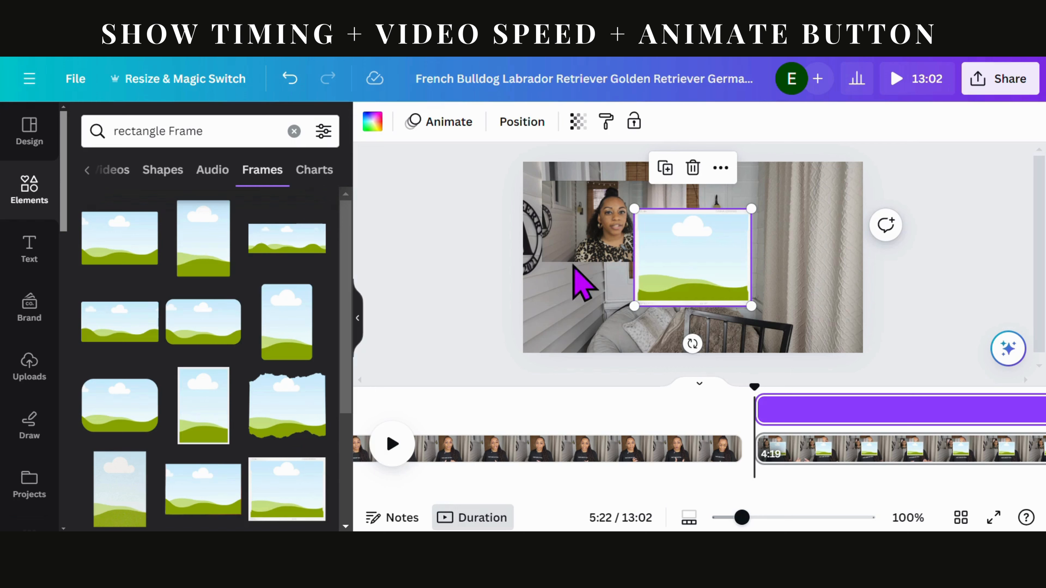
Place the overlaid video inside the frame and move the framed video to the page's upper-left corner
{"action": "left_click", "coordinate": [595, 231]}
{"action": "left_click_drag", "start_coordinate": [601, 245], "coordinate": [662, 267]}
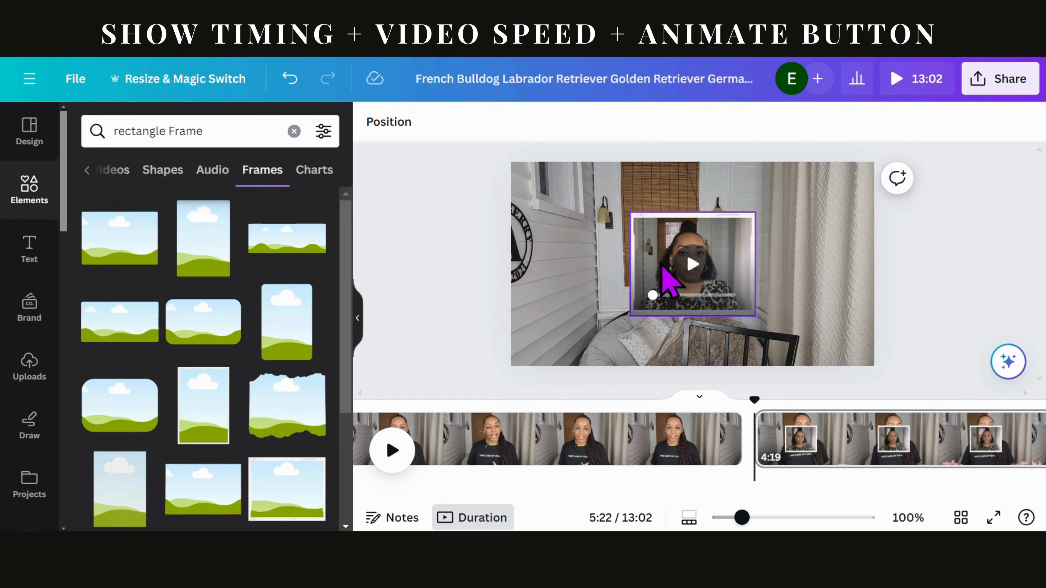
{"action": "left_click_drag", "start_coordinate": [737, 258], "coordinate": [649, 215]}
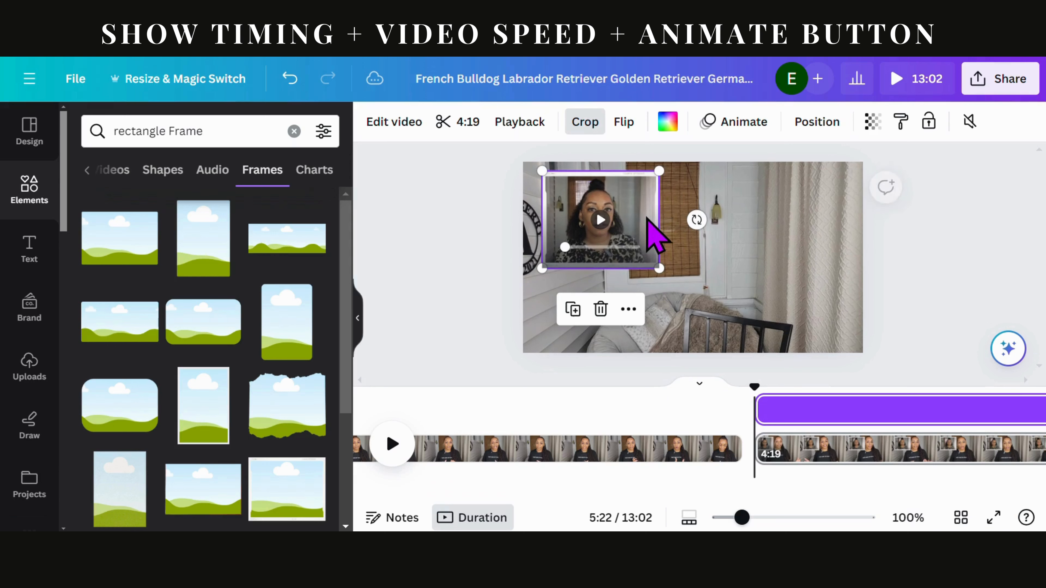
Hide the side panel and preview the page with the framed video up to 5:32
{"action": "left_click", "coordinate": [354, 329]}
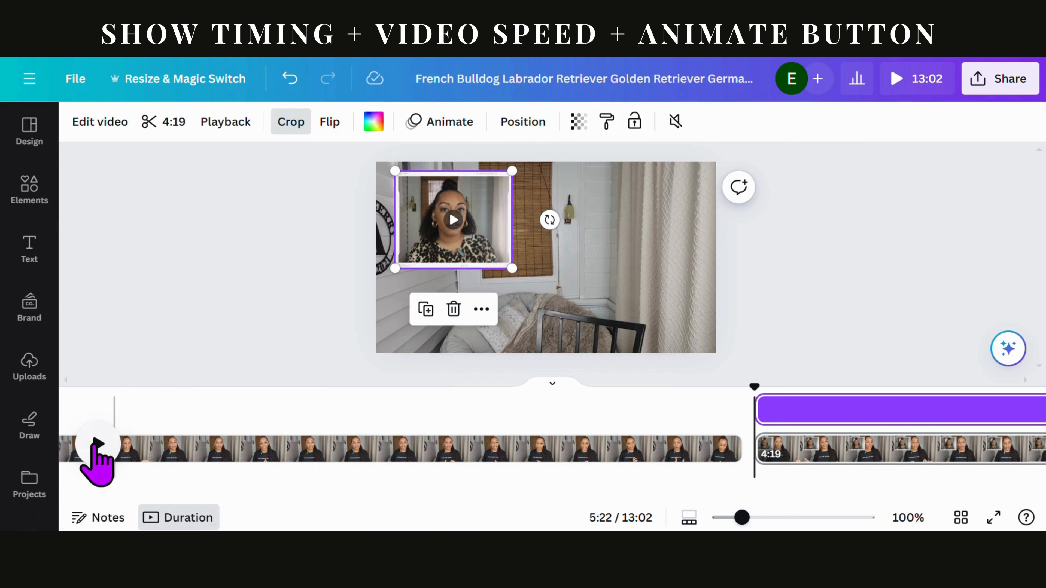
{"action": "left_click", "coordinate": [97, 443]}
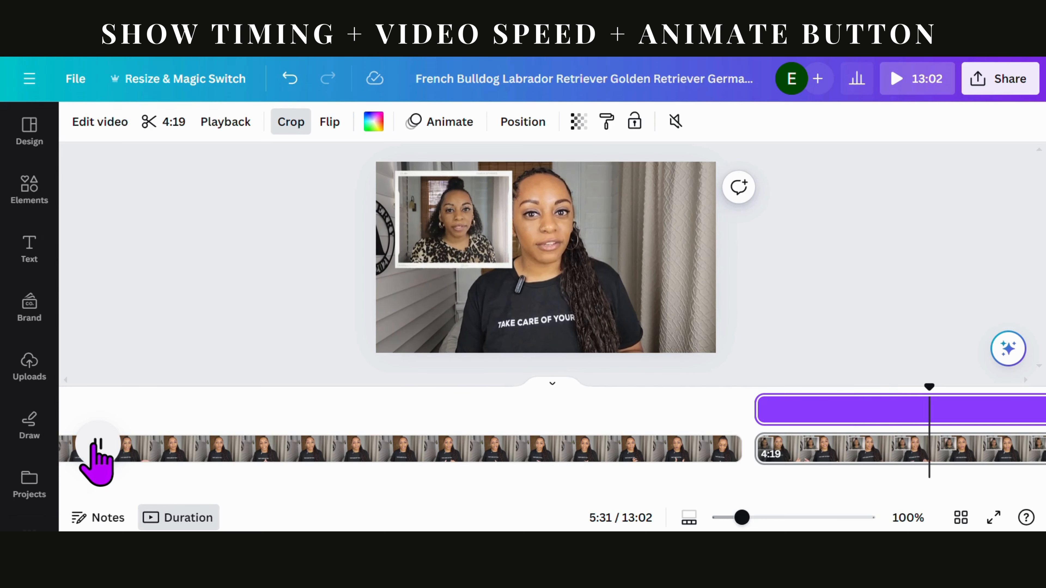
{"action": "left_click", "coordinate": [97, 444]}
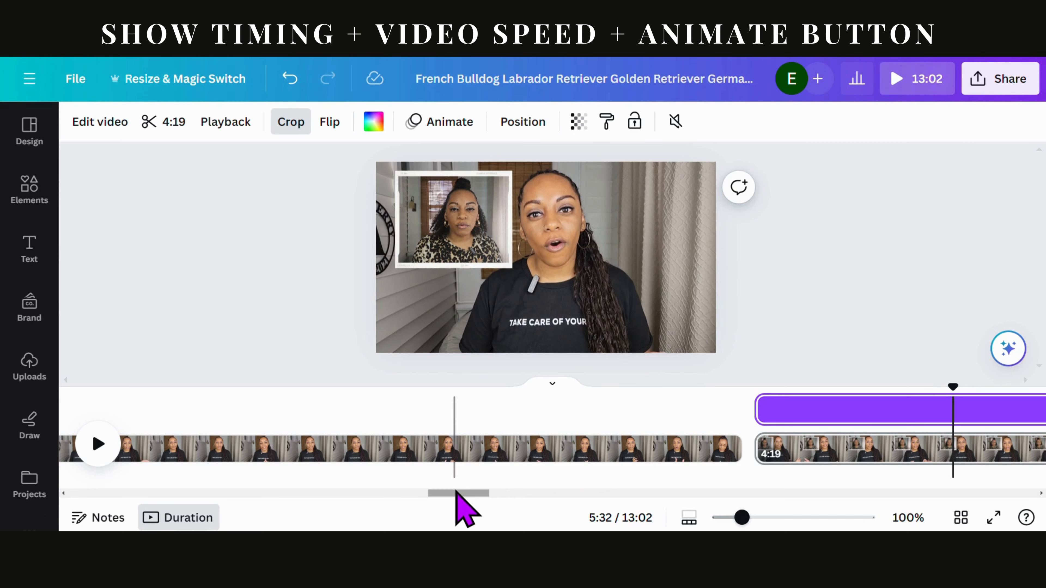
Zoom the timeline out to 74% and replay the framed-video page from its start at 5:22
{"action": "left_click_drag", "start_coordinate": [456, 494], "coordinate": [489, 491]}
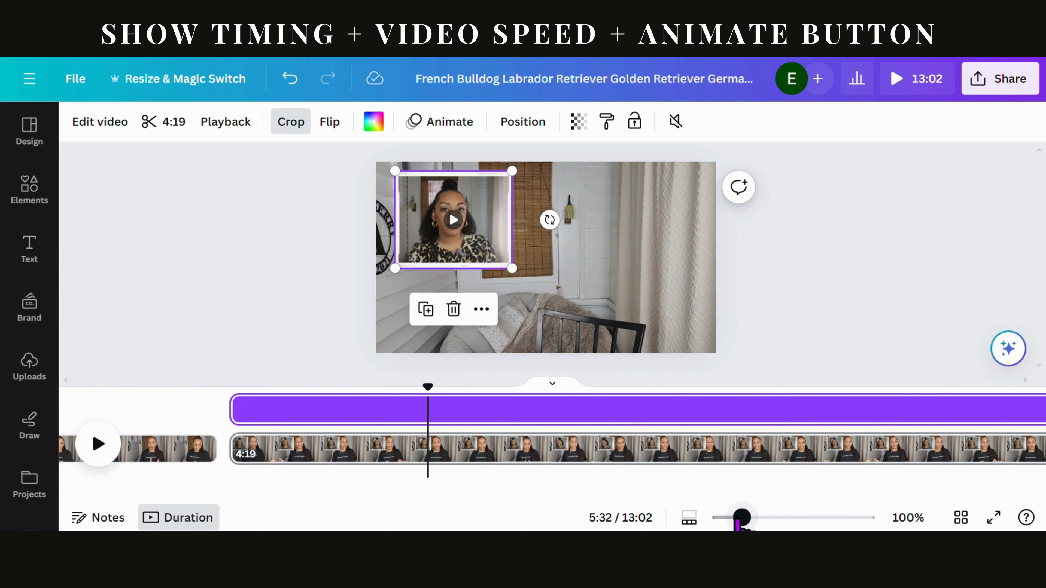
{"action": "left_click_drag", "start_coordinate": [739, 524], "coordinate": [734, 525]}
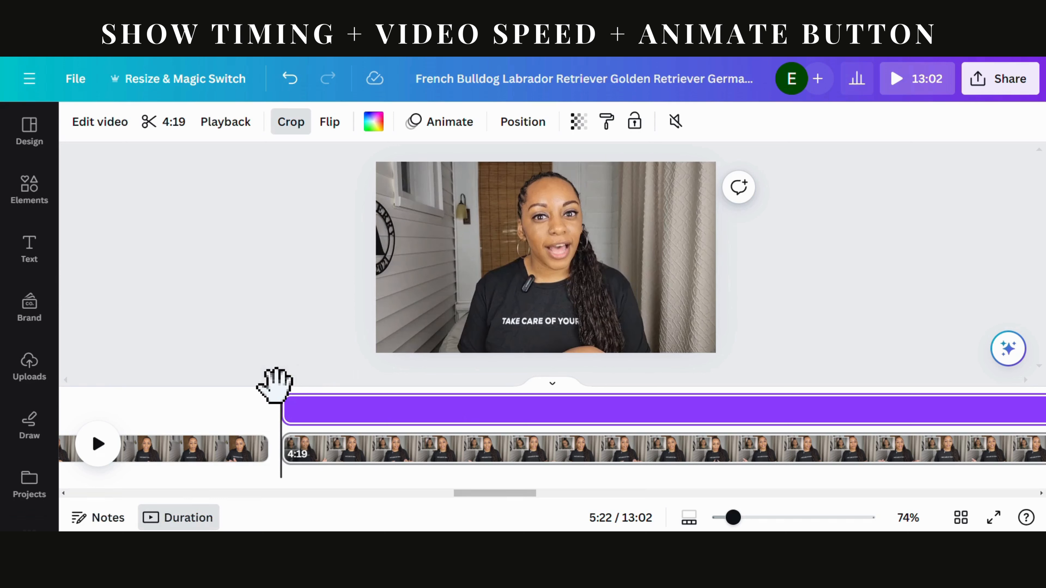
{"action": "left_click", "coordinate": [98, 444]}
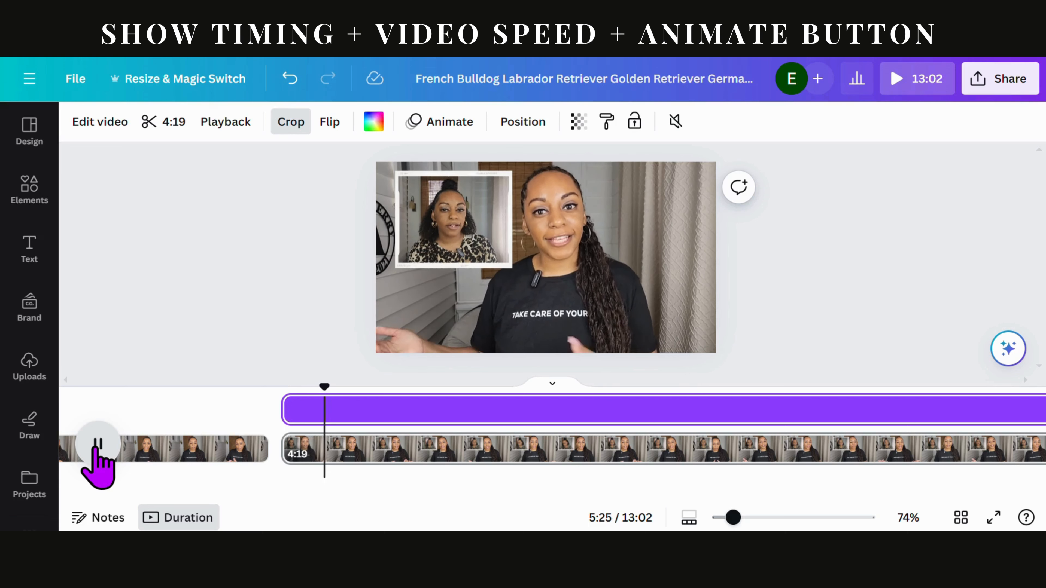
Trim the overlay video's timing so it appears at 5:25 and ends at 5:31, lasting 5.3 s
{"action": "left_click", "coordinate": [98, 444]}
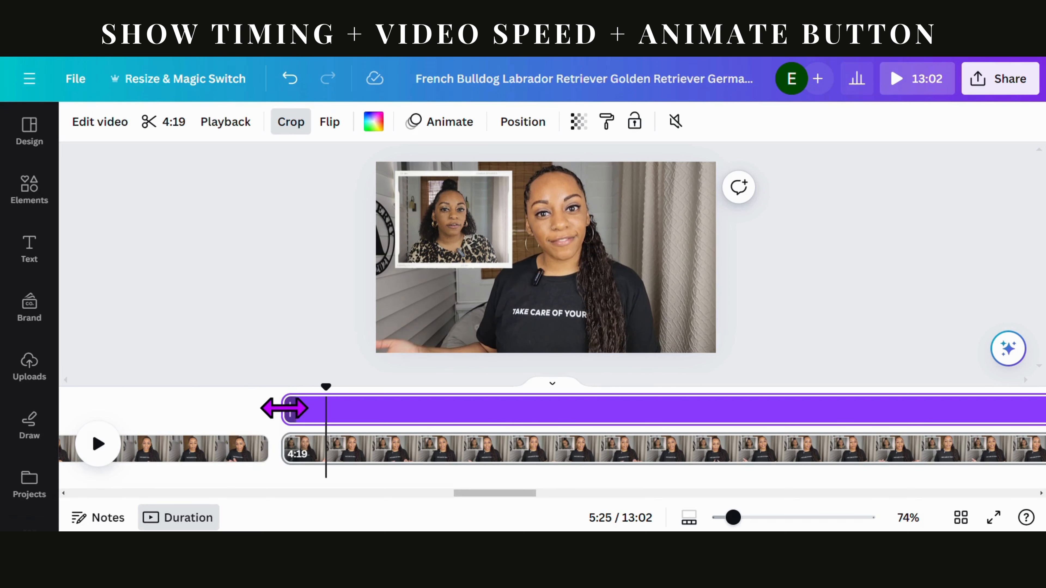
{"action": "left_click_drag", "start_coordinate": [284, 408], "coordinate": [329, 425]}
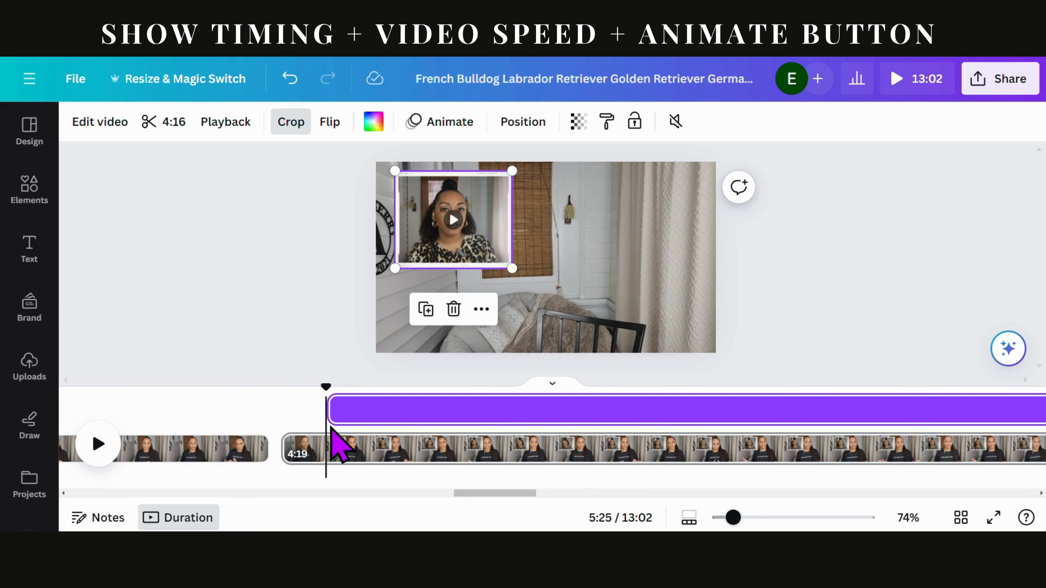
{"action": "left_click", "coordinate": [98, 447]}
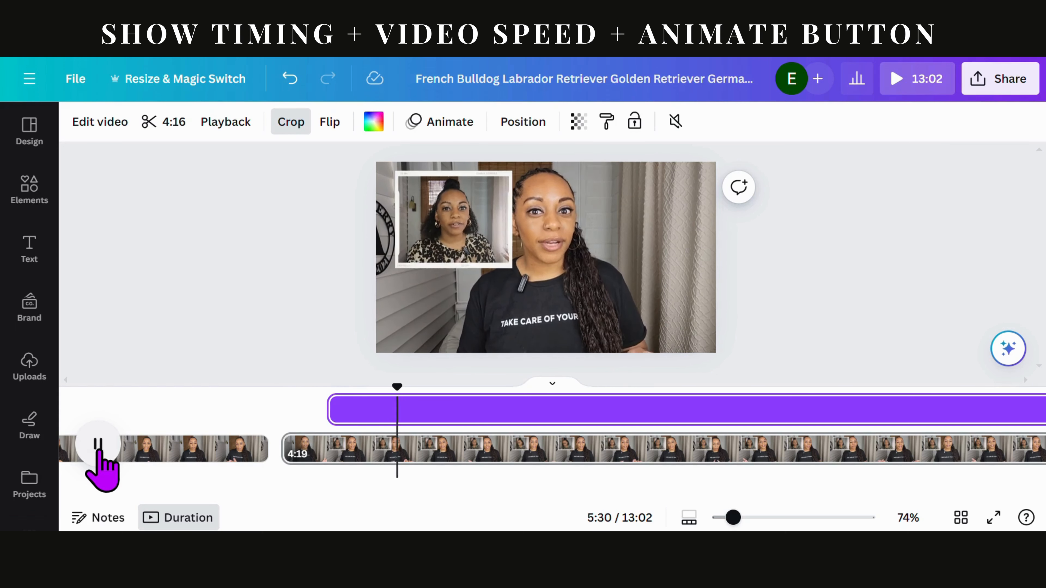
{"action": "left_click", "coordinate": [98, 444]}
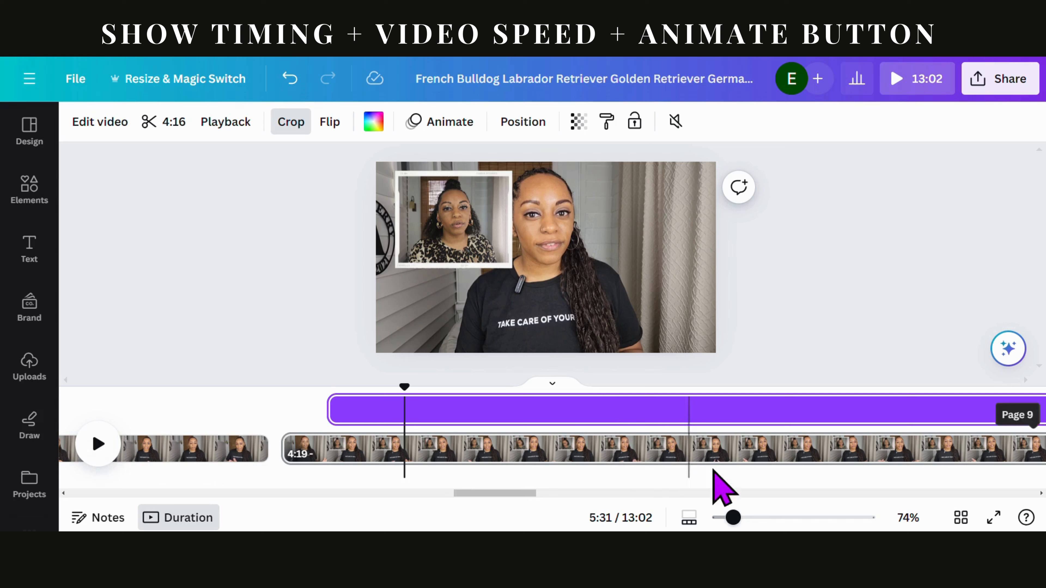
{"action": "left_click_drag", "start_coordinate": [734, 530], "coordinate": [667, 531]}
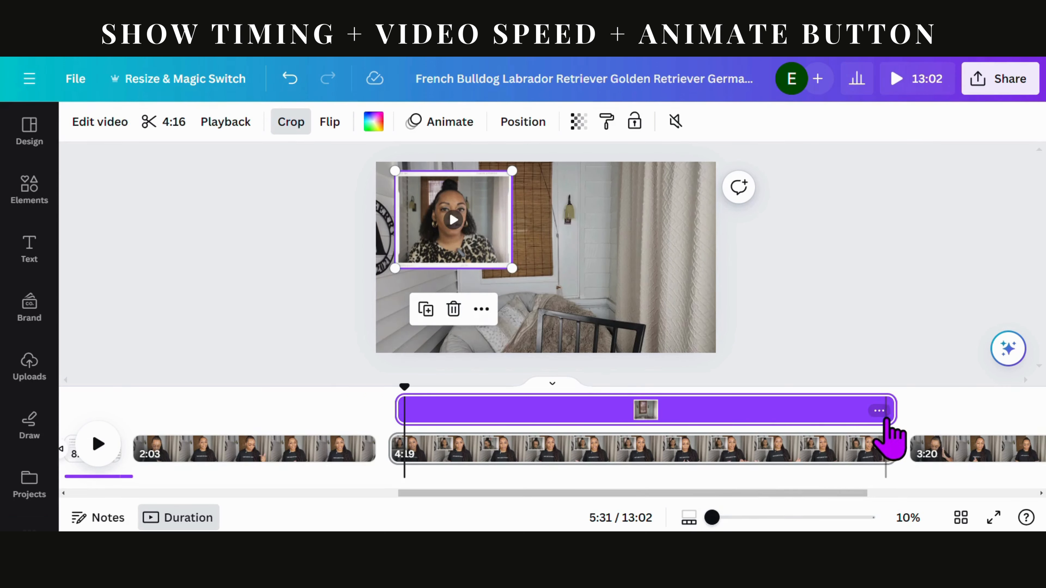
{"action": "left_click_drag", "start_coordinate": [893, 417], "coordinate": [422, 448]}
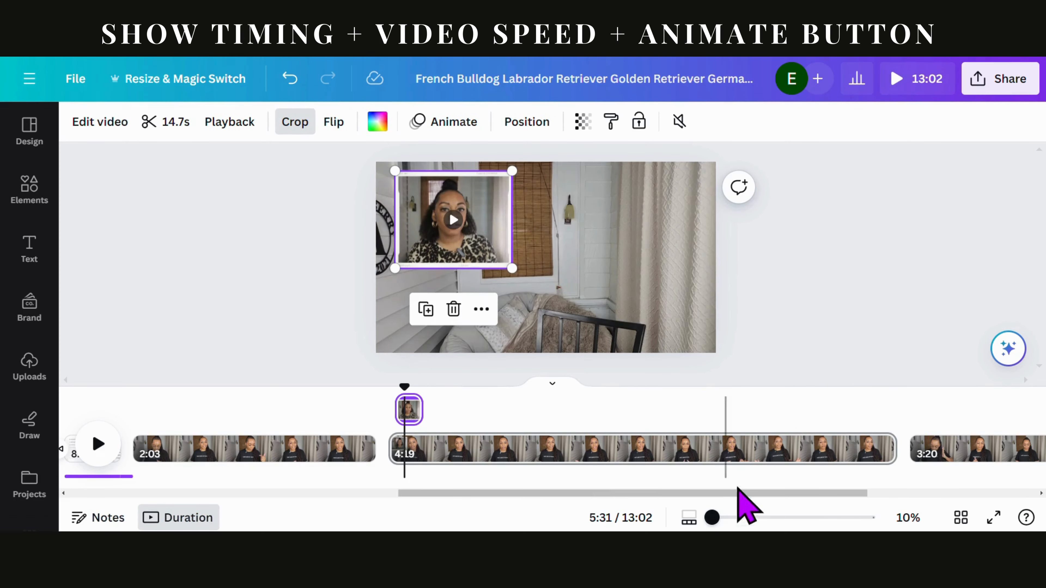
{"action": "left_click", "coordinate": [741, 519]}
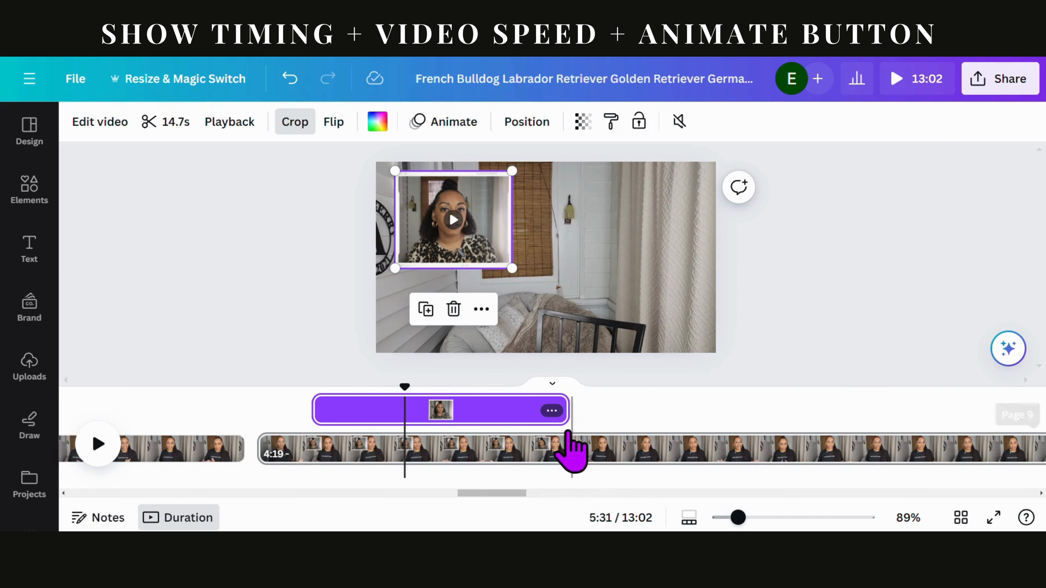
{"action": "left_click_drag", "start_coordinate": [560, 411], "coordinate": [397, 467]}
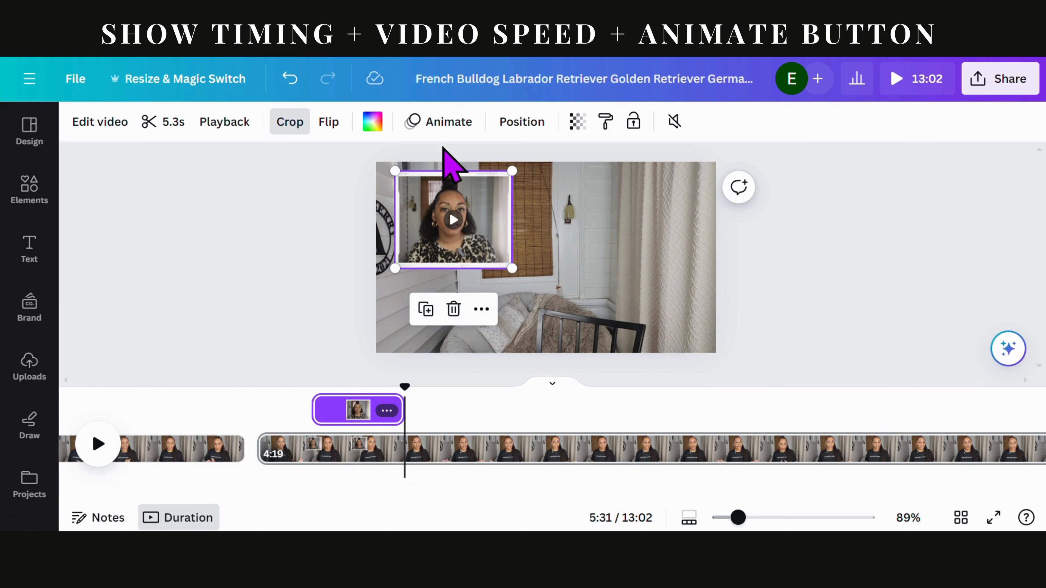
Browse the element animations for the overlay video and apply Tumble on both enter and exit
{"action": "left_click", "coordinate": [446, 131]}
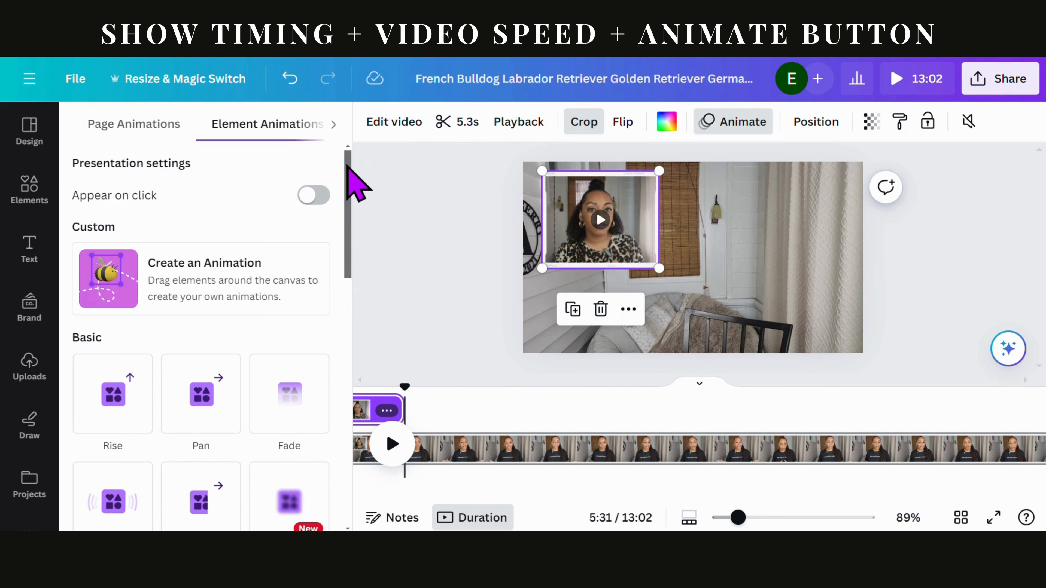
{"action": "left_click_drag", "start_coordinate": [348, 167], "coordinate": [349, 239]}
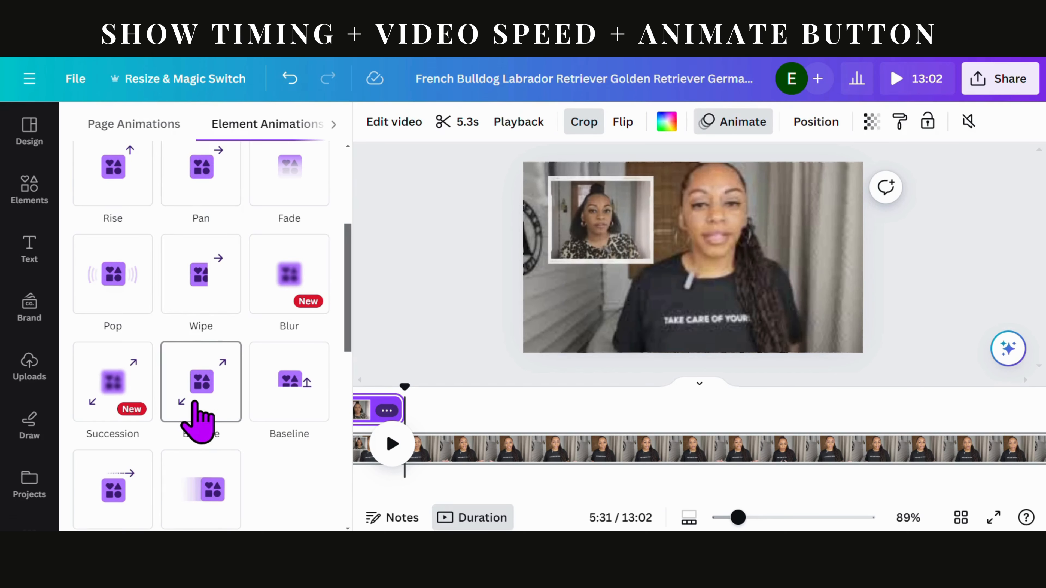
{"action": "scroll", "coordinate": [198, 418], "scroll_direction": "down", "scroll_amount": 2}
{"action": "scroll", "coordinate": [194, 402], "scroll_direction": "down", "scroll_amount": 4}
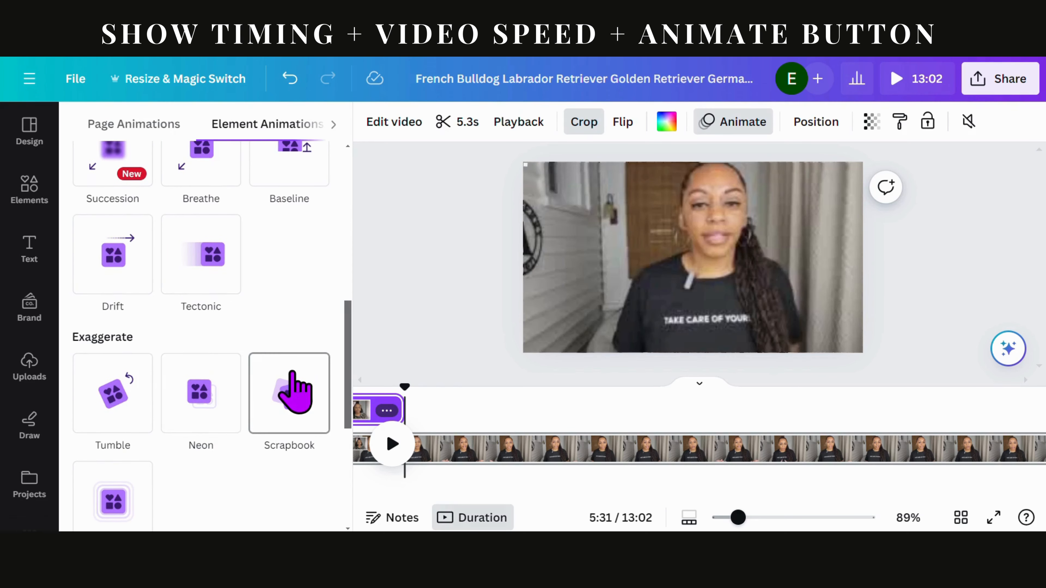
{"action": "scroll", "coordinate": [290, 390], "scroll_direction": "down", "scroll_amount": 4}
{"action": "scroll", "coordinate": [292, 373], "scroll_direction": "down", "scroll_amount": 2}
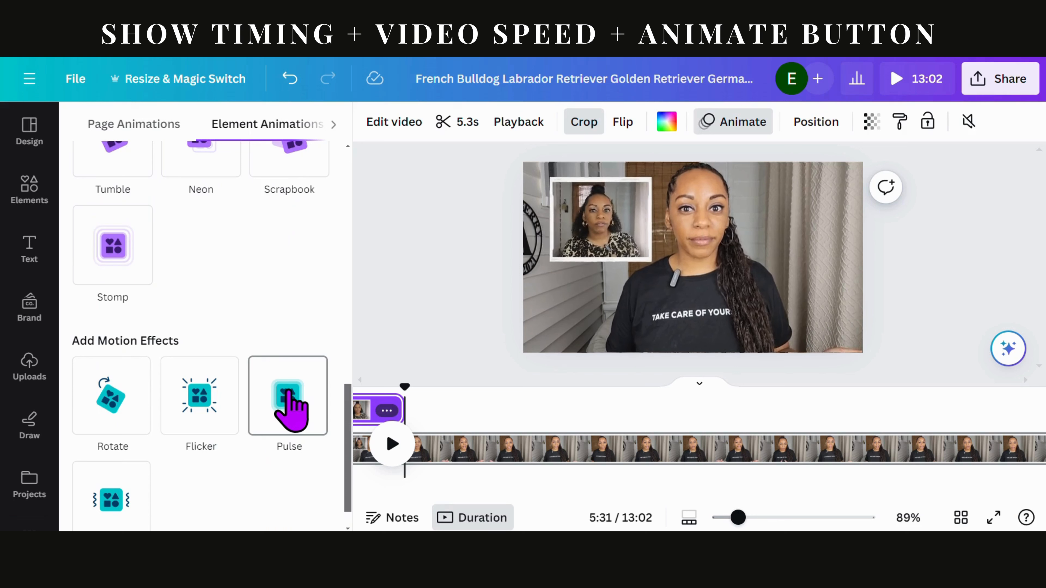
{"action": "scroll", "coordinate": [247, 282], "scroll_direction": "up", "scroll_amount": 2}
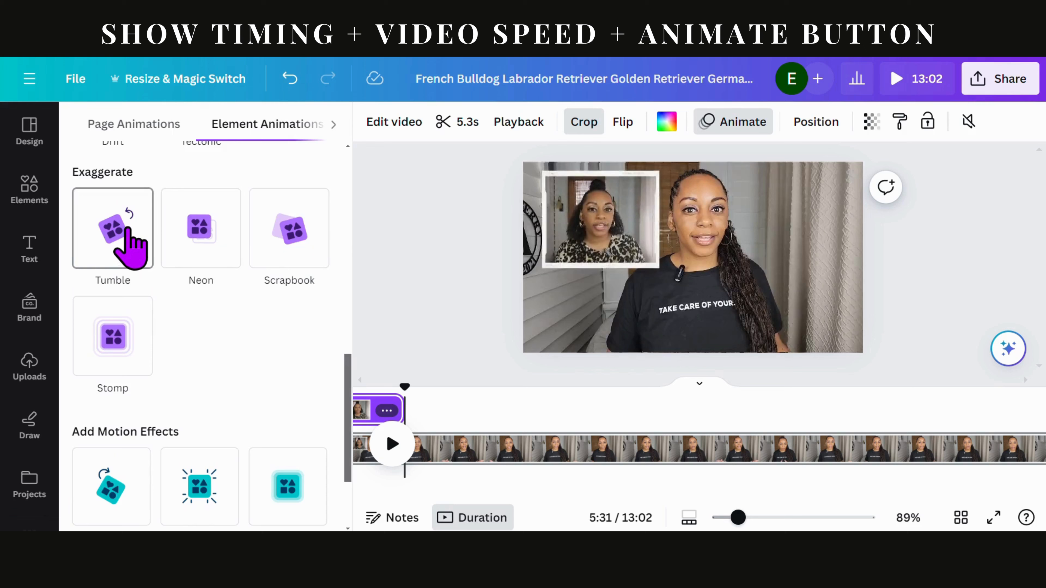
{"action": "left_click", "coordinate": [131, 249]}
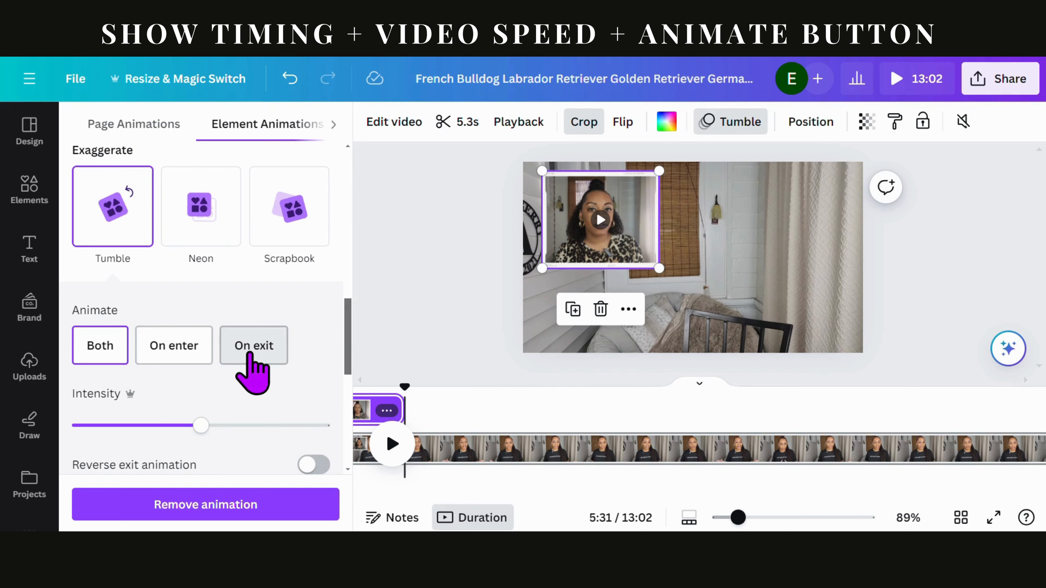
Enable the reversed exit for the Tumble animation and slightly lower its intensity
{"action": "scroll", "coordinate": [249, 353], "scroll_direction": "down", "scroll_amount": 1}
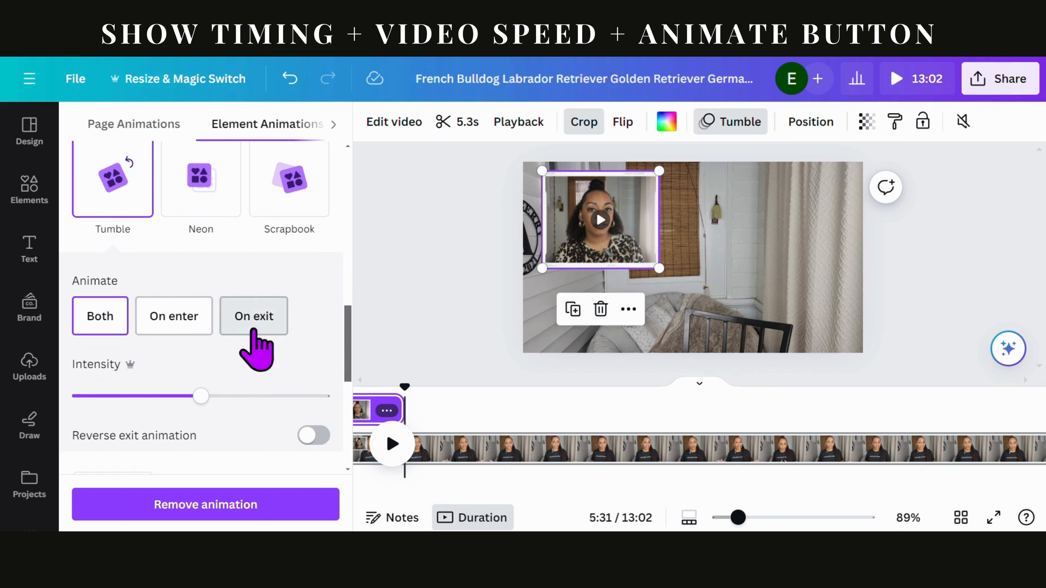
{"action": "left_click", "coordinate": [319, 436]}
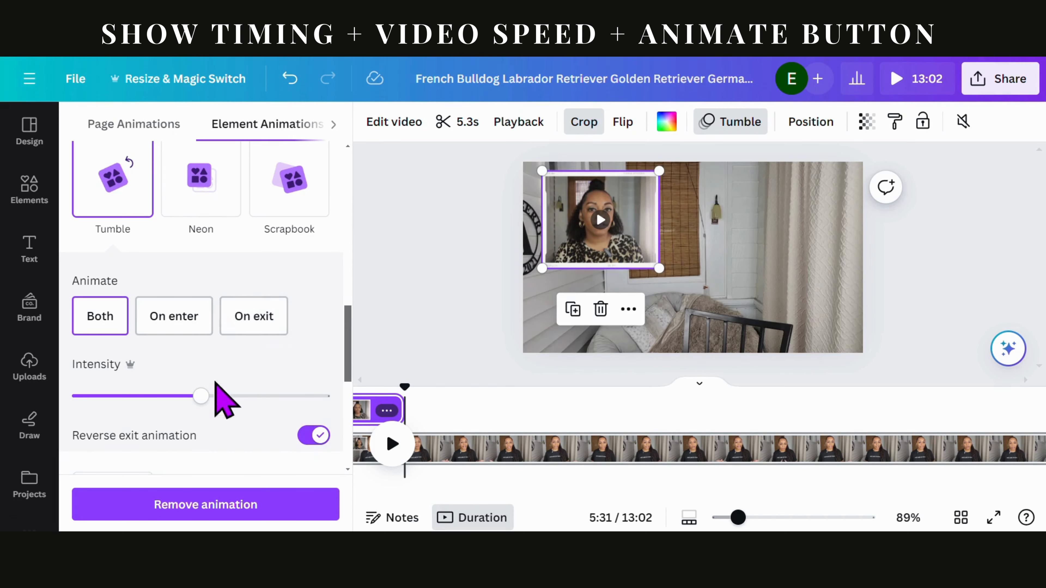
{"action": "mouse_move", "coordinate": [201, 396]}
{"action": "left_mouse_down"}
{"action": "mouse_move", "coordinate": [340, 407]}
{"action": "mouse_move", "coordinate": [71, 399]}
{"action": "mouse_move", "coordinate": [194, 406]}
{"action": "left_mouse_up"}
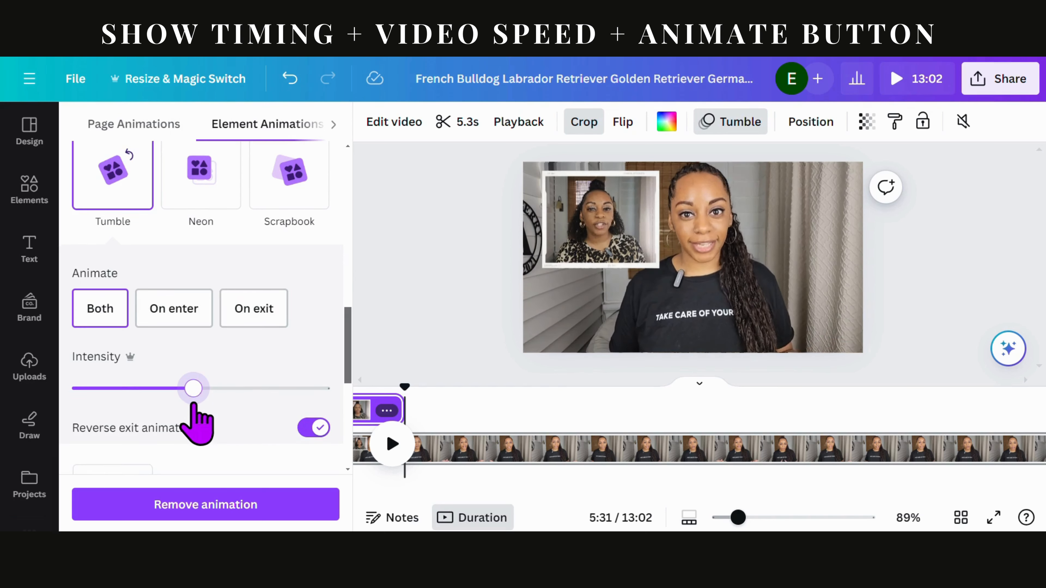
{"action": "scroll", "coordinate": [197, 421], "scroll_direction": "down", "scroll_amount": 1}
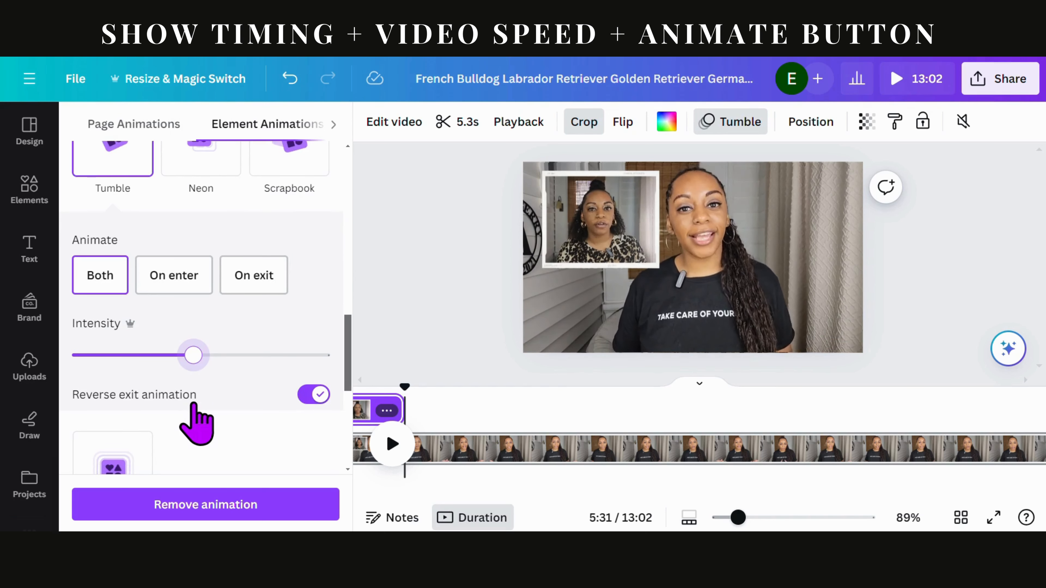
{"action": "left_click", "coordinate": [403, 316]}
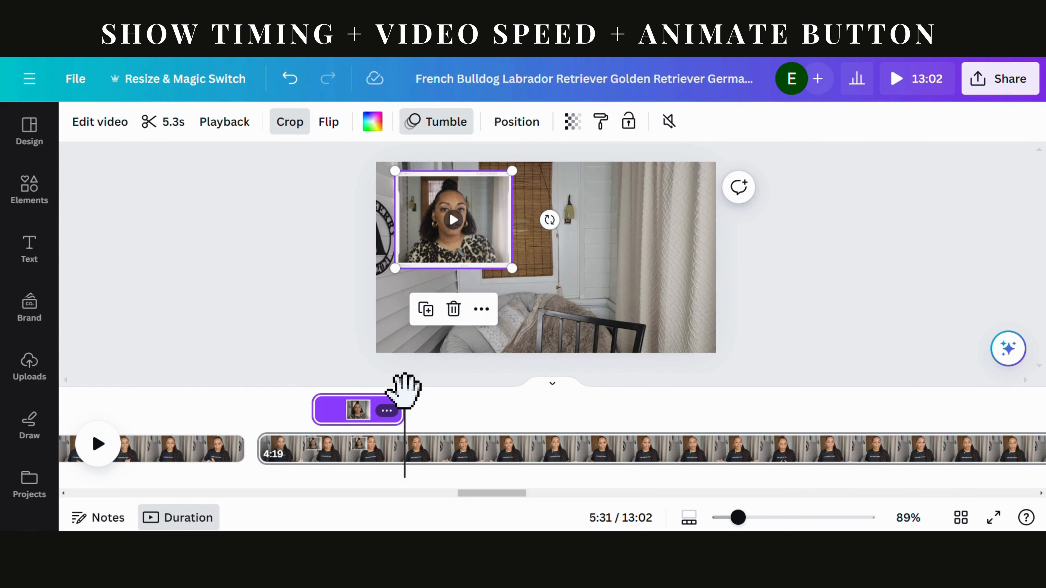
Preview the animated overlay from 5:22 and split the page at 5:38
{"action": "left_click_drag", "start_coordinate": [405, 393], "coordinate": [258, 428]}
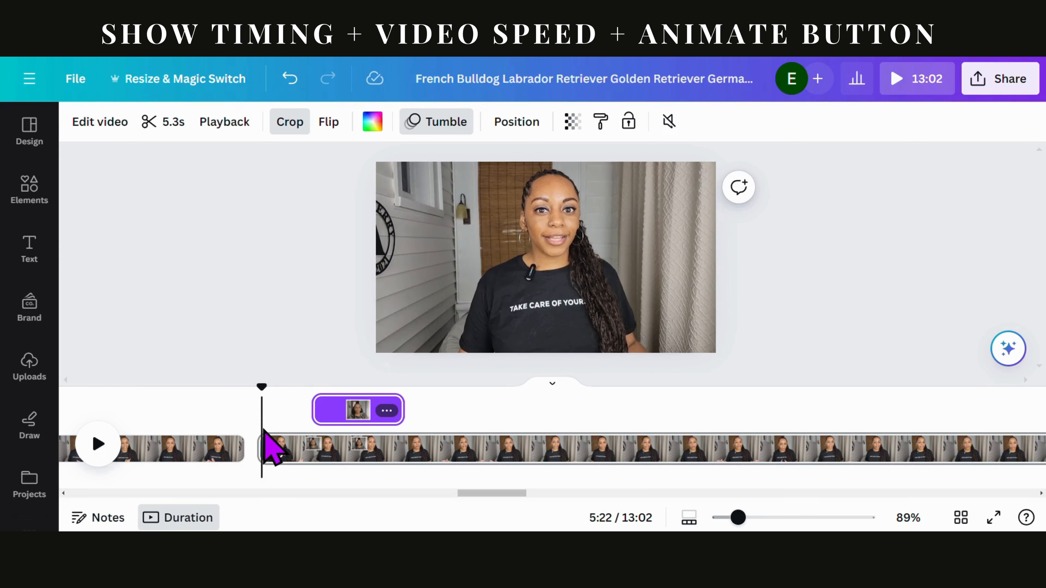
{"action": "left_click", "coordinate": [98, 443]}
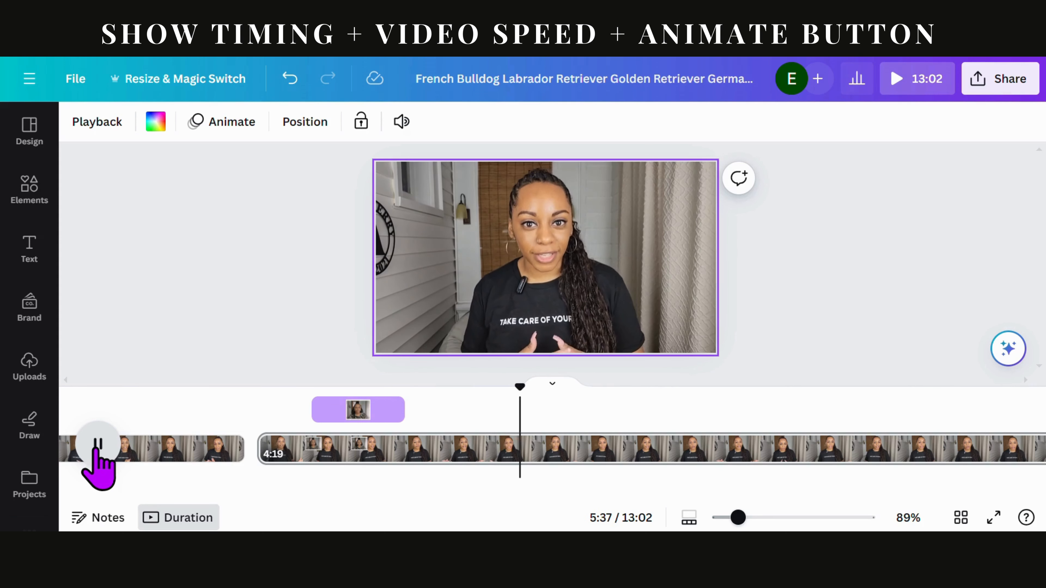
{"action": "left_click", "coordinate": [98, 451]}
{"action": "key", "text": "s"}
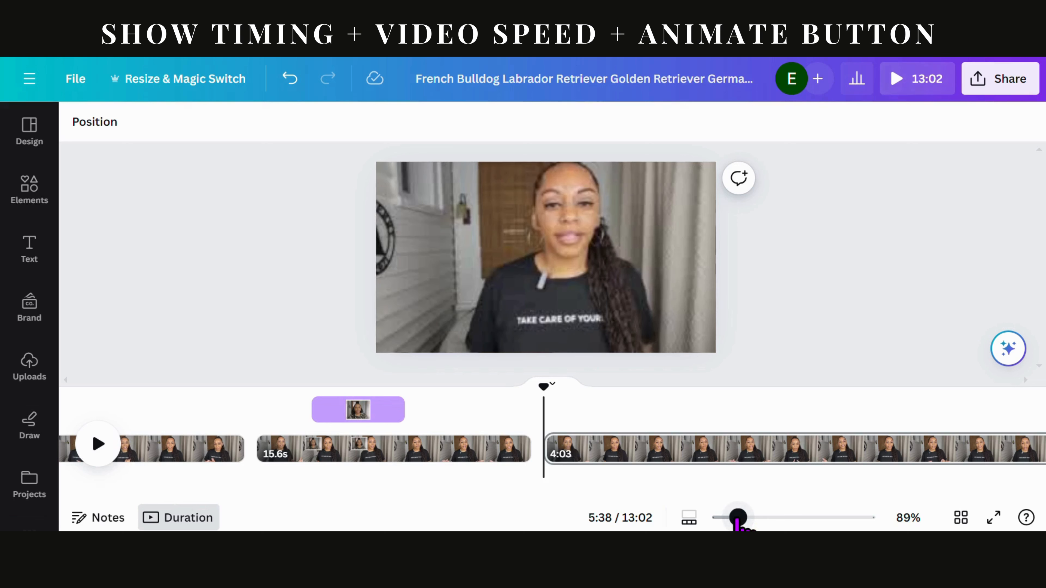
Find the closing segment in the last page's video and split that page at 12:15
{"action": "left_click_drag", "start_coordinate": [738, 520], "coordinate": [695, 522]}
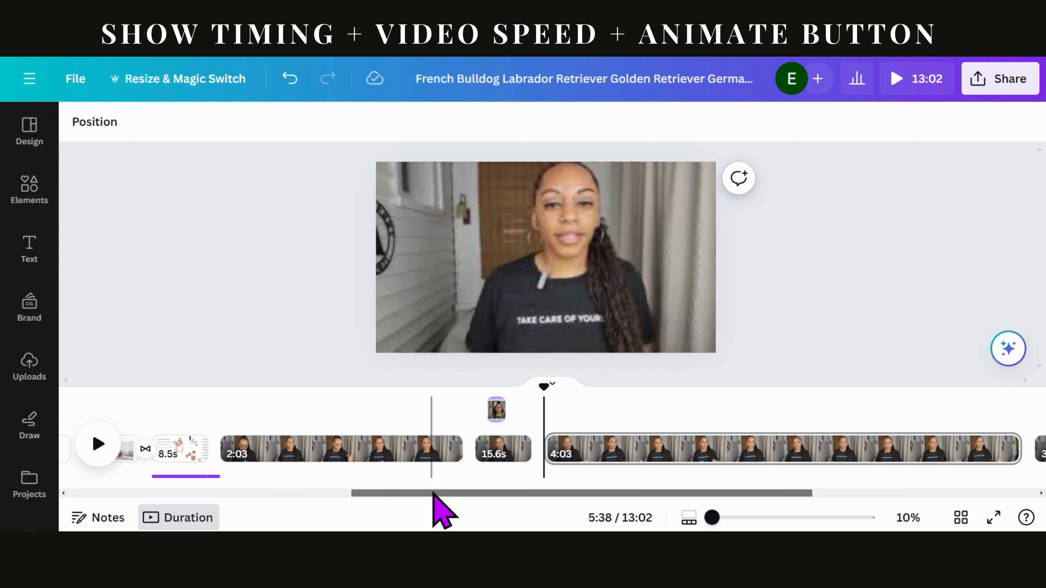
{"action": "left_click_drag", "start_coordinate": [433, 494], "coordinate": [662, 480]}
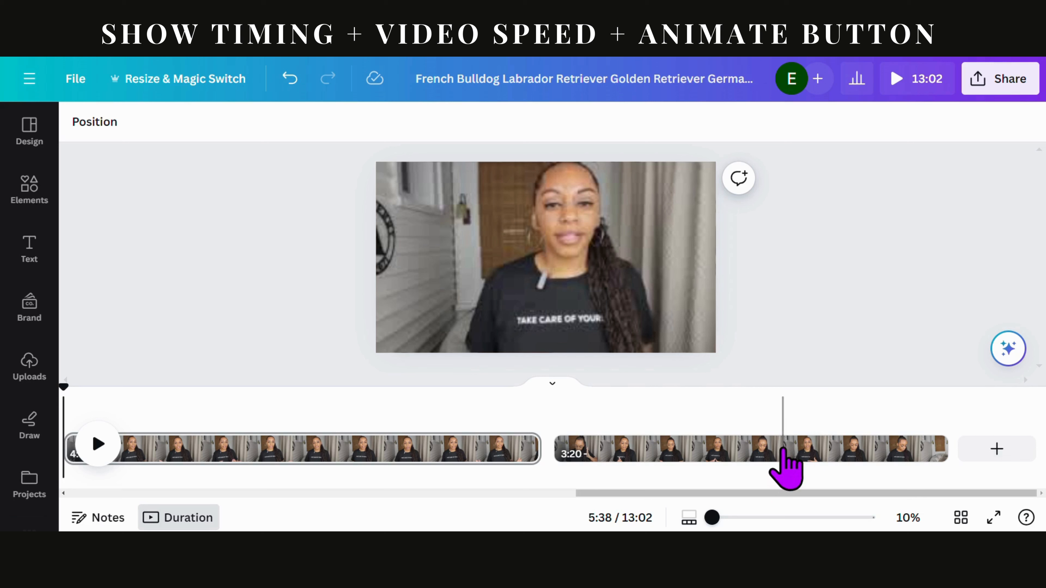
{"action": "left_click", "coordinate": [795, 453]}
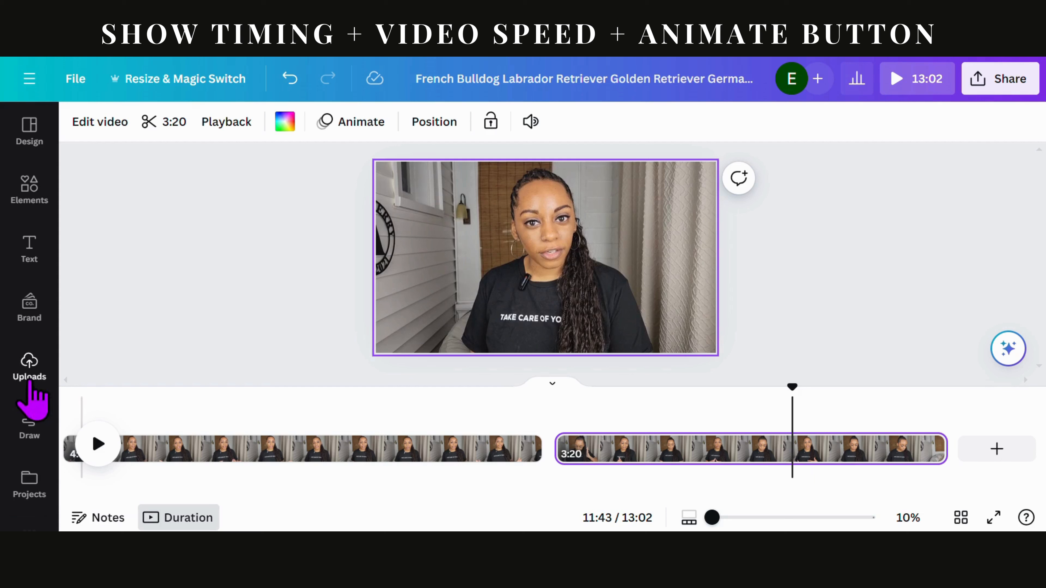
{"action": "left_click", "coordinate": [100, 440]}
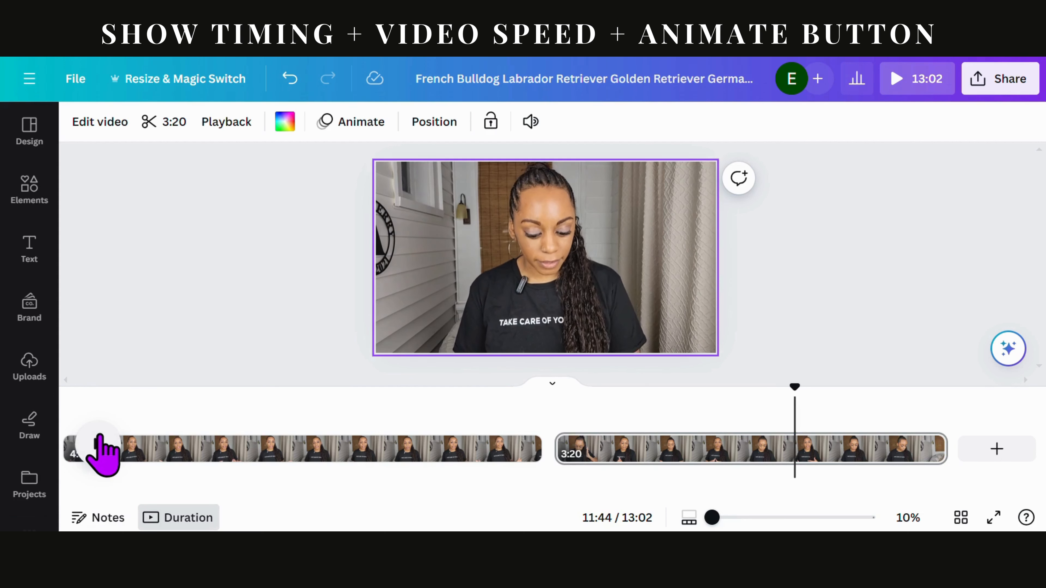
{"action": "left_click", "coordinate": [100, 440]}
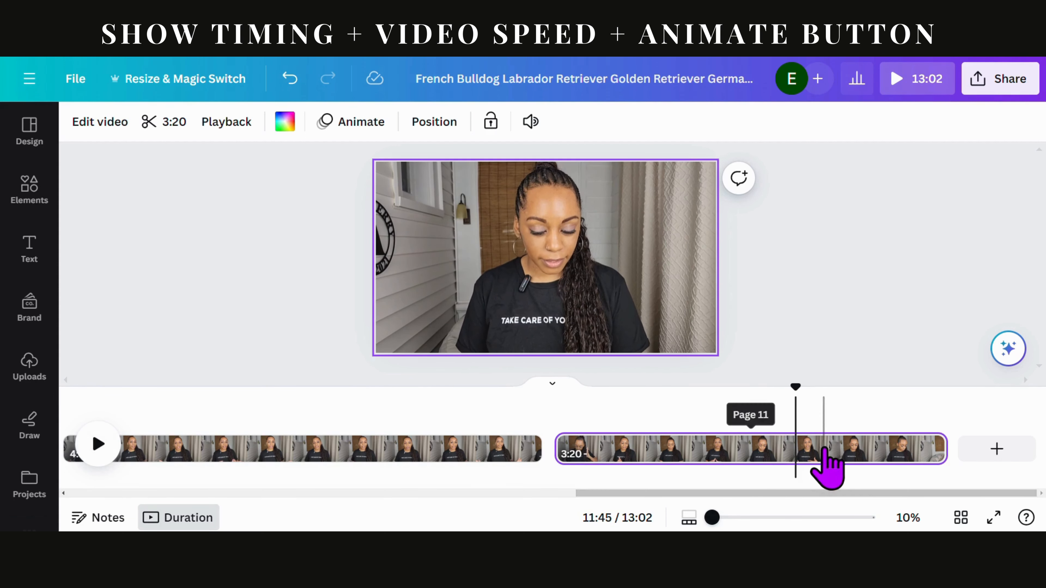
{"action": "left_click_drag", "start_coordinate": [799, 385], "coordinate": [854, 387]}
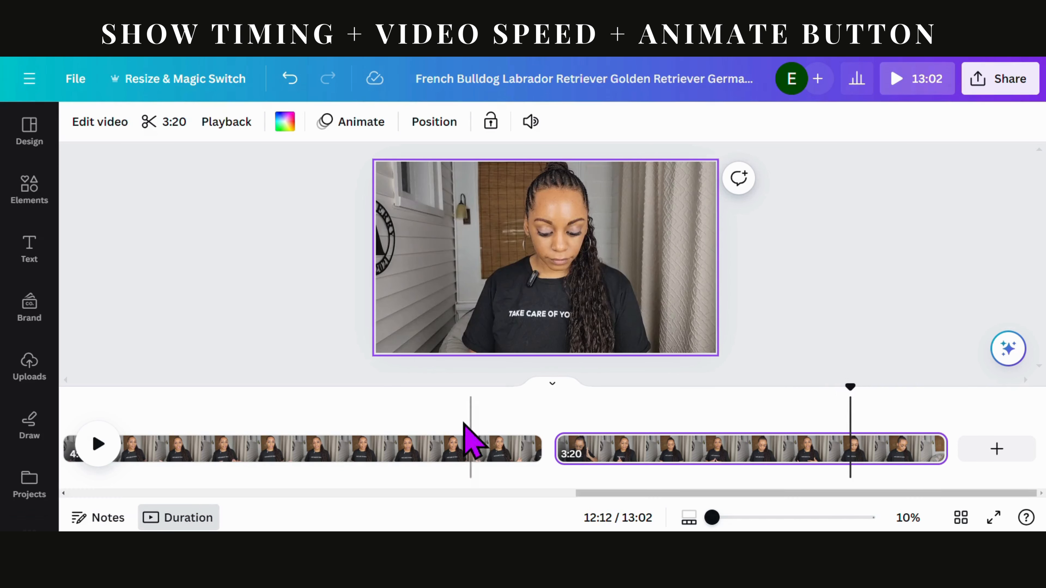
{"action": "left_click", "coordinate": [89, 436]}
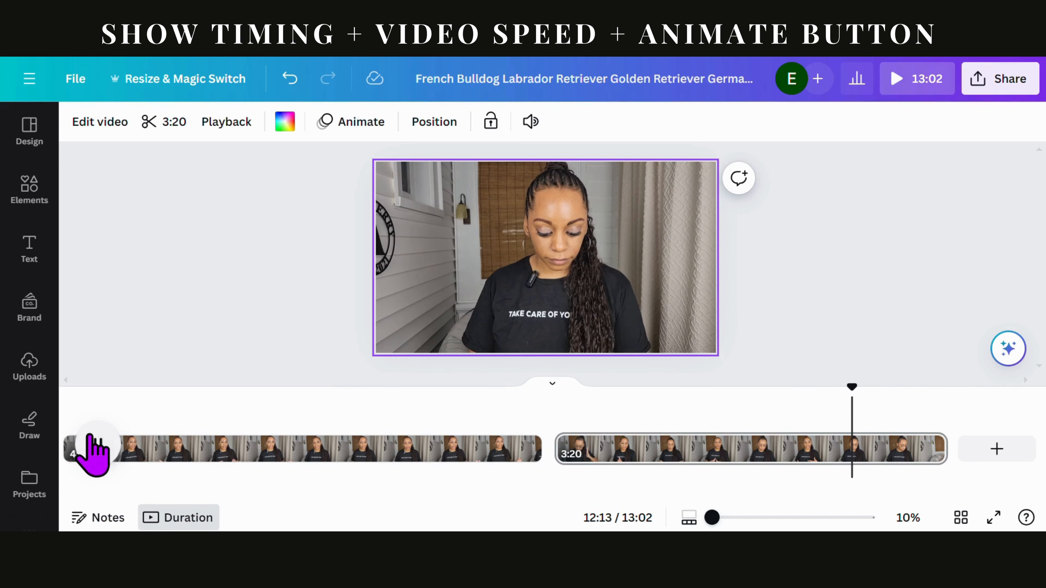
{"action": "left_click", "coordinate": [90, 436]}
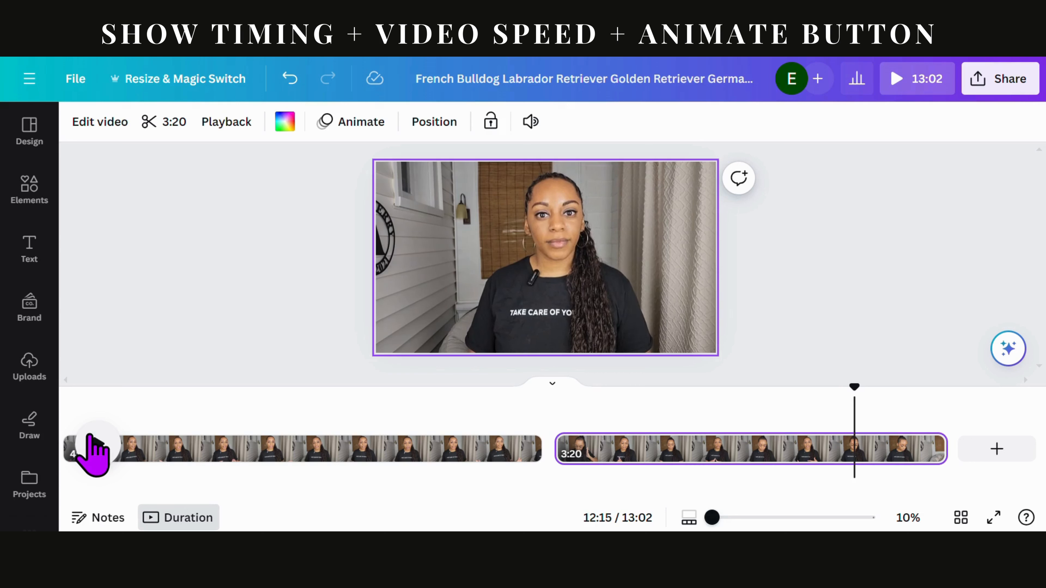
{"action": "key", "text": "s"}
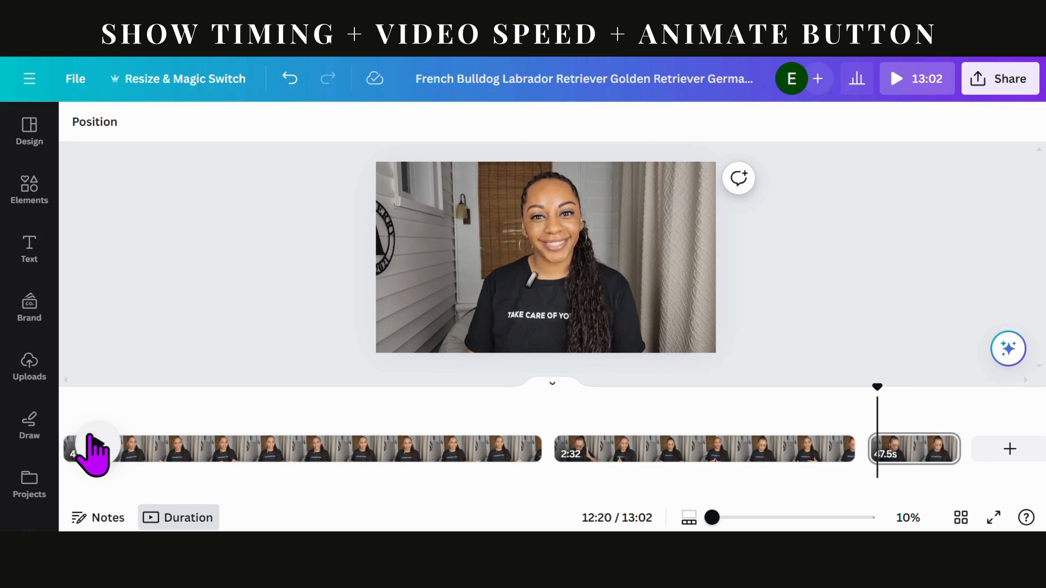
Split the last page again at 12:20 and delete the leftover 42.4 s page after the split
{"action": "key", "text": "s"}
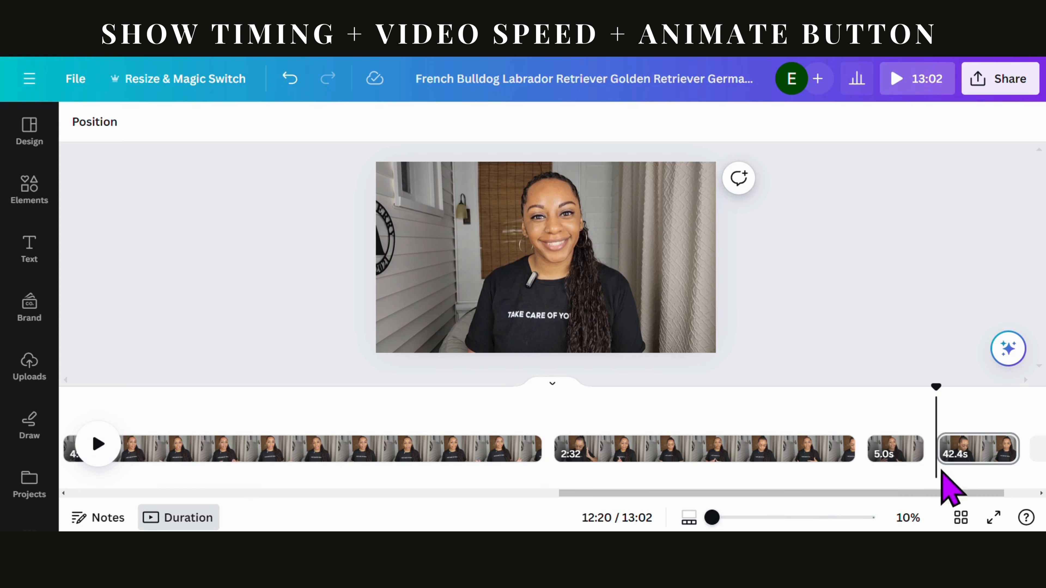
{"action": "right_click", "coordinate": [967, 453]}
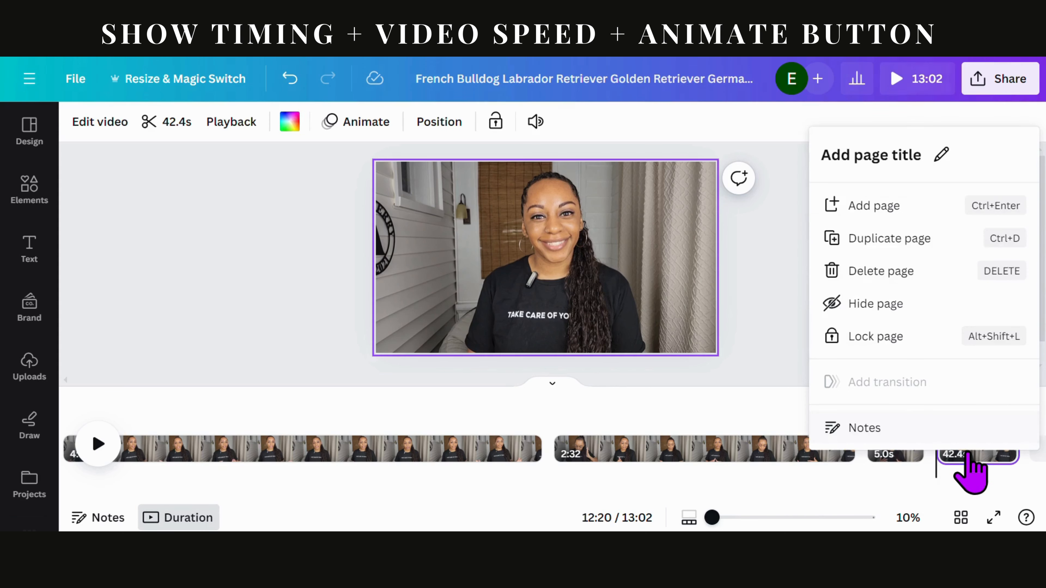
{"action": "left_click", "coordinate": [885, 270]}
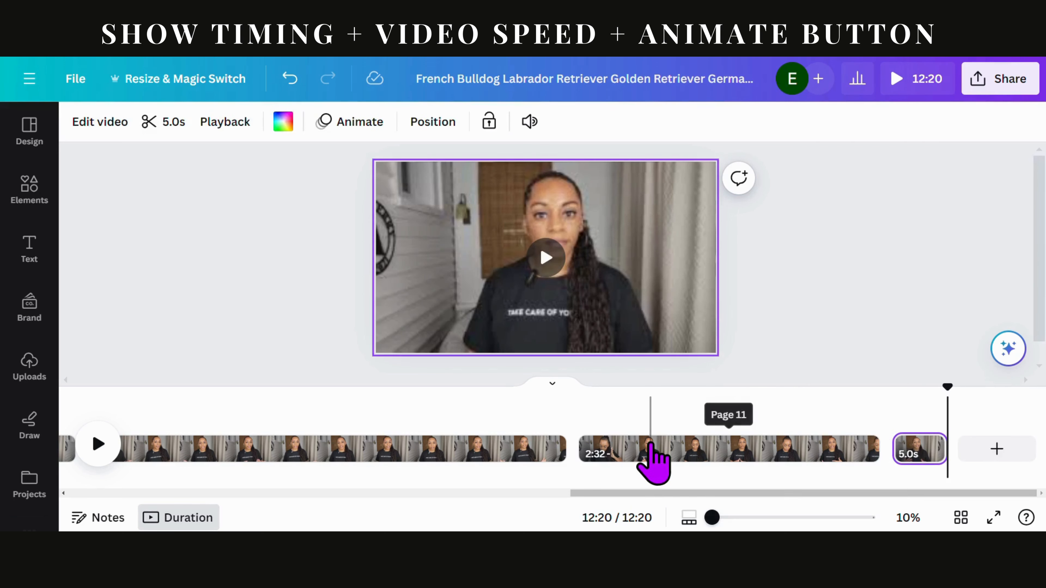
Delete the unwanted 2:32, 4:03 and 2:03 talking-head pages from the timeline
{"action": "right_click", "coordinate": [650, 445]}
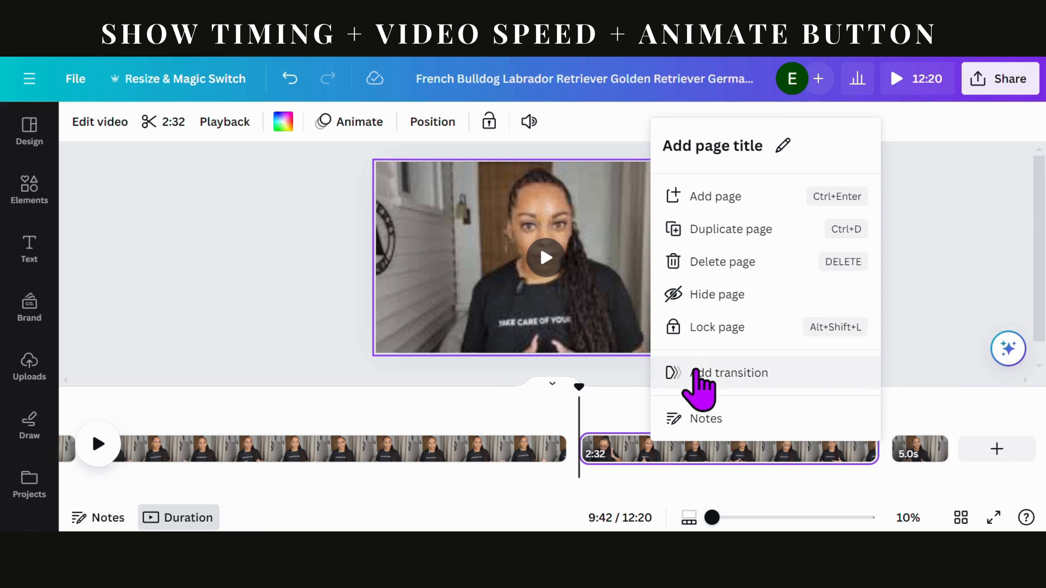
{"action": "left_click", "coordinate": [737, 263]}
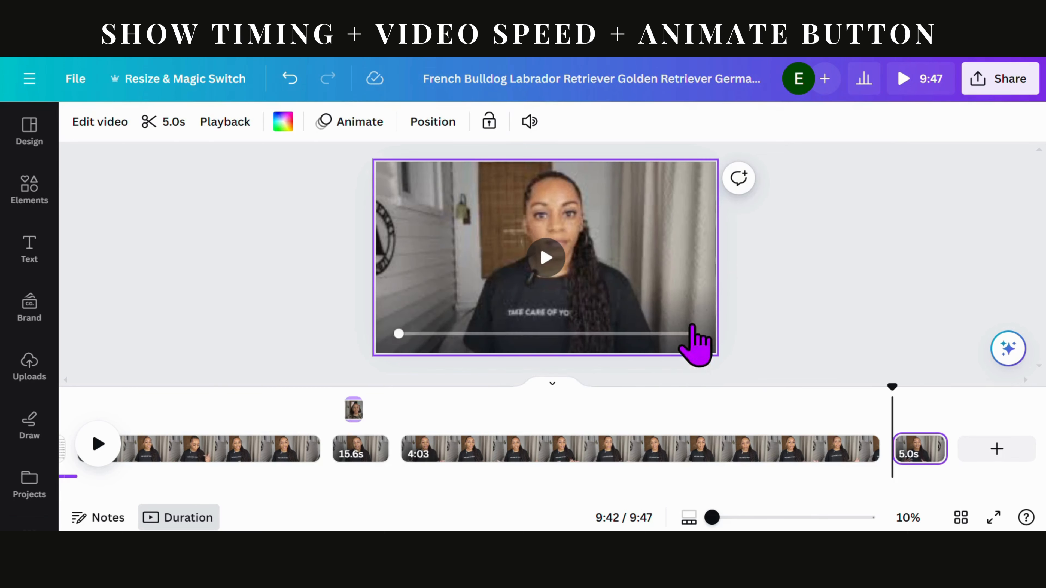
{"action": "right_click", "coordinate": [668, 451]}
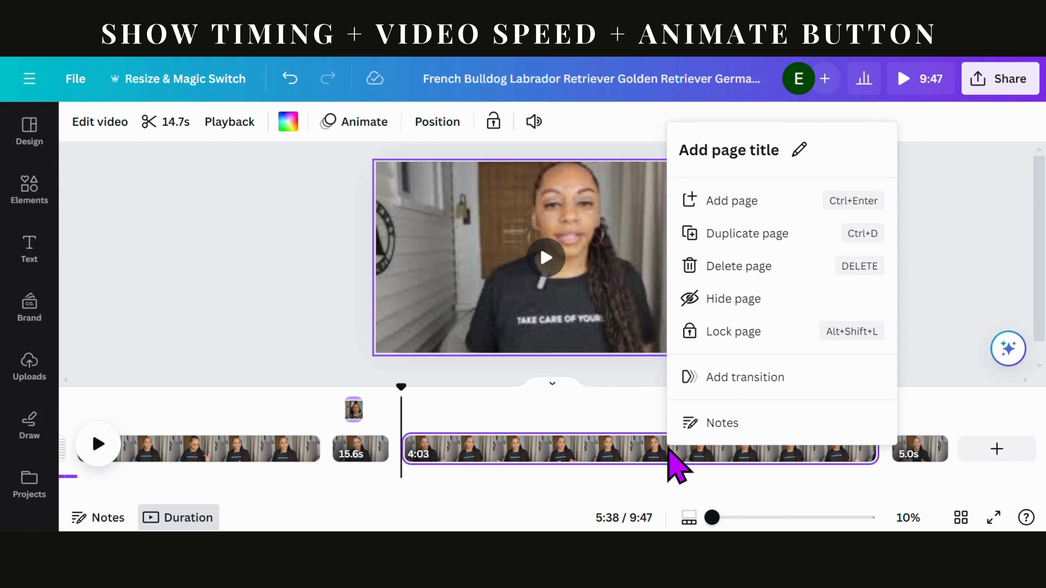
{"action": "left_click", "coordinate": [768, 271]}
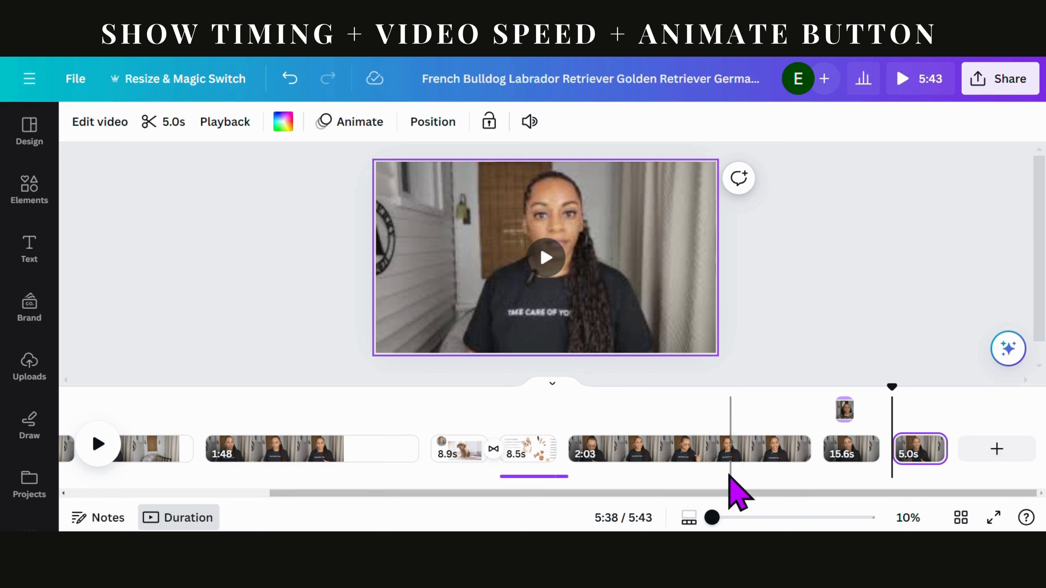
{"action": "right_click", "coordinate": [703, 458]}
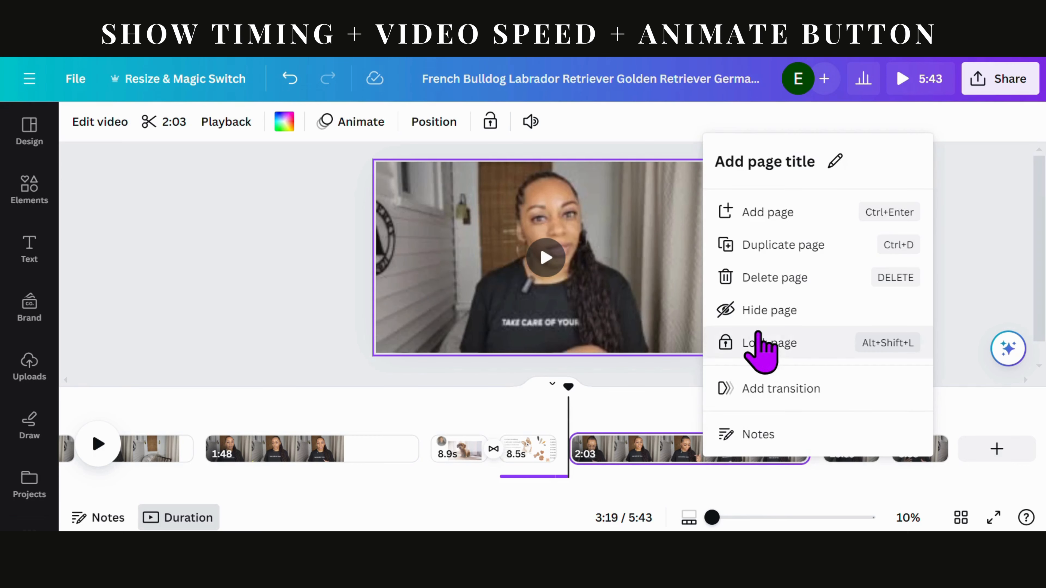
{"action": "left_click", "coordinate": [766, 280]}
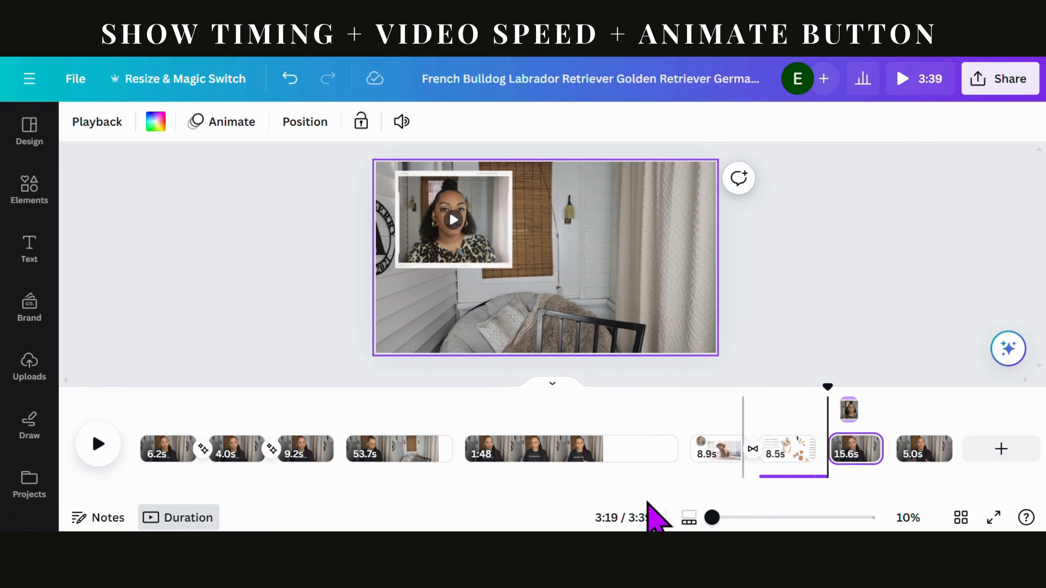
Delete the 1:48 page and the 53.7 s page that precede the puppy page
{"action": "right_click", "coordinate": [515, 451]}
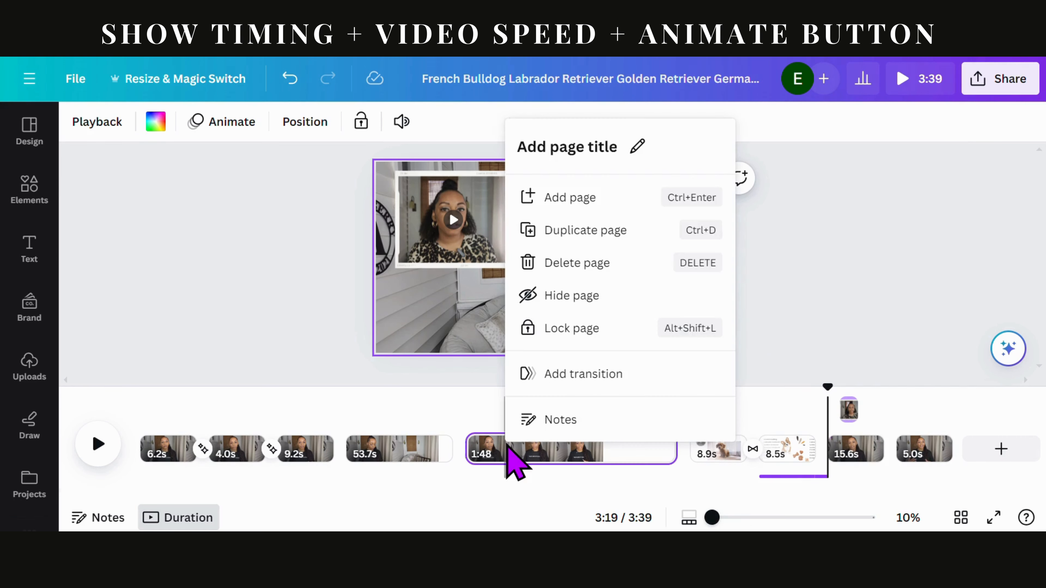
{"action": "left_click", "coordinate": [579, 263]}
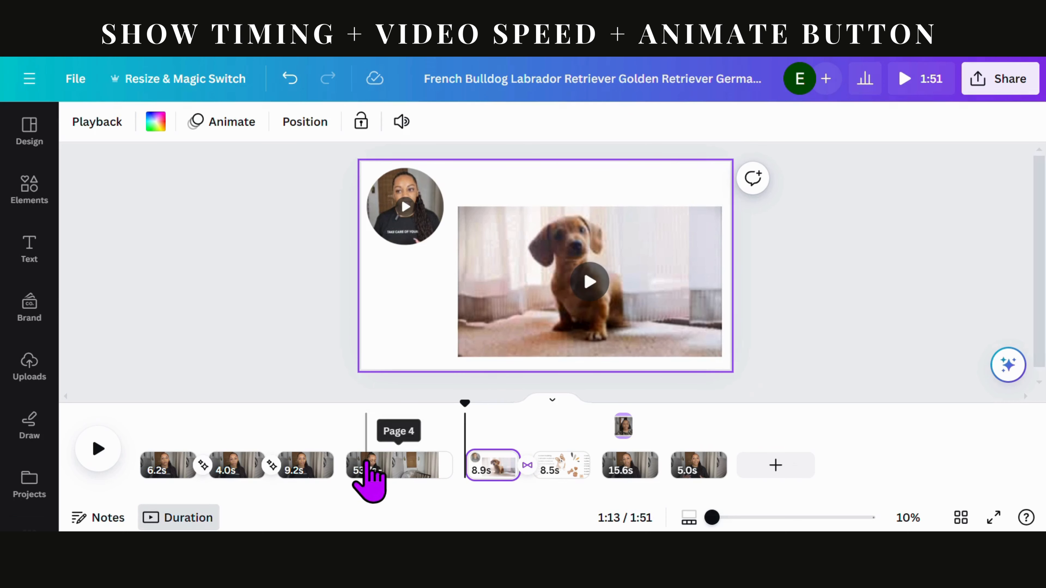
{"action": "right_click", "coordinate": [360, 458]}
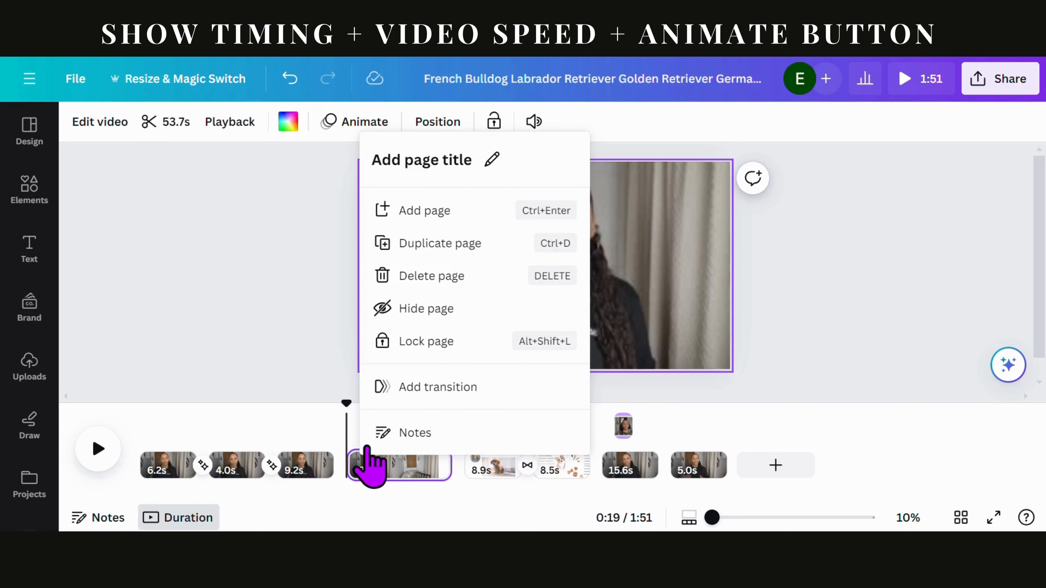
{"action": "left_click", "coordinate": [450, 277]}
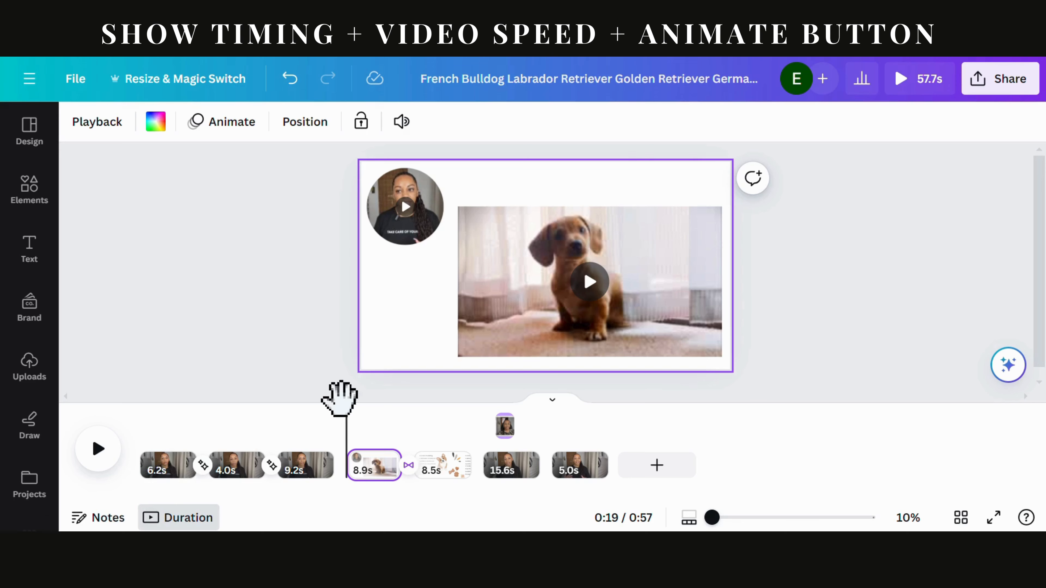
Hide the timing of the overlay clip on the 15.6 s page and return the playhead to the video's start
{"action": "left_click_drag", "start_coordinate": [342, 402], "coordinate": [132, 423]}
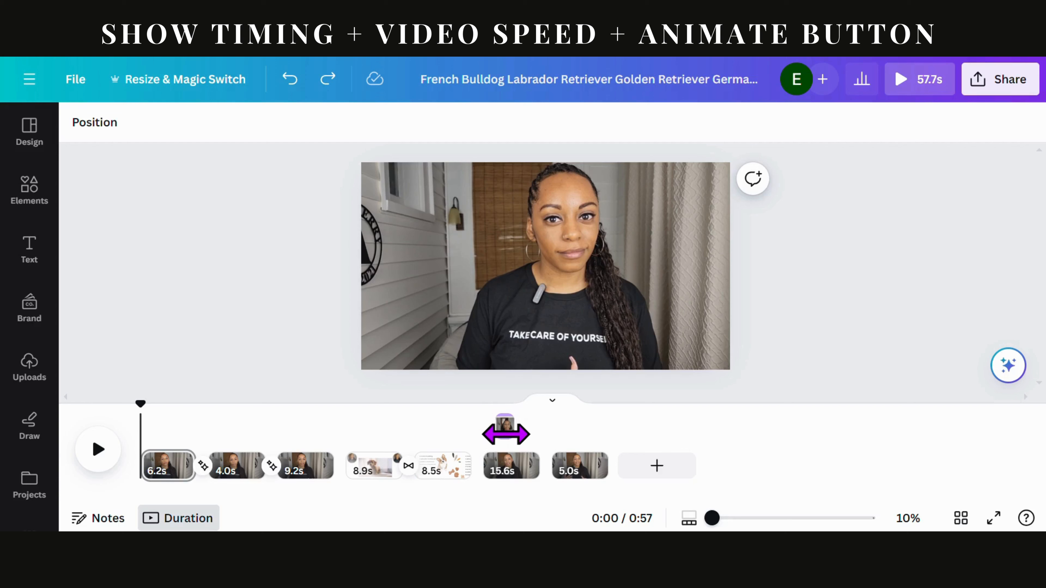
{"action": "left_click", "coordinate": [506, 434]}
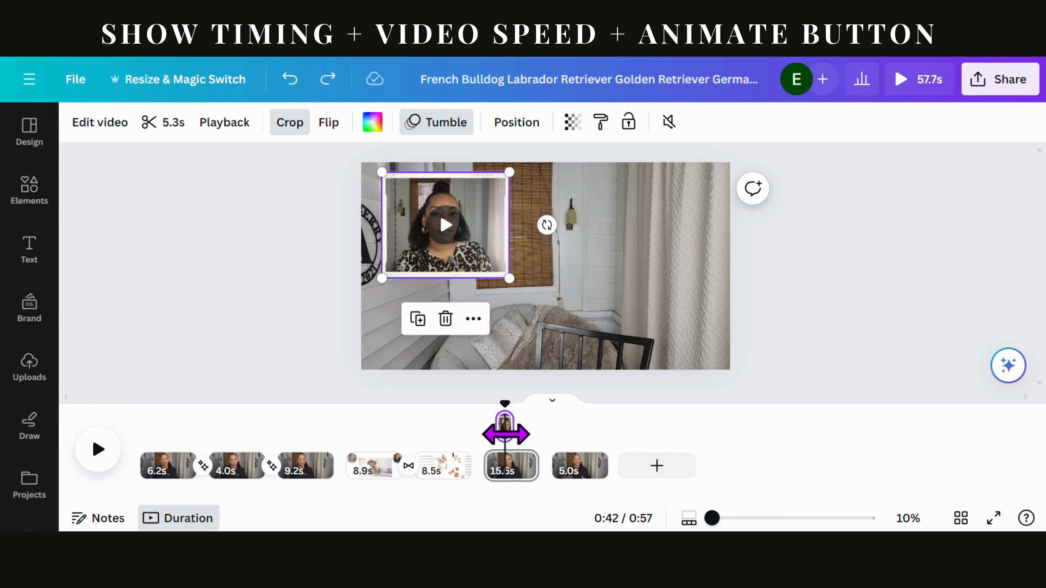
{"action": "right_click", "coordinate": [478, 237]}
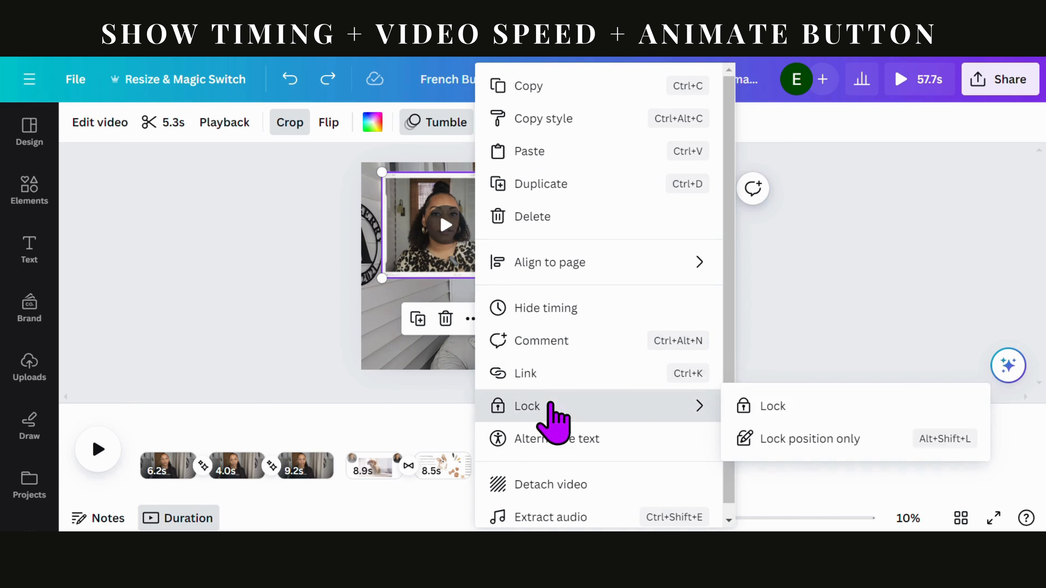
{"action": "left_click", "coordinate": [564, 309]}
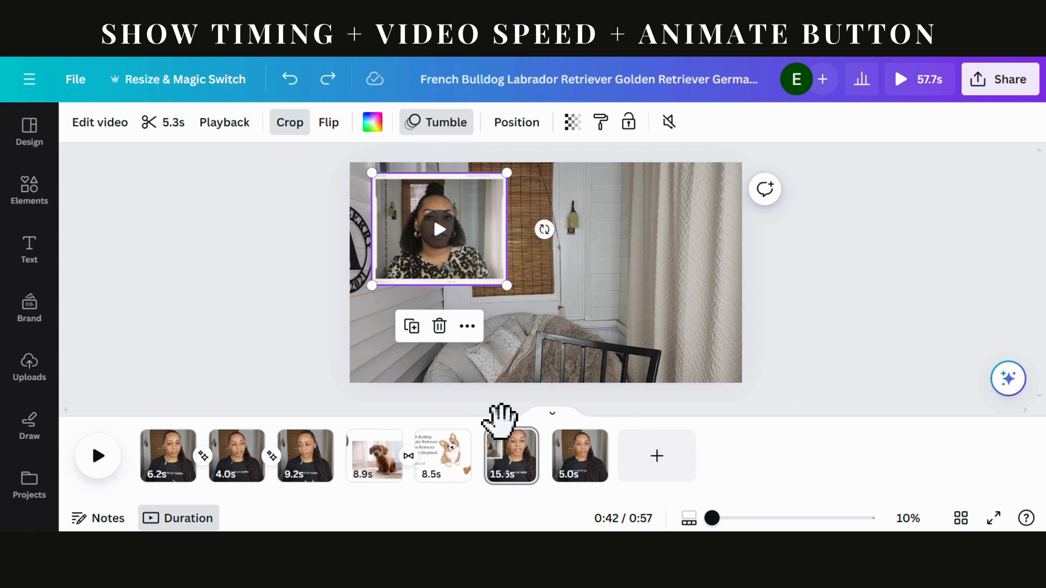
{"action": "left_click_drag", "start_coordinate": [109, 394], "coordinate": [112, 395]}
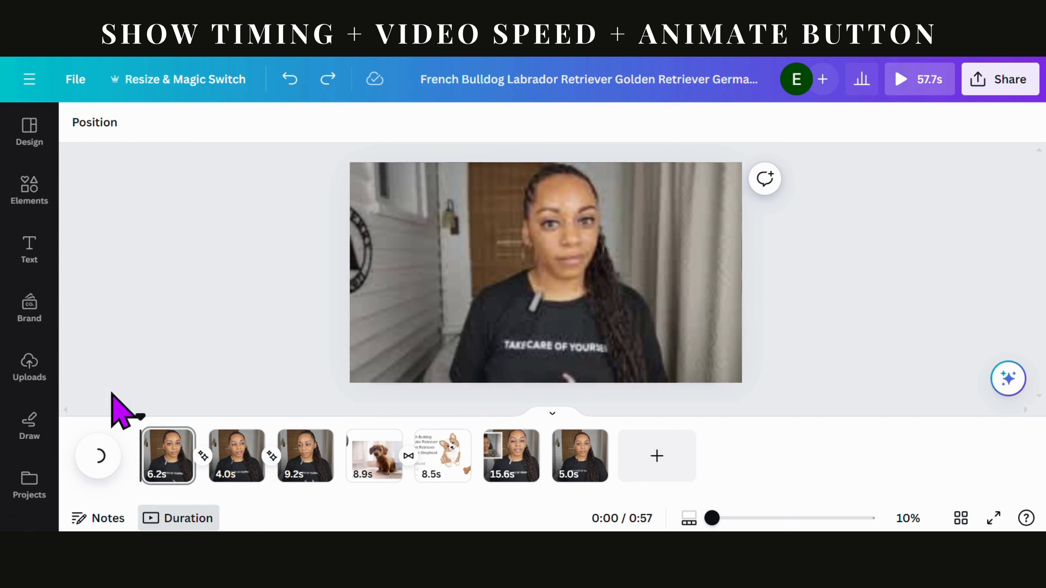
Rename the design as Edit 101
{"action": "left_click", "coordinate": [564, 78]}
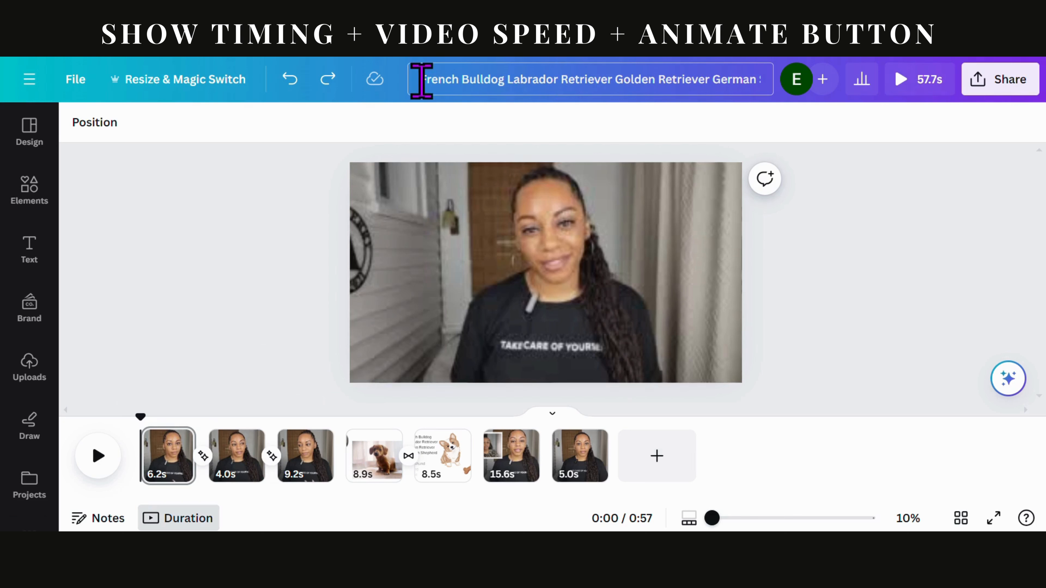
{"action": "left_click_drag", "start_coordinate": [421, 80], "coordinate": [800, 108]}
{"action": "key", "text": "BackSpace"}
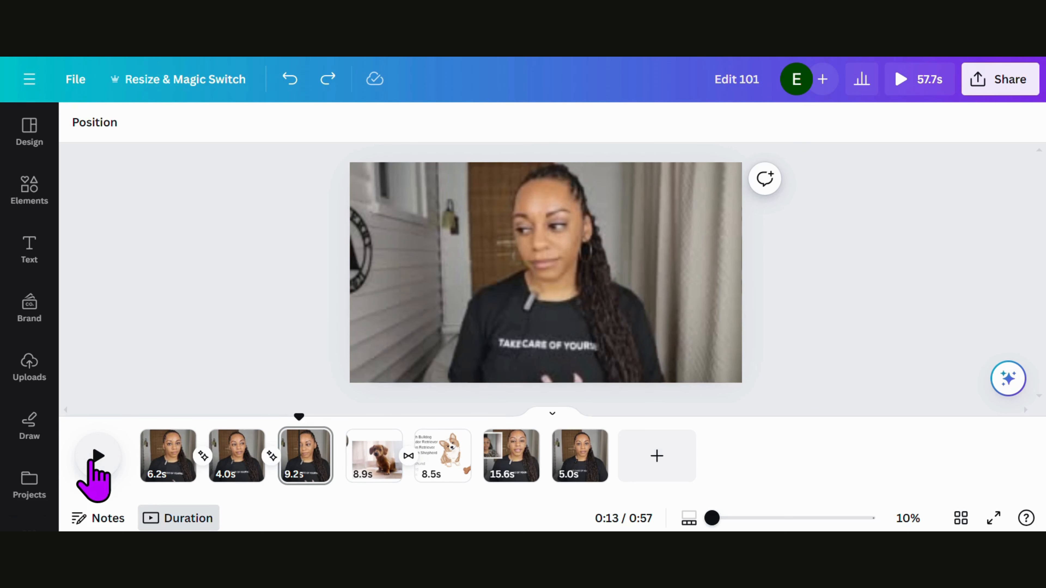
Browse the video templates, add a blank page and move it to the start of the timeline
{"action": "left_click", "coordinate": [29, 131]}
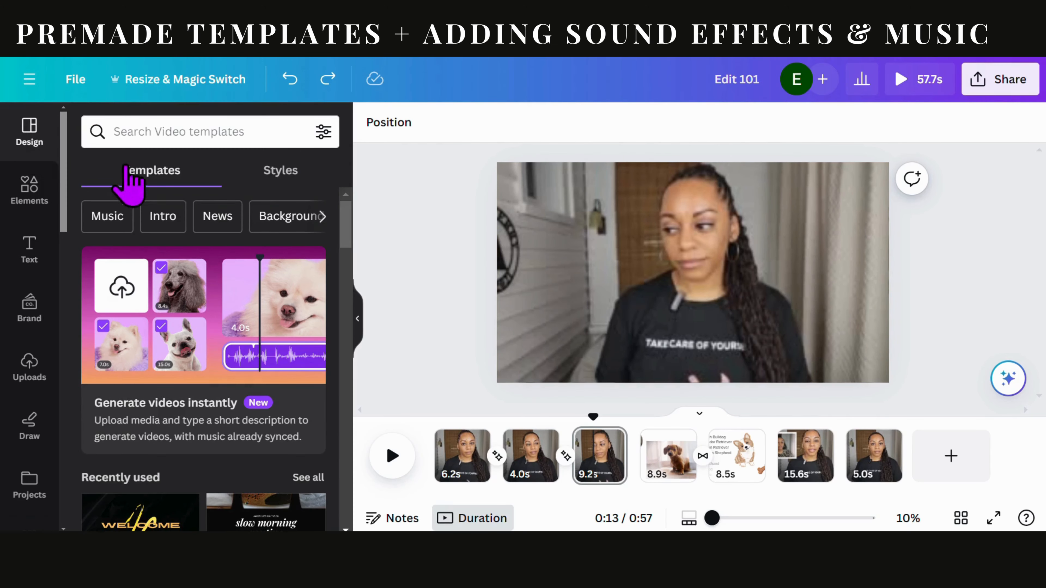
{"action": "left_click_drag", "start_coordinate": [349, 224], "coordinate": [346, 330]}
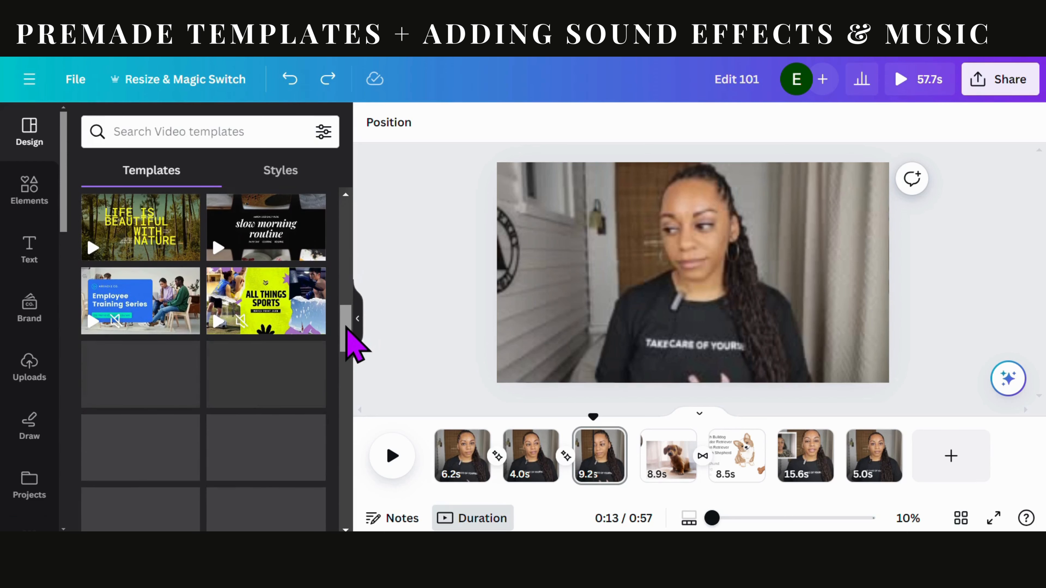
{"action": "left_click", "coordinate": [949, 465]}
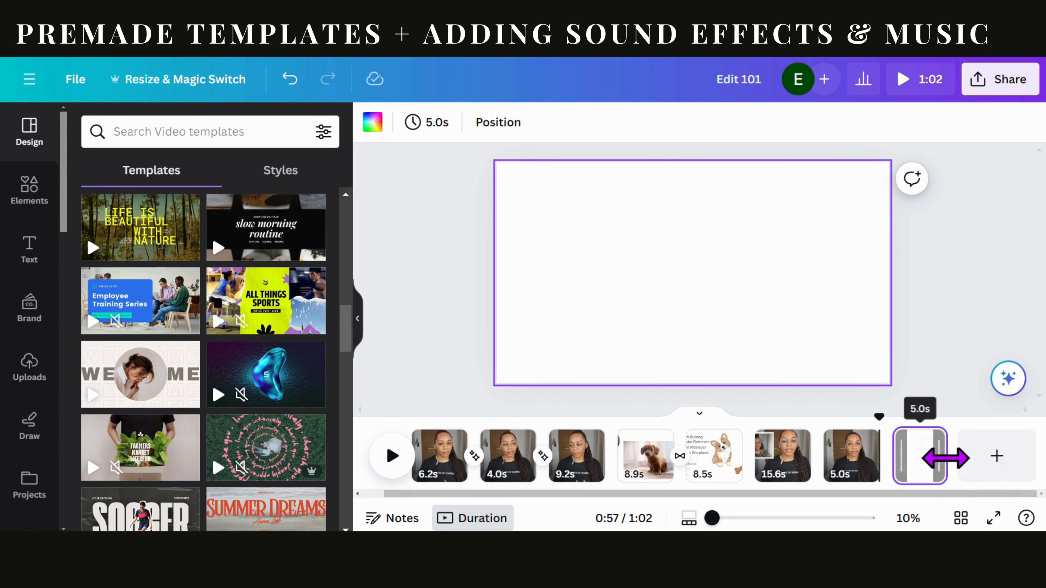
{"action": "left_click_drag", "start_coordinate": [916, 455], "coordinate": [432, 457]}
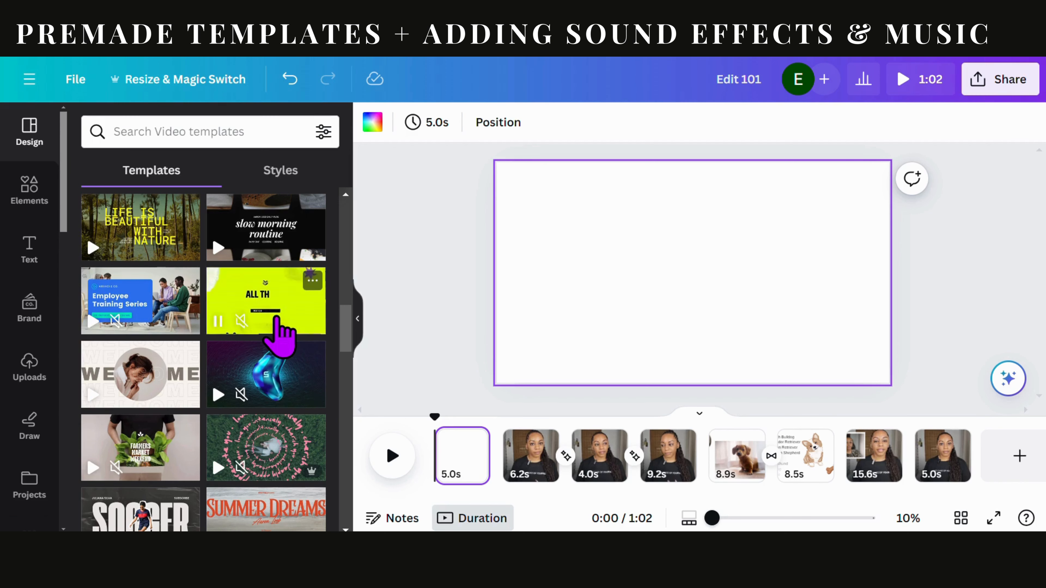
Apply the "slow morning routine" page of the Black White Aesthetic Daily Vlog YouTube Video template to the blank first page and preview it
{"action": "scroll", "coordinate": [279, 334], "scroll_direction": "up", "scroll_amount": 1}
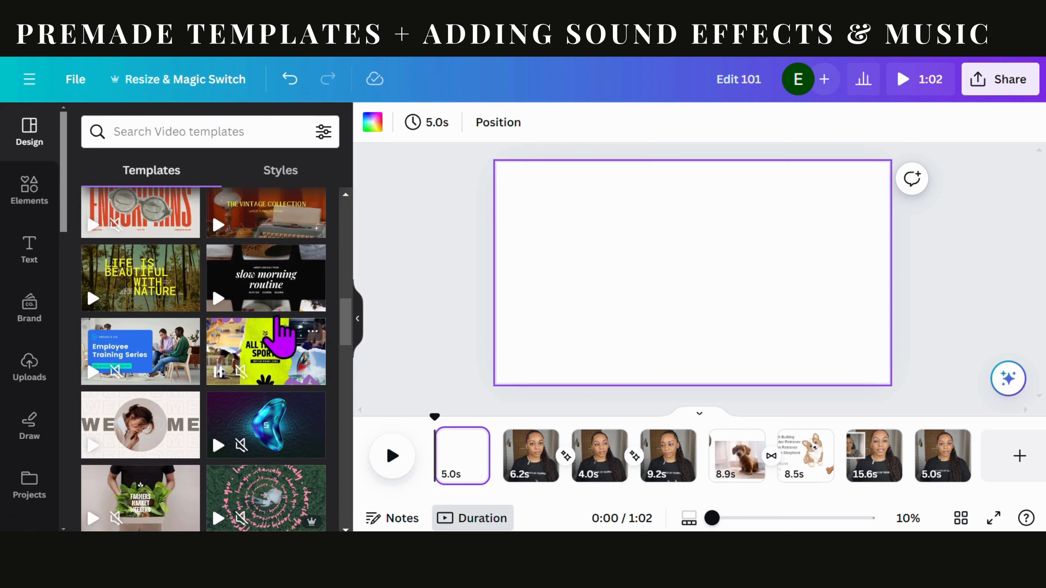
{"action": "scroll", "coordinate": [279, 335], "scroll_direction": "up", "scroll_amount": 1}
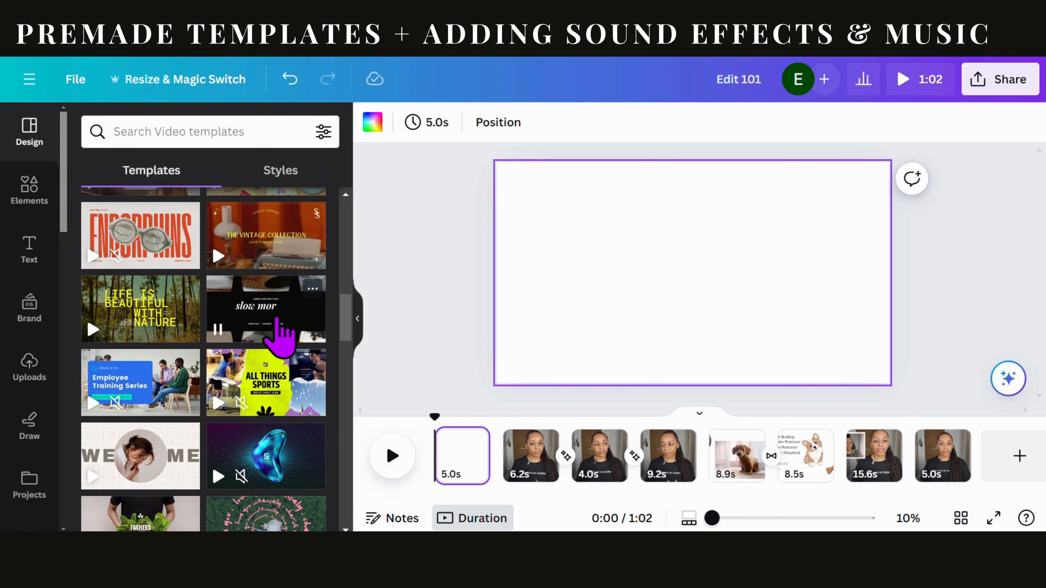
{"action": "left_click", "coordinate": [278, 320]}
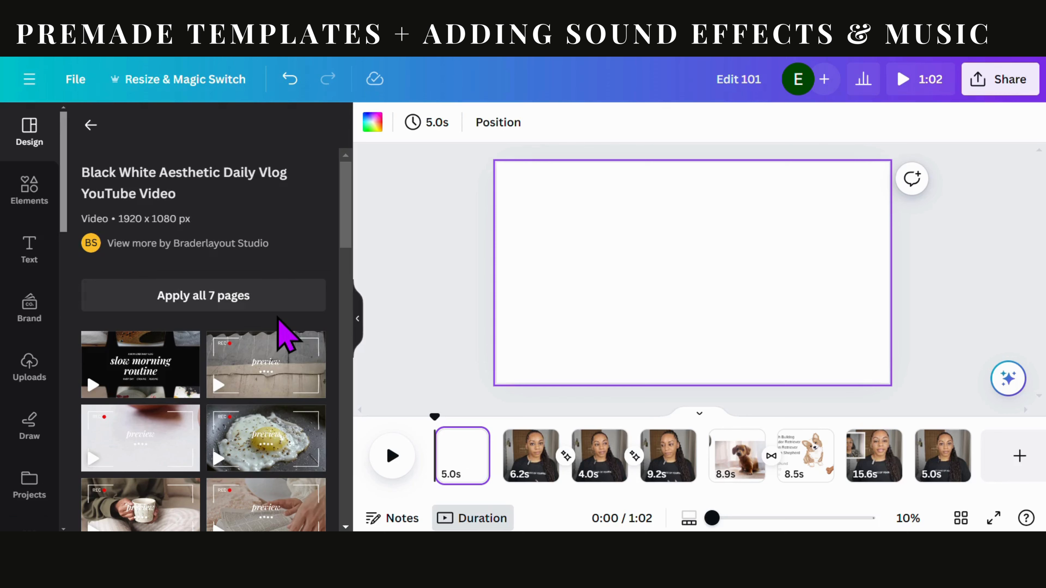
{"action": "scroll", "coordinate": [278, 319], "scroll_direction": "down", "scroll_amount": 3}
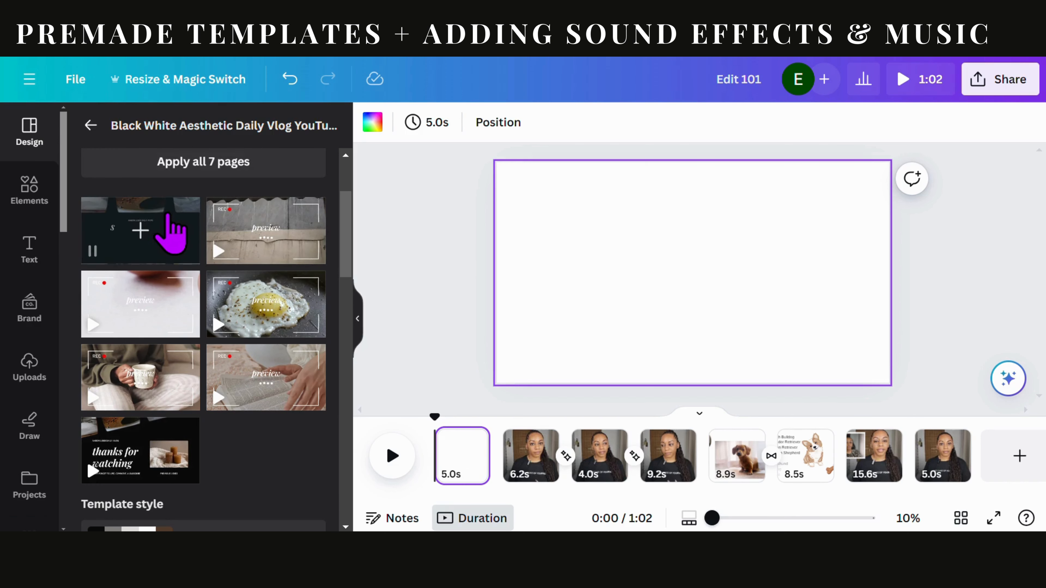
{"action": "left_click", "coordinate": [172, 233]}
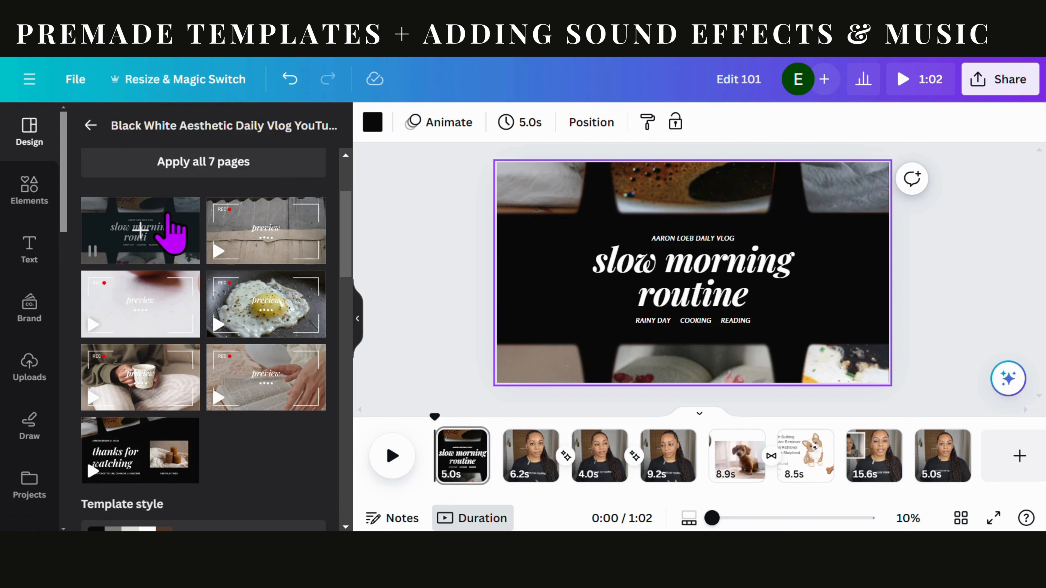
{"action": "left_click", "coordinate": [396, 455]}
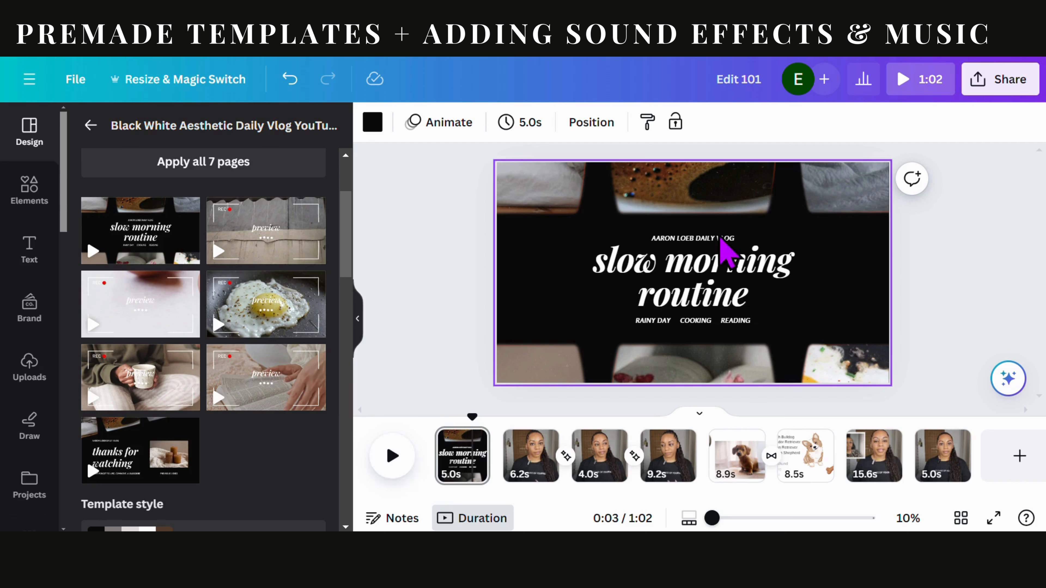
Replace the "slow morning routine" title on the first page with "ABC’s"
{"action": "left_click", "coordinate": [747, 294]}
{"action": "left_click", "coordinate": [749, 293]}
{"action": "left_click", "coordinate": [756, 293]}
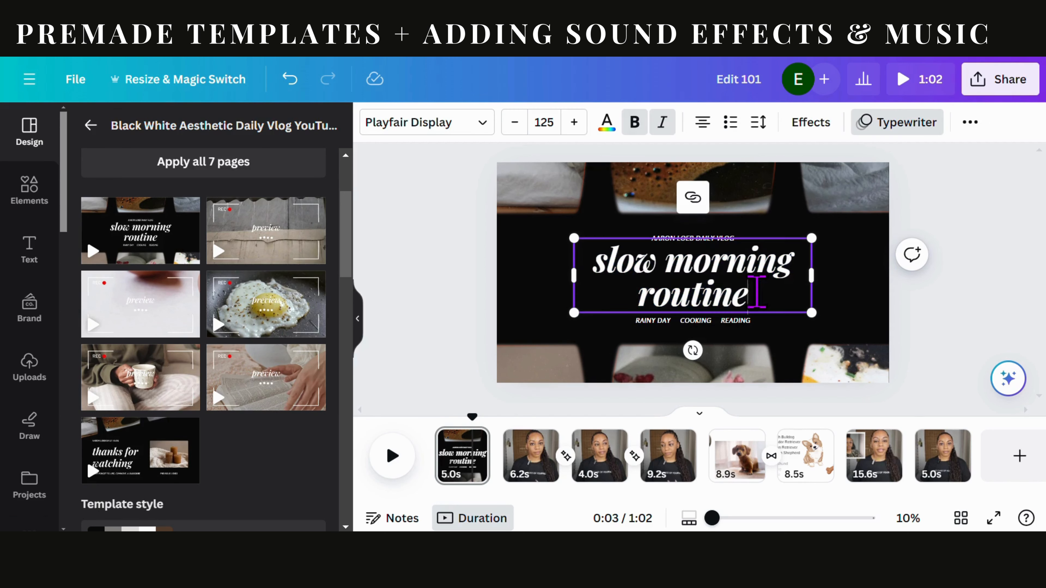
{"action": "left_click_drag", "start_coordinate": [753, 293], "coordinate": [597, 270]}
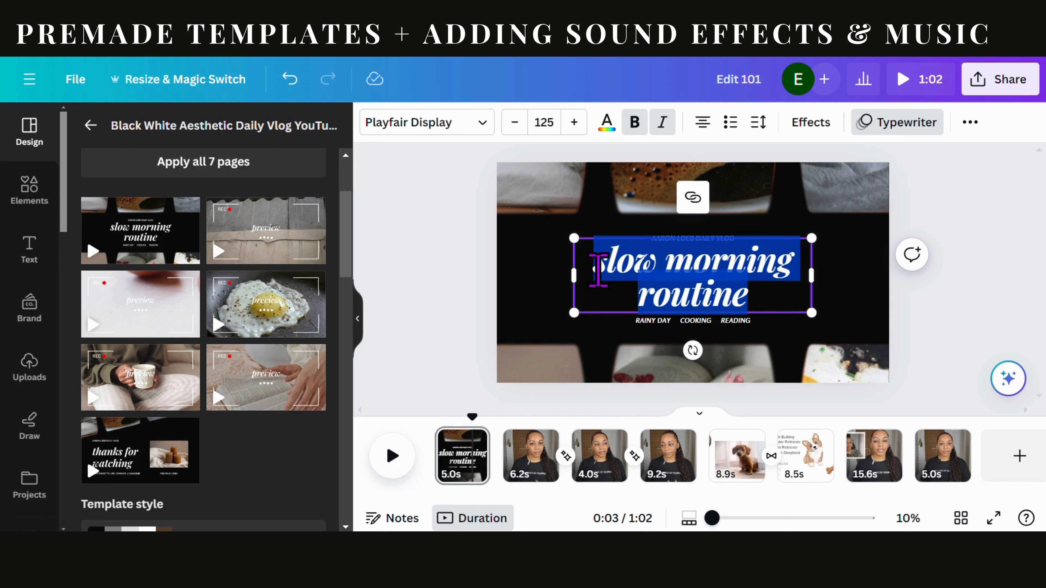
{"action": "type", "text": "ABC’s"}
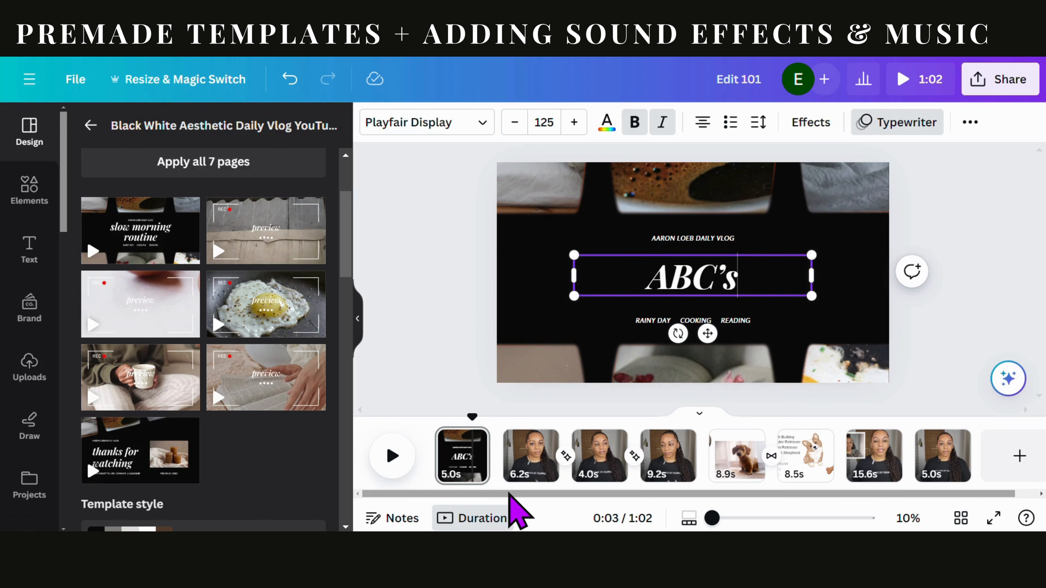
Try moving the upper filmstrip image down over the title and undo the move
{"action": "left_click_drag", "start_coordinate": [649, 222], "coordinate": [682, 343]}
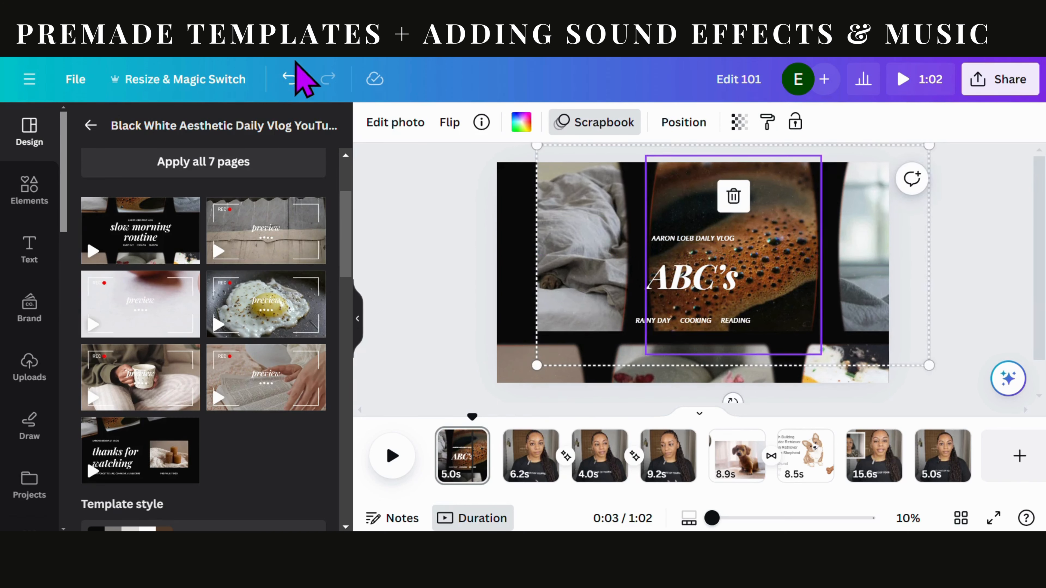
{"action": "left_click", "coordinate": [293, 82]}
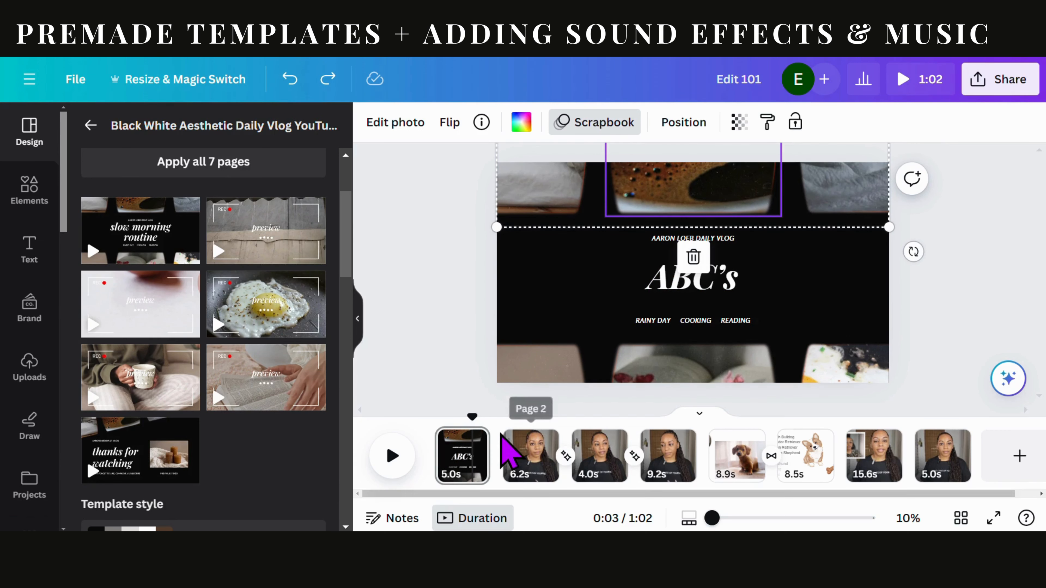
Add a page after the title page, try the fried-egg preview template page on it and undo that template
{"action": "mouse_move", "coordinate": [500, 447]}
{"action": "left_click", "coordinate": [506, 443]}
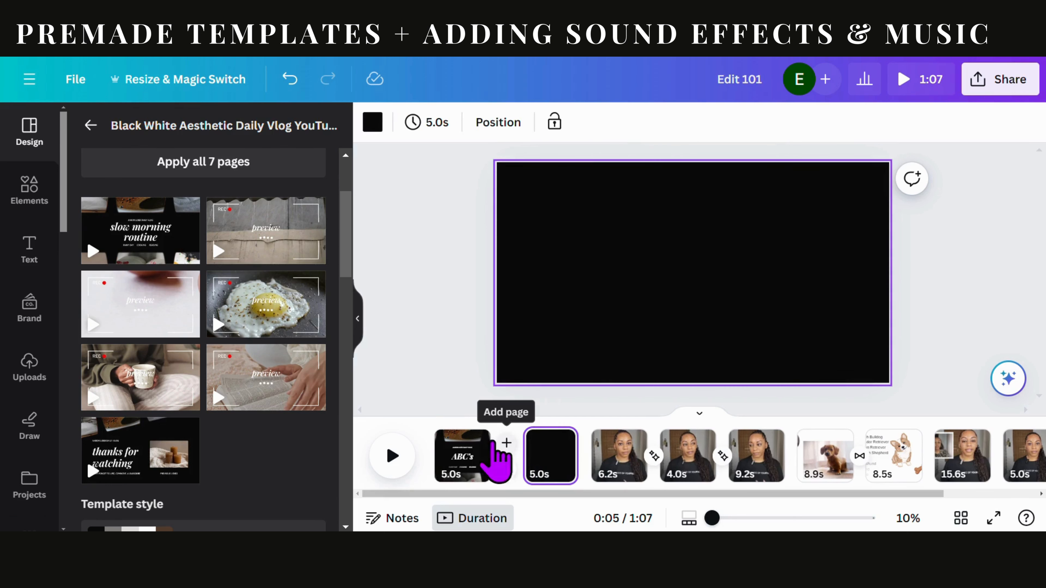
{"action": "left_click", "coordinate": [260, 319]}
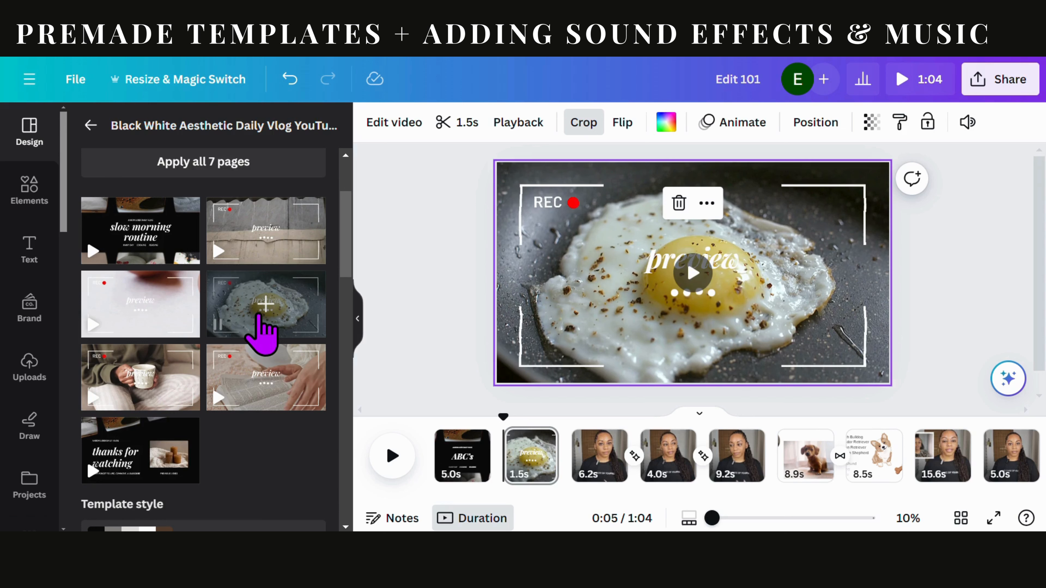
{"action": "left_click", "coordinate": [290, 79]}
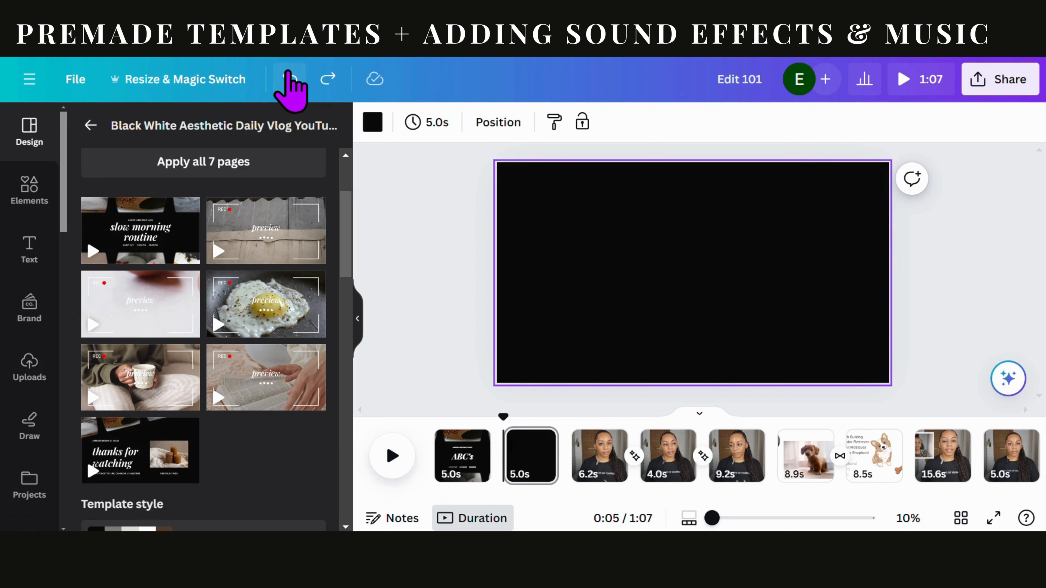
Try the "All Things Sports" intro template on the blank second page, preview it, and undo both the template and the added page
{"action": "left_click", "coordinate": [89, 125]}
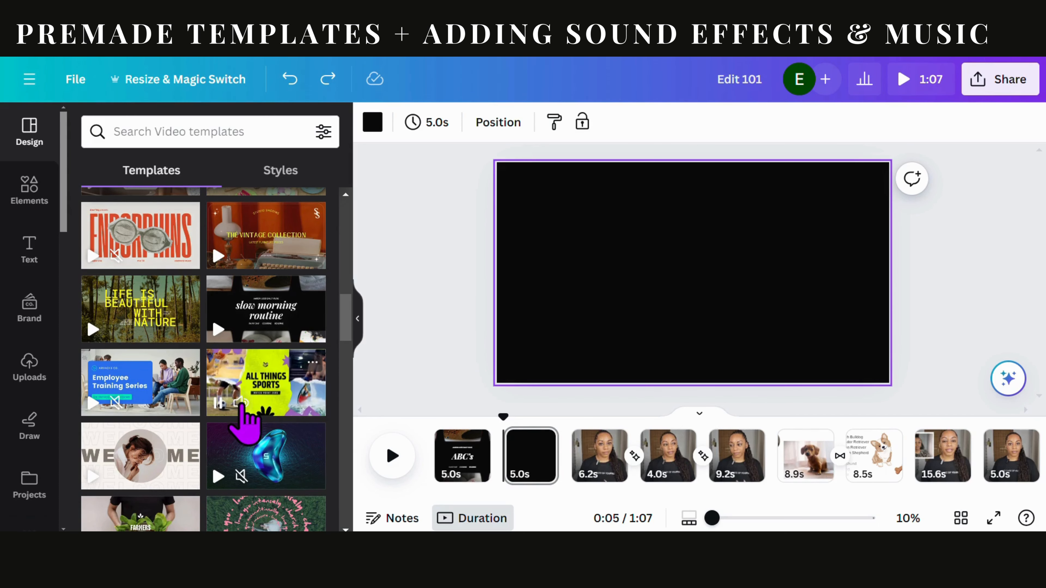
{"action": "left_click", "coordinate": [268, 391]}
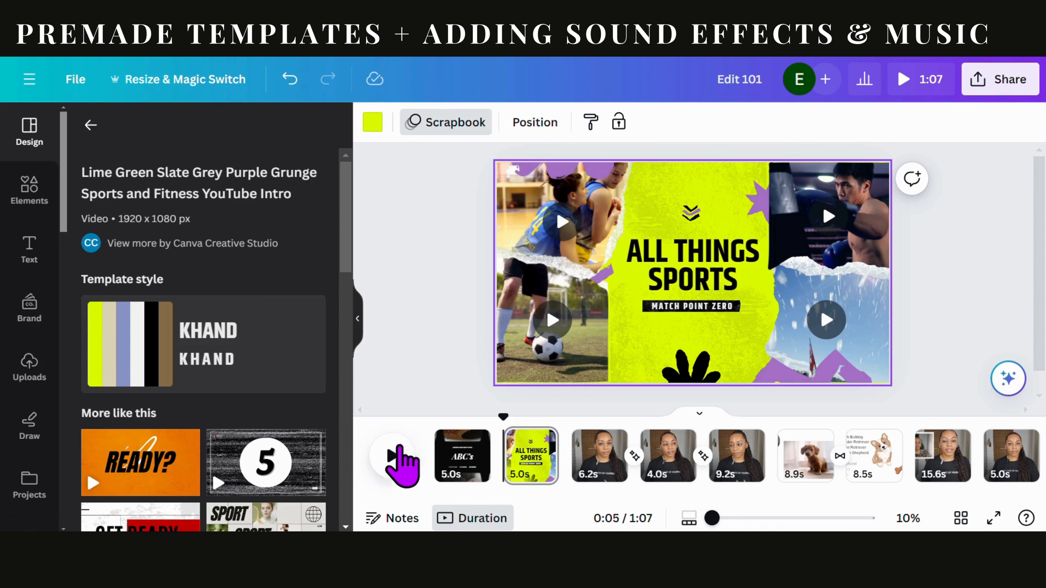
{"action": "left_click", "coordinate": [391, 455]}
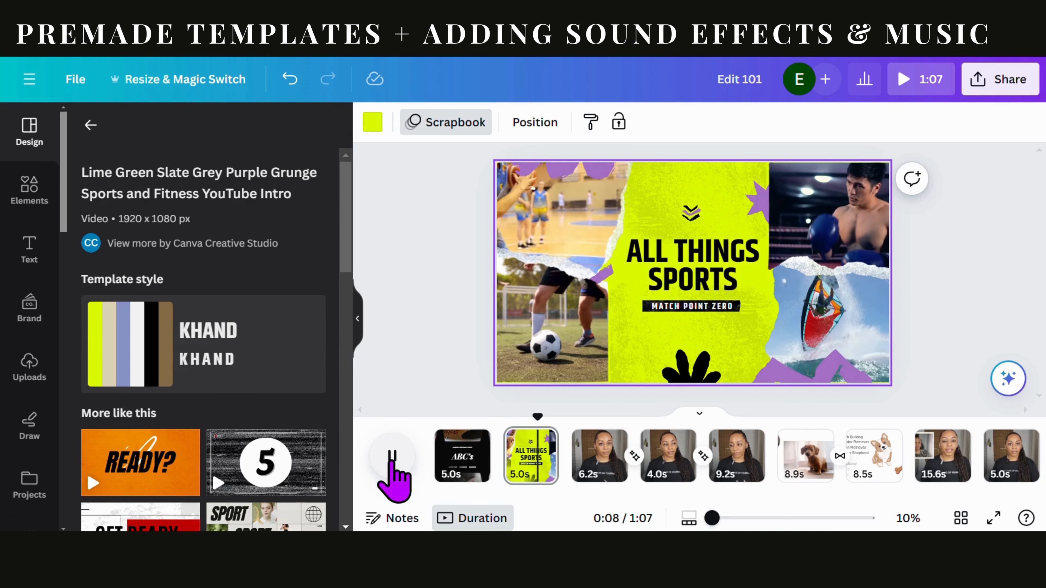
{"action": "left_click", "coordinate": [392, 455]}
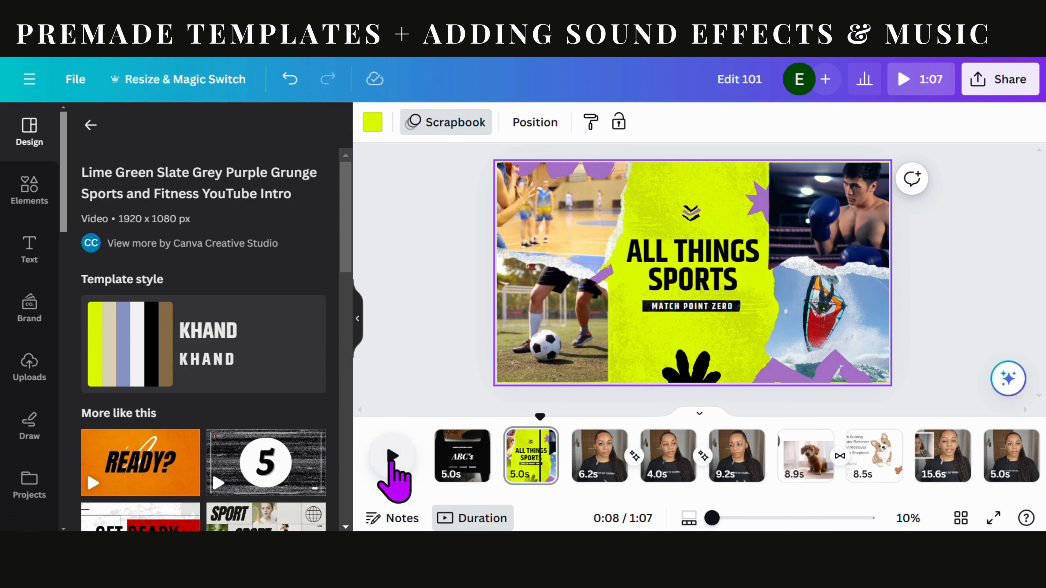
{"action": "left_click", "coordinate": [288, 80]}
{"action": "left_click", "coordinate": [288, 80]}
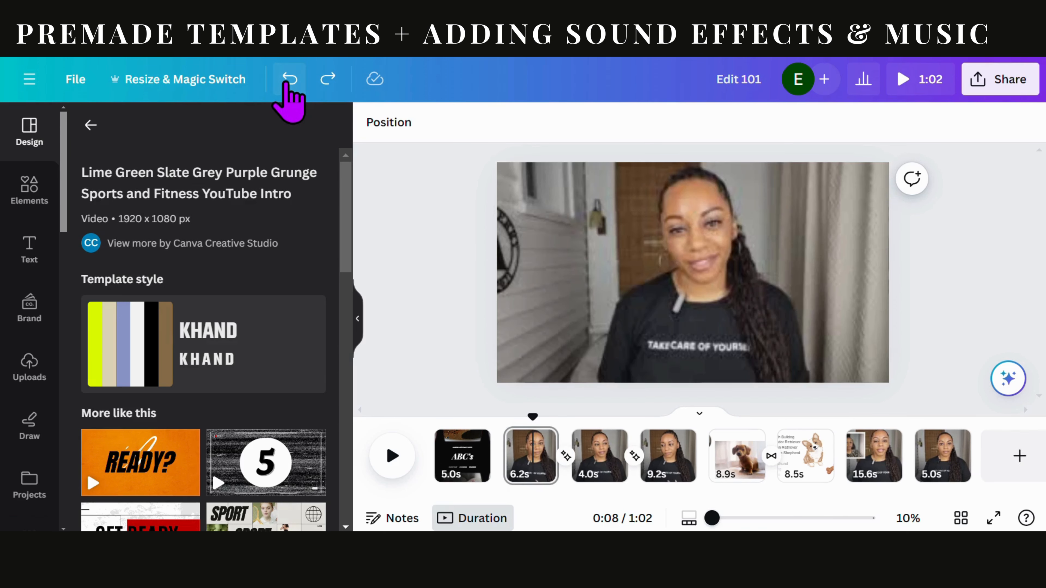
Add a Flow transition with a 1-second duration between the "ABC’s" title page and the first talking-head clip
{"action": "left_click", "coordinate": [465, 441]}
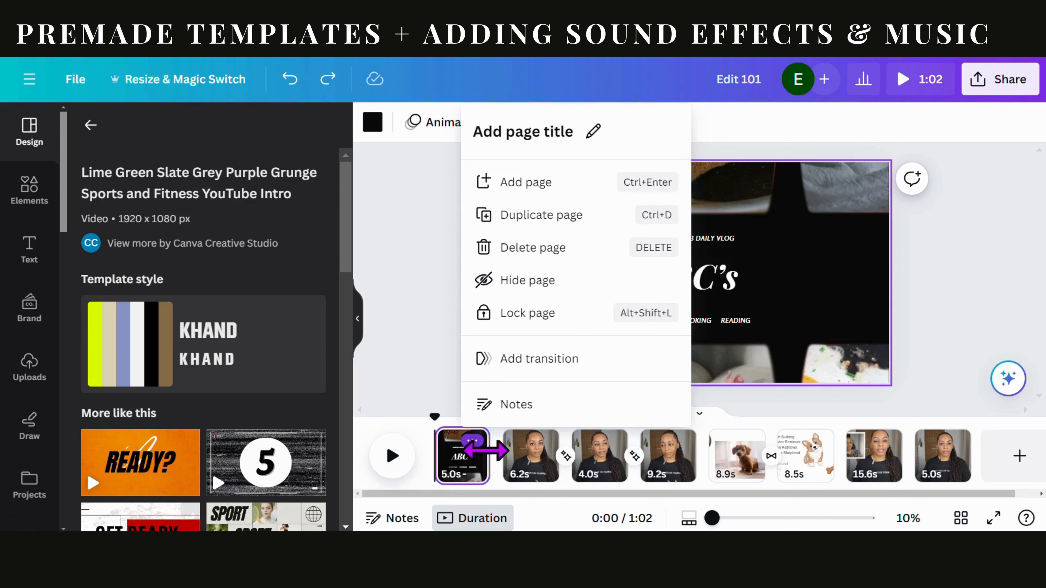
{"action": "left_click", "coordinate": [507, 467]}
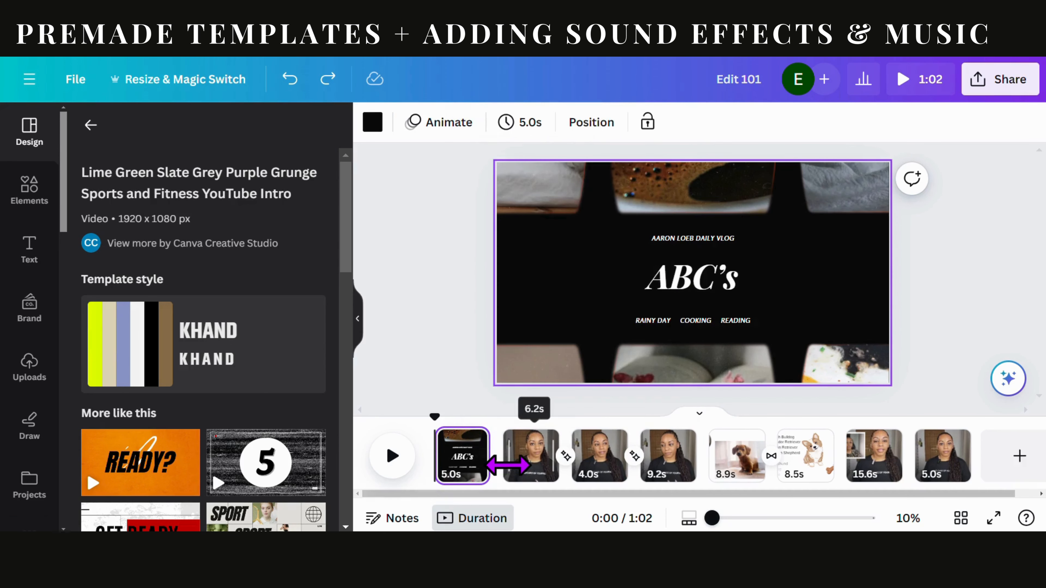
{"action": "left_click", "coordinate": [357, 323]}
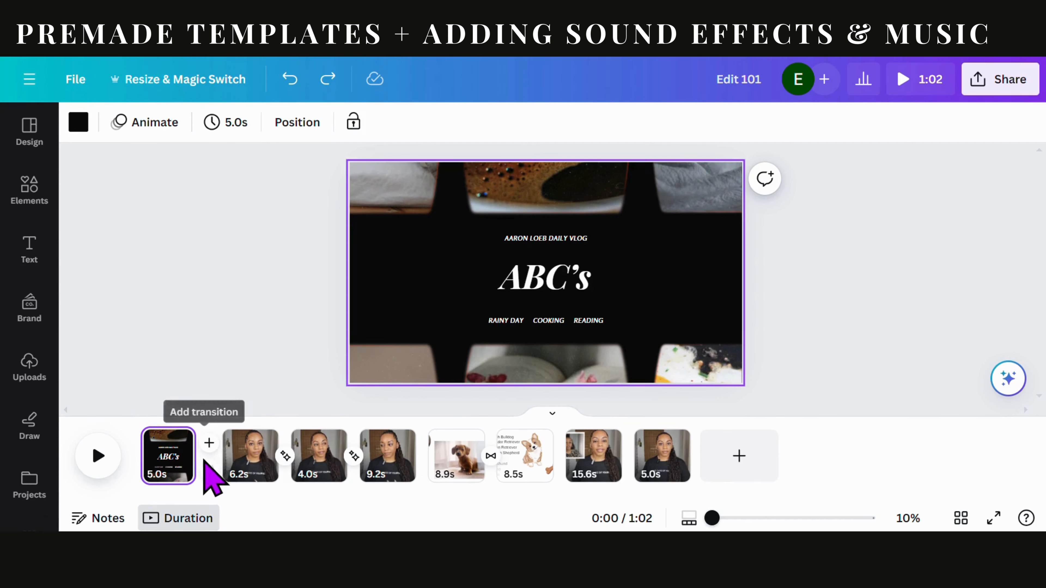
{"action": "left_click", "coordinate": [210, 466]}
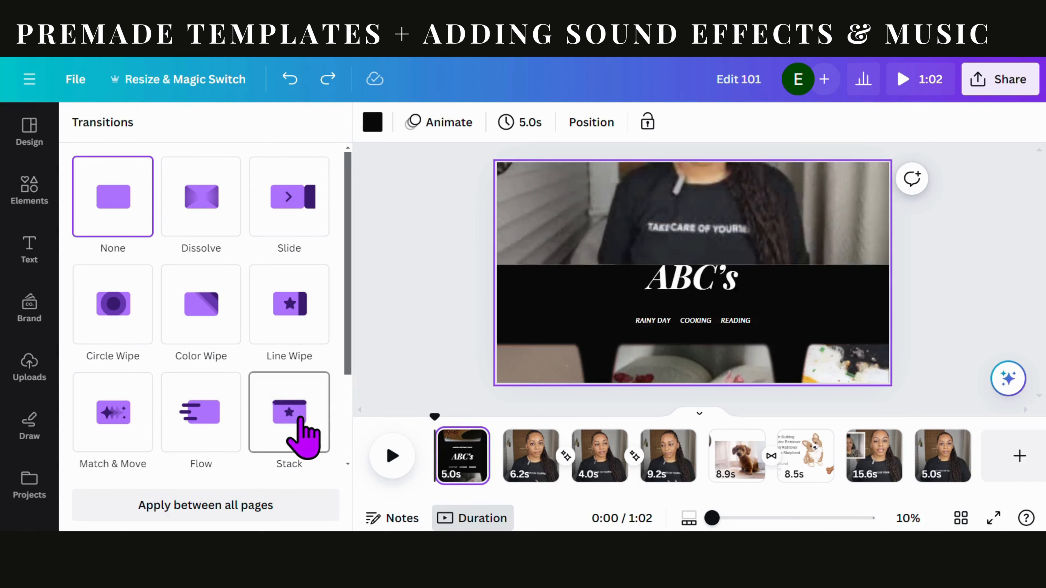
{"action": "left_click", "coordinate": [228, 420]}
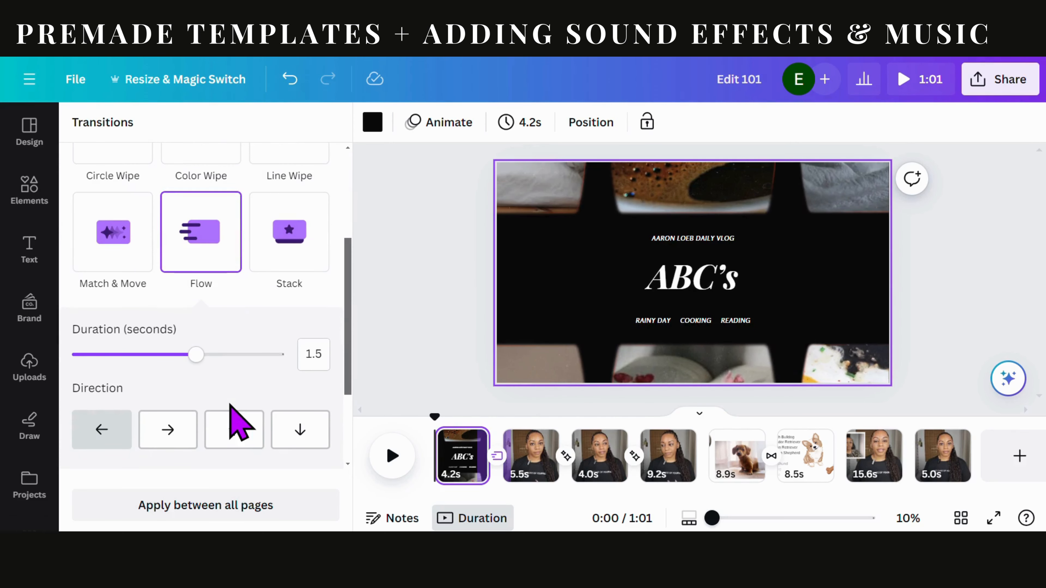
{"action": "left_click_drag", "start_coordinate": [196, 354], "coordinate": [151, 355]}
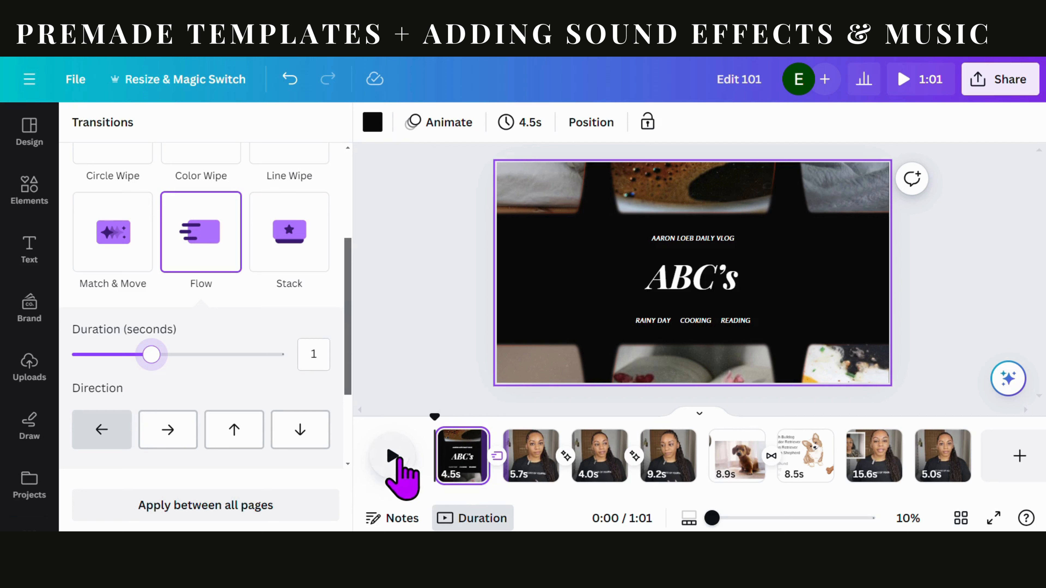
{"action": "left_click", "coordinate": [389, 399]}
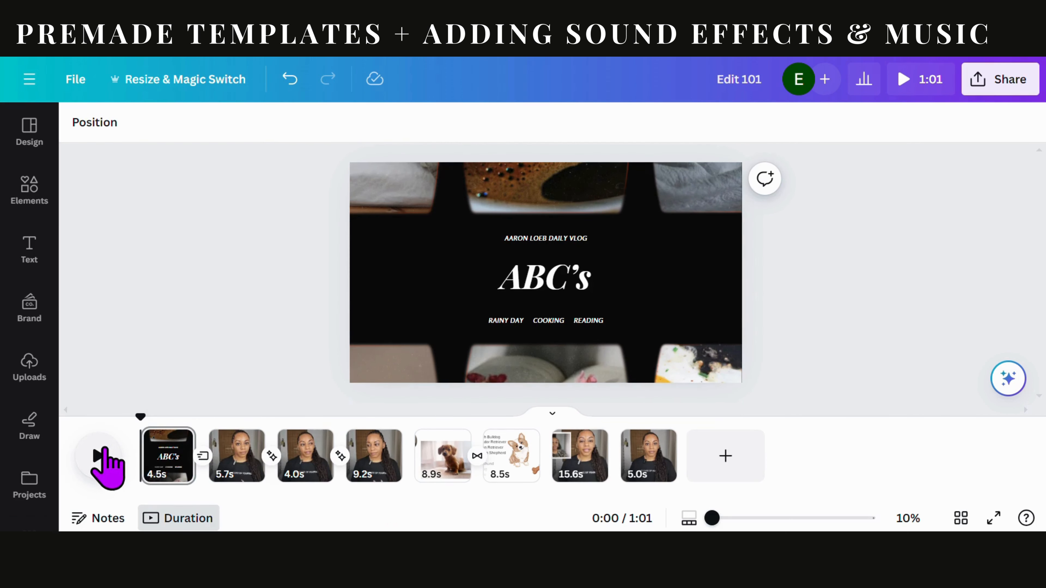
Preview the title transition and set the playback position to 0:16 in the third talking-head clip
{"action": "left_click", "coordinate": [98, 453]}
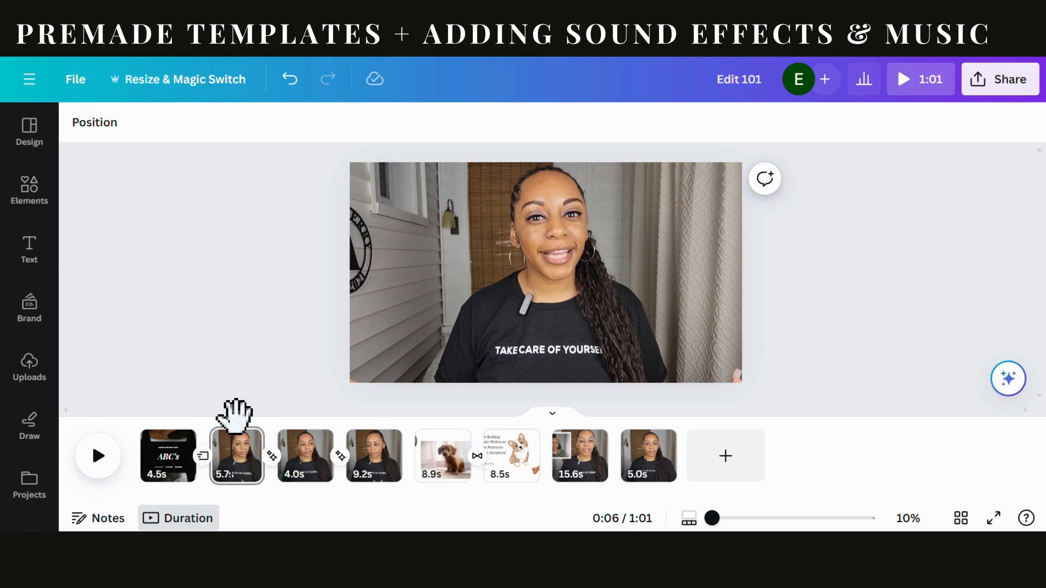
{"action": "left_click_drag", "start_coordinate": [235, 421], "coordinate": [346, 416]}
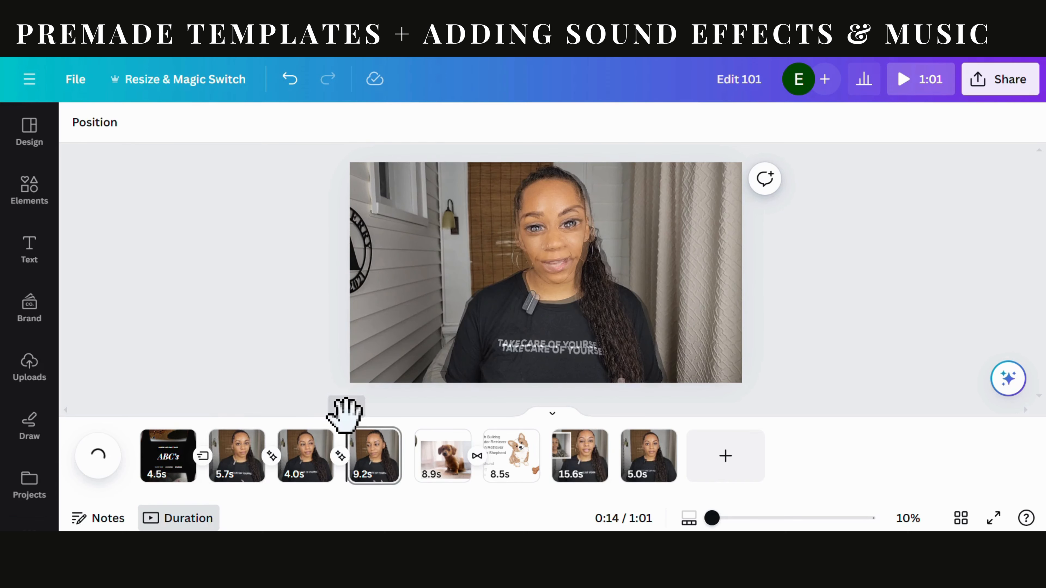
{"action": "left_click", "coordinate": [99, 464]}
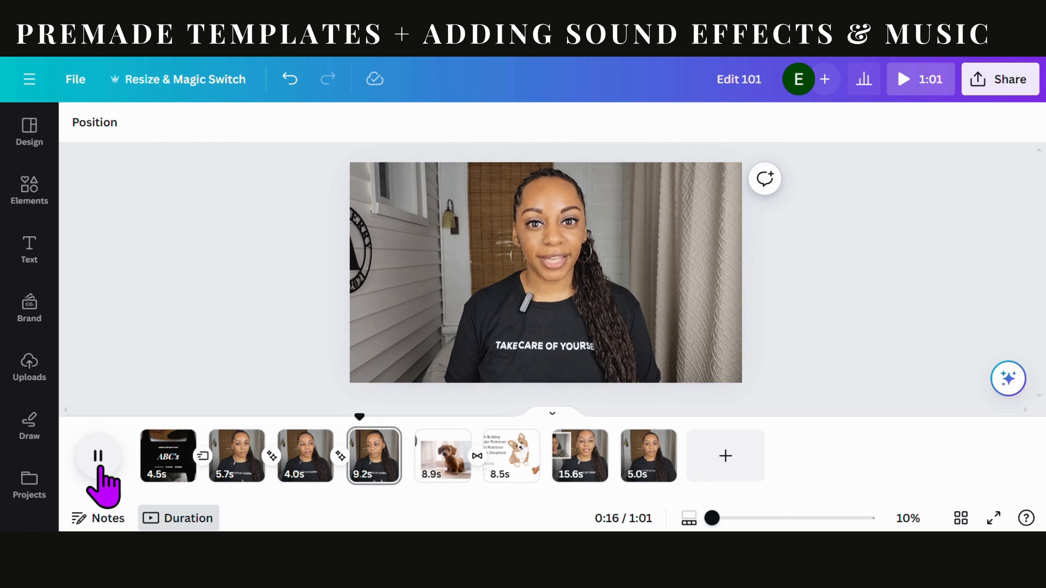
{"action": "left_click", "coordinate": [99, 464]}
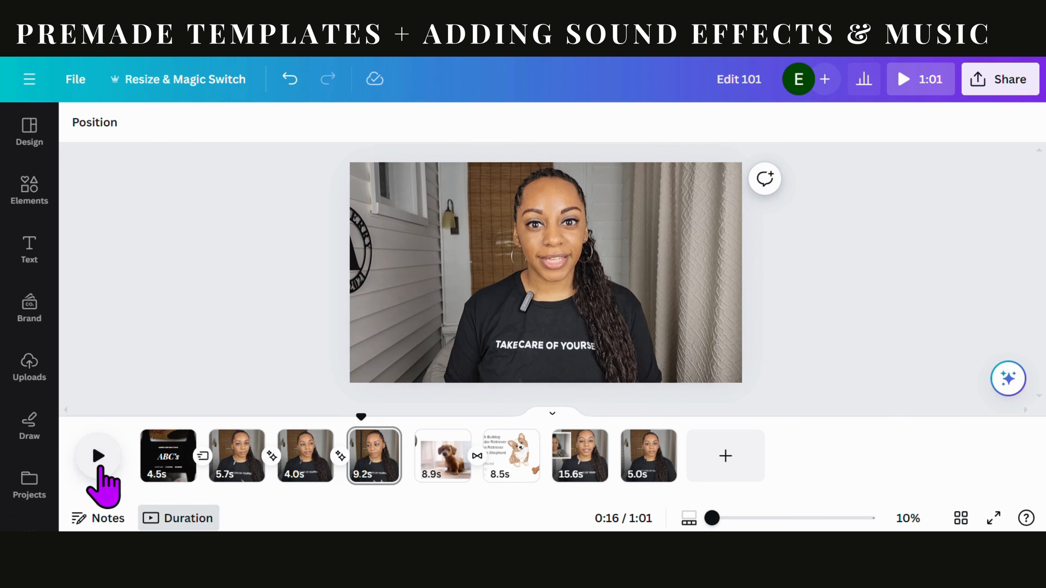
Search the elements for "A" graphics and add the round pink letter "a" bead to the third talking-head clip
{"action": "left_click", "coordinate": [28, 204]}
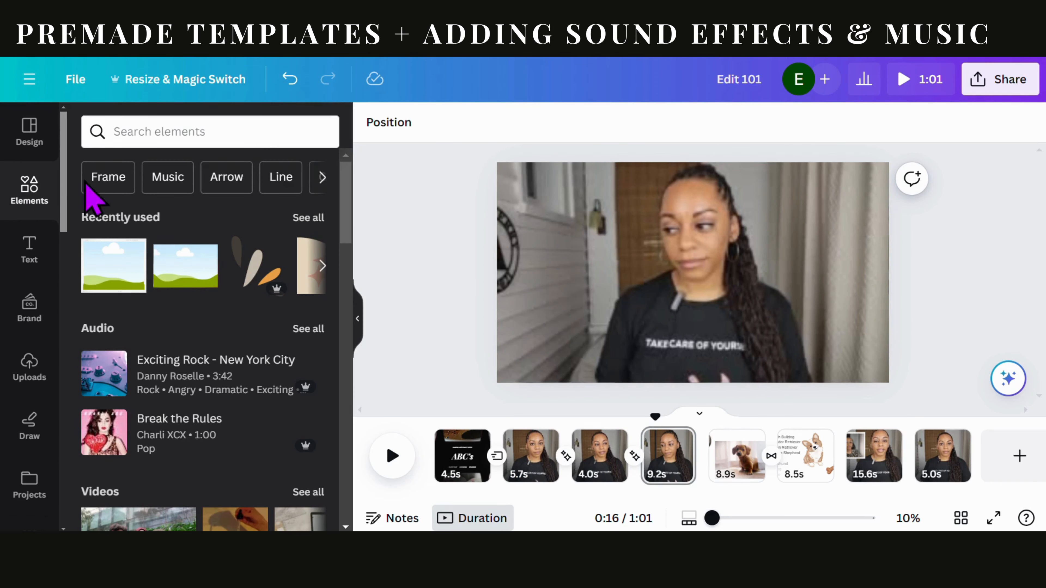
{"action": "left_click", "coordinate": [178, 131]}
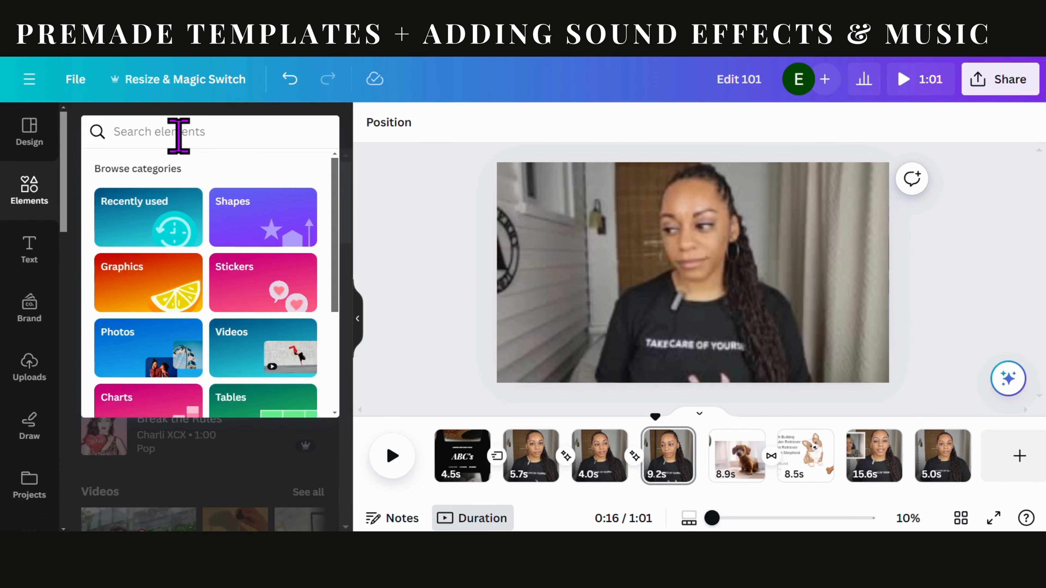
{"action": "type", "text": "A"}
{"action": "key", "text": "Return"}
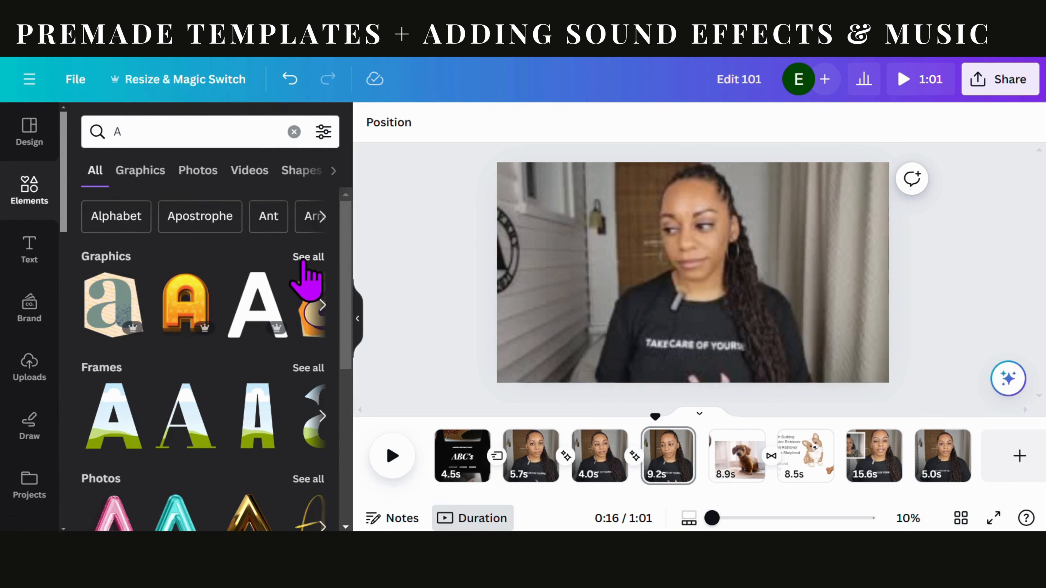
{"action": "left_click", "coordinate": [305, 258]}
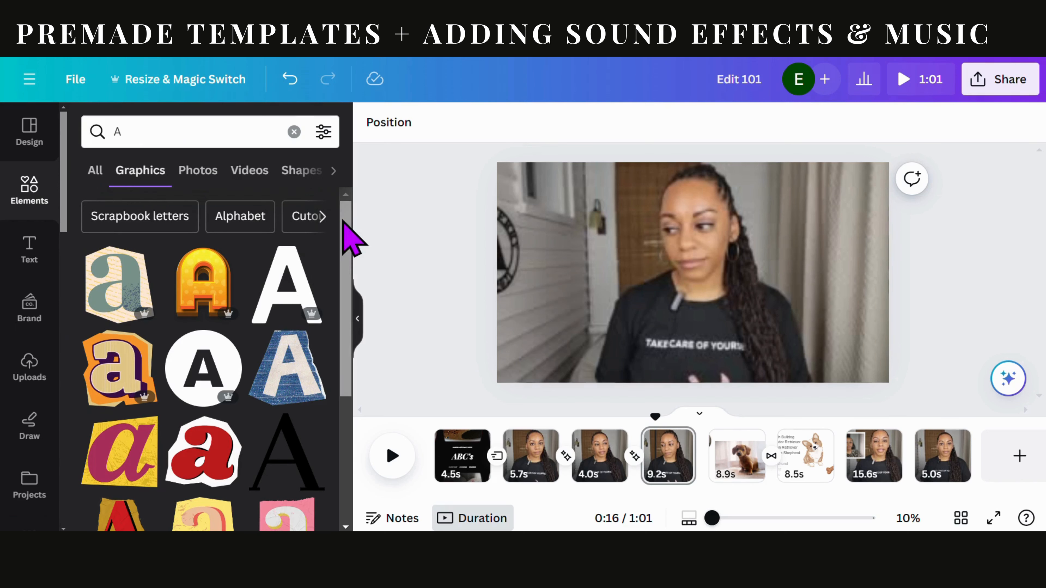
{"action": "left_click_drag", "start_coordinate": [343, 223], "coordinate": [347, 388]}
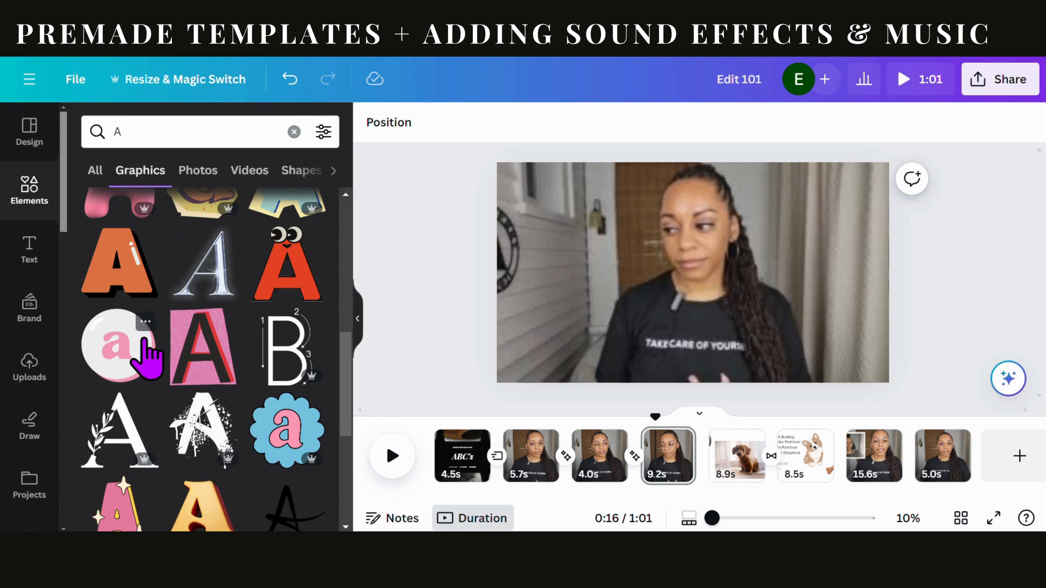
{"action": "left_click", "coordinate": [144, 355]}
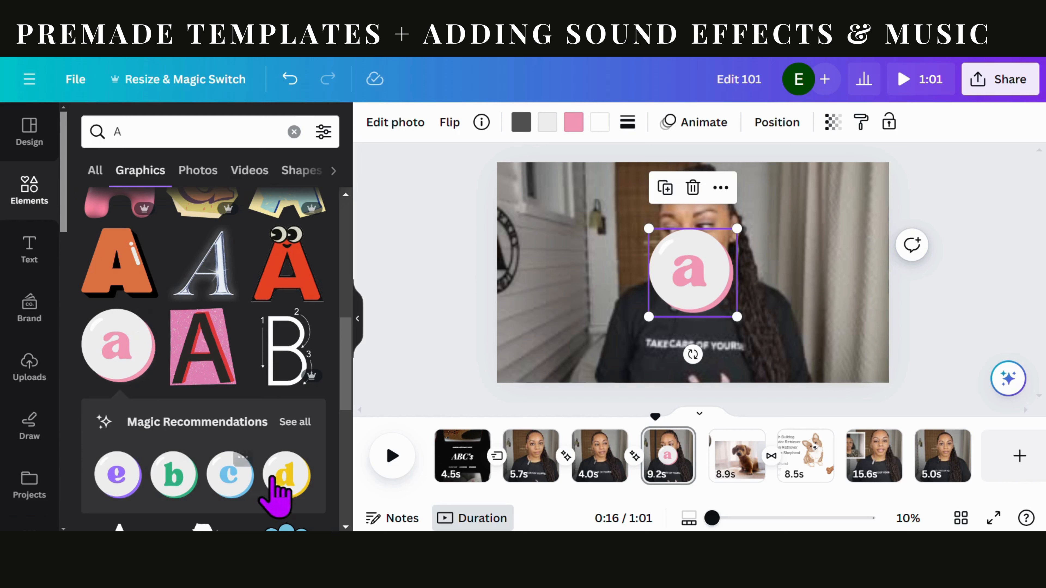
Add the matching green "b" and blue "c" beads from the Magic Recommendations to the same clip
{"action": "left_click", "coordinate": [295, 422]}
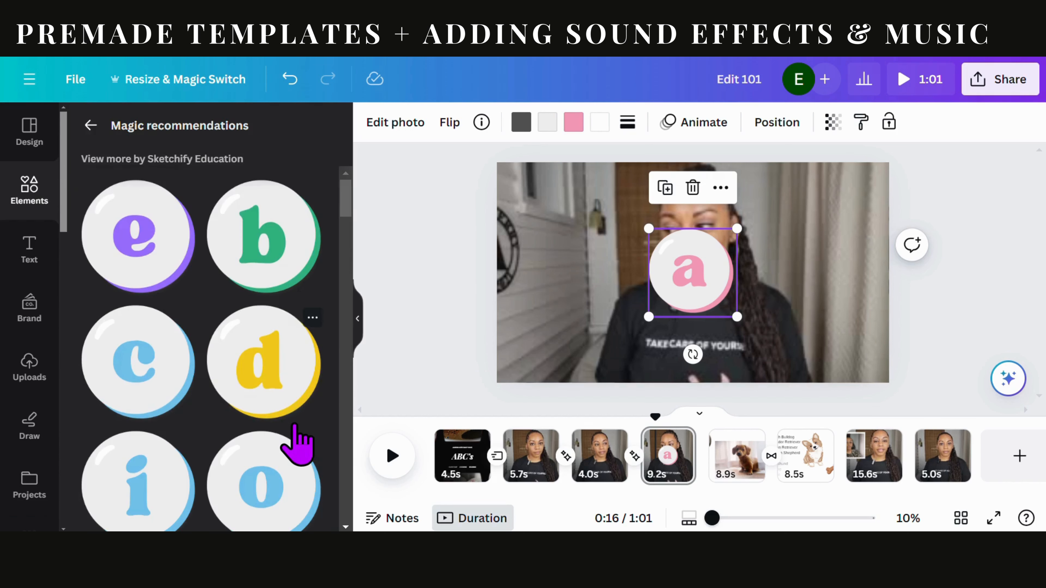
{"action": "scroll", "coordinate": [294, 424], "scroll_direction": "down", "scroll_amount": 3}
{"action": "scroll", "coordinate": [295, 424], "scroll_direction": "up", "scroll_amount": 3}
{"action": "left_click", "coordinate": [280, 223]}
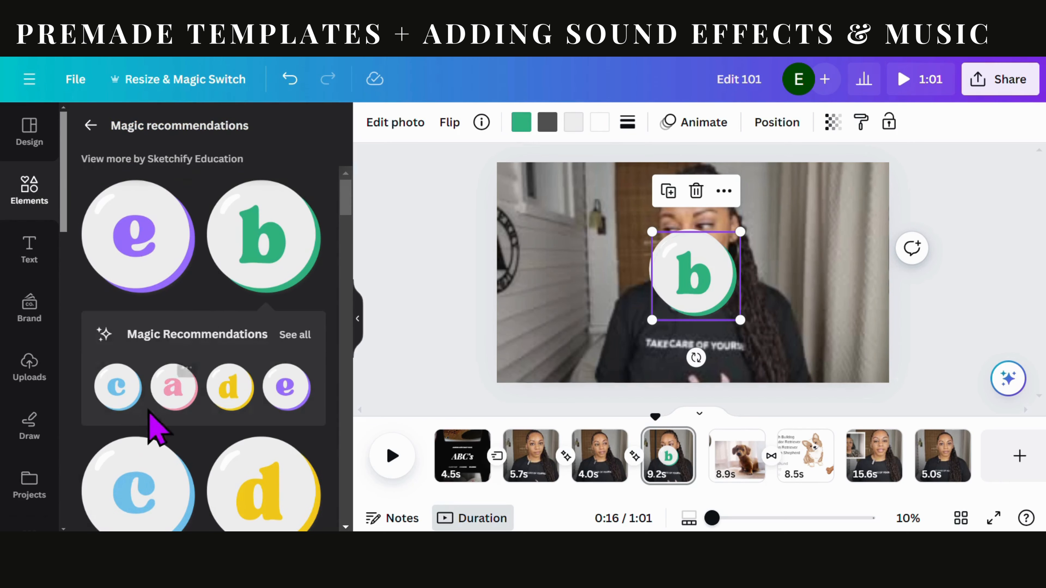
{"action": "left_click", "coordinate": [144, 490]}
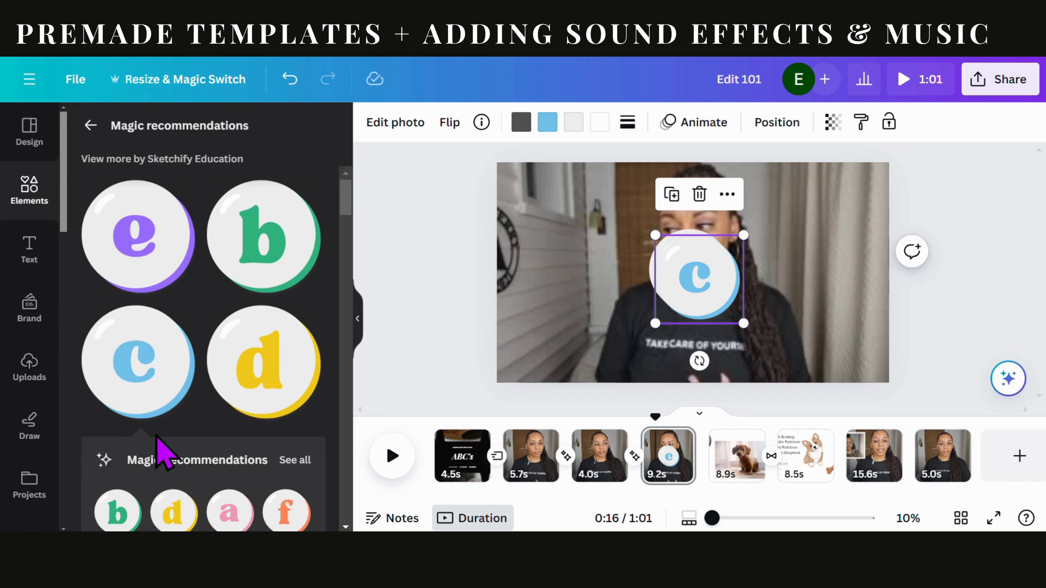
Browse Sketchify Education's elements for "alphabet" to look for more matching letter beads, and return to the "A" graphics results
{"action": "left_click", "coordinate": [187, 318]}
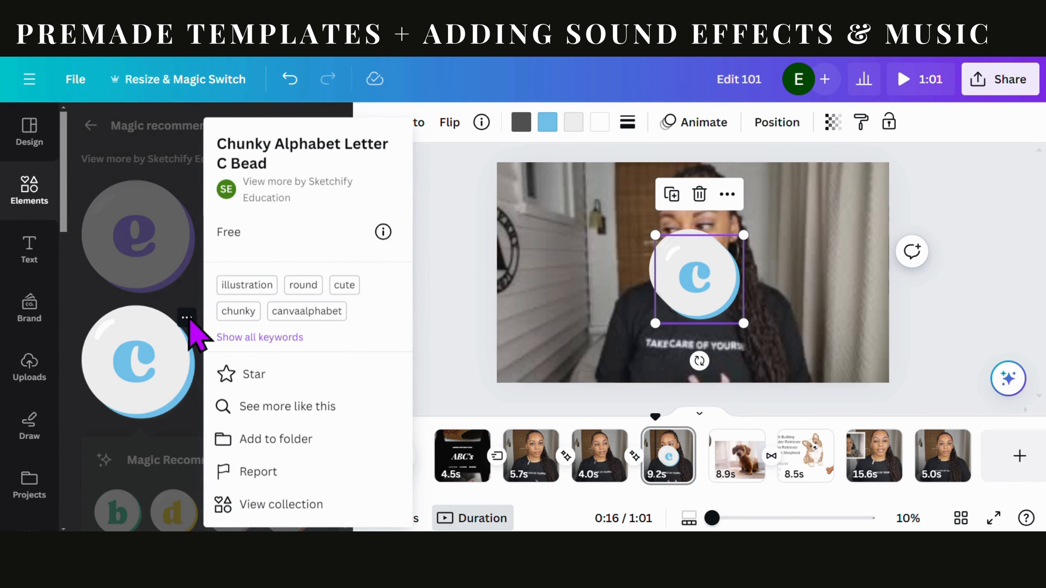
{"action": "left_click", "coordinate": [330, 194]}
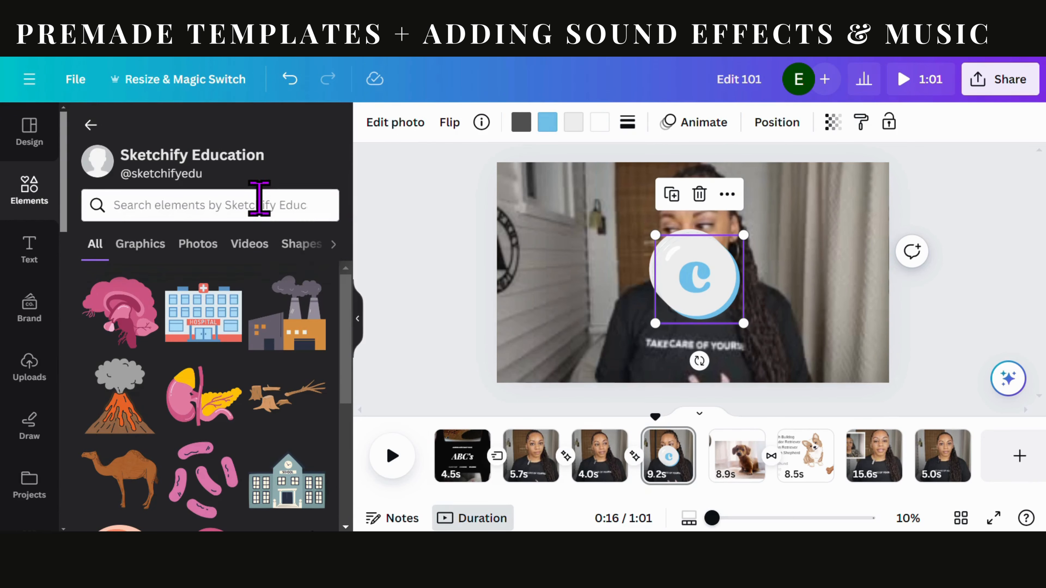
{"action": "left_click", "coordinate": [258, 202]}
{"action": "type", "text": "alphabet"}
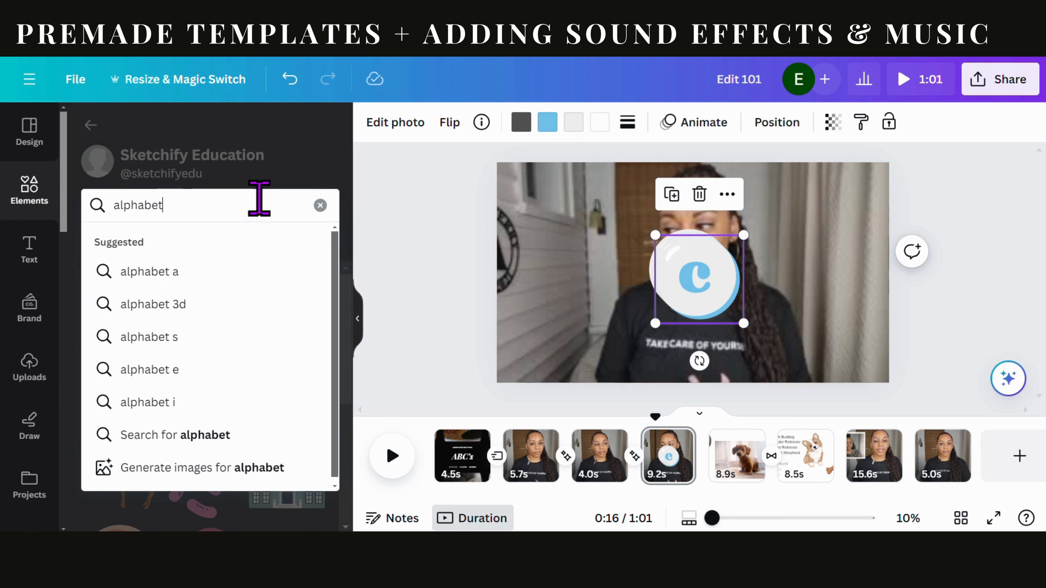
{"action": "key", "text": "Return"}
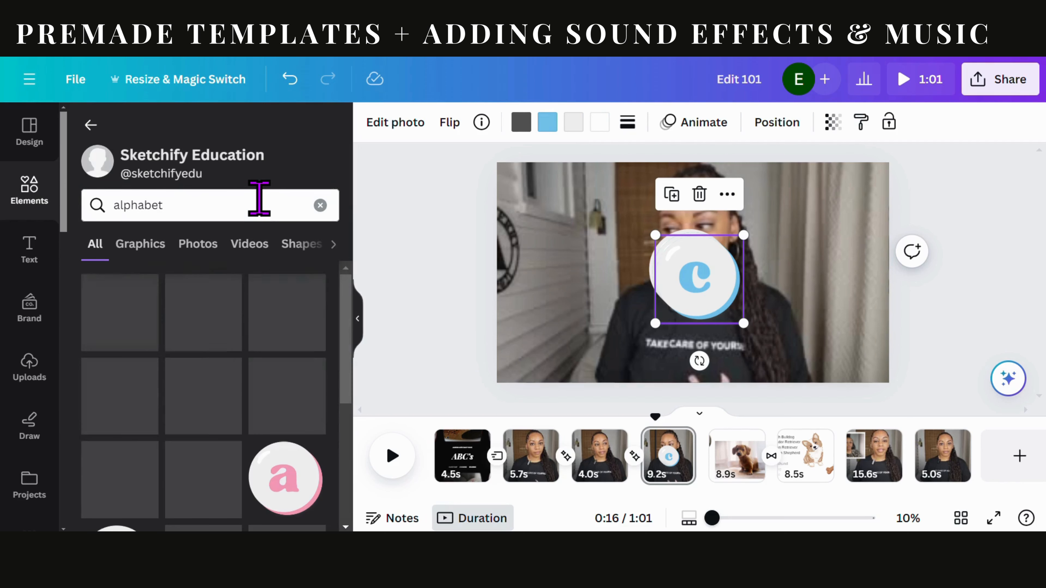
{"action": "scroll", "coordinate": [295, 420], "scroll_direction": "down", "scroll_amount": 5}
{"action": "scroll", "coordinate": [294, 420], "scroll_direction": "down", "scroll_amount": 5}
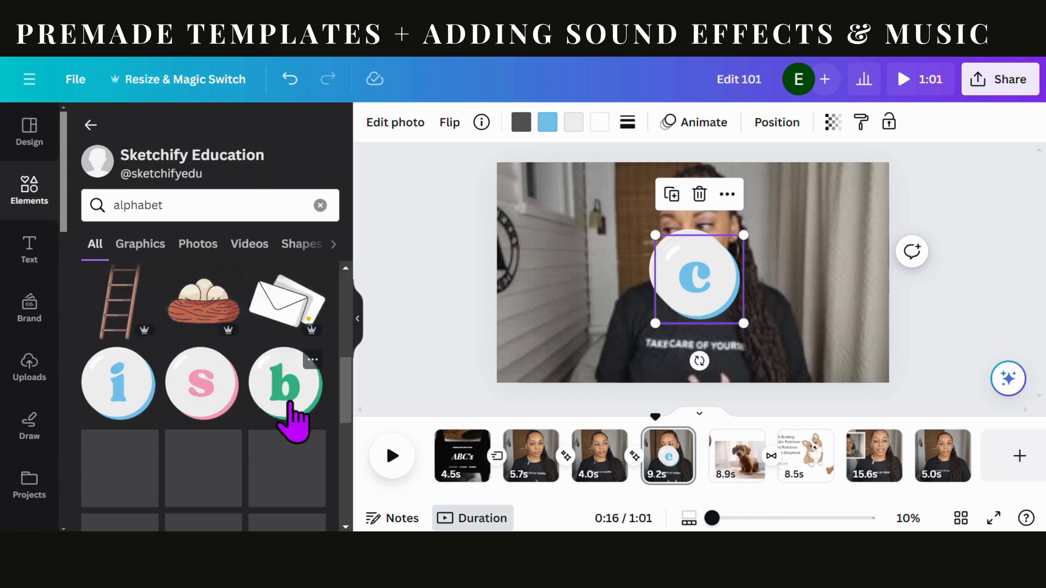
{"action": "scroll", "coordinate": [299, 420], "scroll_direction": "up", "scroll_amount": 2}
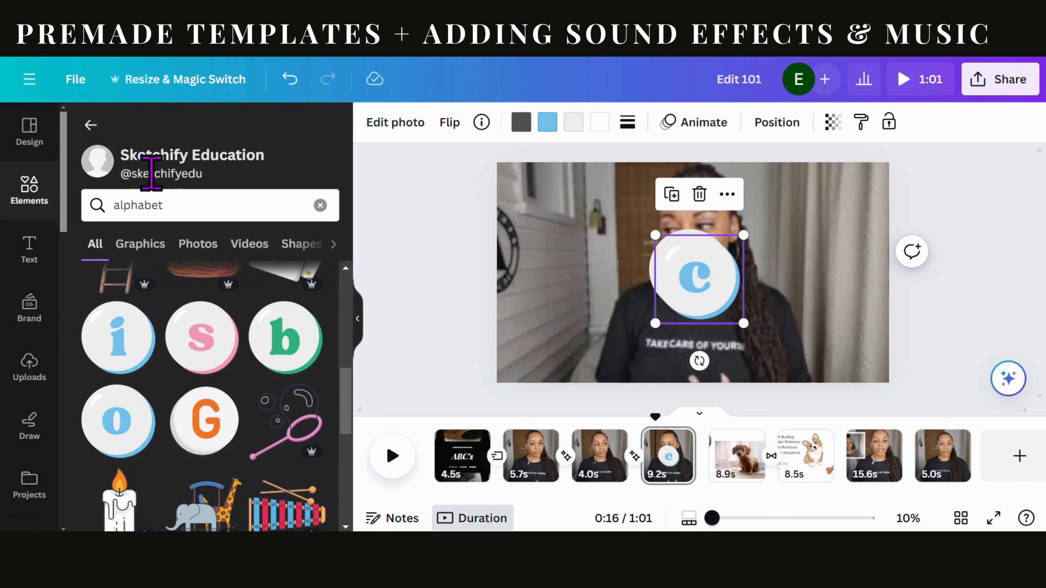
{"action": "left_click", "coordinate": [97, 124]}
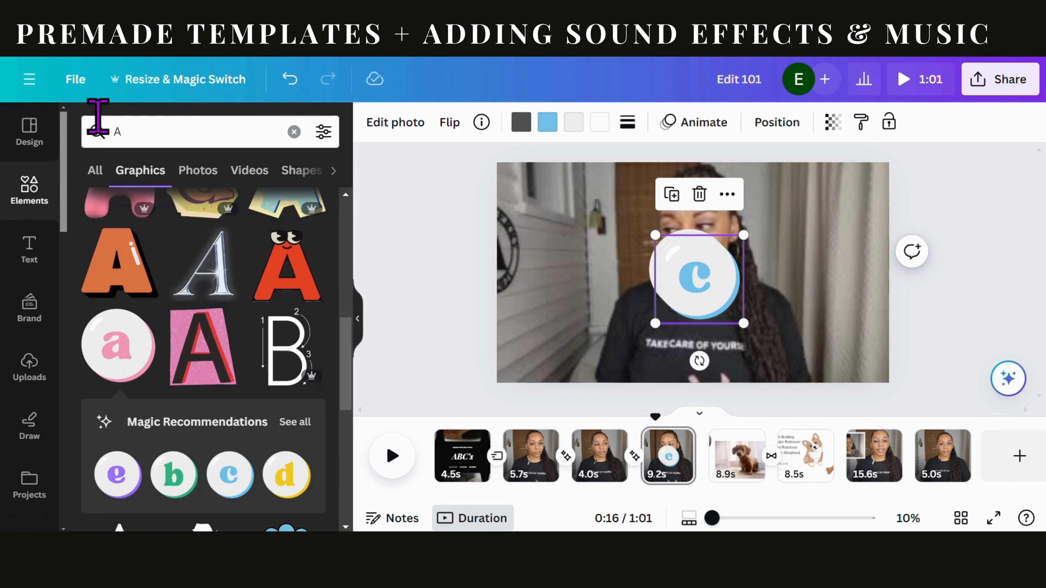
{"action": "left_click", "coordinate": [97, 124]}
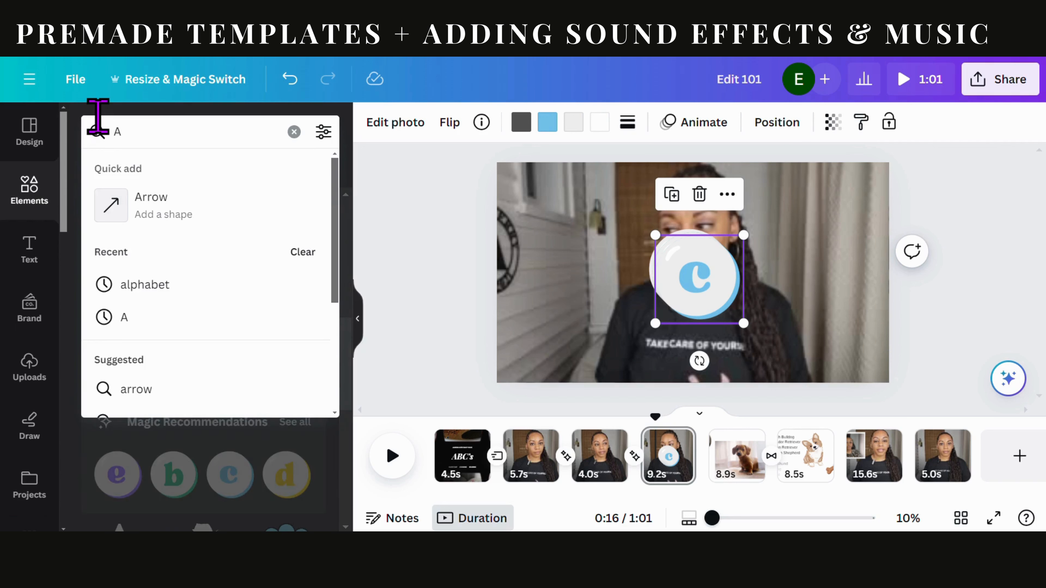
{"action": "left_click", "coordinate": [353, 208]}
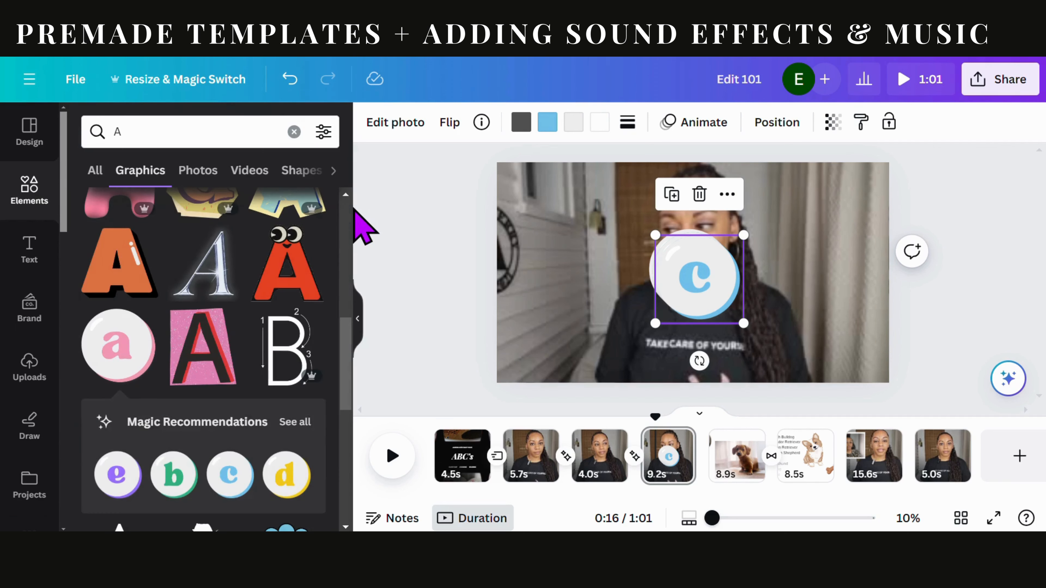
Arrange the "a", "b" and "c" beads in an evenly spaced row across the lower part of the clip
{"action": "left_click", "coordinate": [357, 326]}
{"action": "left_click_drag", "start_coordinate": [539, 285], "coordinate": [652, 332]}
{"action": "left_click", "coordinate": [559, 285]}
{"action": "left_click_drag", "start_coordinate": [564, 289], "coordinate": [571, 352]}
{"action": "left_click_drag", "start_coordinate": [427, 305], "coordinate": [406, 330]}
{"action": "left_click_drag", "start_coordinate": [555, 348], "coordinate": [544, 336]}
{"action": "left_click_drag", "start_coordinate": [428, 336], "coordinate": [419, 327]}
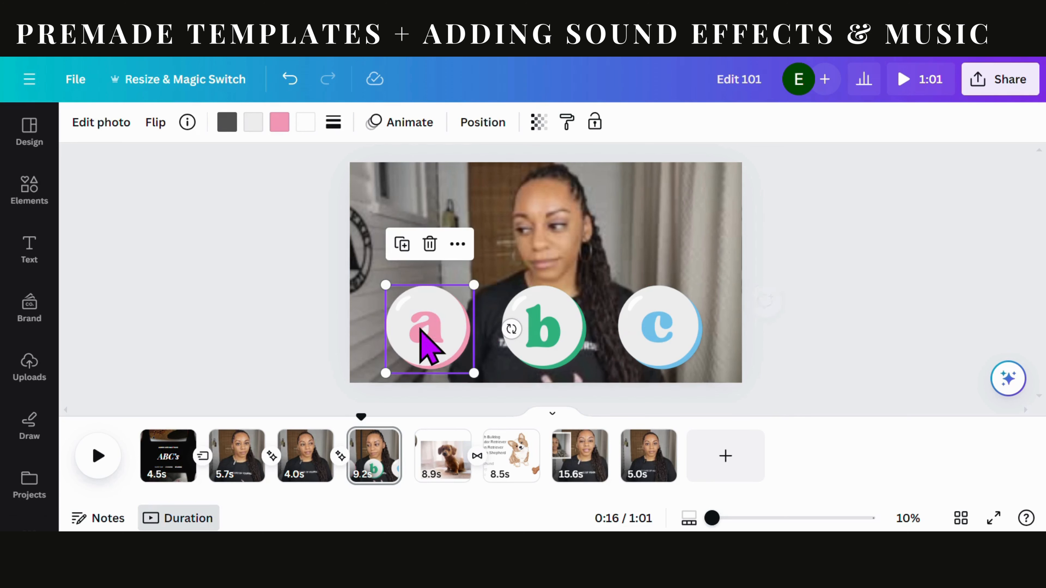
Try recolouring the pink of the "a" bead to lime green from the default colours, and undo the recolouring
{"action": "left_click", "coordinate": [280, 124]}
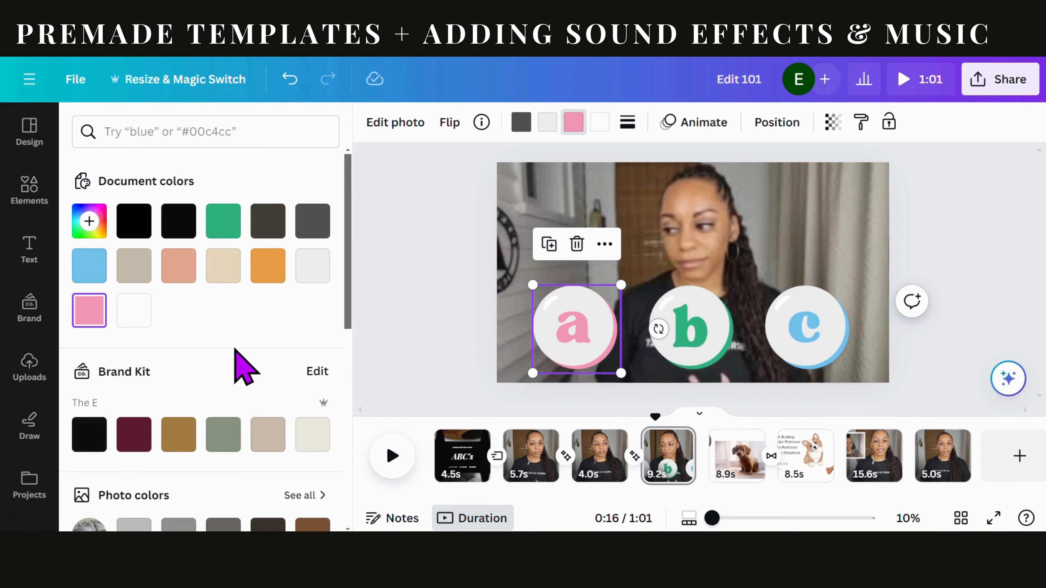
{"action": "scroll", "coordinate": [233, 362], "scroll_direction": "down", "scroll_amount": 8}
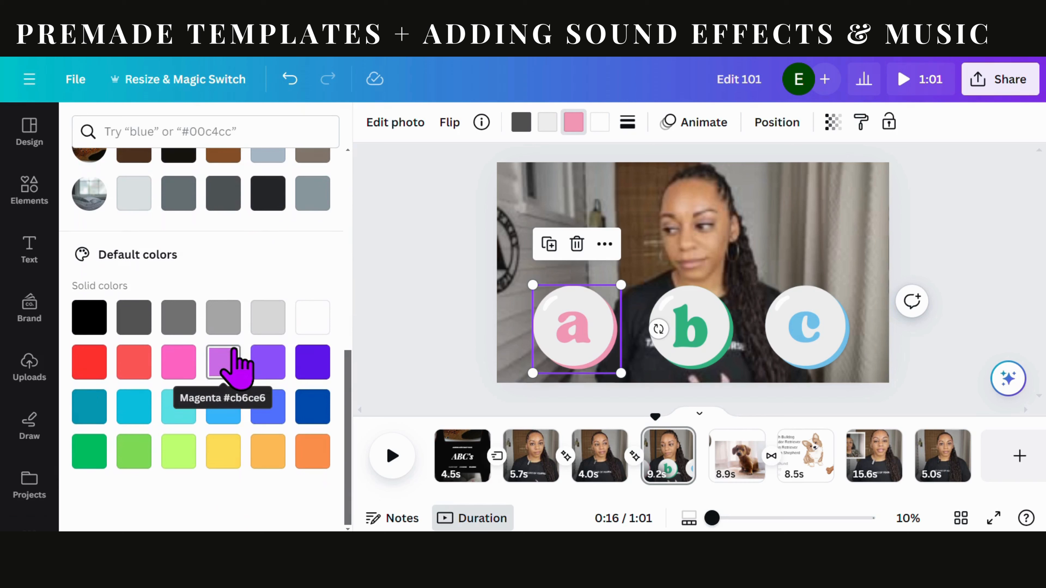
{"action": "left_click", "coordinate": [182, 453]}
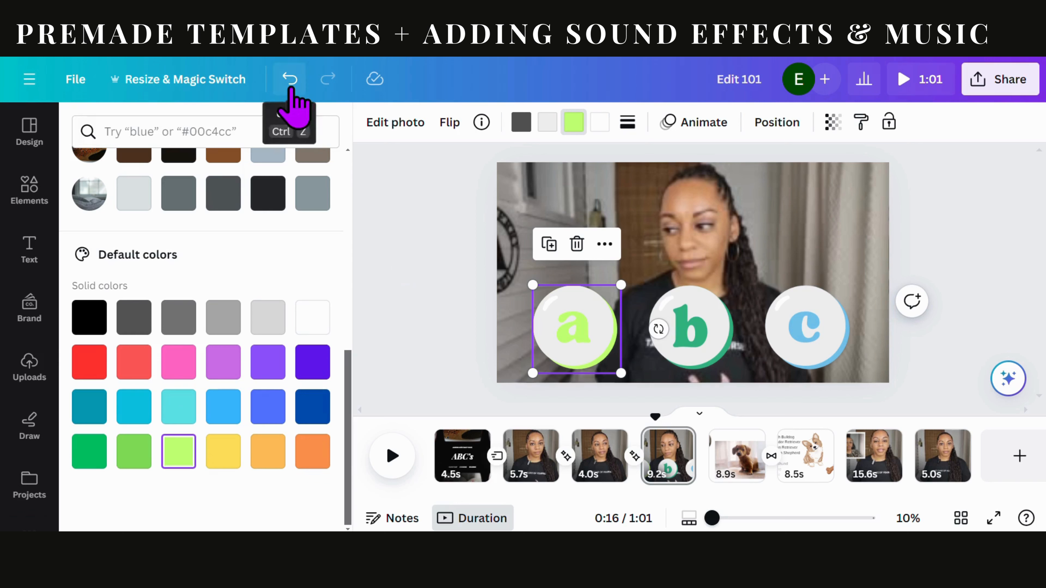
{"action": "left_click", "coordinate": [289, 79]}
{"action": "left_click", "coordinate": [430, 271]}
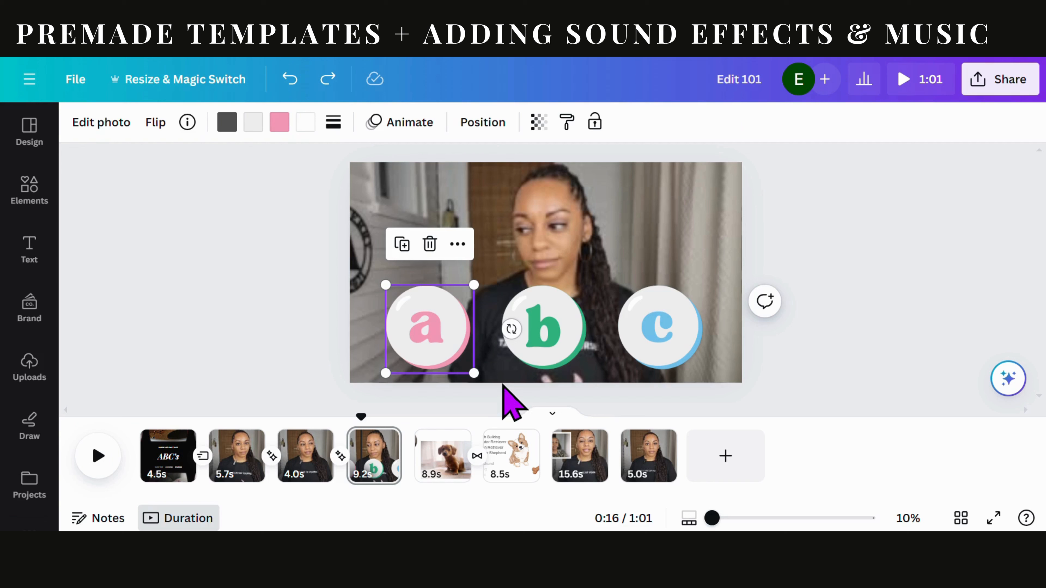
Show the "a" bead's timing in the timeline and enlarge the timeline to 120%
{"action": "right_click", "coordinate": [435, 326]}
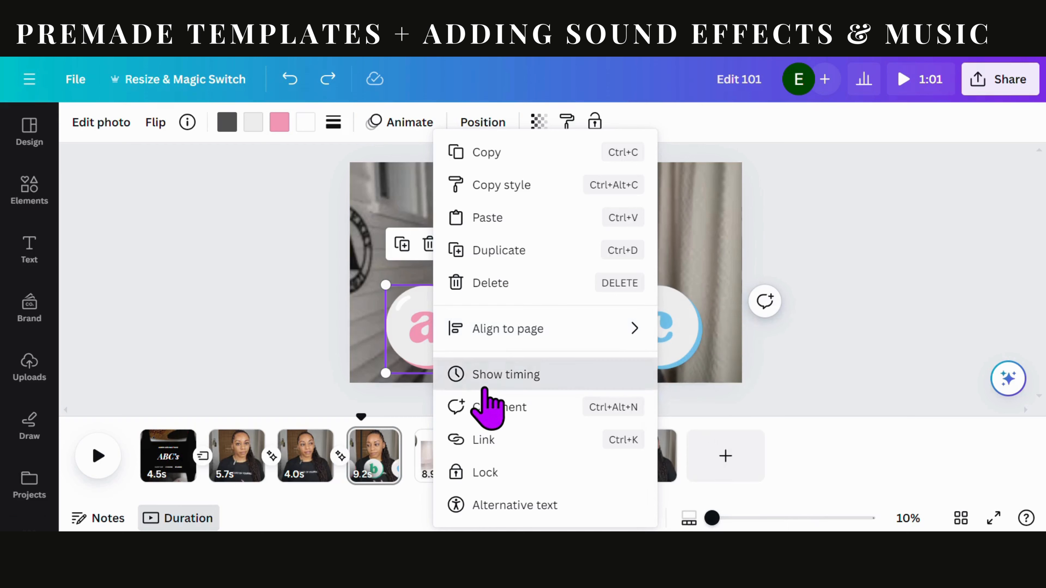
{"action": "left_click", "coordinate": [486, 375]}
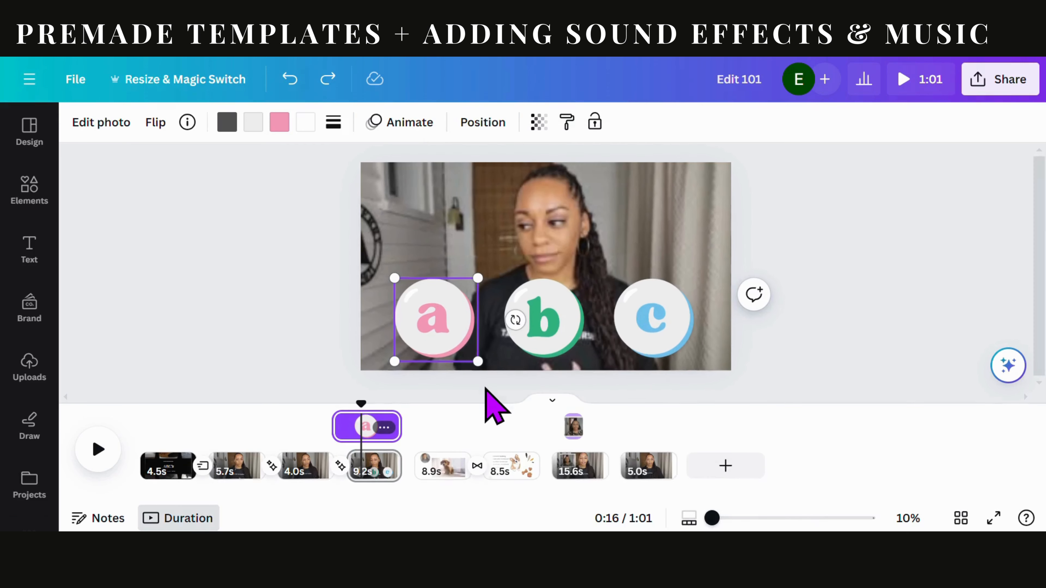
{"action": "left_click", "coordinate": [755, 520]}
{"action": "left_click_drag", "start_coordinate": [754, 519], "coordinate": [748, 520]}
Group the "a", "b" and "c" beads and trim both ends of the group's timing to a short stretch early in the clip
{"action": "left_click", "coordinate": [566, 335]}
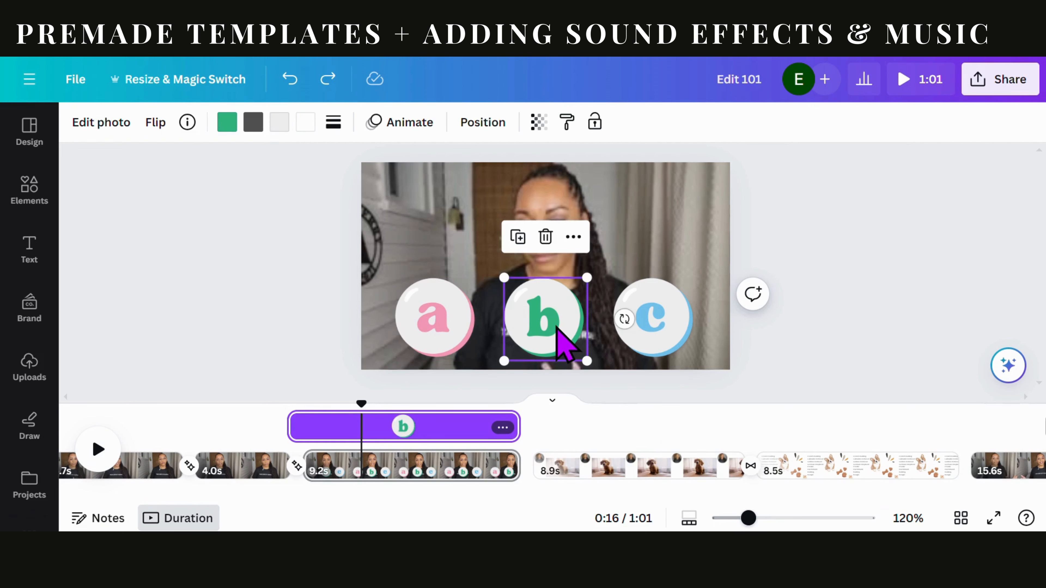
{"action": "left_click", "coordinate": [634, 334]}
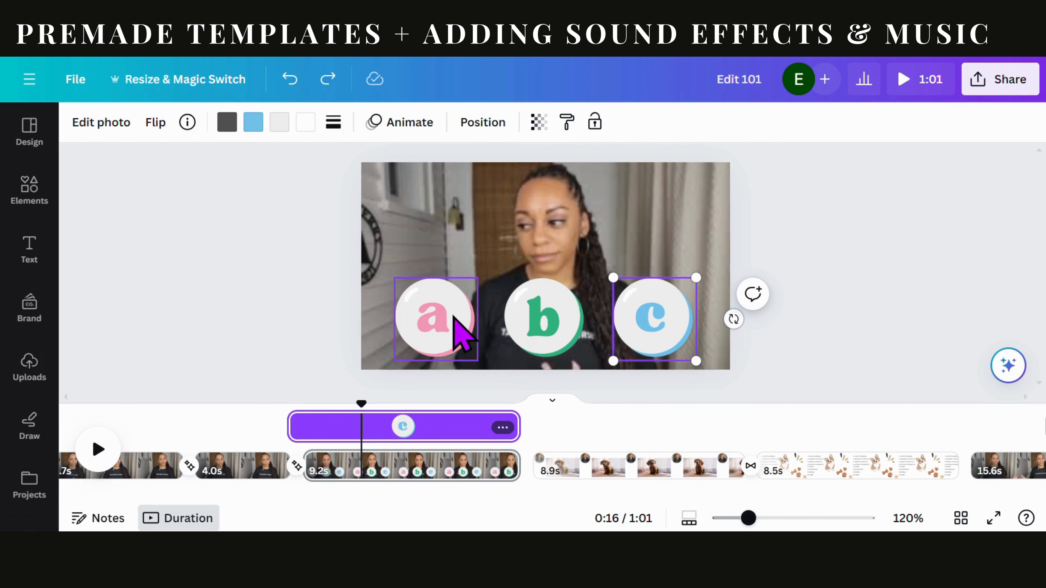
{"action": "left_click", "coordinate": [460, 331], "text": "shift"}
{"action": "left_click", "coordinate": [549, 307], "text": "shift"}
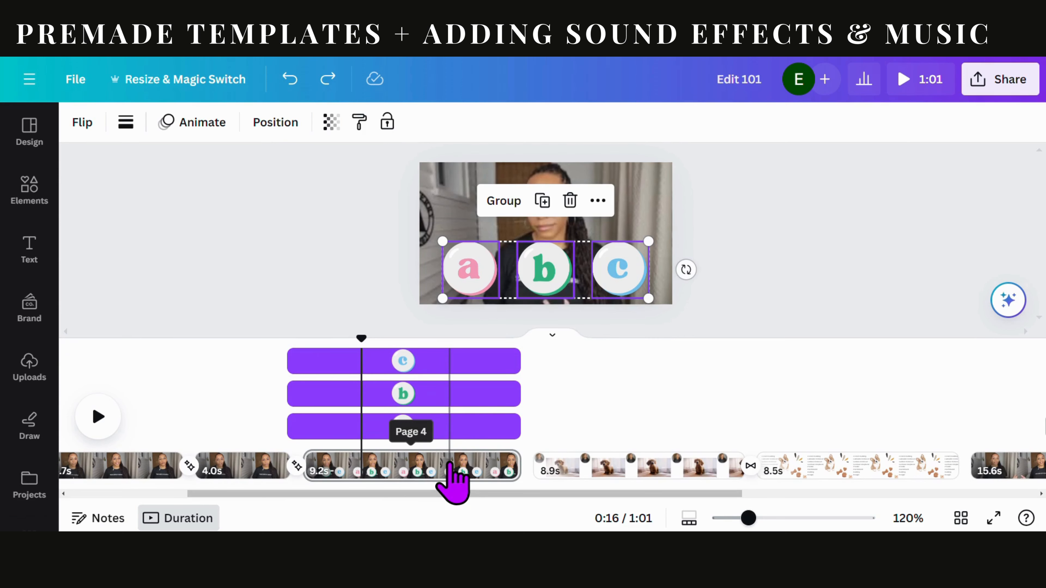
{"action": "left_click", "coordinate": [493, 206]}
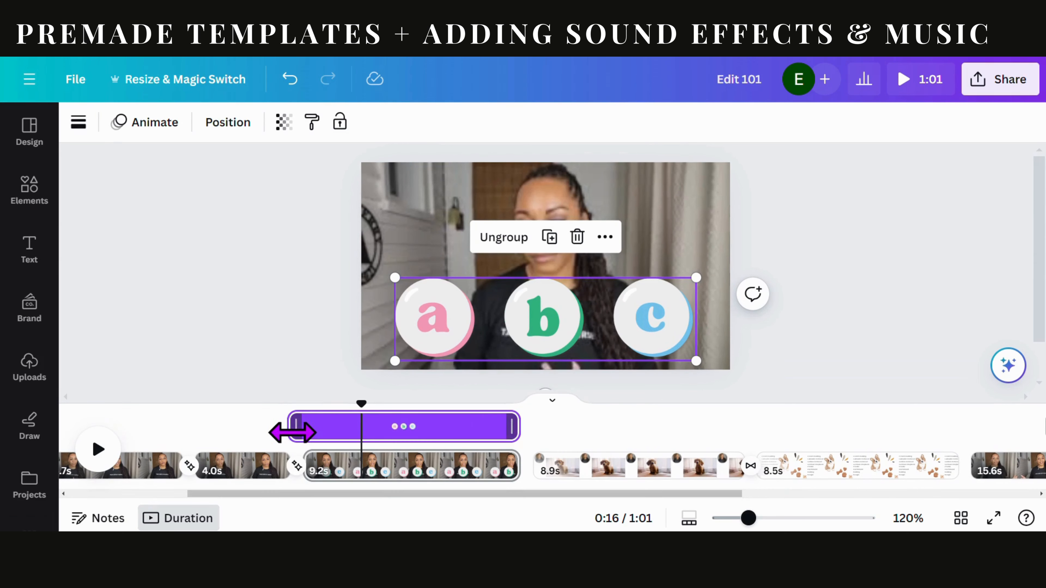
{"action": "left_click_drag", "start_coordinate": [292, 432], "coordinate": [345, 441]}
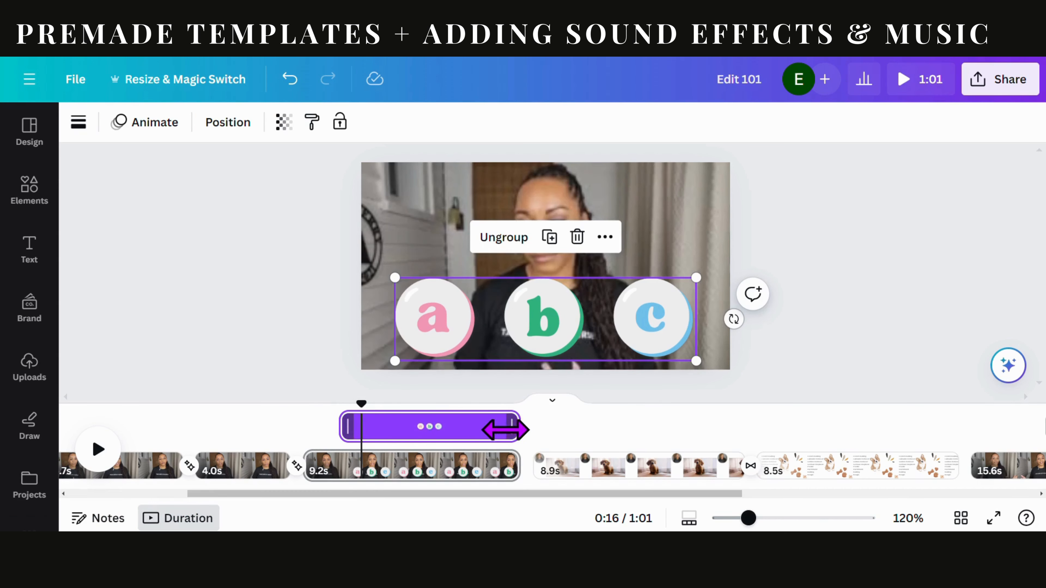
{"action": "left_click_drag", "start_coordinate": [506, 429], "coordinate": [405, 440]}
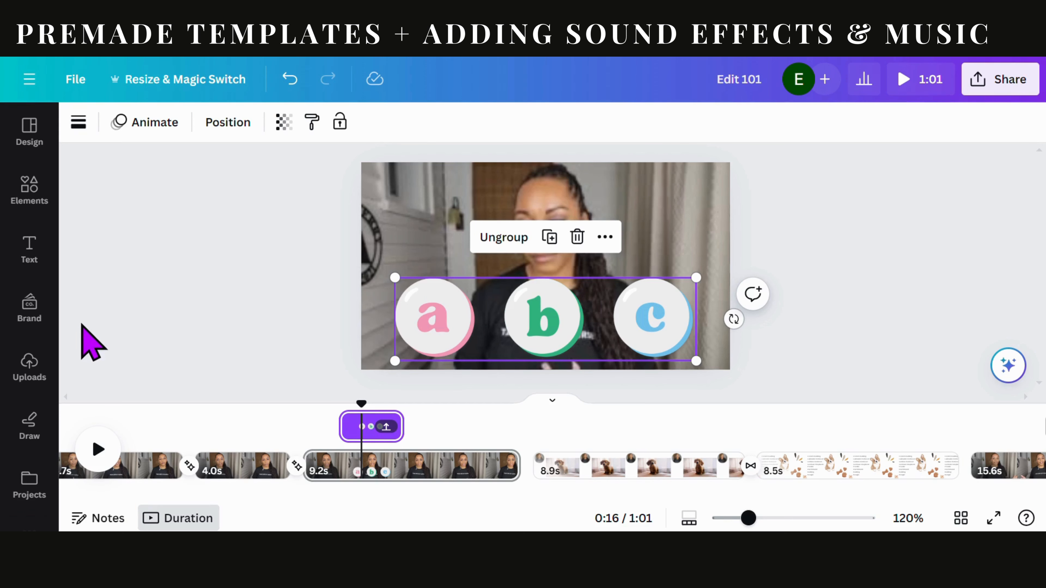
Search the elements for "sound effects" and browse the audio results
{"action": "left_click", "coordinate": [28, 214]}
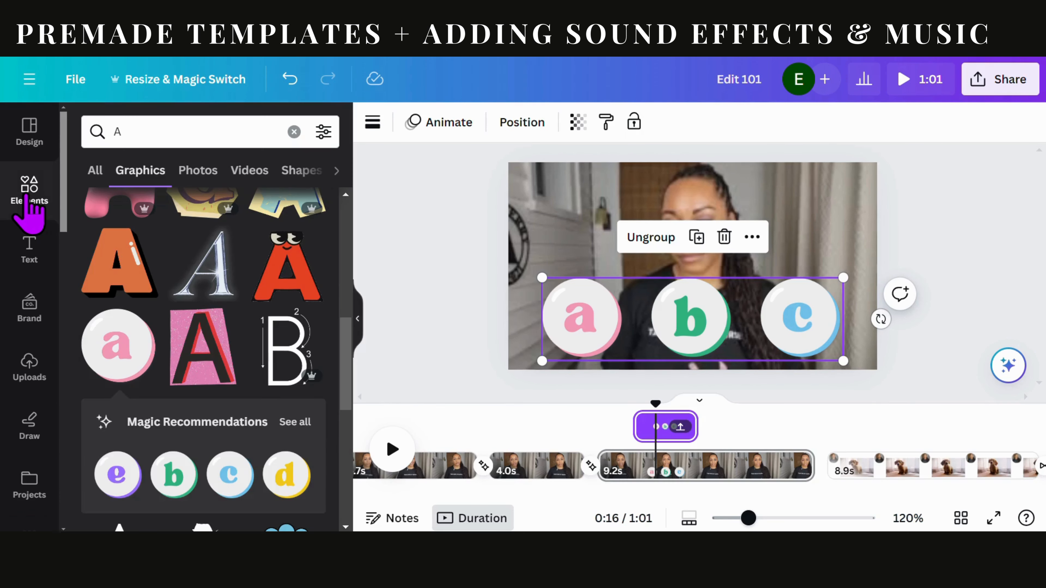
{"action": "left_click", "coordinate": [294, 132]}
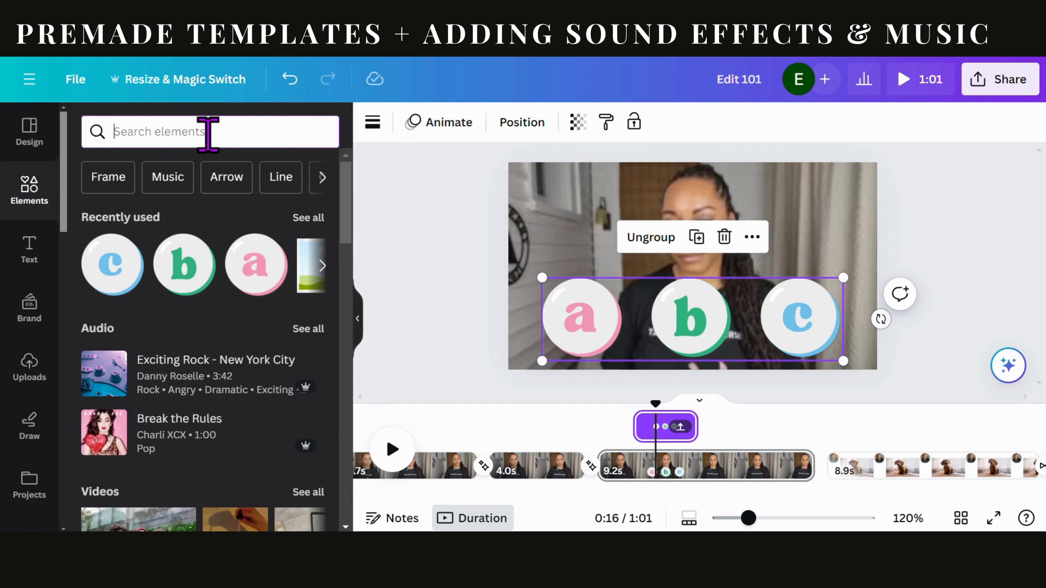
{"action": "type", "text": "sound effects"}
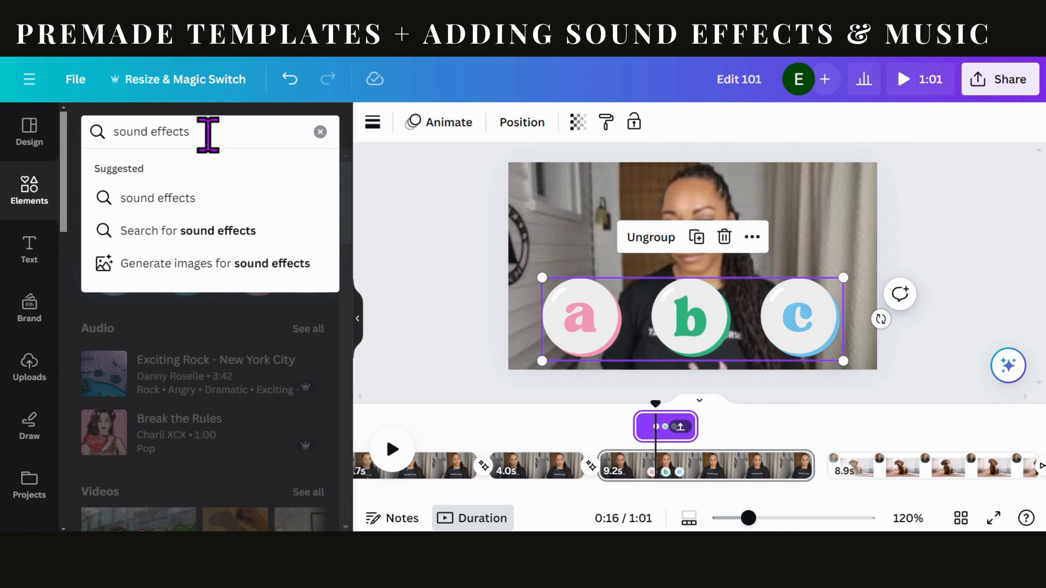
{"action": "key", "text": "Return"}
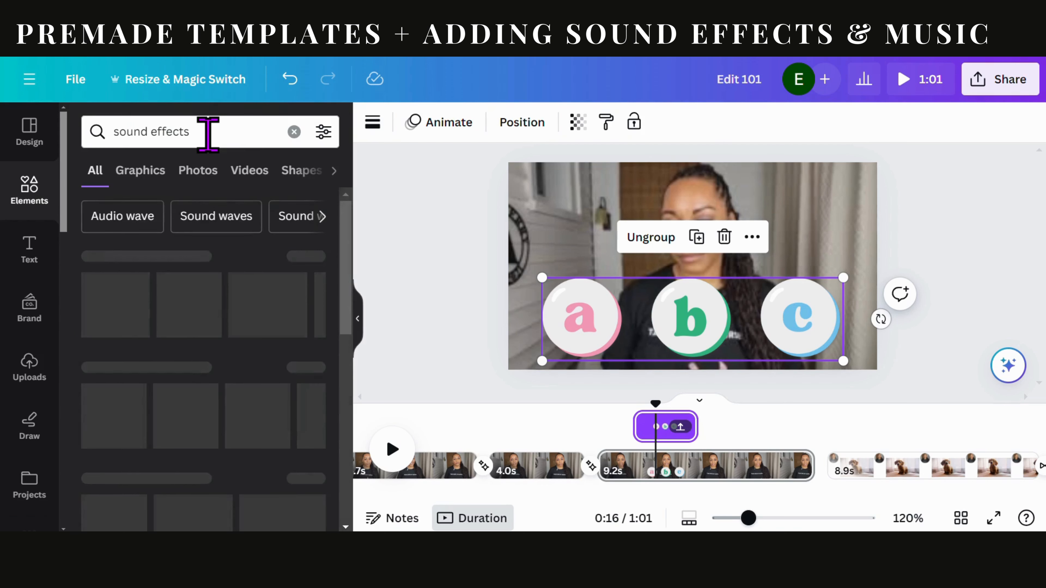
{"action": "left_click", "coordinate": [333, 170]}
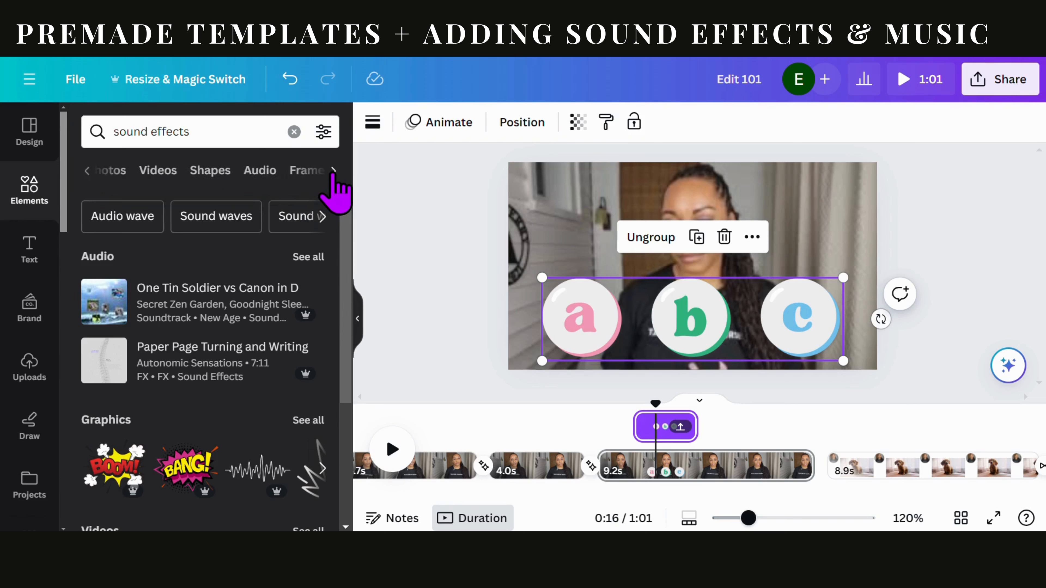
{"action": "left_click", "coordinate": [250, 178]}
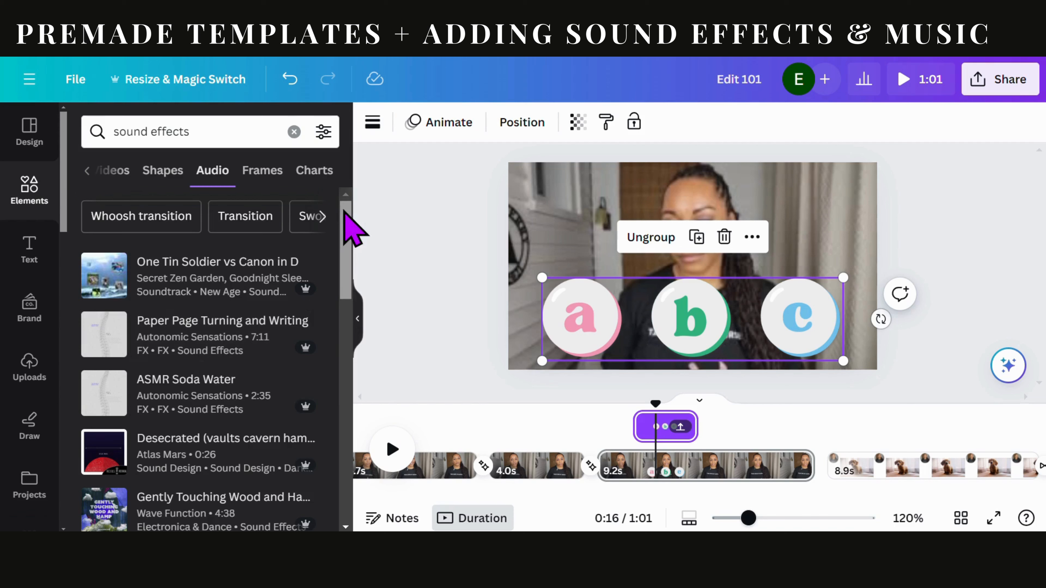
{"action": "left_click_drag", "start_coordinate": [345, 210], "coordinate": [341, 462]}
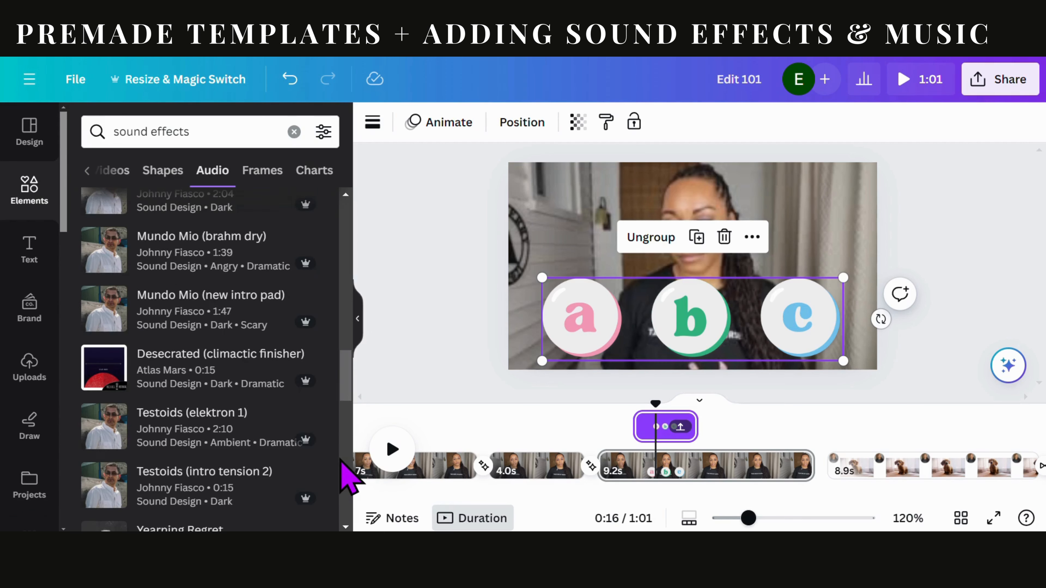
Change the audio search to "sound effect" and preview Magical Sound Effect and Metallic Ding Sound Effect
{"action": "left_click", "coordinate": [228, 123]}
{"action": "key", "text": "BackSpace"}
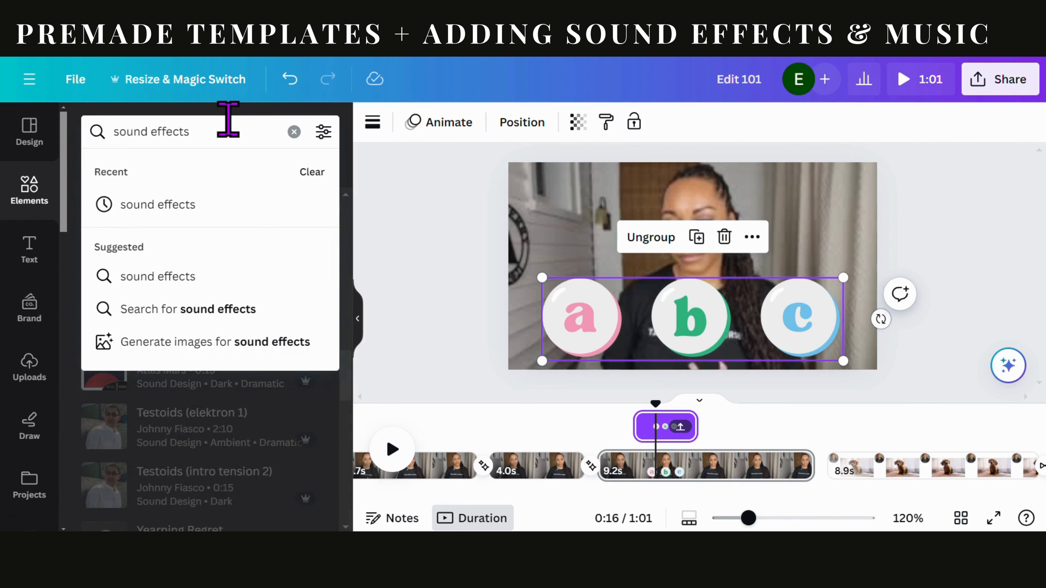
{"action": "key", "text": "Return"}
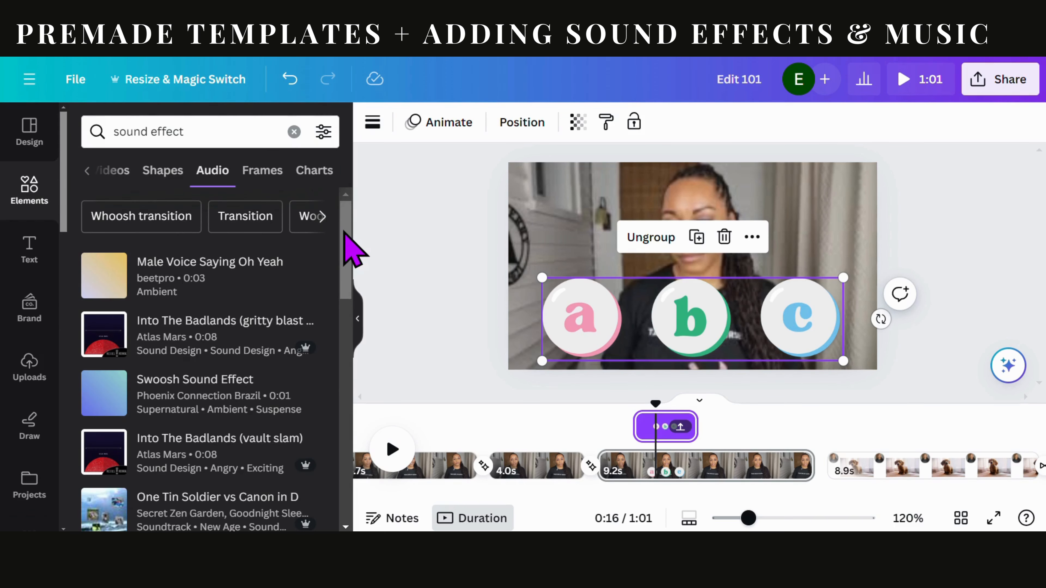
{"action": "left_click_drag", "start_coordinate": [345, 234], "coordinate": [349, 317]}
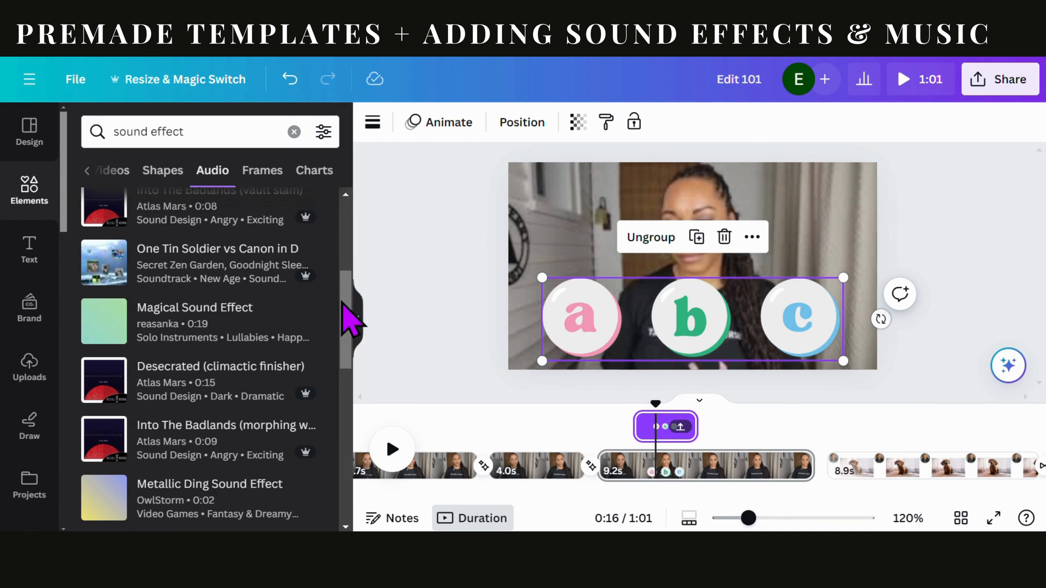
{"action": "left_click", "coordinate": [102, 317]}
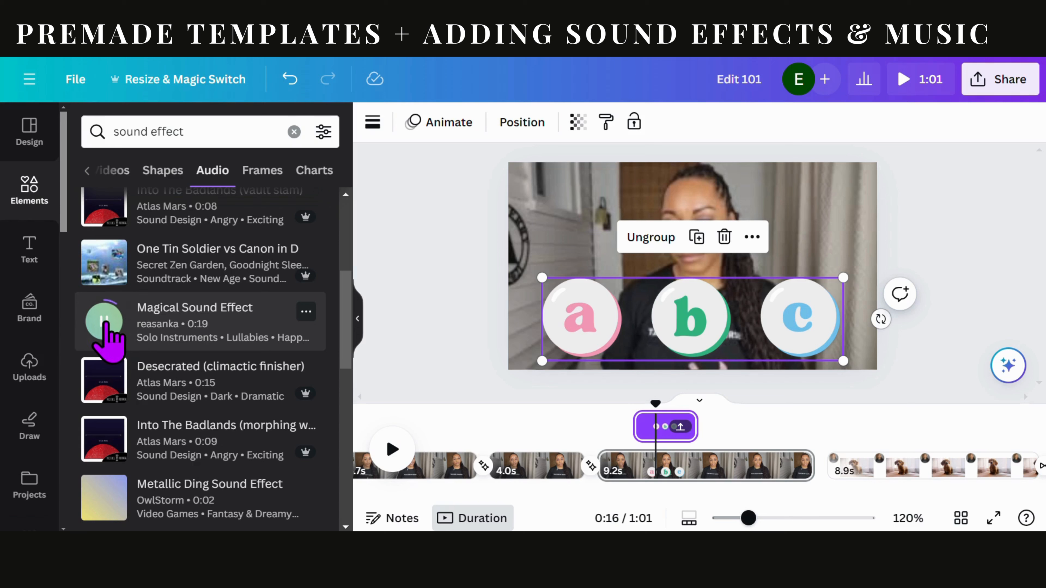
{"action": "left_click", "coordinate": [106, 323]}
{"action": "scroll", "coordinate": [163, 404], "scroll_direction": "down", "scroll_amount": 4}
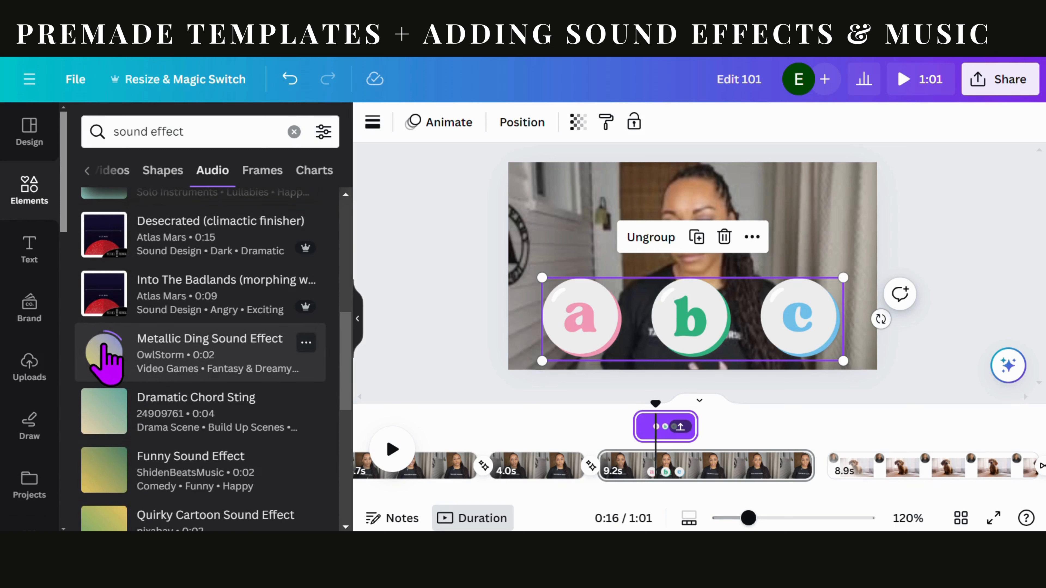
{"action": "left_click", "coordinate": [111, 416]}
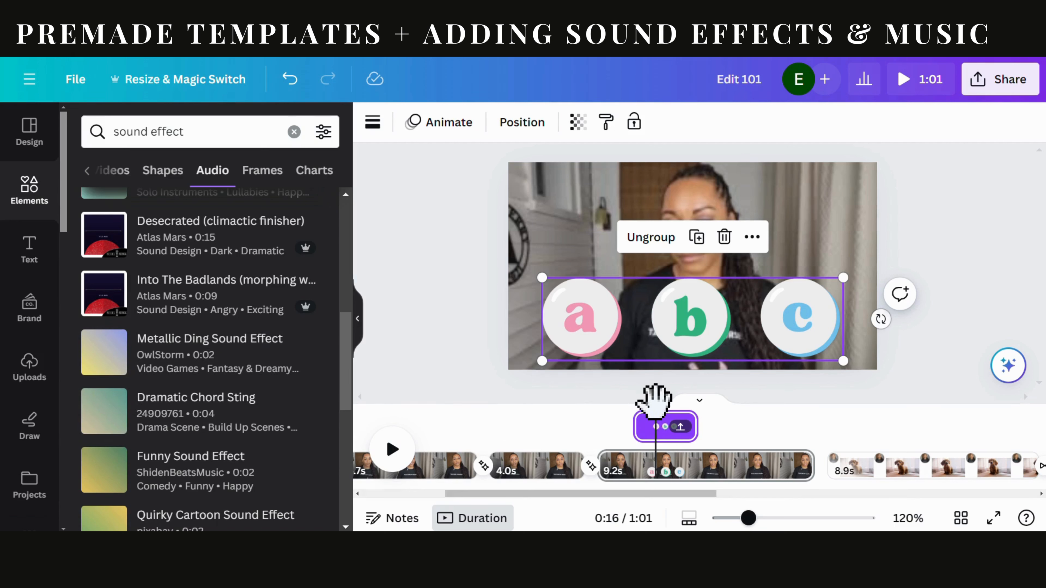
Add the Metallic Ding Sound Effect where the bead group starts, at 0:15, and play back that part of the video
{"action": "left_click_drag", "start_coordinate": [654, 396], "coordinate": [630, 395]}
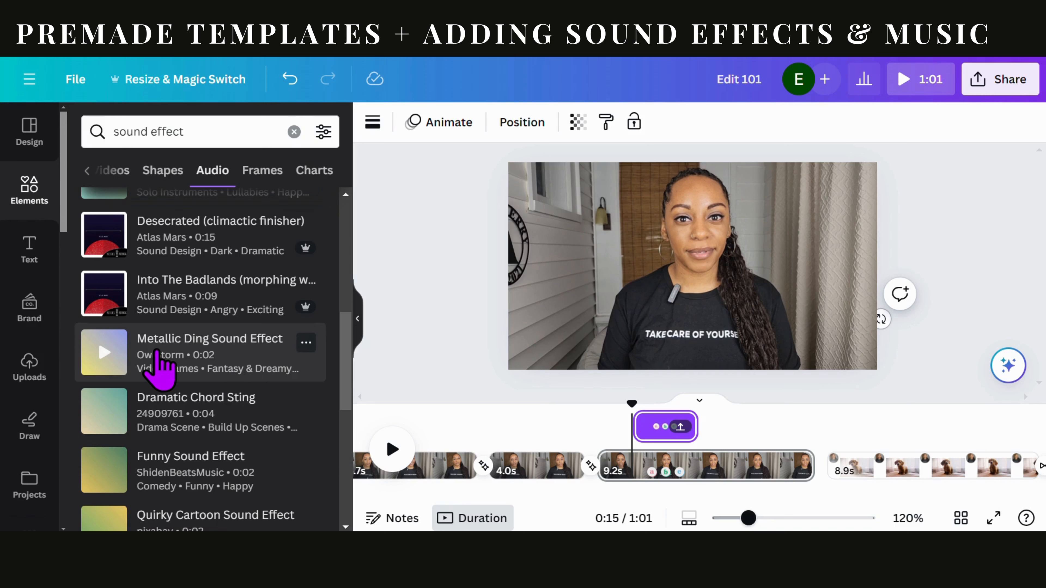
{"action": "left_click", "coordinate": [157, 362]}
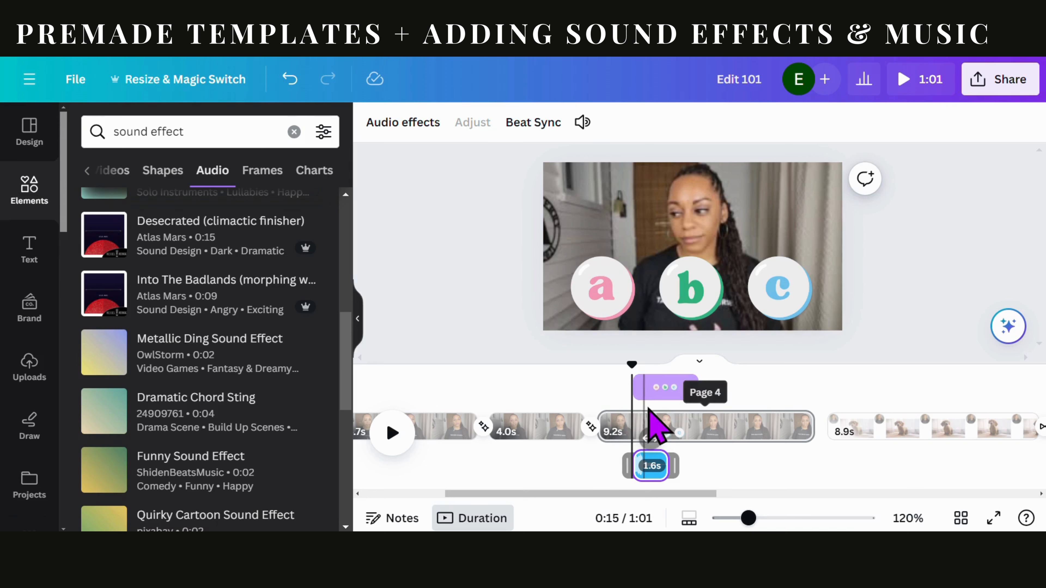
{"action": "left_click", "coordinate": [619, 393]}
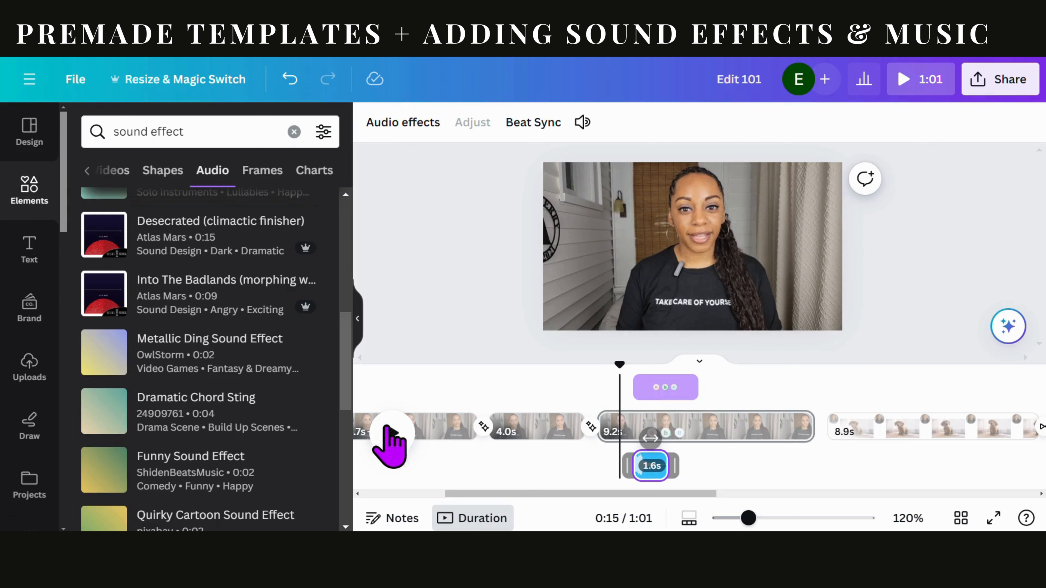
{"action": "left_click", "coordinate": [386, 427]}
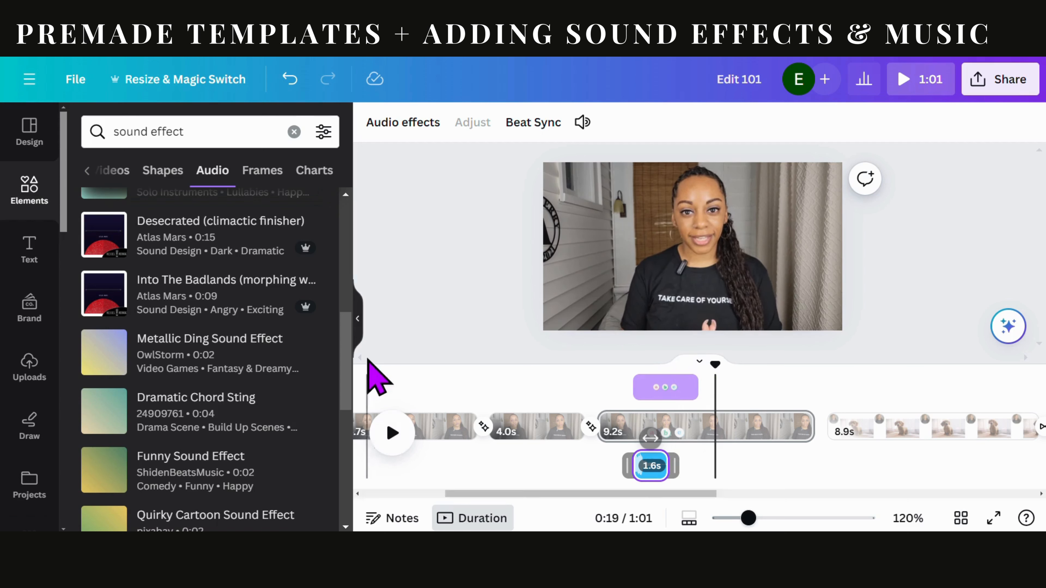
Hide the grouped letter beads' timing from the timeline
{"action": "left_click", "coordinate": [361, 330]}
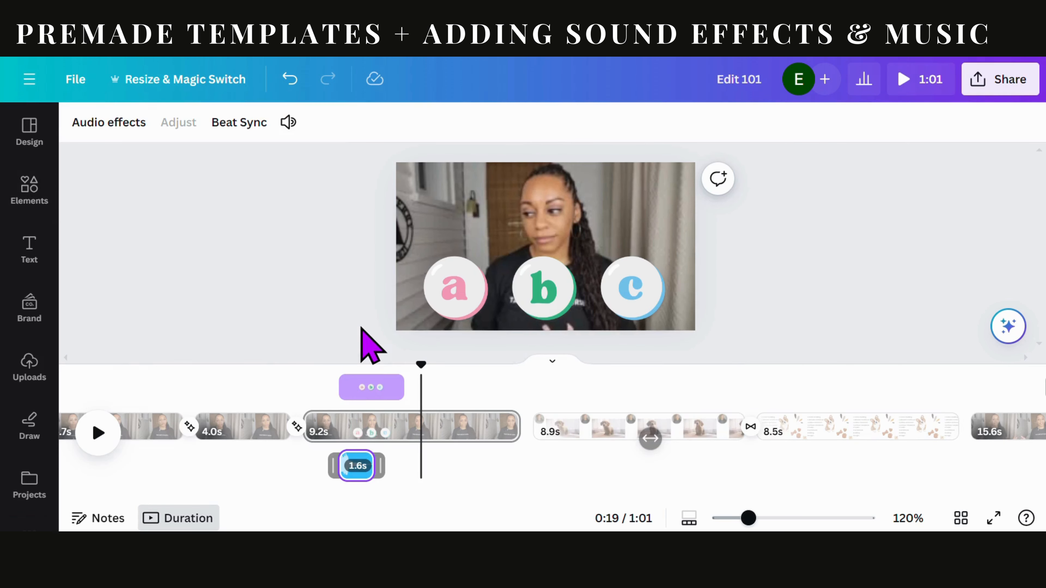
{"action": "left_click", "coordinate": [366, 385]}
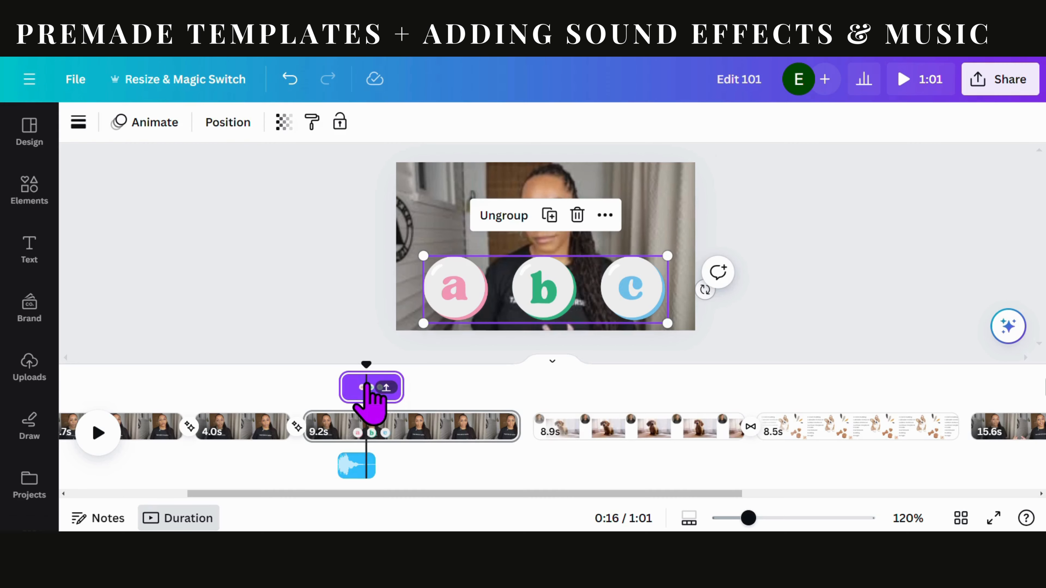
{"action": "left_click", "coordinate": [604, 215]}
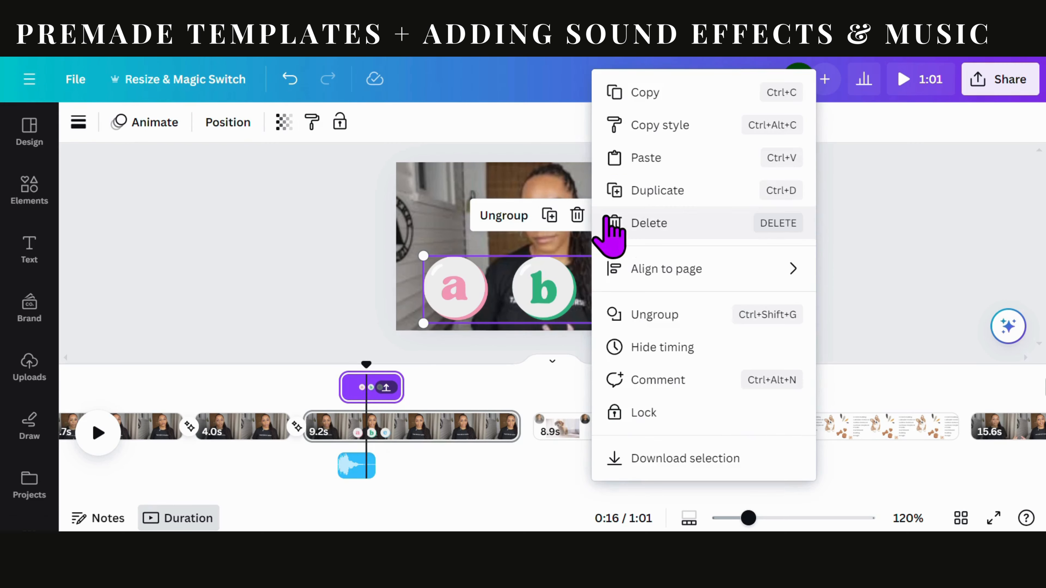
{"action": "left_click", "coordinate": [638, 343]}
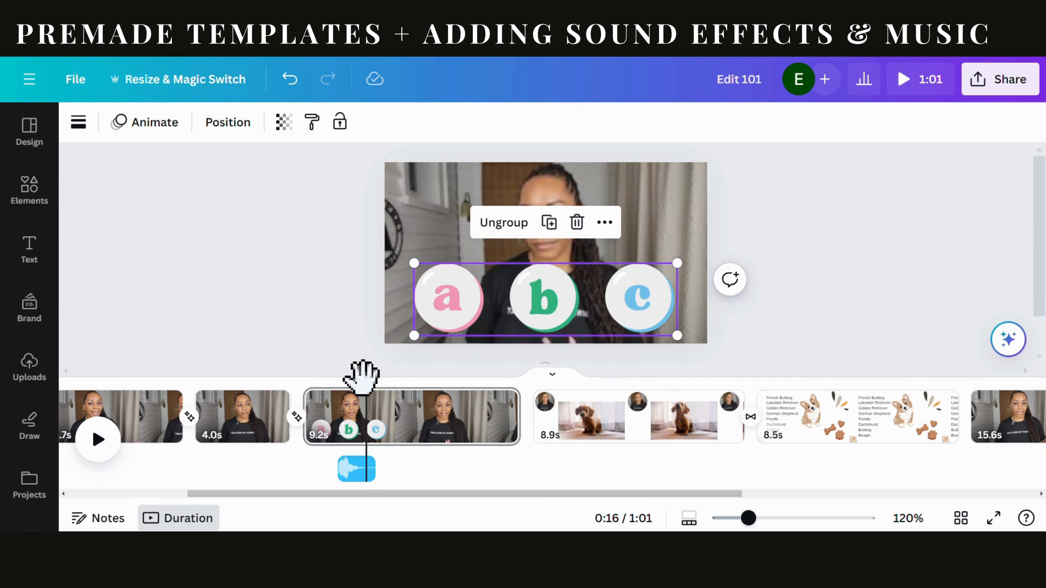
Add the POWER WORKOUT font combination to the letter-bead clip, with the playhead at its start, 0:14
{"action": "left_click_drag", "start_coordinate": [365, 376], "coordinate": [300, 375]}
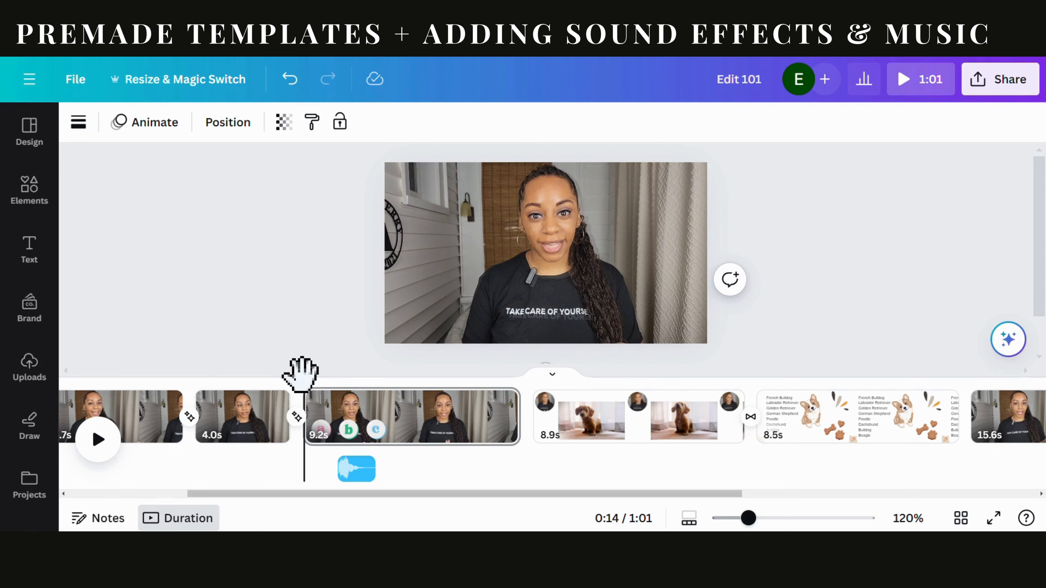
{"action": "left_click", "coordinate": [43, 256]}
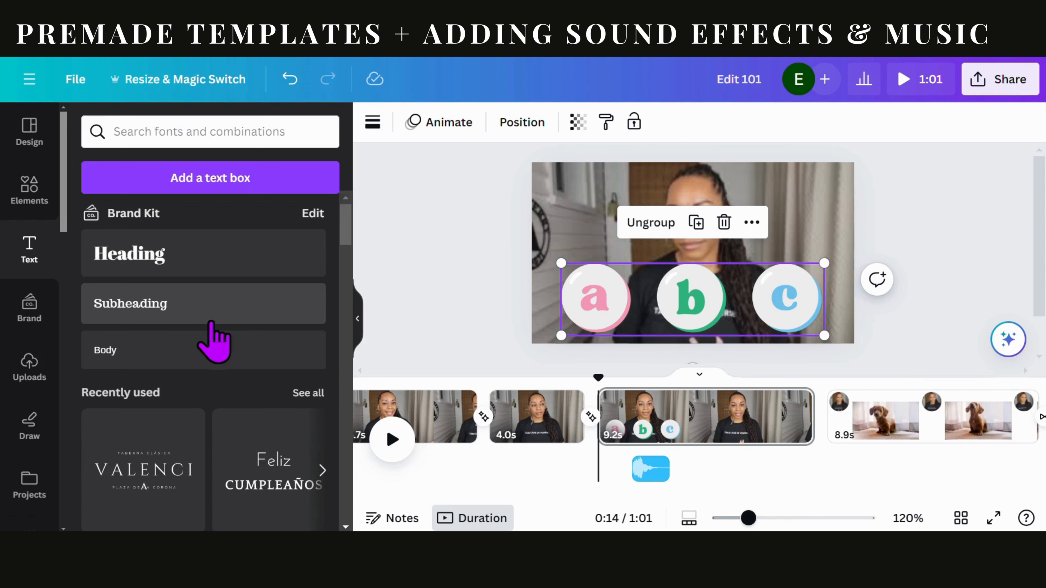
{"action": "scroll", "coordinate": [212, 338], "scroll_direction": "down", "scroll_amount": 5}
{"action": "scroll", "coordinate": [213, 339], "scroll_direction": "down", "scroll_amount": 1}
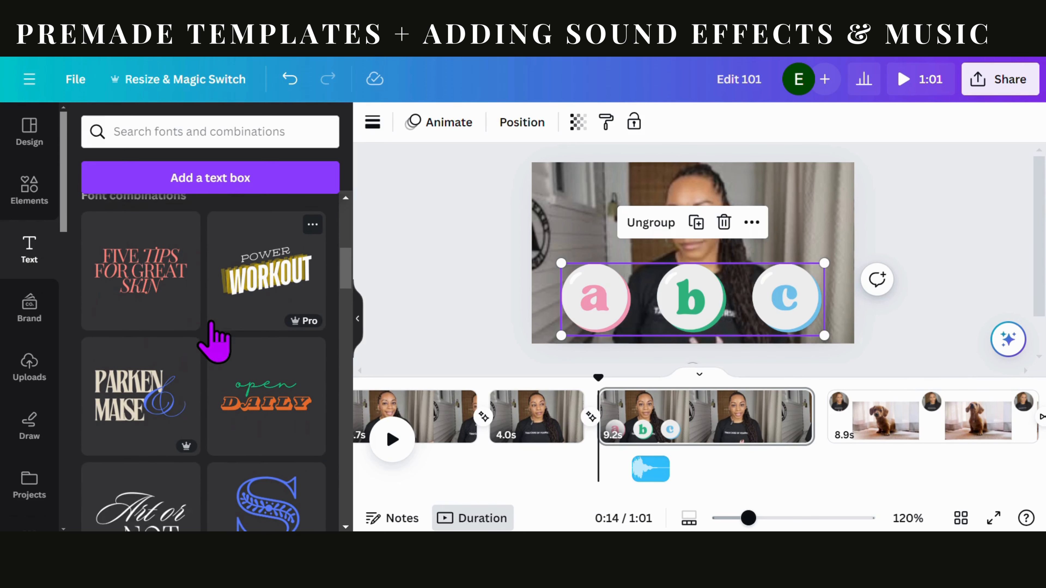
{"action": "scroll", "coordinate": [212, 324], "scroll_direction": "up", "scroll_amount": 1}
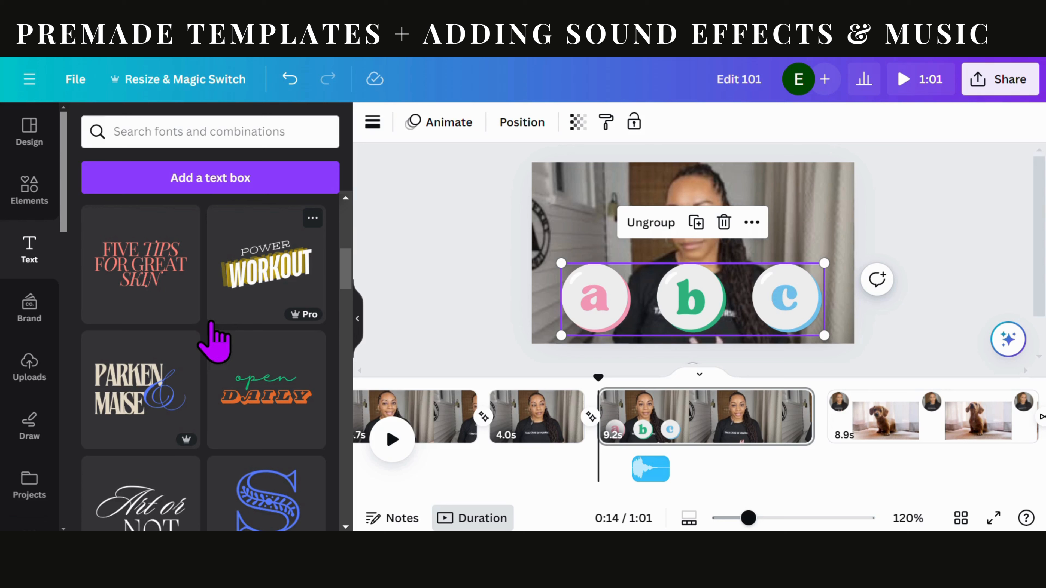
{"action": "left_click", "coordinate": [263, 275]}
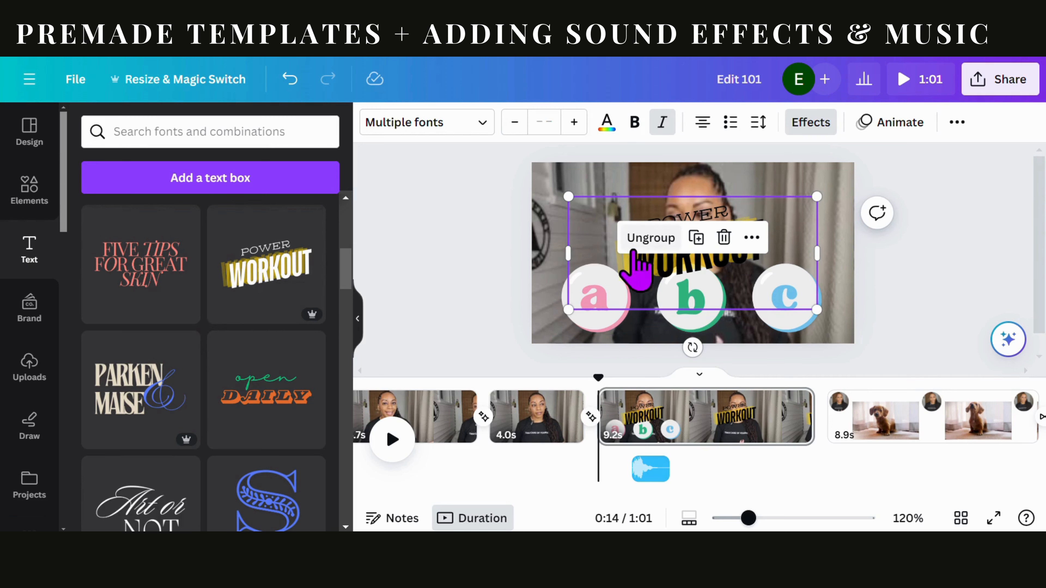
Replace the word WORKOUT in the added text graphic with FOLLOW ALONG
{"action": "left_click", "coordinate": [845, 240]}
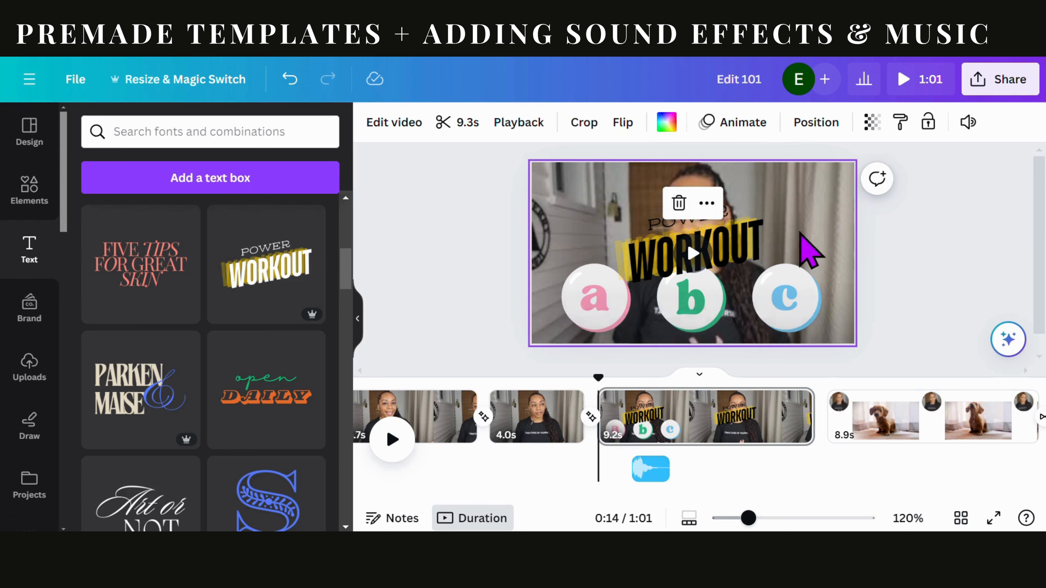
{"action": "left_click", "coordinate": [733, 248]}
{"action": "double_click", "coordinate": [733, 247]}
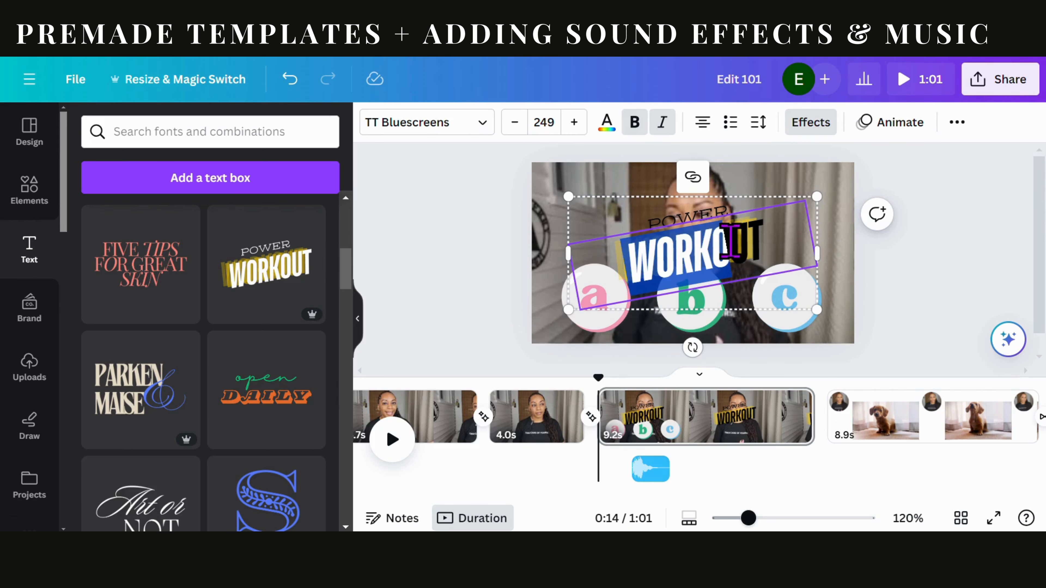
{"action": "left_click_drag", "start_coordinate": [764, 248], "coordinate": [628, 264]}
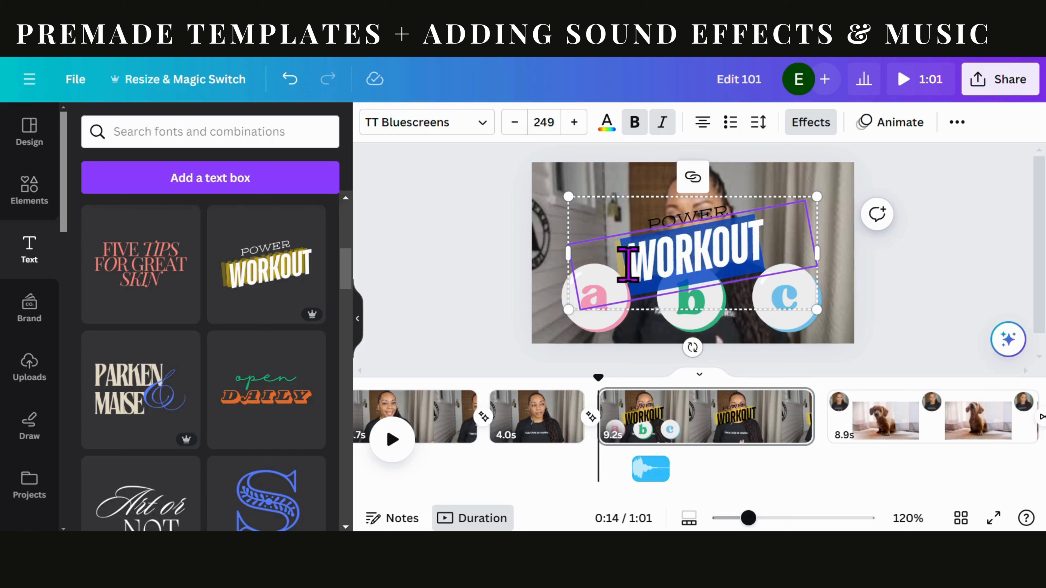
{"action": "type", "text": "FOLL"}
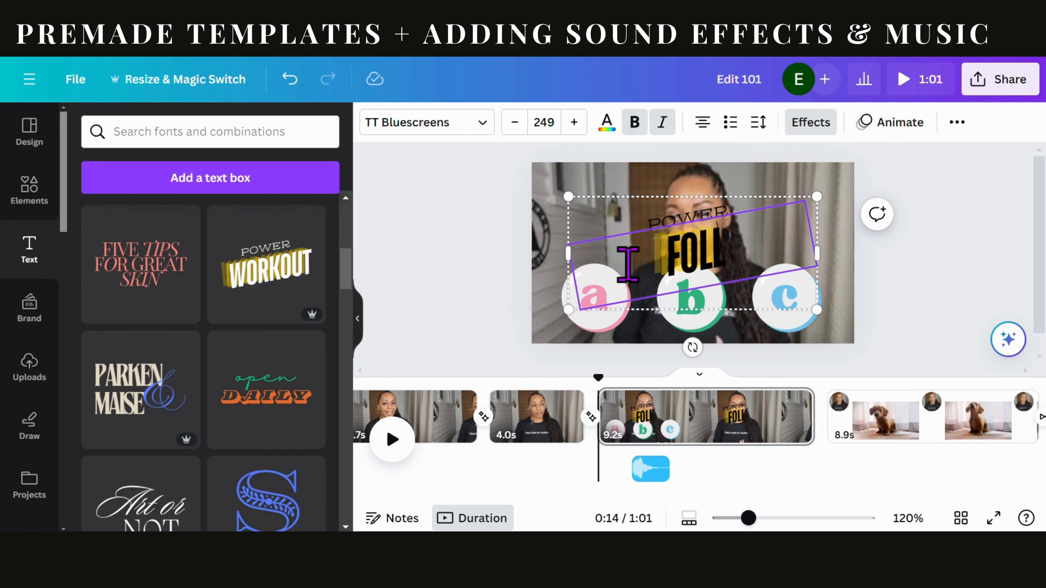
{"action": "type", "text": "OW ALONG"}
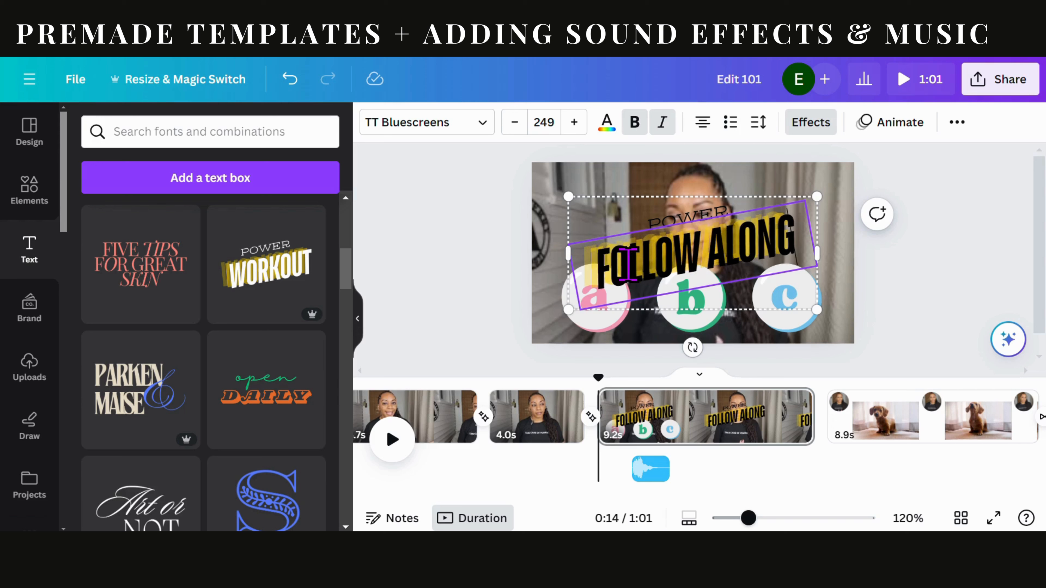
Delete the word POWER, then shrink FOLLOW ALONG to size 128 and place it in the frame's upper-left corner
{"action": "left_click", "coordinate": [686, 219]}
{"action": "left_click", "coordinate": [776, 291]}
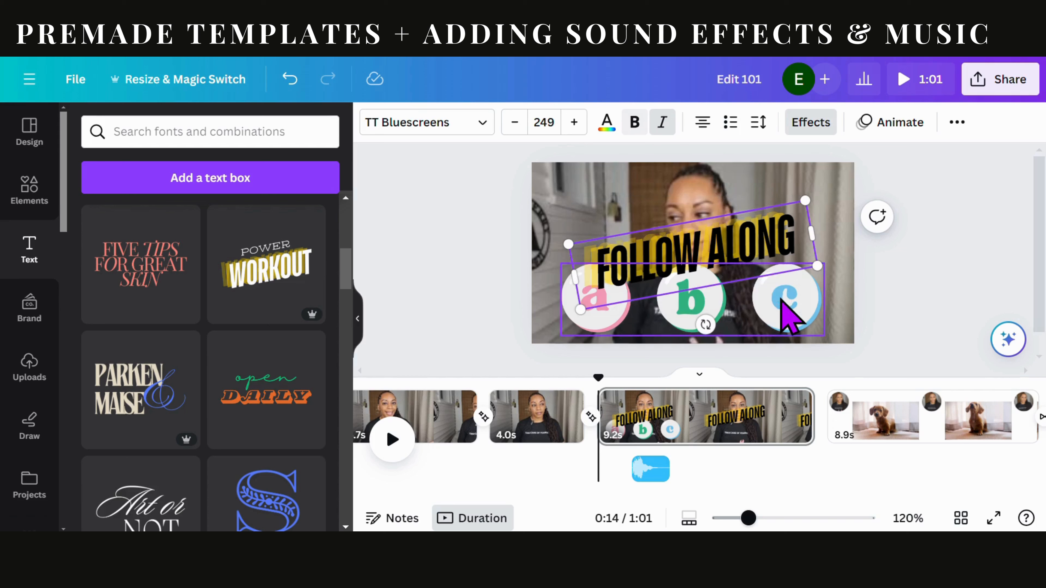
{"action": "left_click_drag", "start_coordinate": [764, 247], "coordinate": [718, 204]}
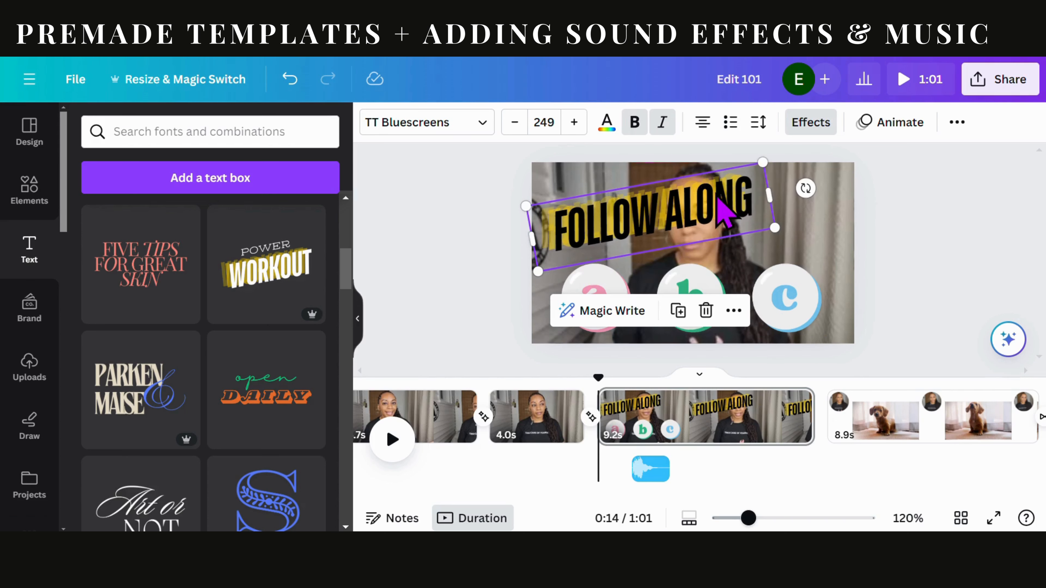
{"action": "left_click_drag", "start_coordinate": [761, 160], "coordinate": [630, 218]}
{"action": "left_click_drag", "start_coordinate": [582, 246], "coordinate": [578, 198]}
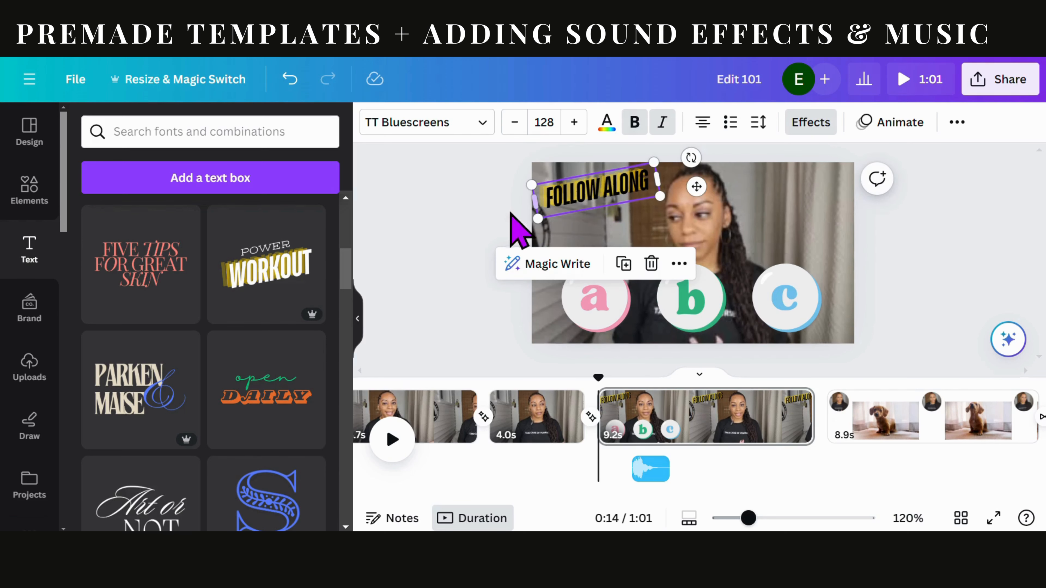
{"action": "left_click", "coordinate": [357, 319]}
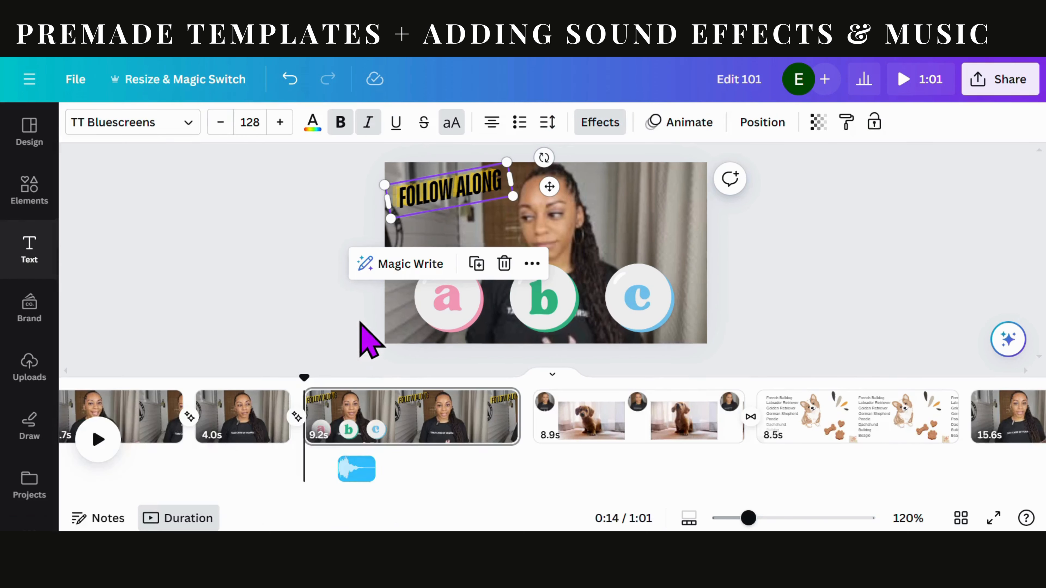
Apply the Baseline text animation to FOLLOW ALONG with its direction set to the right
{"action": "left_click", "coordinate": [680, 124]}
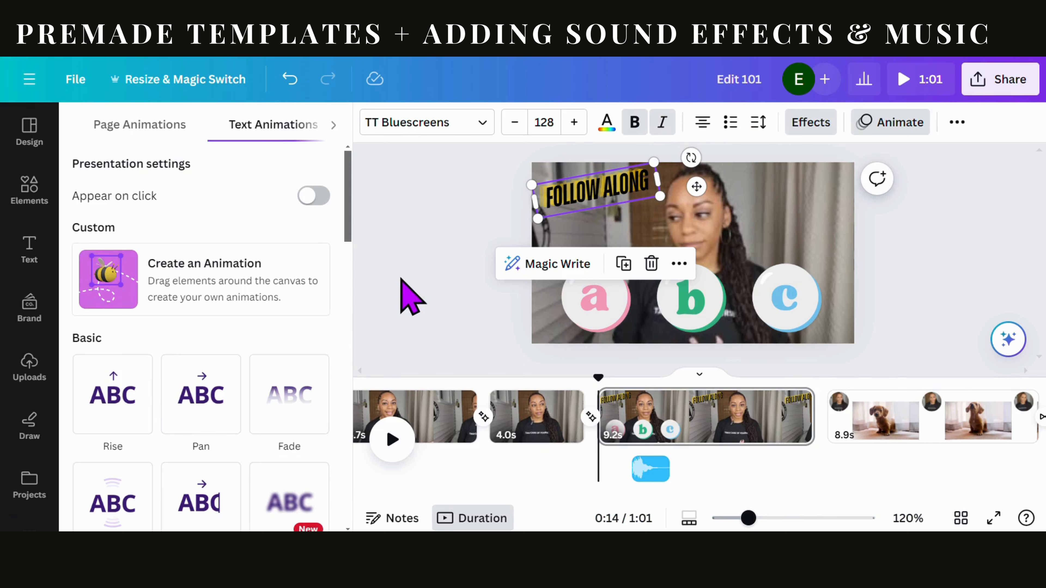
{"action": "scroll", "coordinate": [280, 344], "scroll_direction": "down", "scroll_amount": 3}
{"action": "scroll", "coordinate": [280, 345], "scroll_direction": "down", "scroll_amount": 1}
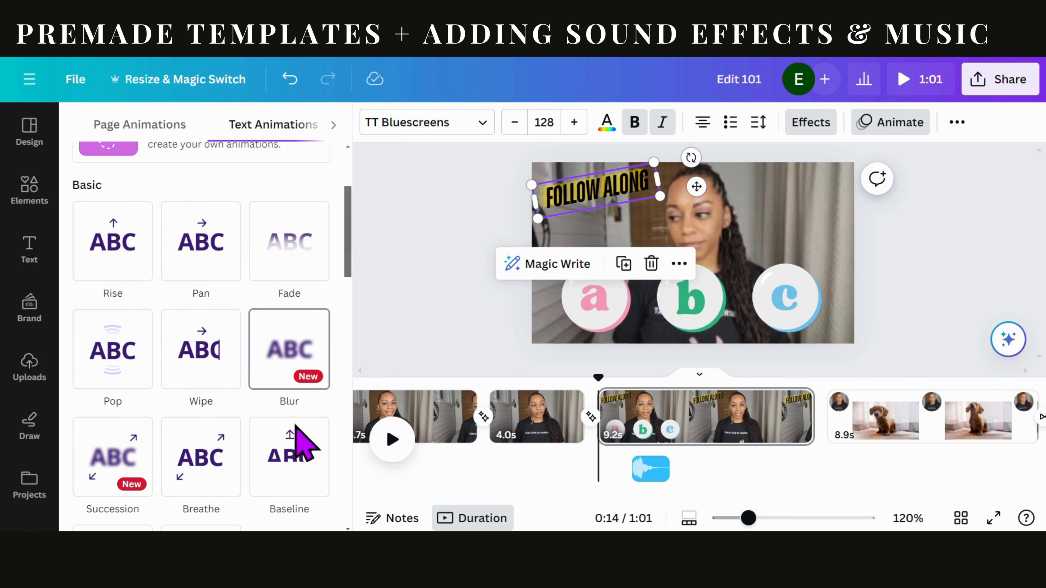
{"action": "left_click", "coordinate": [296, 455]}
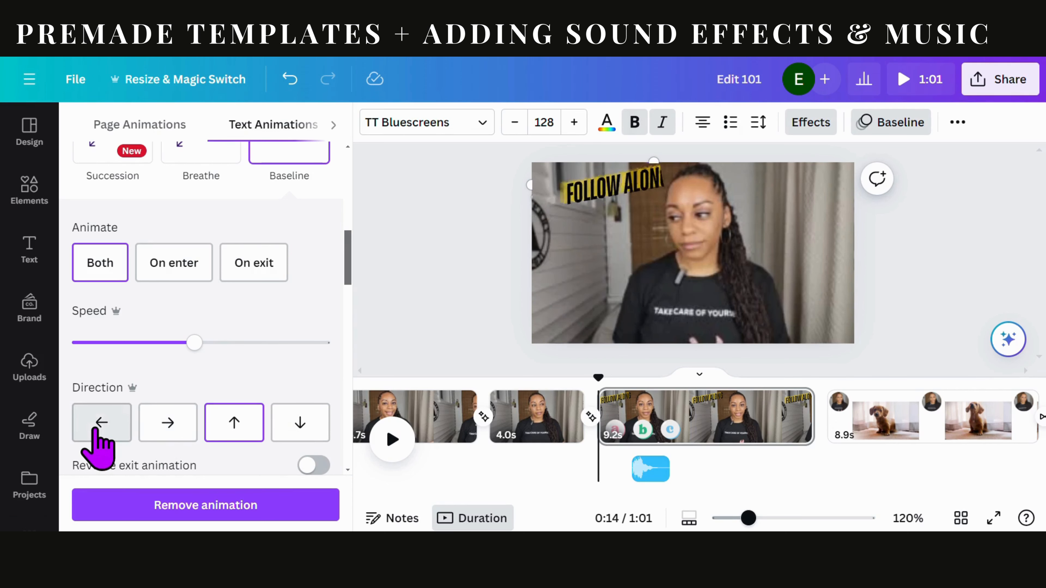
{"action": "left_click", "coordinate": [164, 424]}
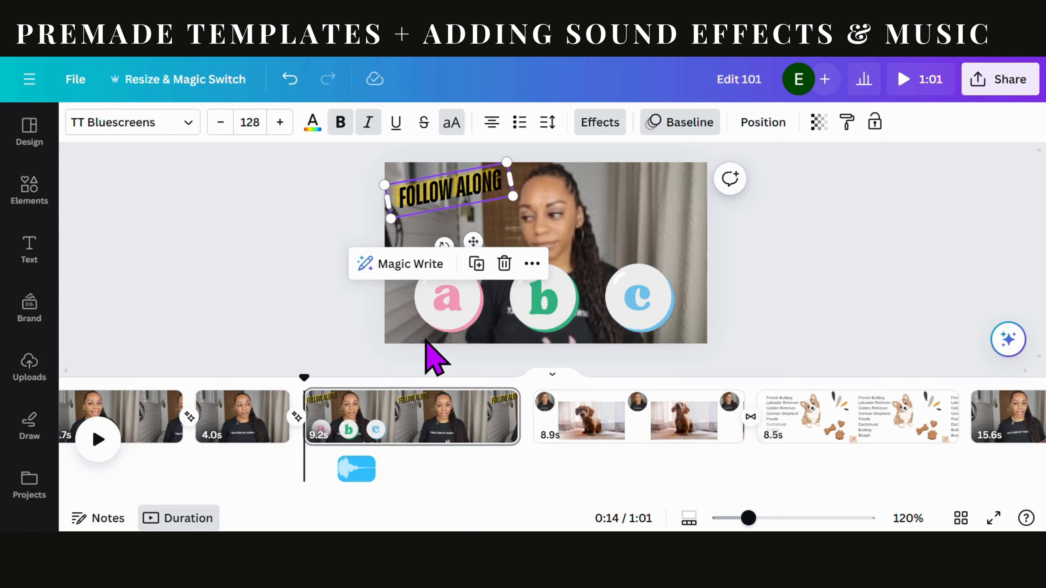
Play back the video from 0:12 through the animated FOLLOW ALONG text and stop at 0:19
{"action": "left_click", "coordinate": [258, 416]}
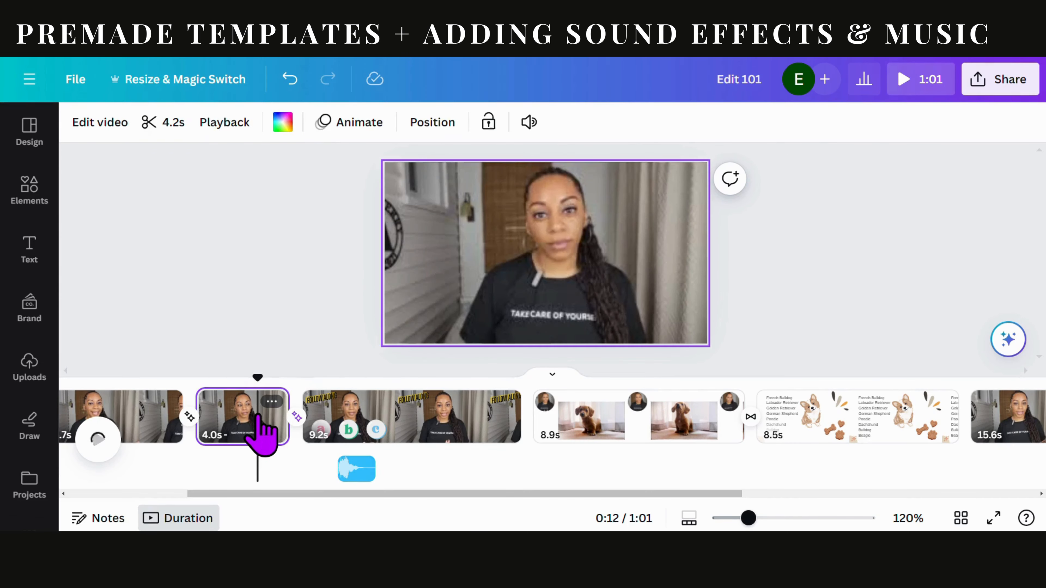
{"action": "left_click", "coordinate": [98, 443]}
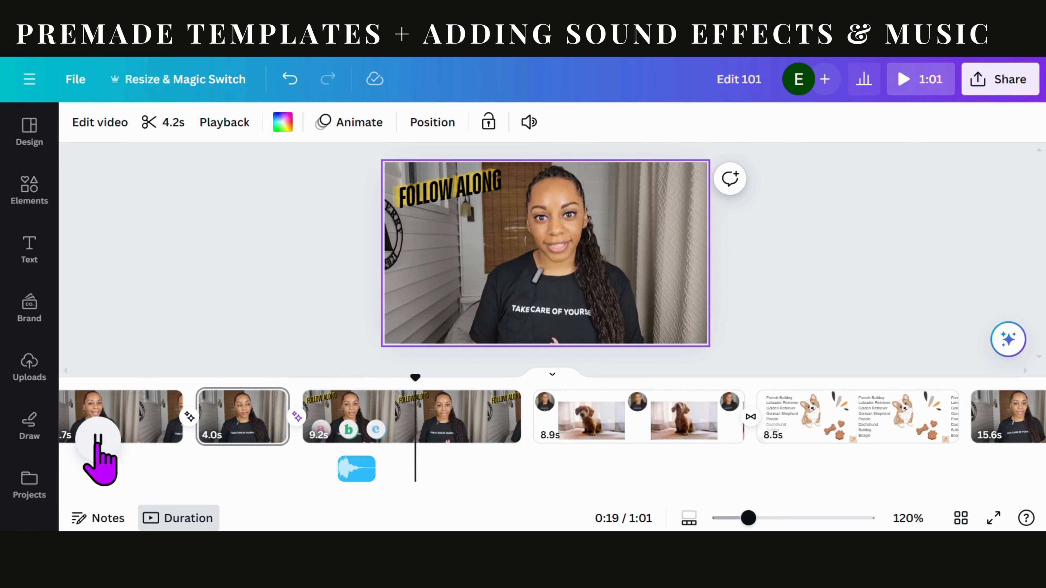
{"action": "left_click", "coordinate": [98, 439]}
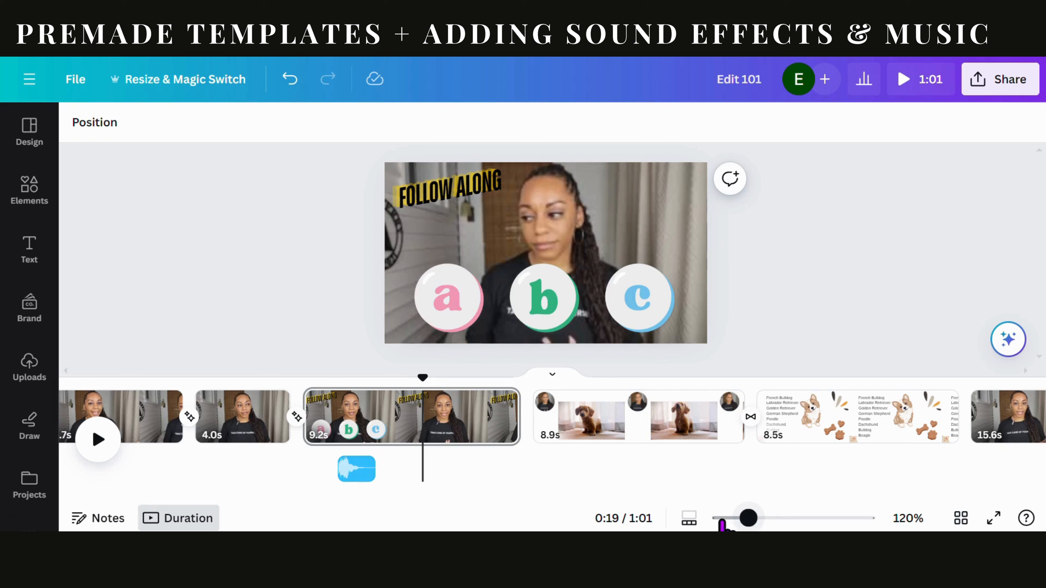
Return the playhead to the video's start, search the audio elements for "lofi music" and narrow the search to Lofi chill
{"action": "left_click_drag", "start_coordinate": [721, 525], "coordinate": [694, 527]}
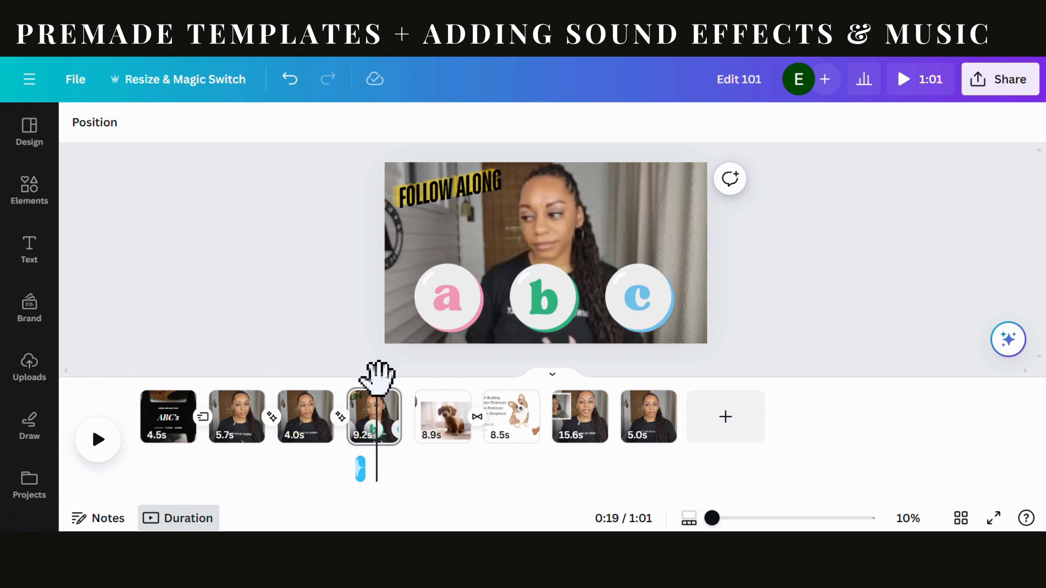
{"action": "left_click_drag", "start_coordinate": [378, 378], "coordinate": [103, 399]}
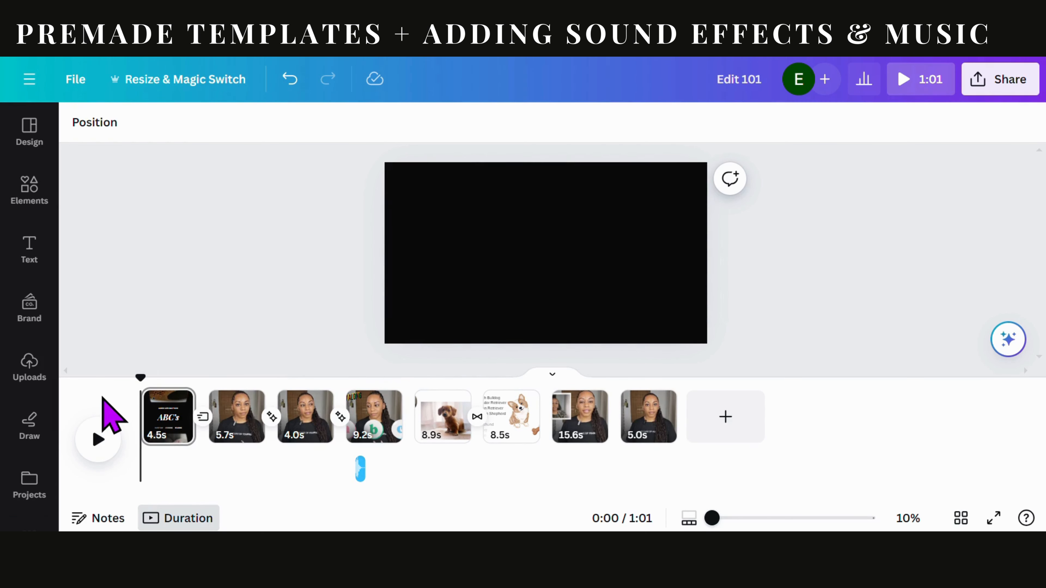
{"action": "left_click", "coordinate": [36, 201]}
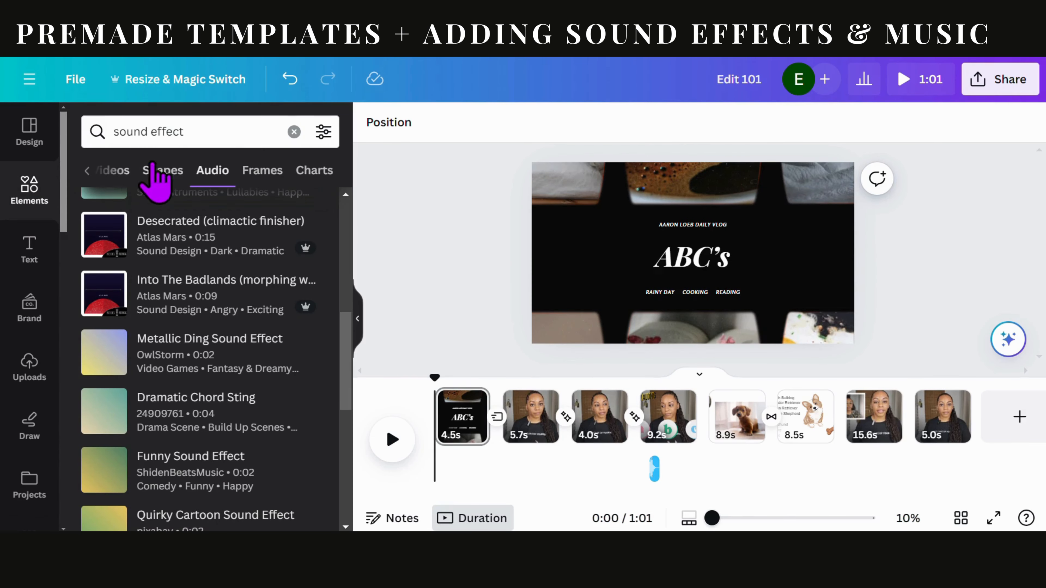
{"action": "left_click", "coordinate": [210, 131]}
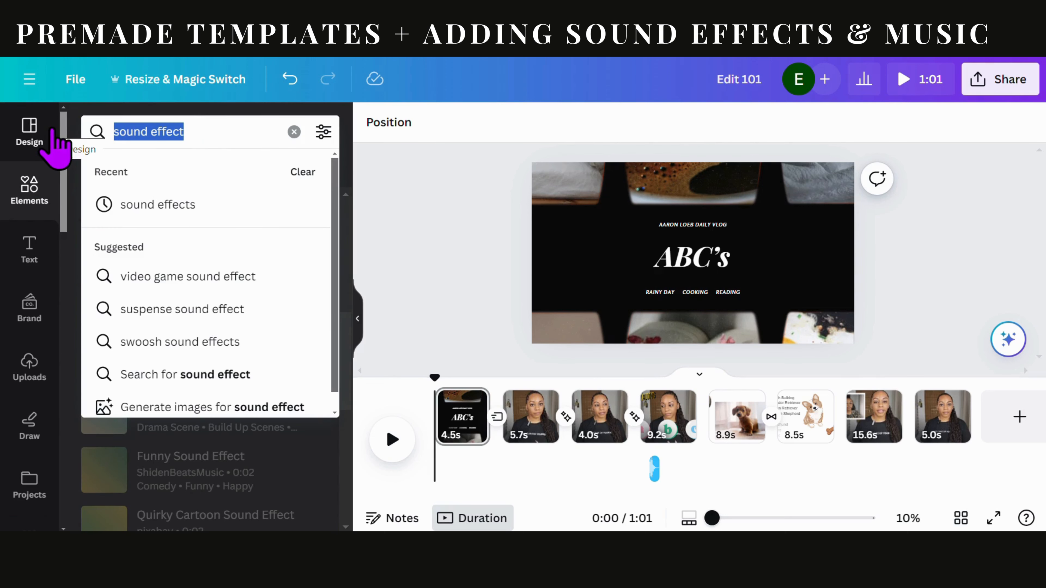
{"action": "type", "text": "lofi m"}
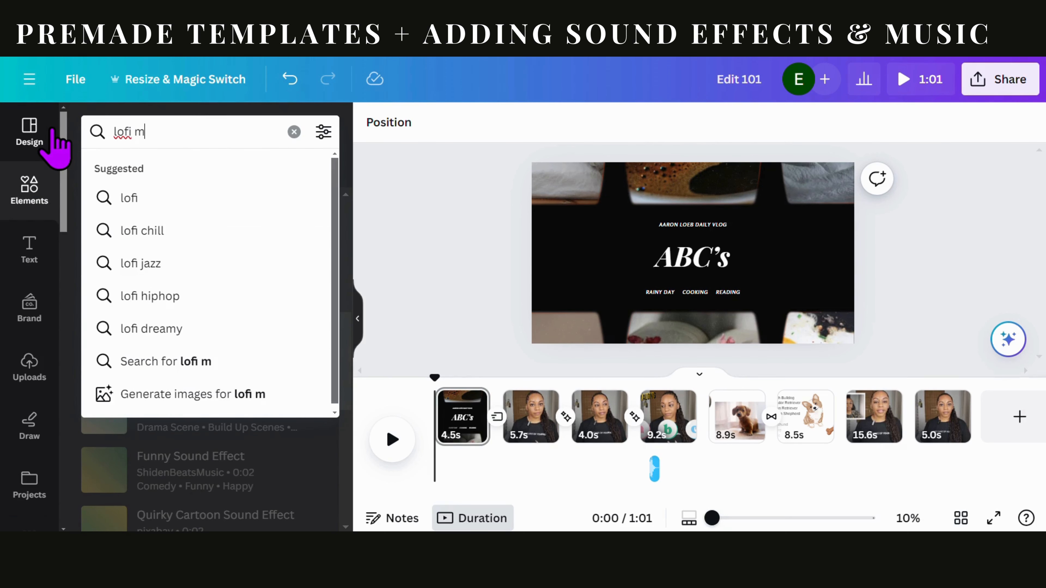
{"action": "type", "text": "usic"}
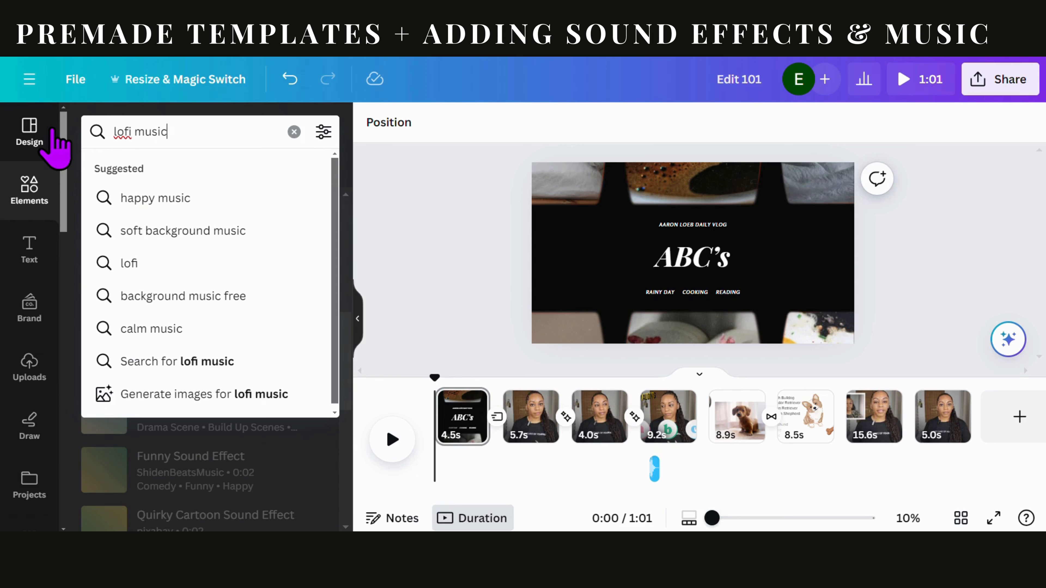
{"action": "key", "text": "Return"}
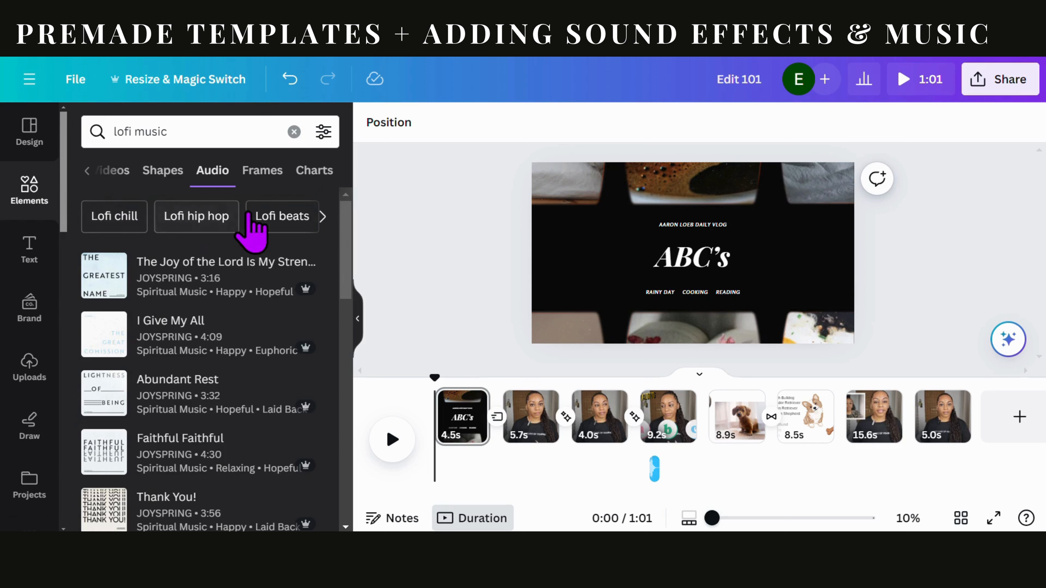
{"action": "left_click", "coordinate": [112, 224]}
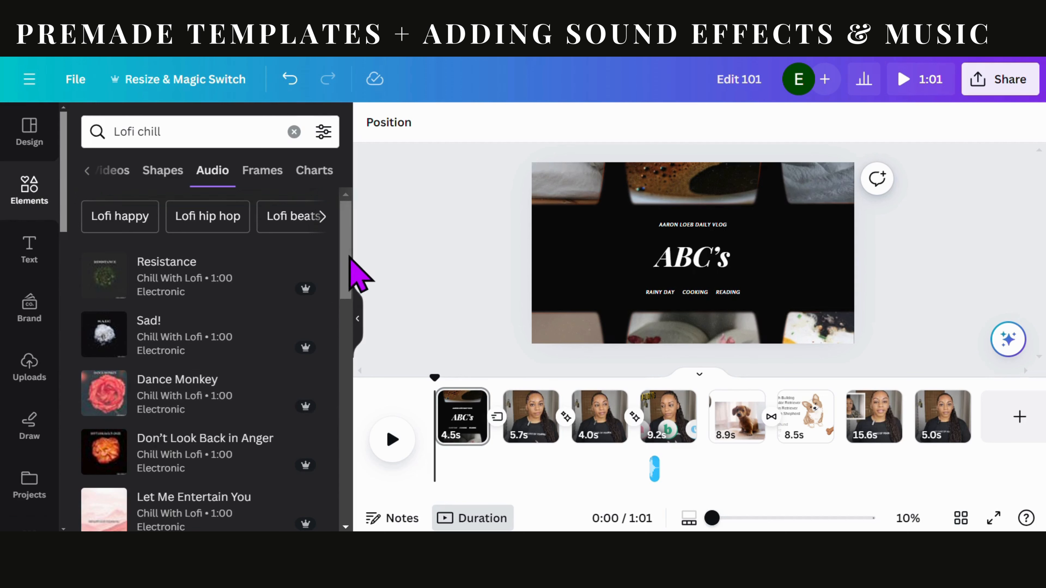
Preview the Resistance and Dance Monkey tracks, add Dance Monkey from the video's start, and dismiss the popular music notice
{"action": "left_click_drag", "start_coordinate": [350, 284], "coordinate": [339, 234]}
{"action": "mouse_move", "coordinate": [116, 280]}
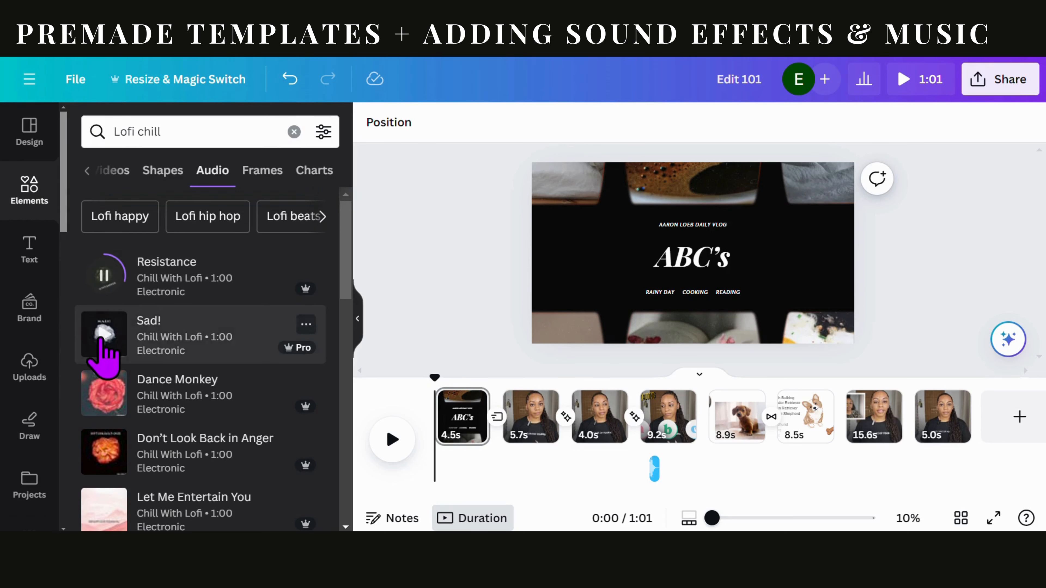
{"action": "left_click", "coordinate": [105, 394]}
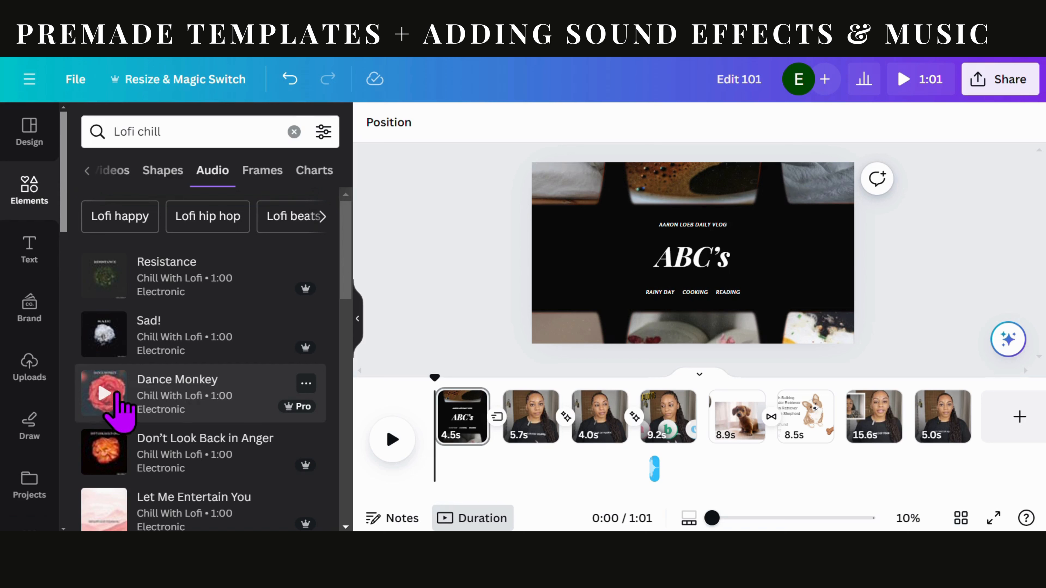
{"action": "left_click", "coordinate": [184, 393]}
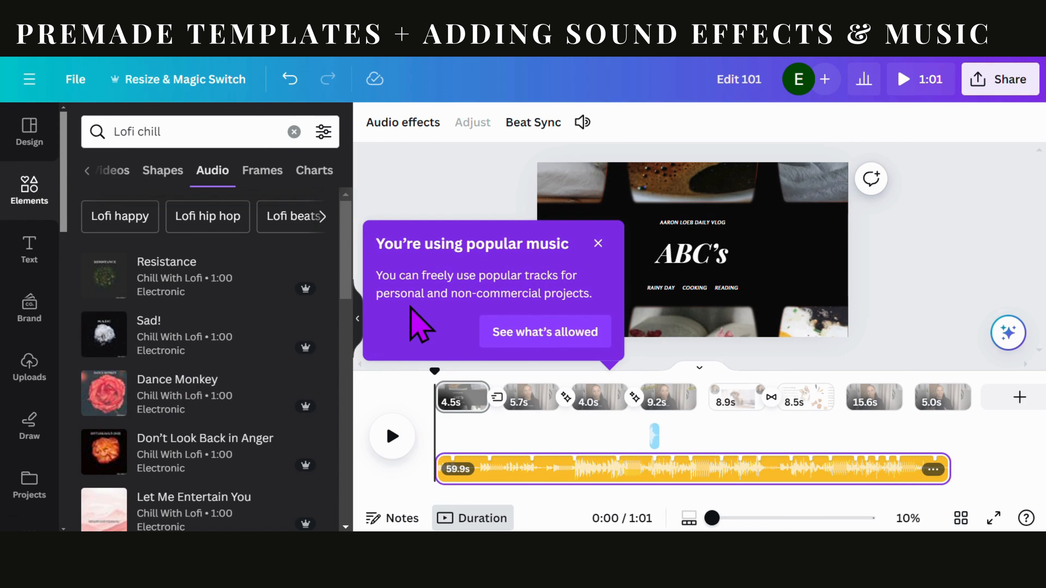
{"action": "left_click", "coordinate": [598, 243]}
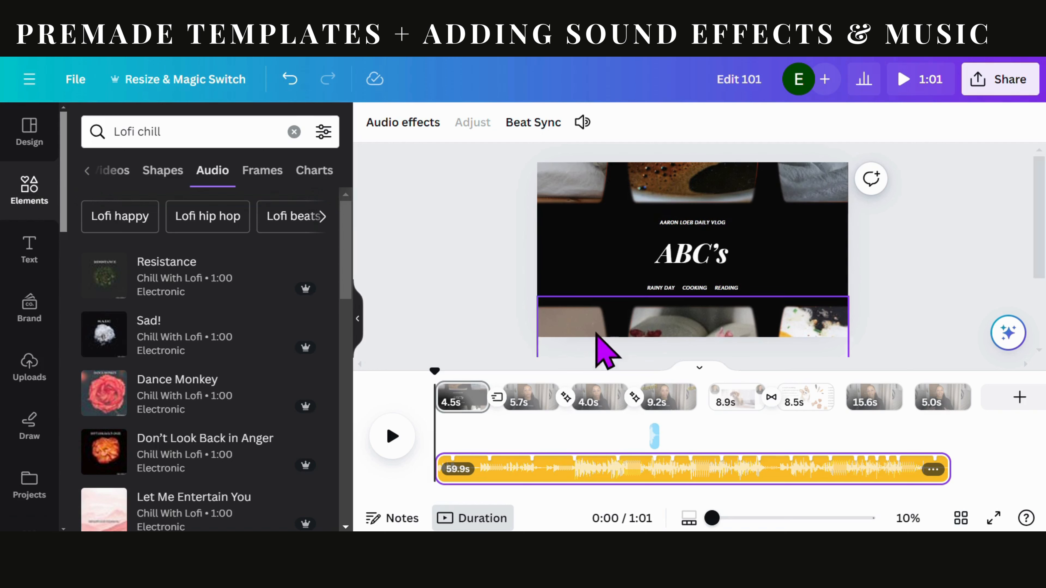
Play the first 10 seconds of the video with the music and move the playhead back to 0:04
{"action": "left_click", "coordinate": [389, 441]}
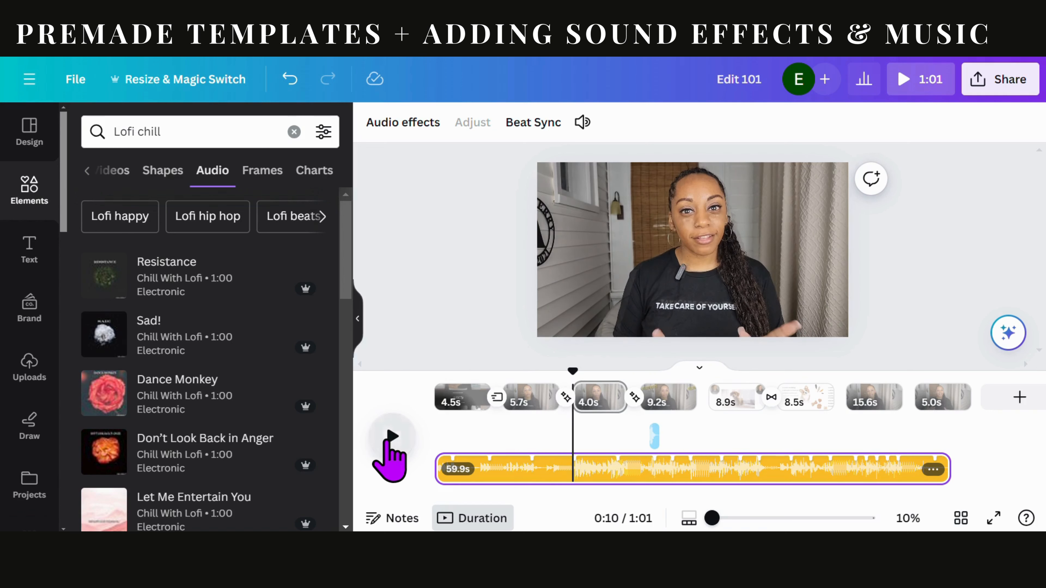
{"action": "left_click", "coordinate": [391, 437]}
{"action": "left_click_drag", "start_coordinate": [575, 367], "coordinate": [506, 367]}
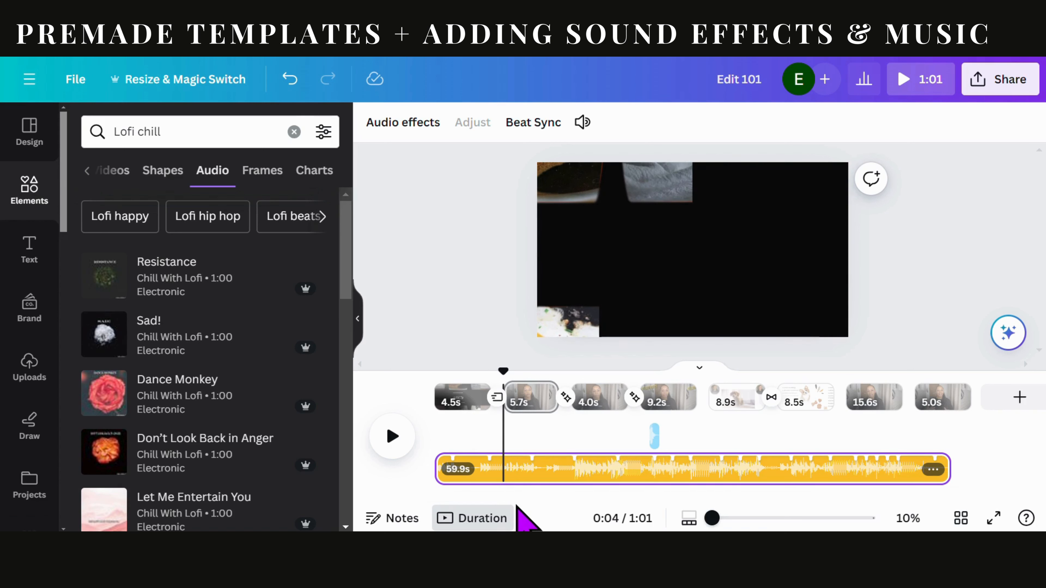
Split the music track at 0:04 and give its opening section a 2.2-second fade-out
{"action": "key", "text": "s"}
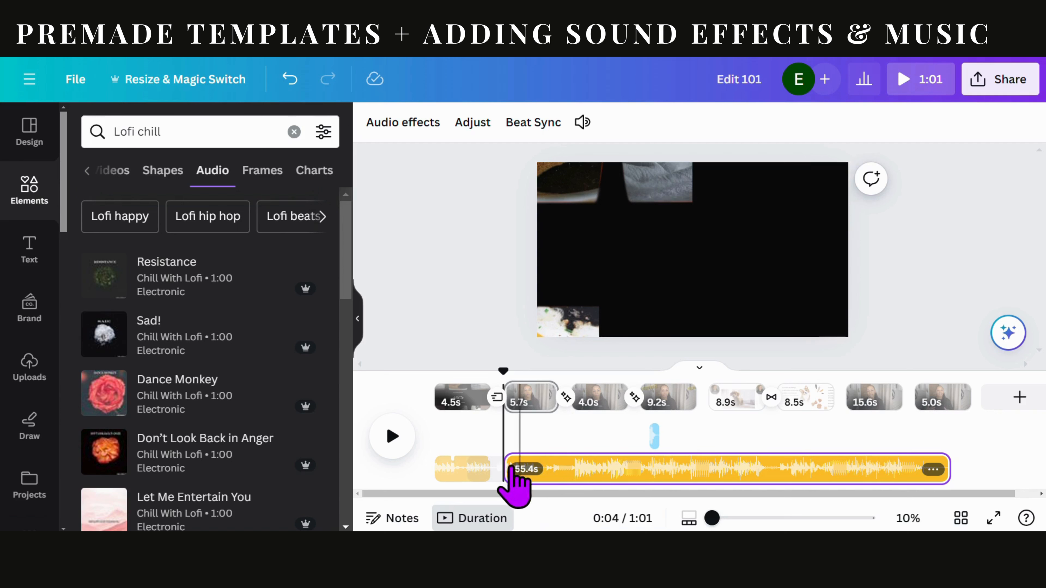
{"action": "left_click", "coordinate": [470, 463]}
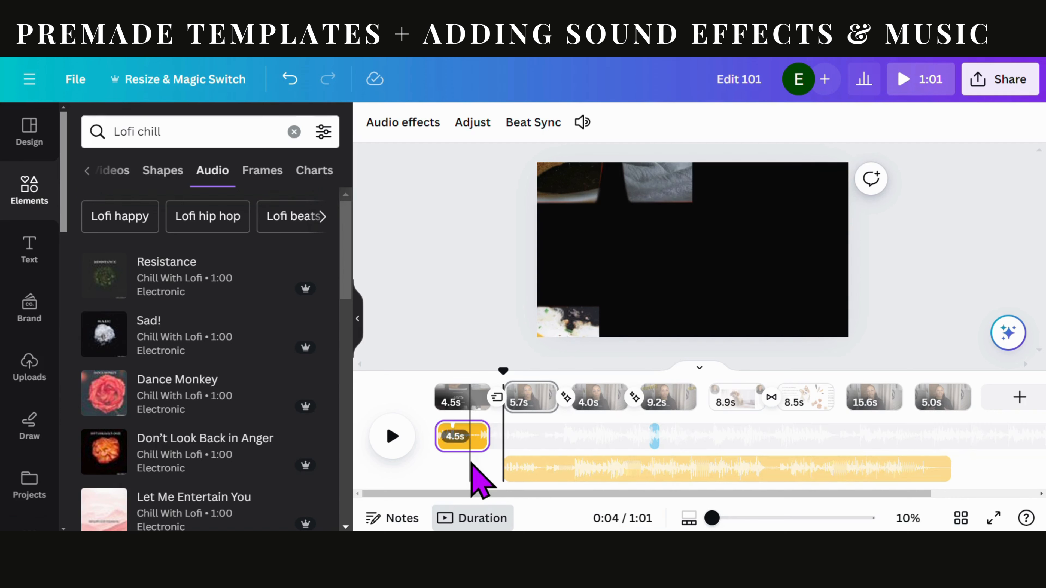
{"action": "right_click", "coordinate": [479, 437]}
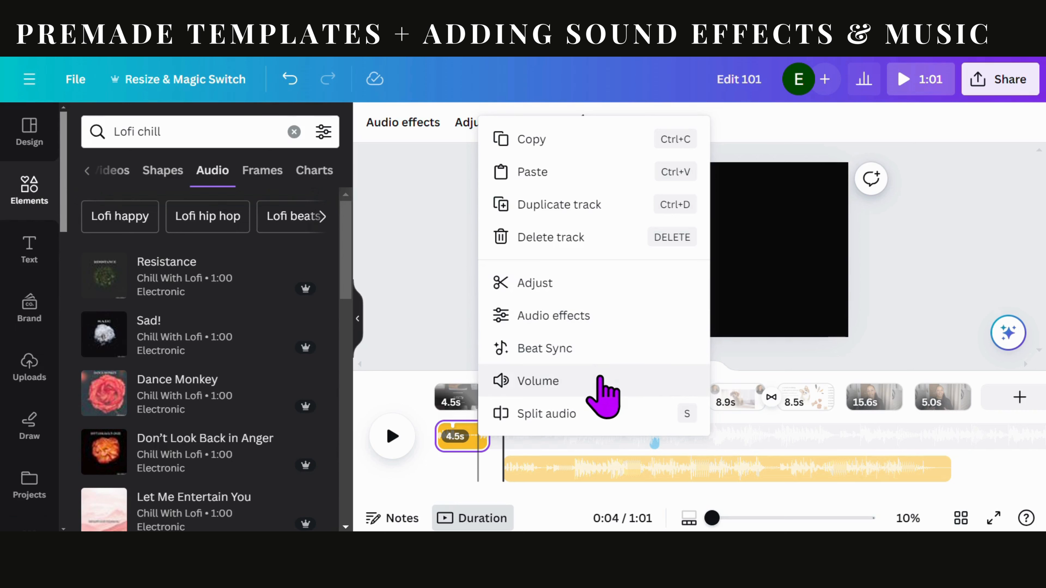
{"action": "left_click", "coordinate": [616, 322]}
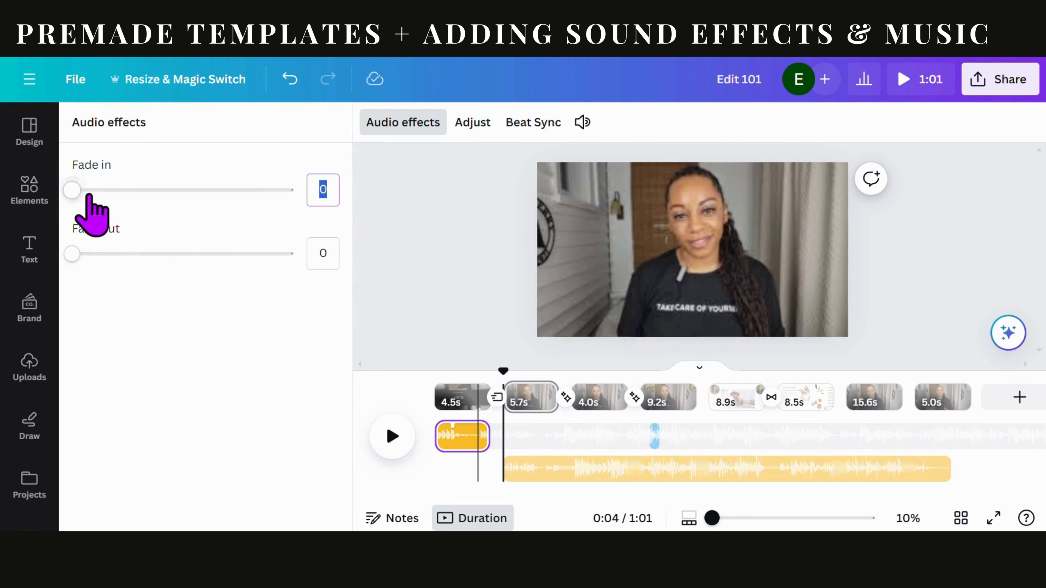
{"action": "left_click_drag", "start_coordinate": [72, 190], "coordinate": [243, 190]}
{"action": "left_click_drag", "start_coordinate": [250, 228], "coordinate": [310, 288]}
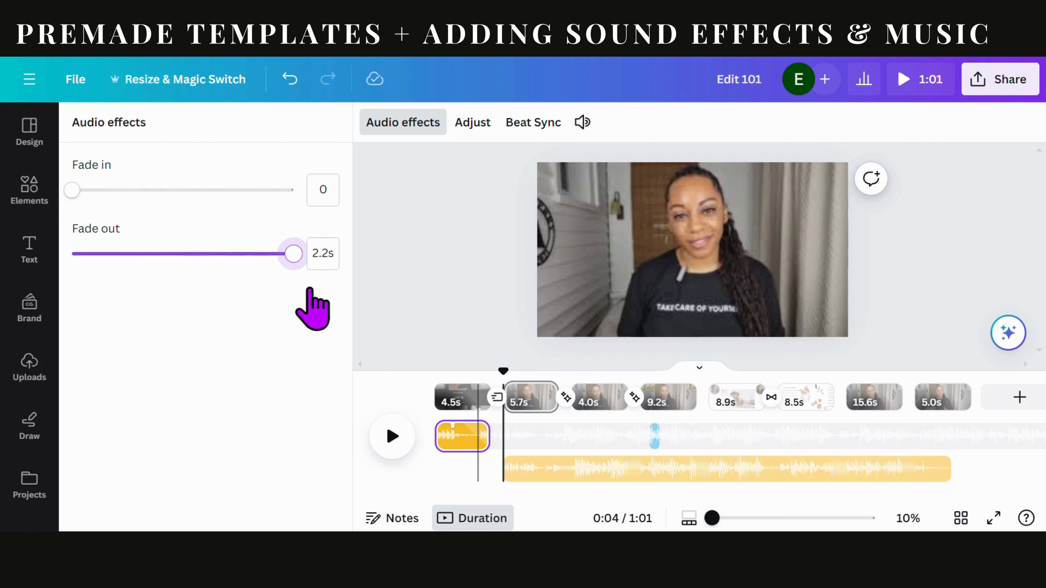
Give the second music section a 5.0-second fade-in and set its volume to 12
{"action": "left_click", "coordinate": [518, 467]}
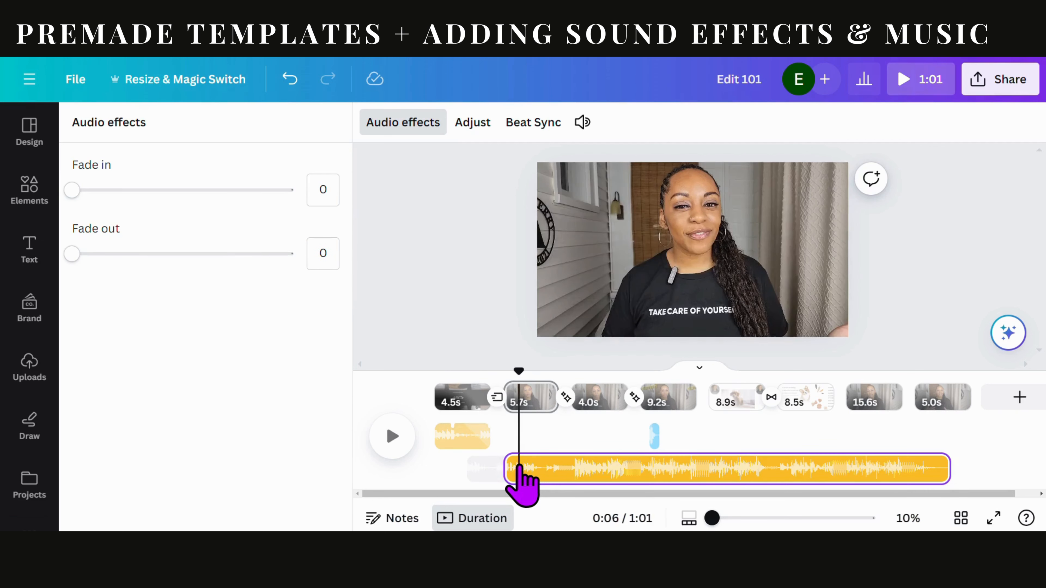
{"action": "left_click_drag", "start_coordinate": [73, 192], "coordinate": [301, 250]}
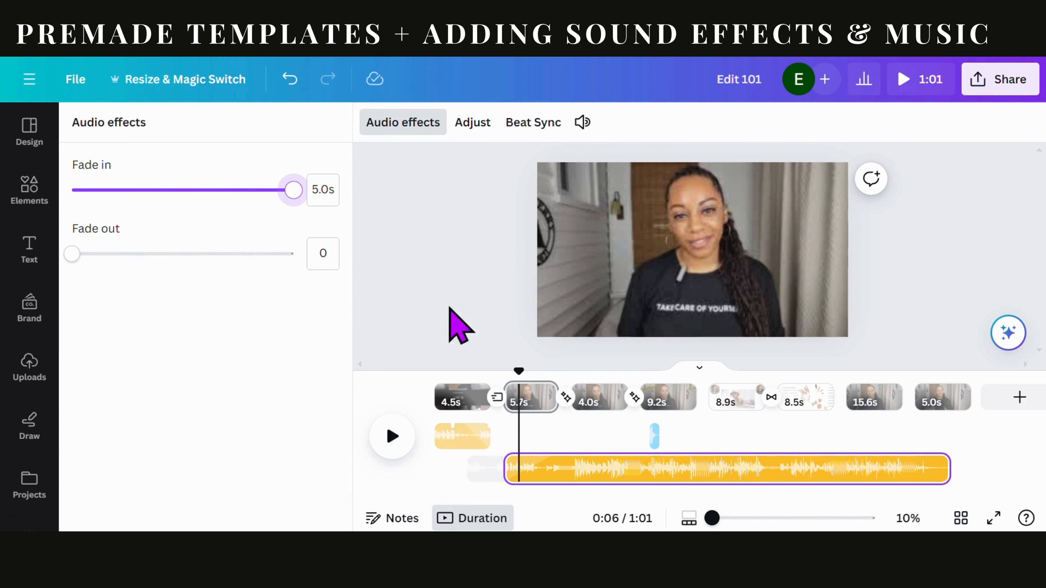
{"action": "right_click", "coordinate": [535, 473]}
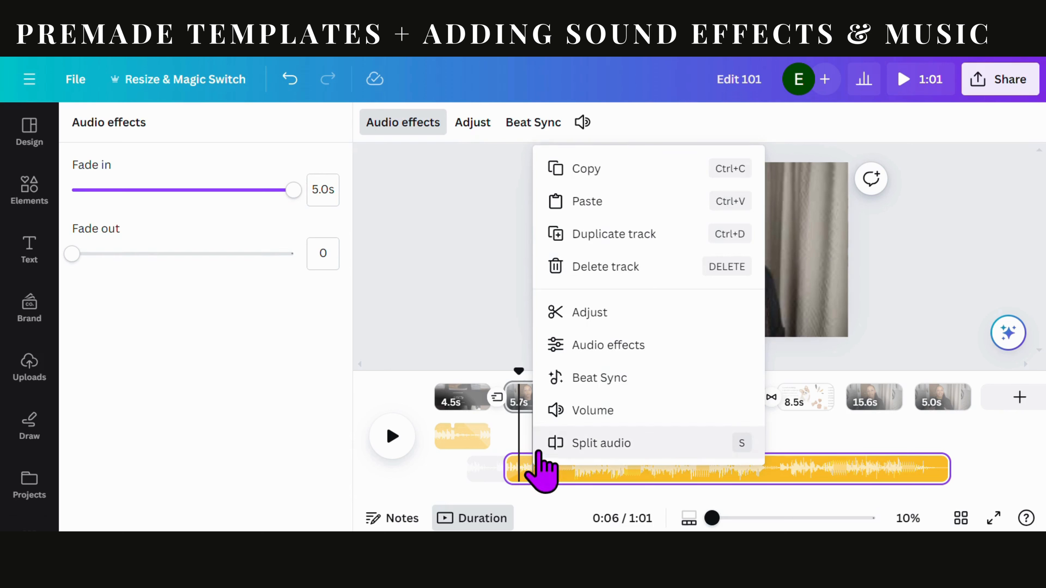
{"action": "left_click", "coordinate": [562, 411]}
{"action": "left_click_drag", "start_coordinate": [633, 209], "coordinate": [590, 206]}
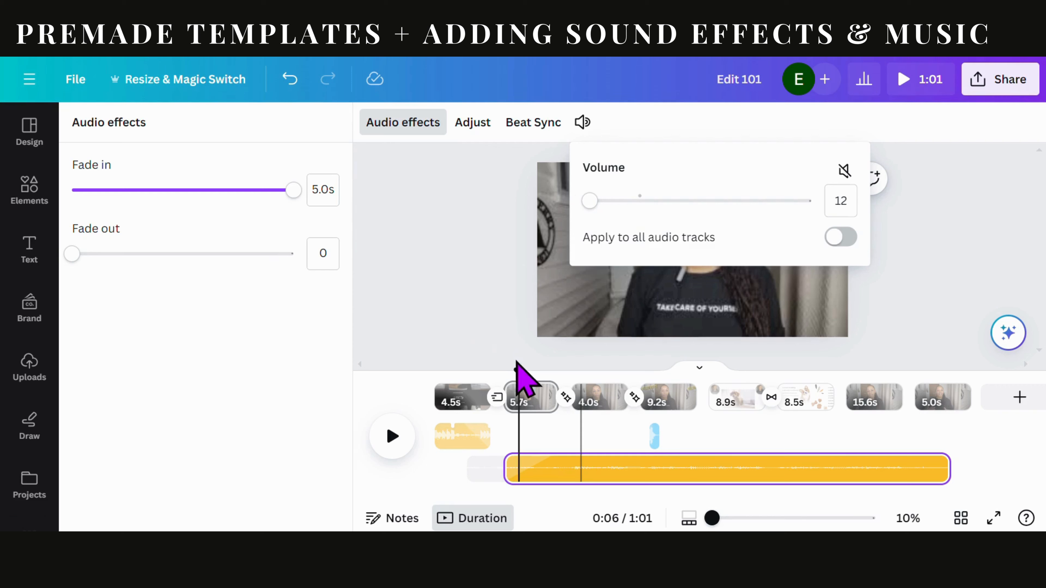
Play the video from its start to 0:12 to hear how the music fades between sections
{"action": "left_click_drag", "start_coordinate": [519, 365], "coordinate": [433, 365]}
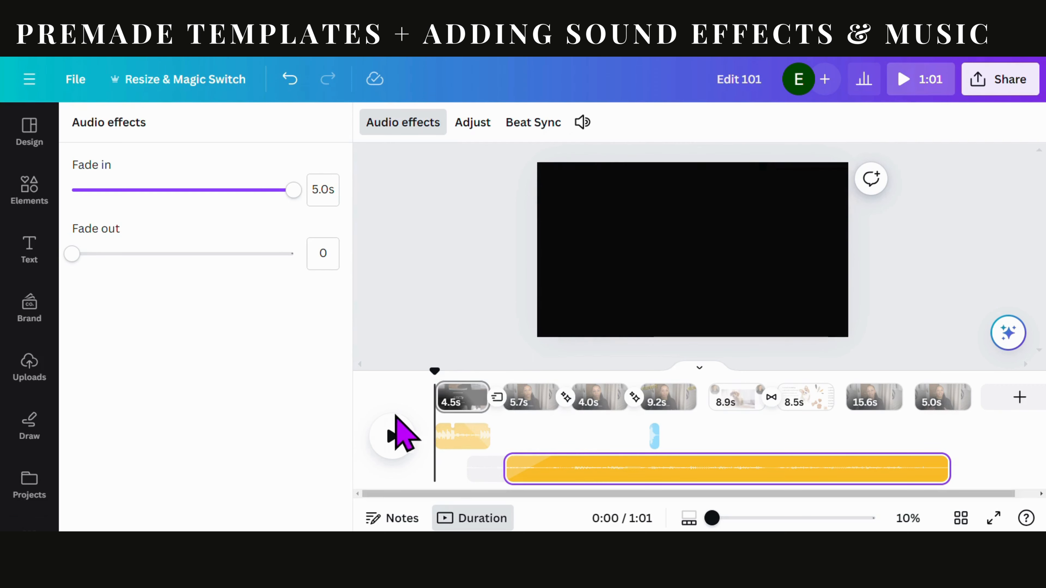
{"action": "left_click", "coordinate": [390, 448]}
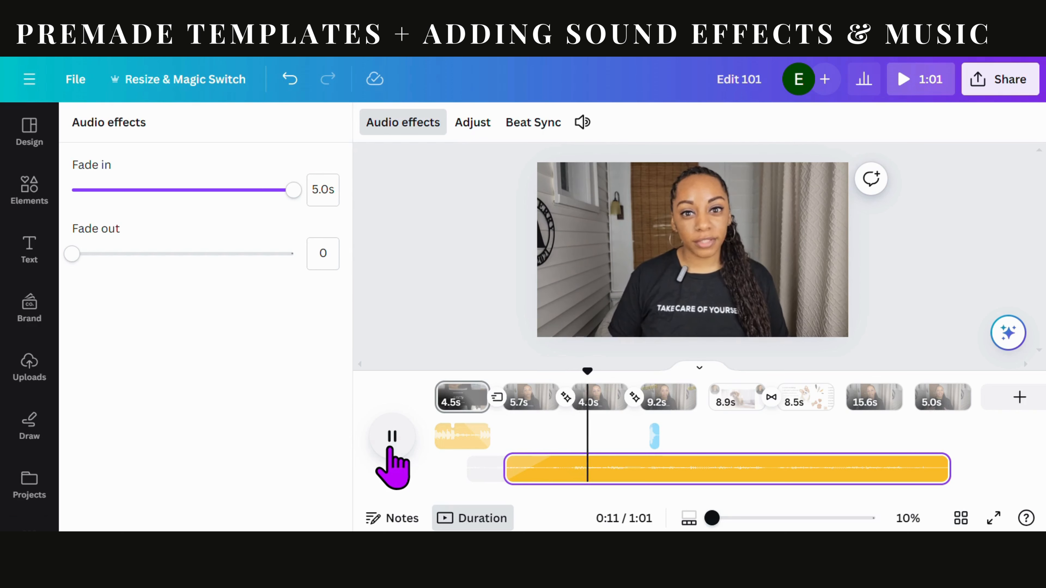
{"action": "left_click", "coordinate": [391, 447]}
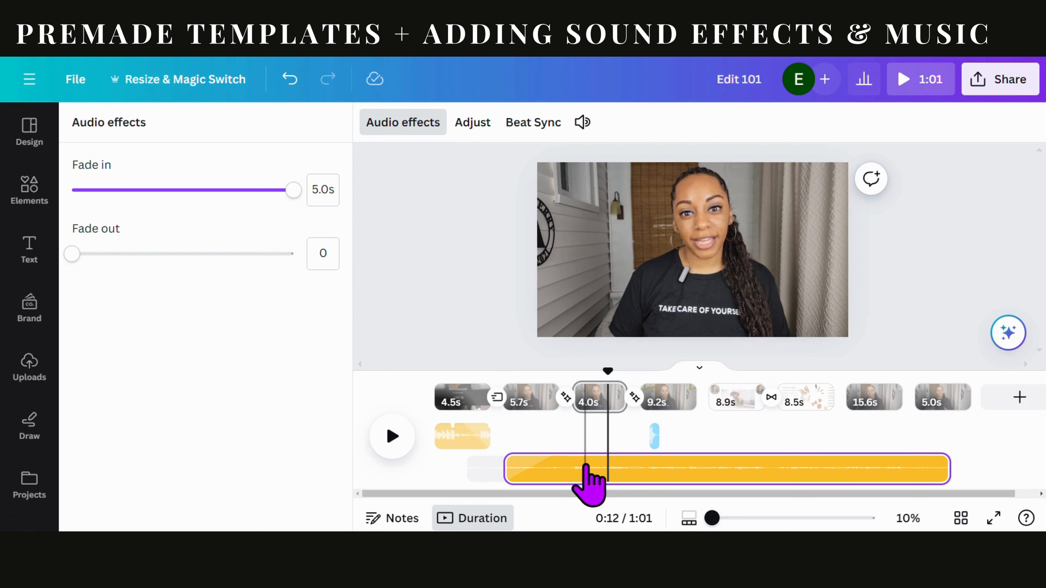
Delete the second music section and extend the opening section to 10.2 seconds
{"action": "right_click", "coordinate": [589, 473]}
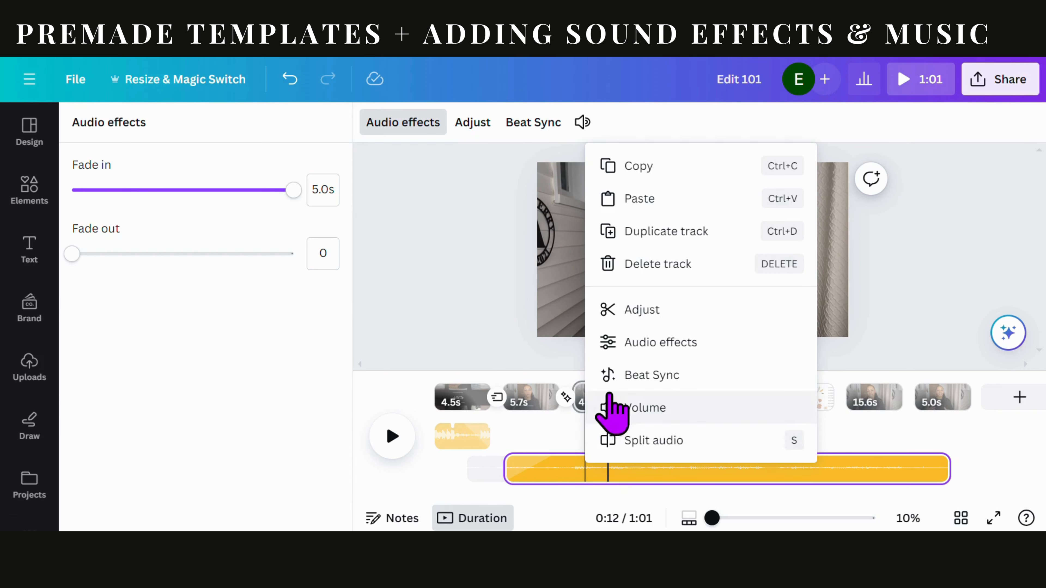
{"action": "left_click", "coordinate": [654, 266]}
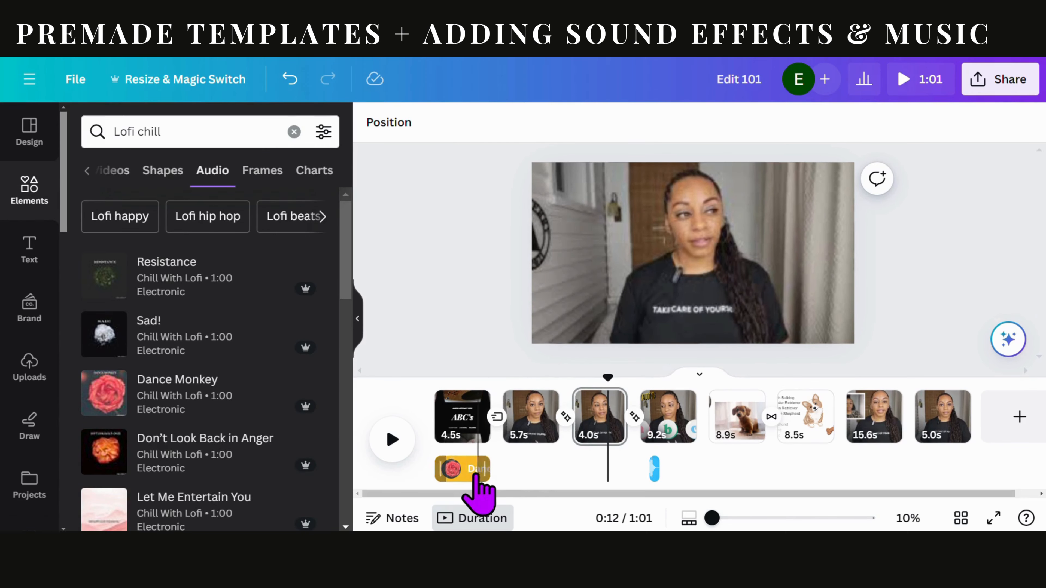
{"action": "left_click", "coordinate": [474, 467]}
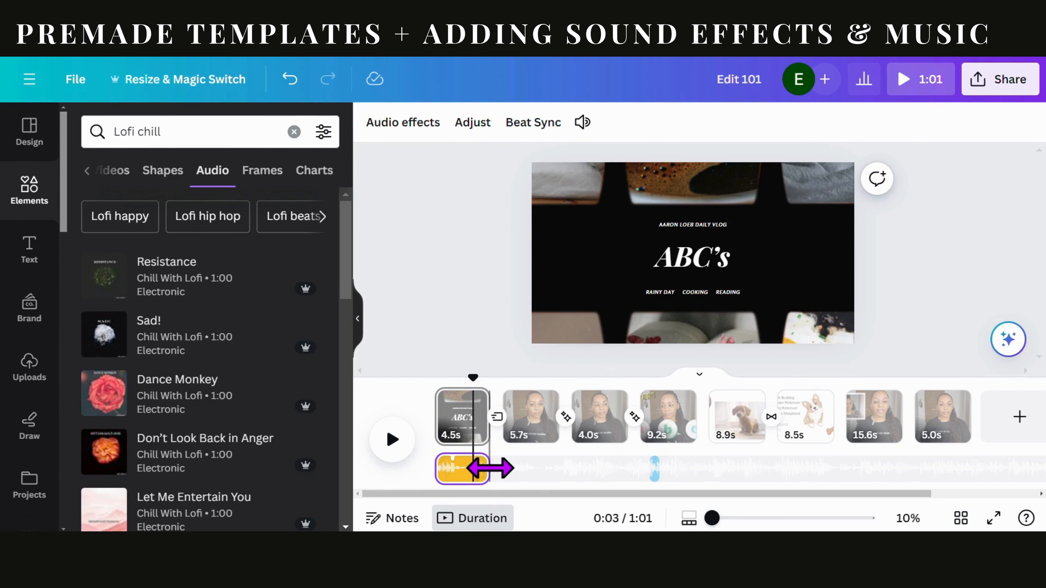
{"action": "left_click_drag", "start_coordinate": [486, 469], "coordinate": [542, 474]}
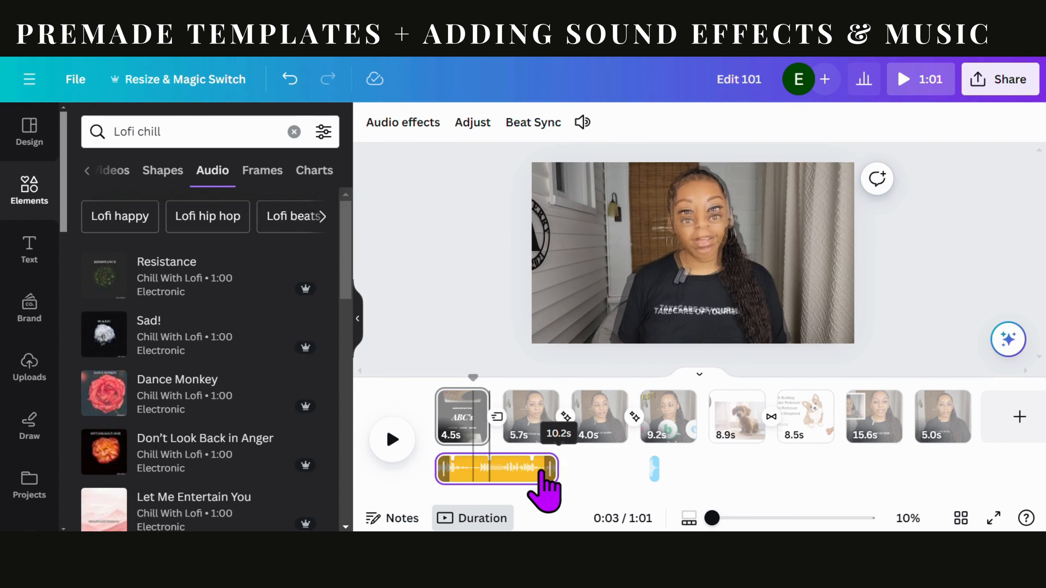
Set the fade-out of the remaining music track to 5.0 seconds
{"action": "right_click", "coordinate": [515, 470]}
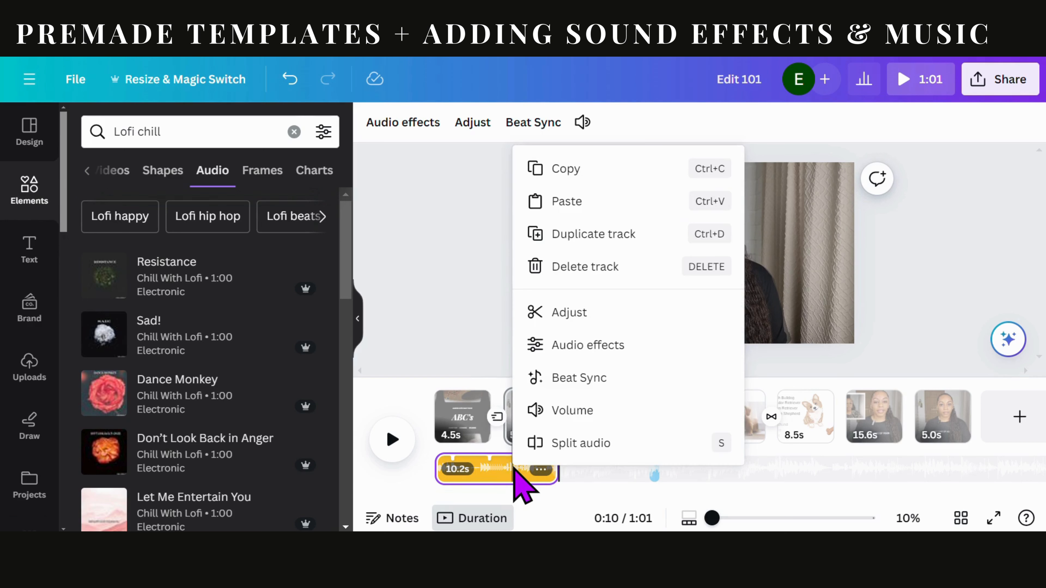
{"action": "left_click", "coordinate": [576, 346]}
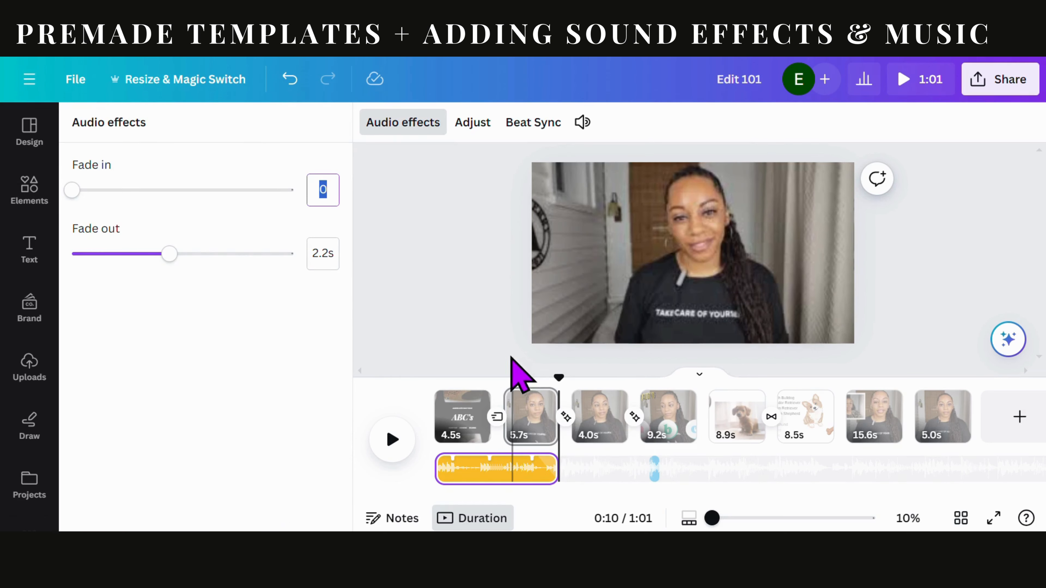
{"action": "left_click_drag", "start_coordinate": [169, 254], "coordinate": [294, 253]}
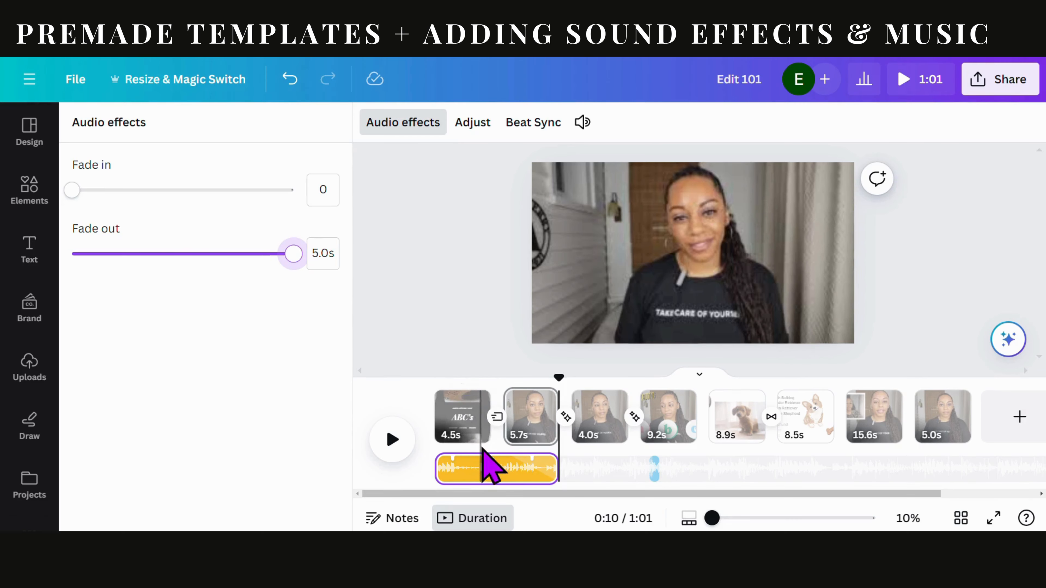
Play the video with the faded music and stop at 0:17
{"action": "left_click", "coordinate": [480, 434]}
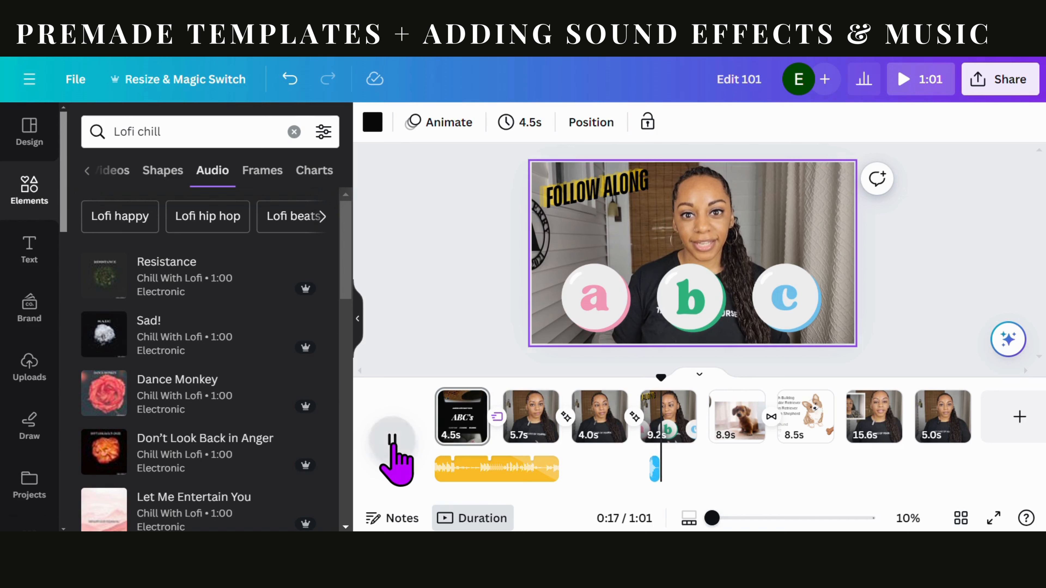
{"action": "left_click", "coordinate": [392, 439]}
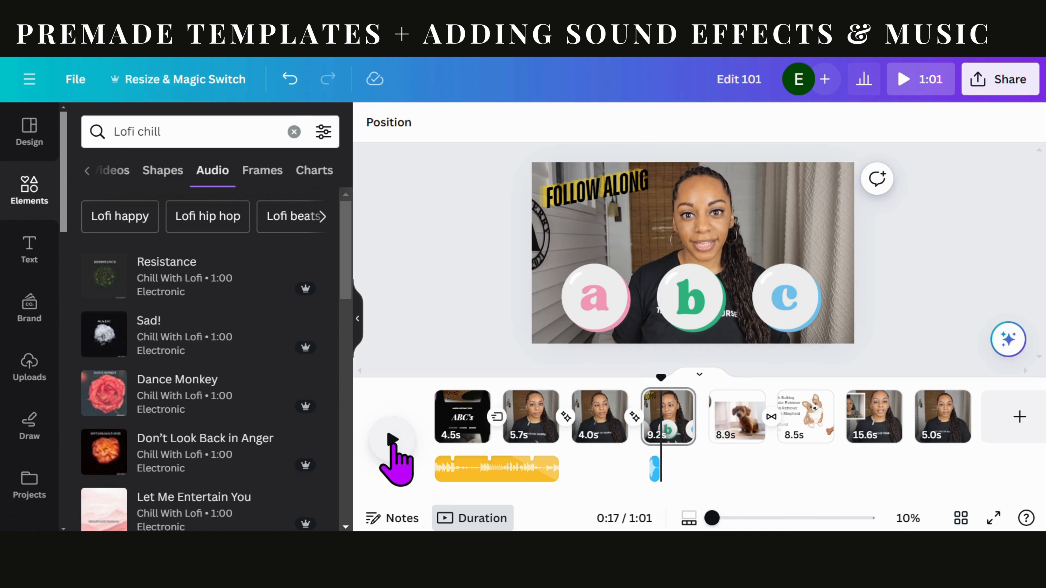
{"action": "left_click", "coordinate": [357, 335]}
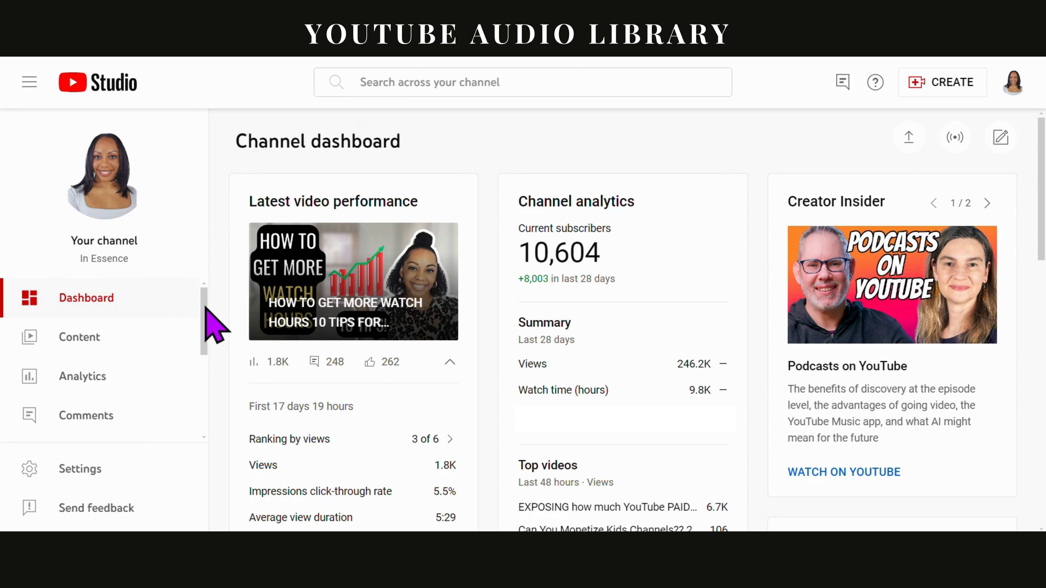
Switch to YouTube Studio, open Creator Music and list its free tracks
{"action": "left_click_drag", "start_coordinate": [206, 310], "coordinate": [203, 391]}
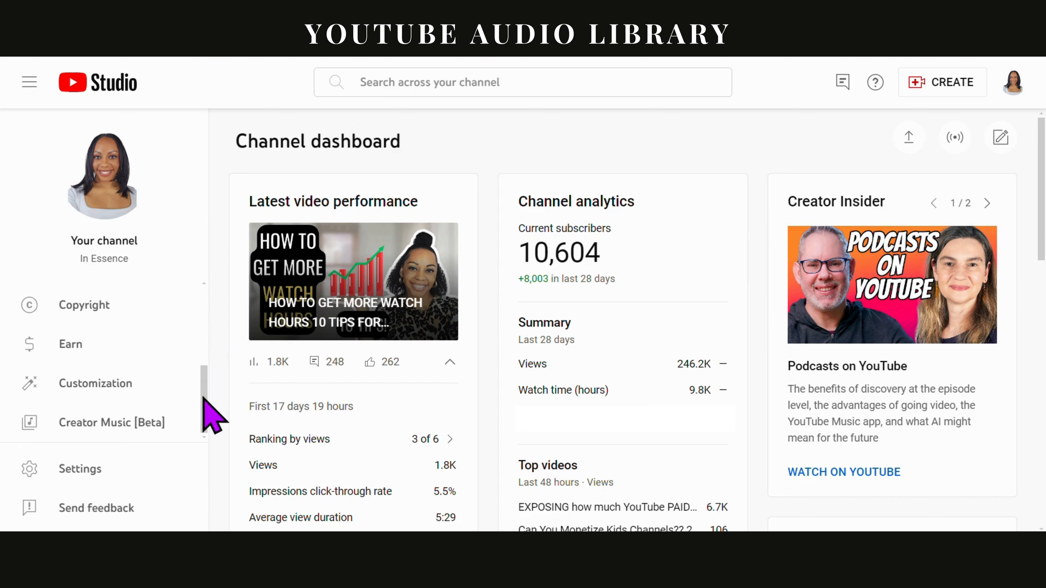
{"action": "left_click", "coordinate": [134, 421]}
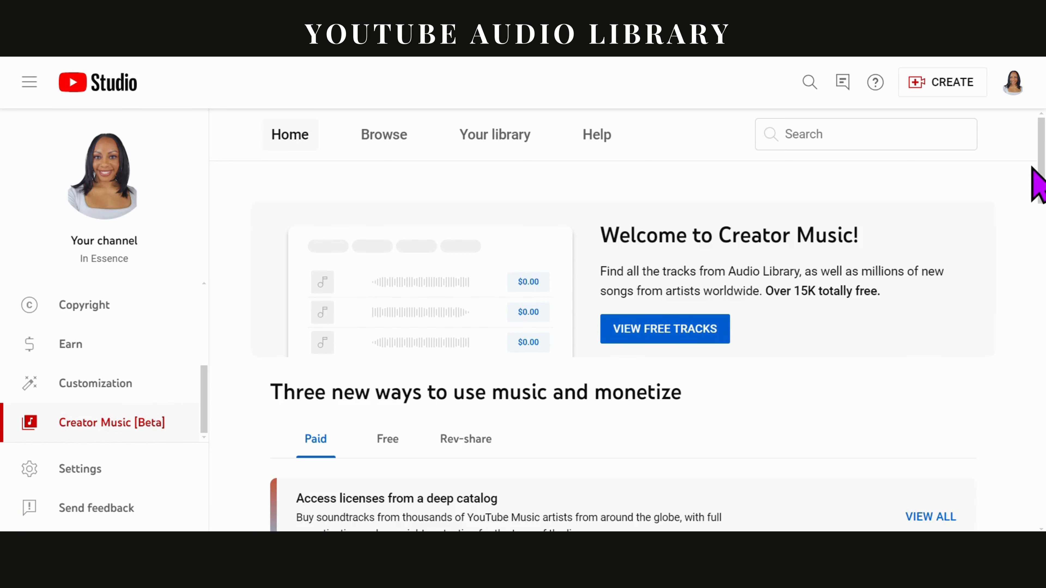
{"action": "left_click_drag", "start_coordinate": [1039, 165], "coordinate": [1029, 226]}
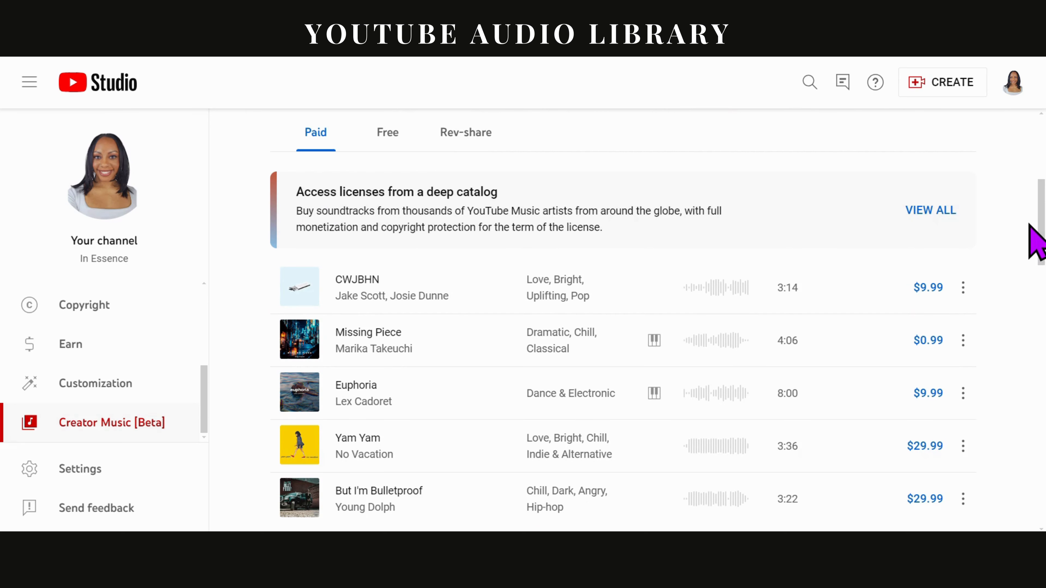
{"action": "left_click_drag", "start_coordinate": [1029, 226], "coordinate": [1036, 168]}
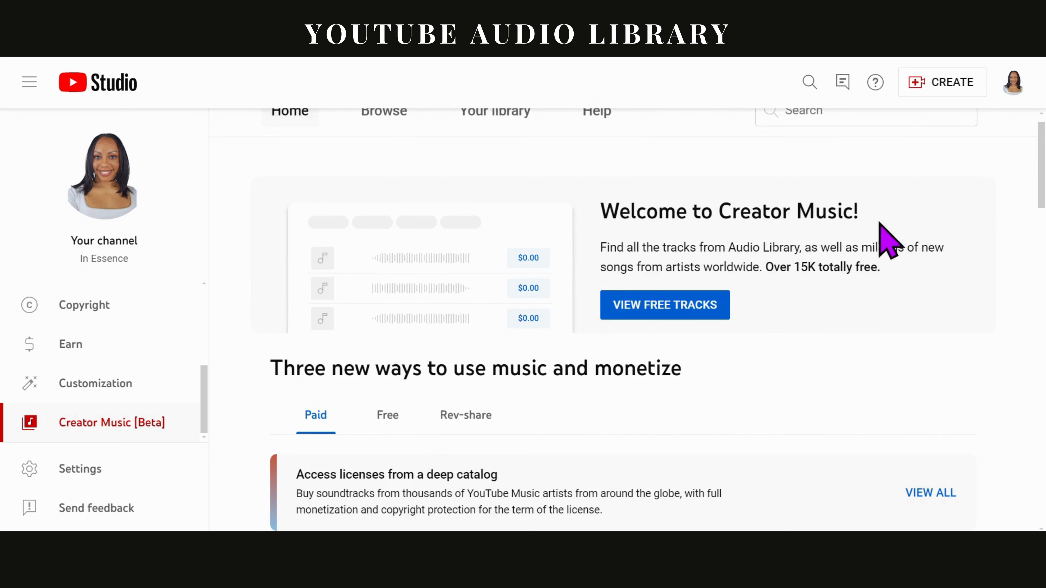
{"action": "left_click", "coordinate": [693, 304]}
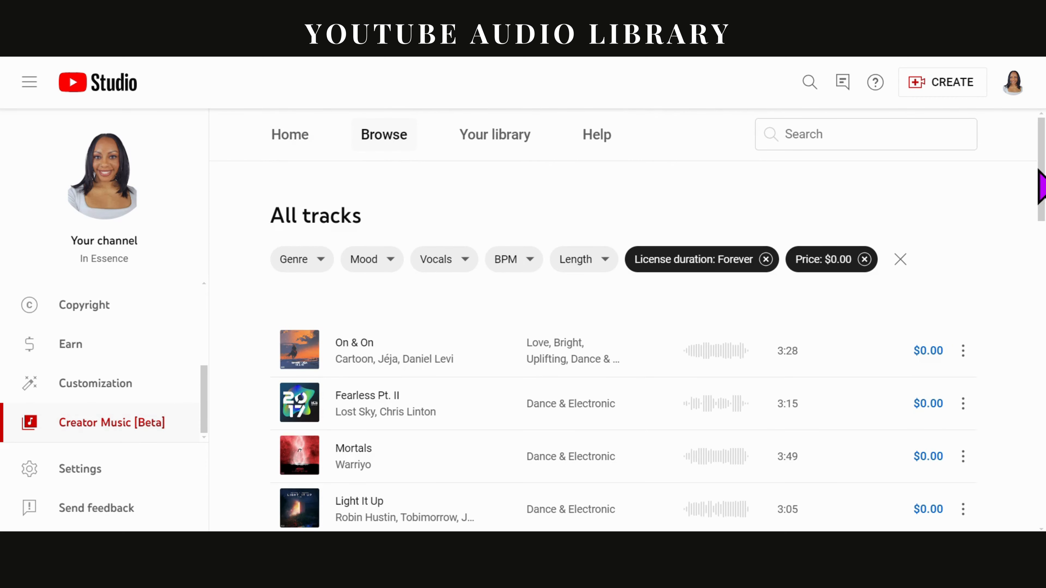
Check the license details of the free track On & On, covering price and monetization, and close them
{"action": "left_click_drag", "start_coordinate": [1040, 186], "coordinate": [1040, 214]}
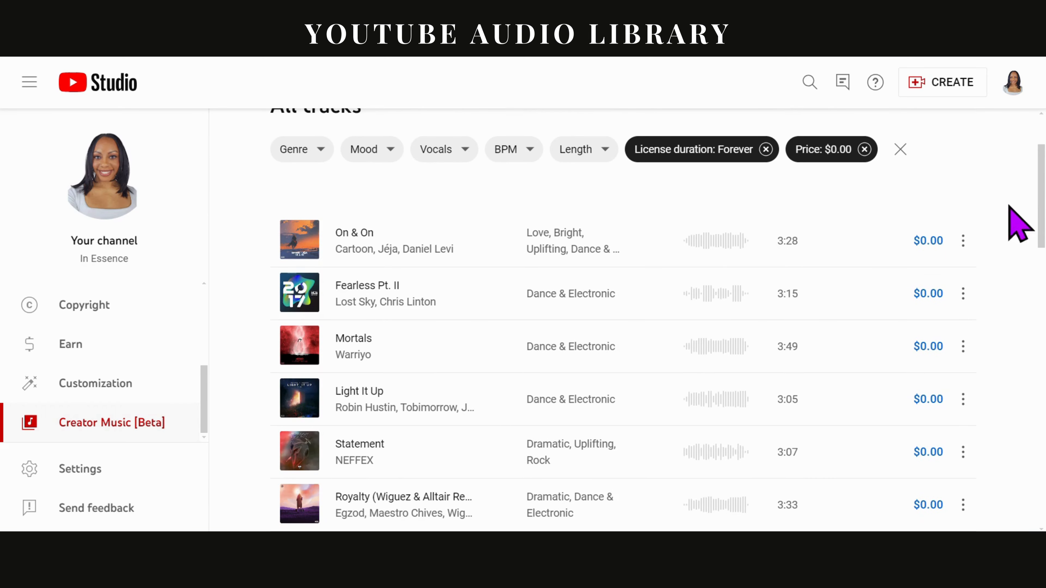
{"action": "left_click", "coordinate": [962, 242]}
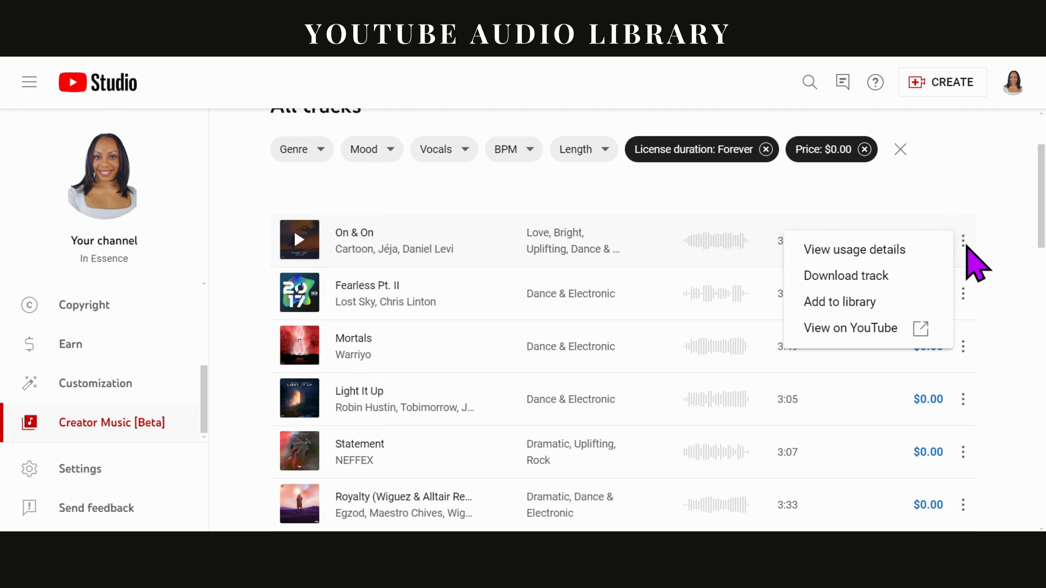
{"action": "left_click", "coordinate": [890, 250]}
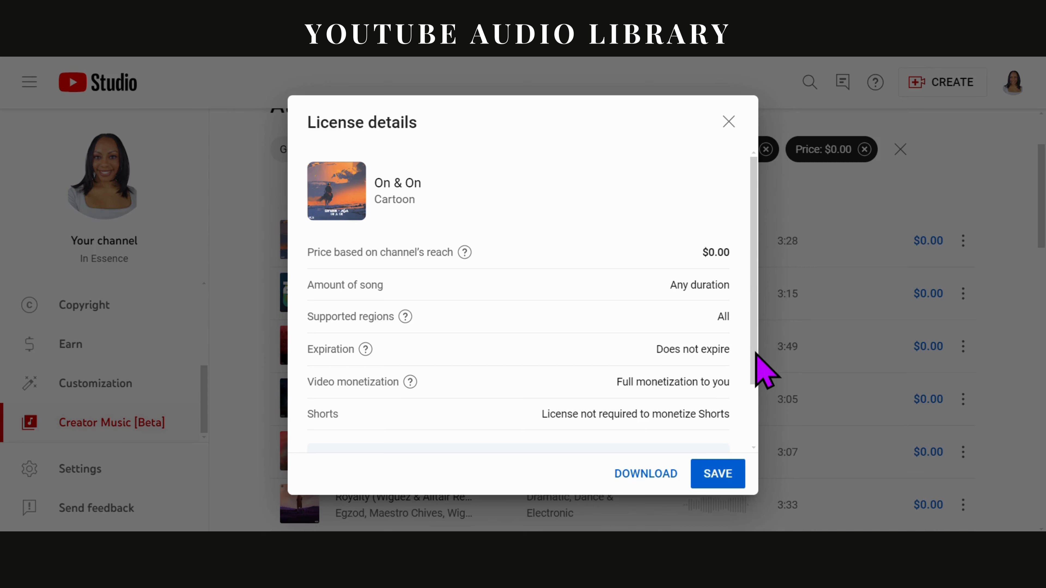
{"action": "left_click_drag", "start_coordinate": [757, 353], "coordinate": [756, 326]}
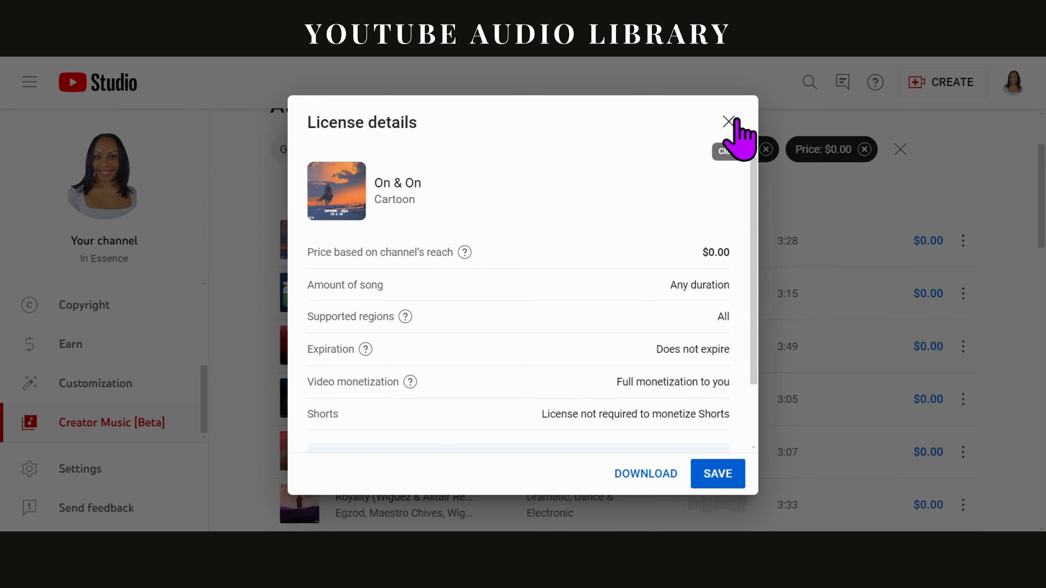
{"action": "left_click", "coordinate": [728, 121]}
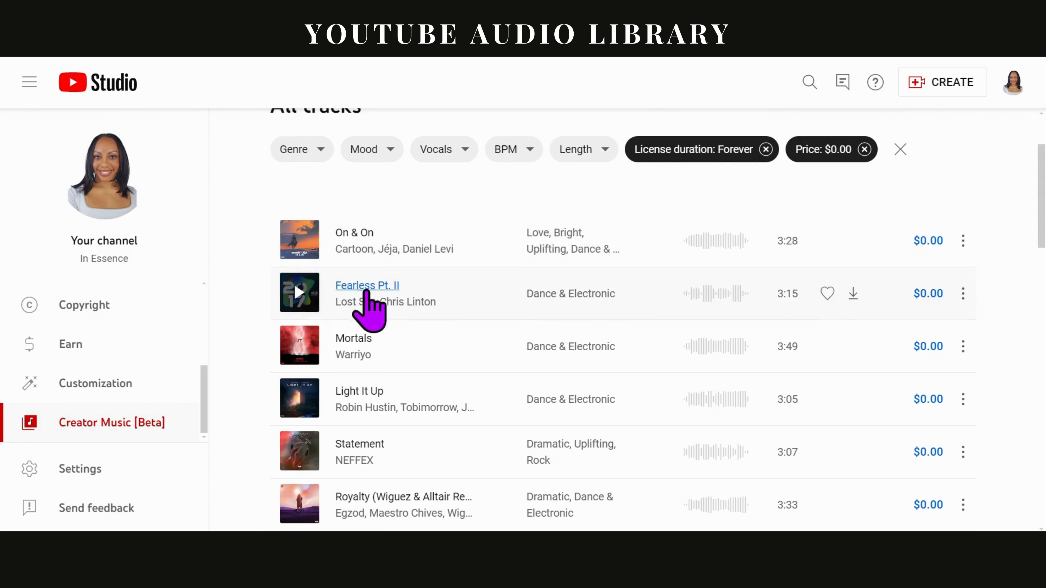
Preview the free tracks Mortals, Fearless Pt. II and On & On
{"action": "left_click", "coordinate": [299, 339]}
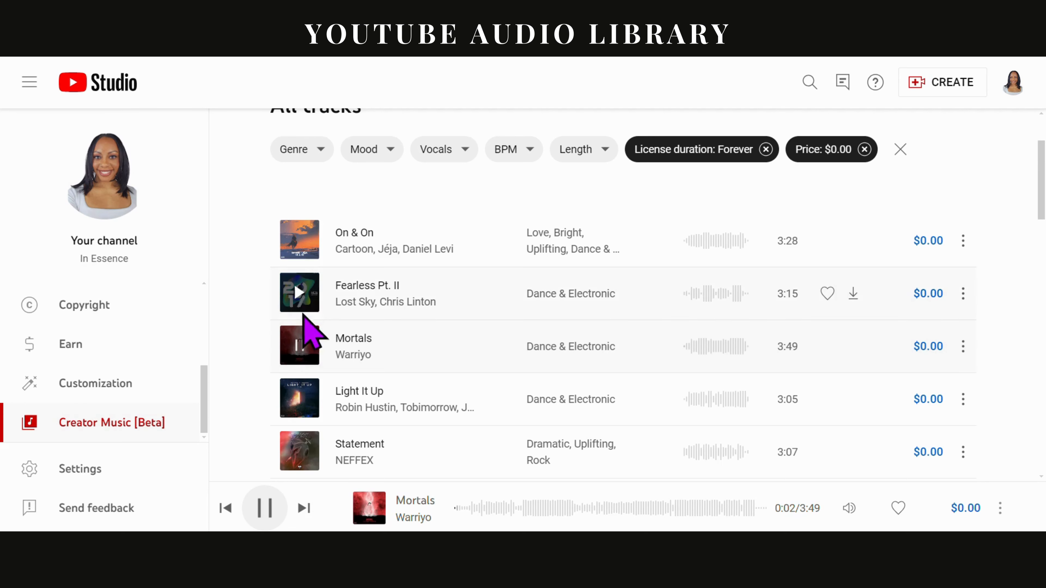
{"action": "left_click", "coordinate": [300, 292]}
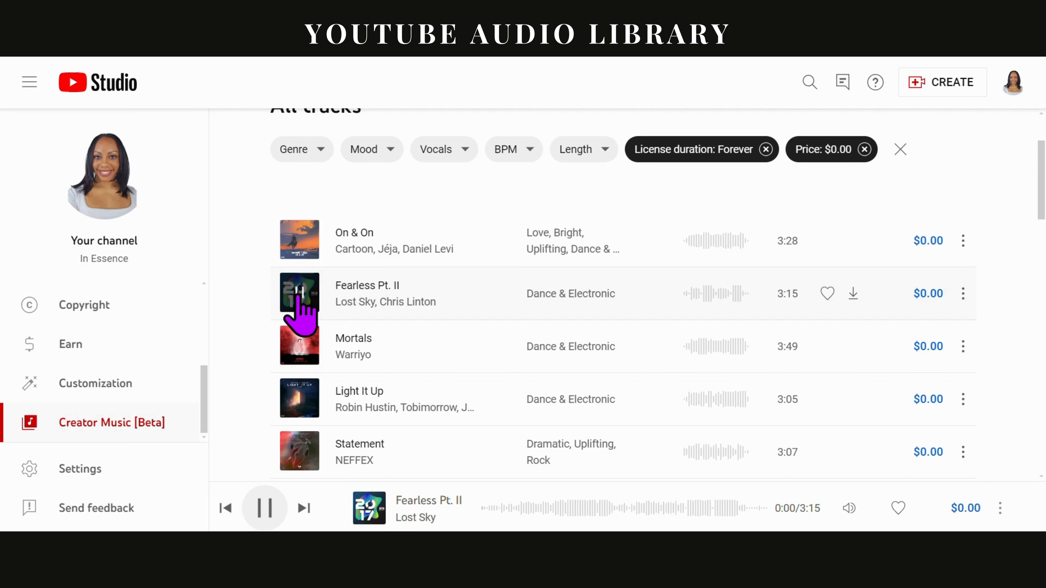
{"action": "left_click", "coordinate": [299, 239]}
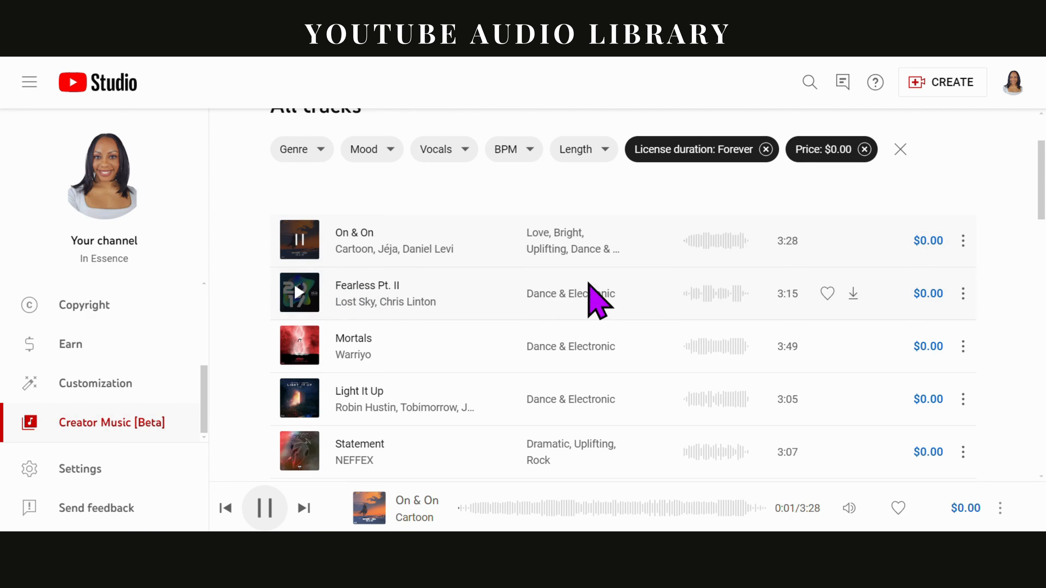
Download the free track On & On and dismiss the licensing notice
{"action": "left_click", "coordinate": [962, 240]}
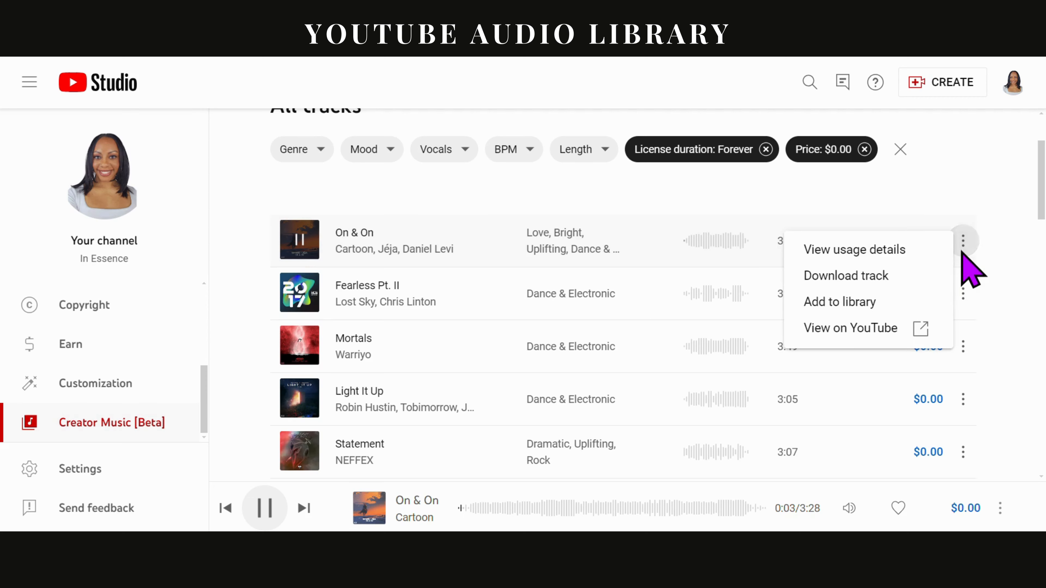
{"action": "left_click", "coordinate": [889, 273]}
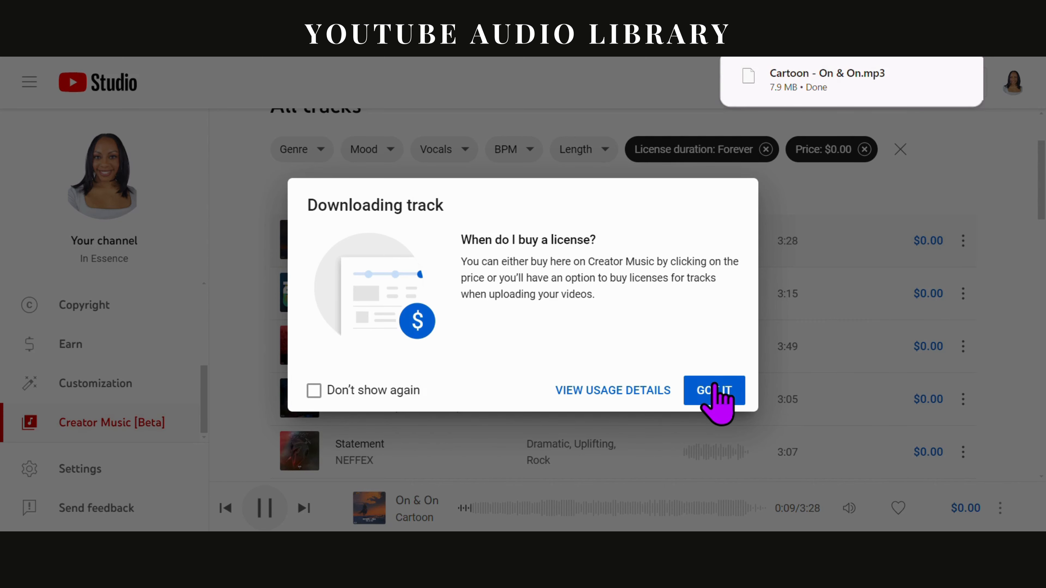
{"action": "left_click", "coordinate": [716, 389]}
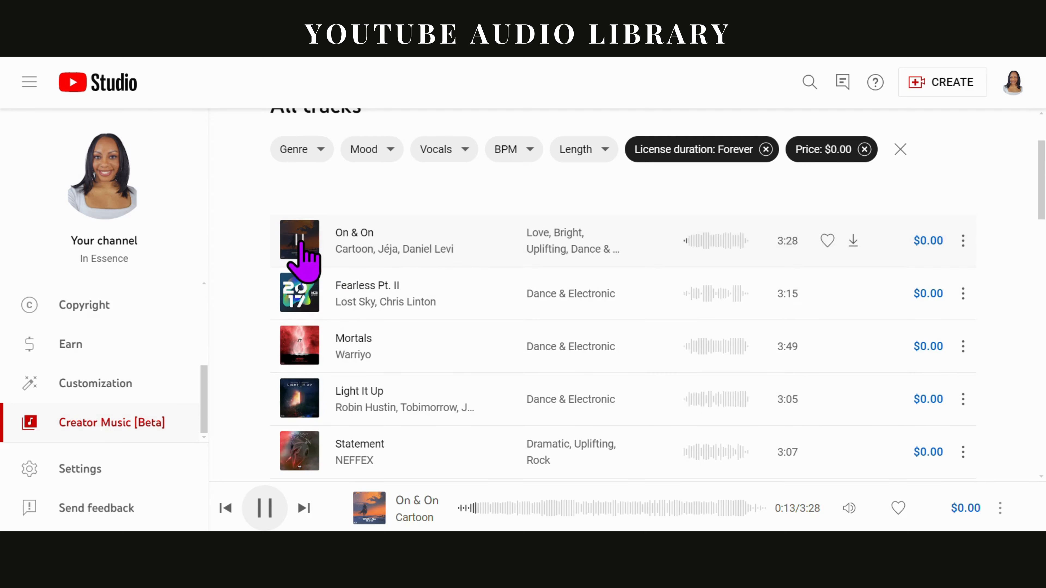
Filter the free tracks to instrumentals only
{"action": "left_click", "coordinate": [465, 157]}
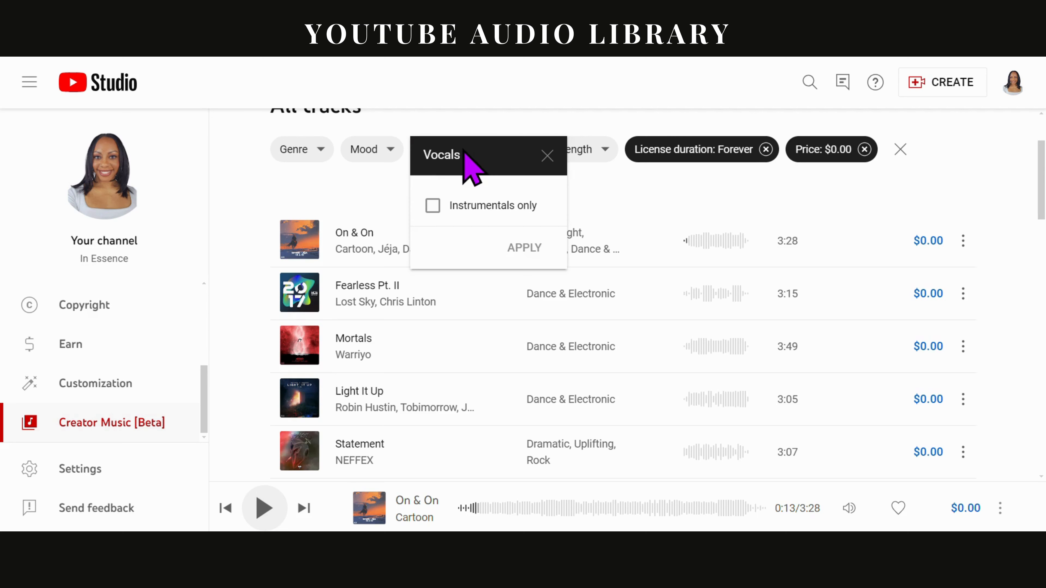
{"action": "left_click", "coordinate": [432, 205]}
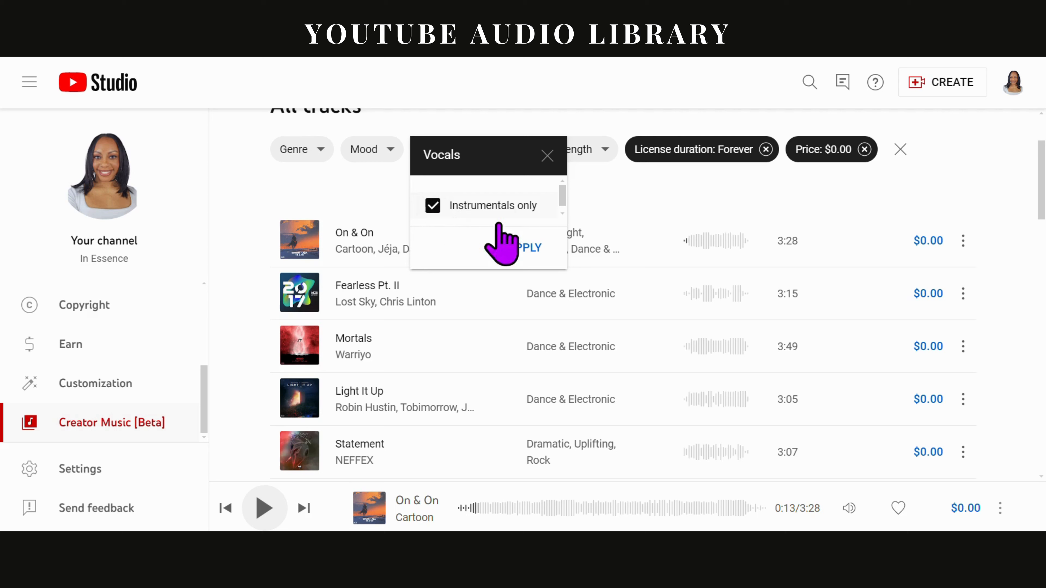
{"action": "left_click", "coordinate": [531, 249]}
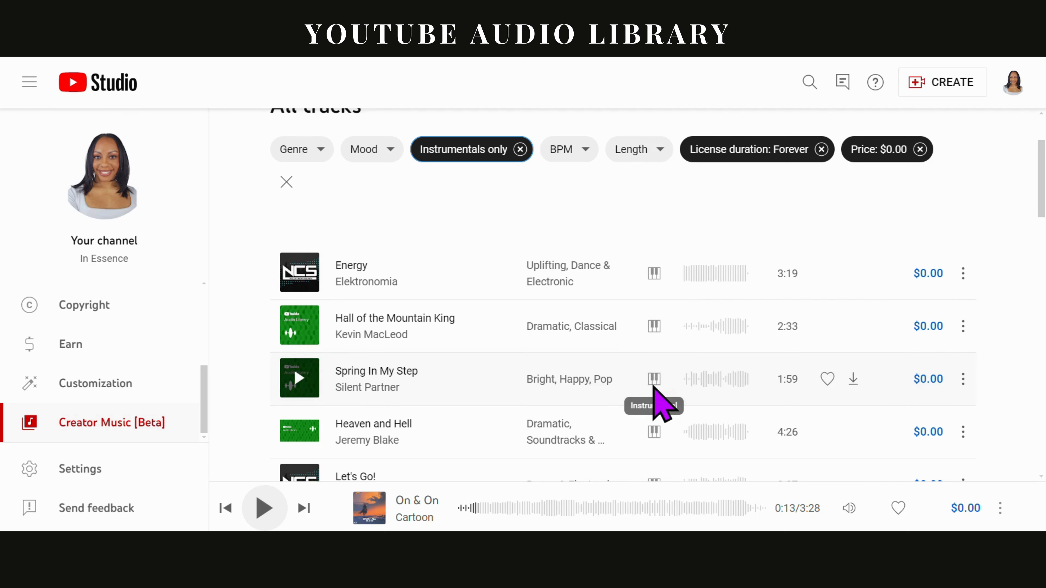
Preview the instrumental track Heaven and Hell, download it and dismiss the licensing notice
{"action": "scroll", "coordinate": [659, 401], "scroll_direction": "down", "scroll_amount": 3}
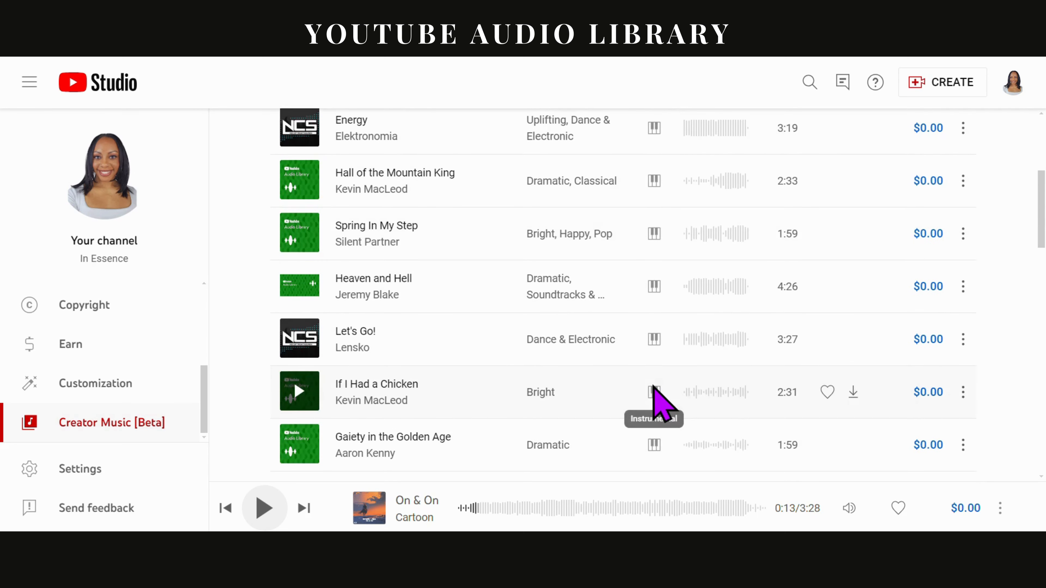
{"action": "left_click", "coordinate": [299, 280]}
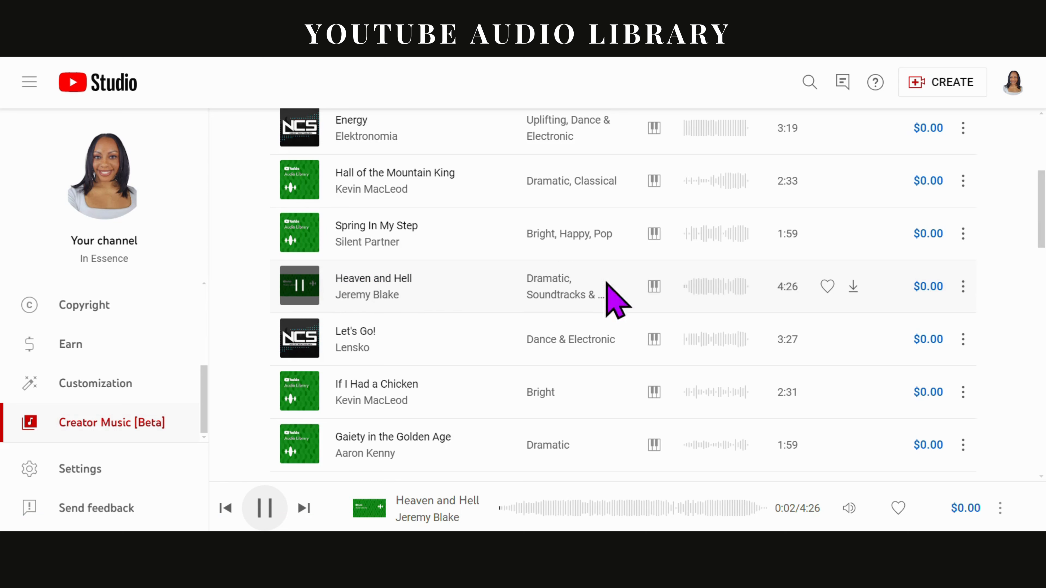
{"action": "left_click", "coordinate": [962, 288]}
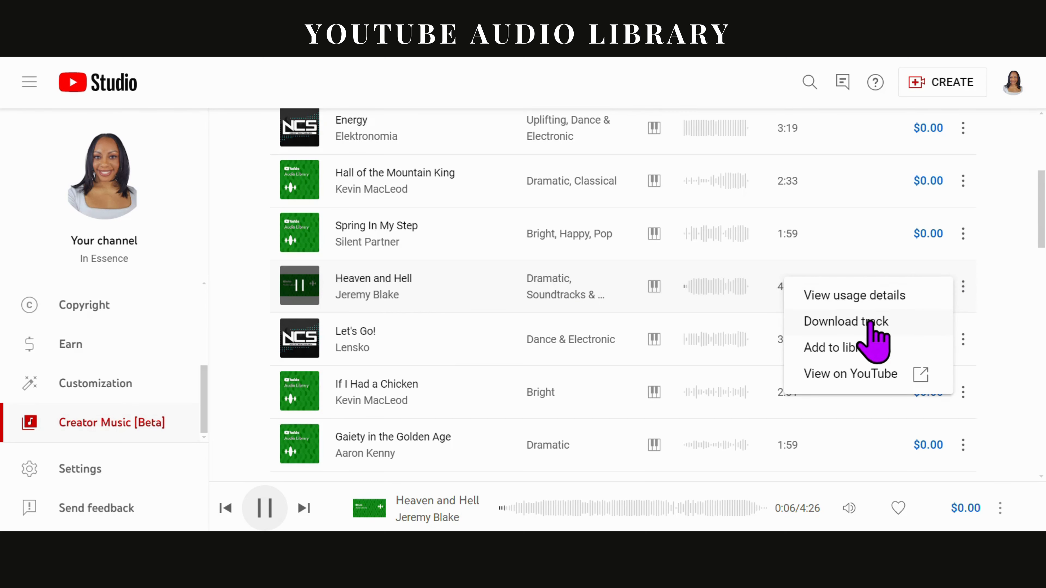
{"action": "left_click", "coordinate": [888, 310]}
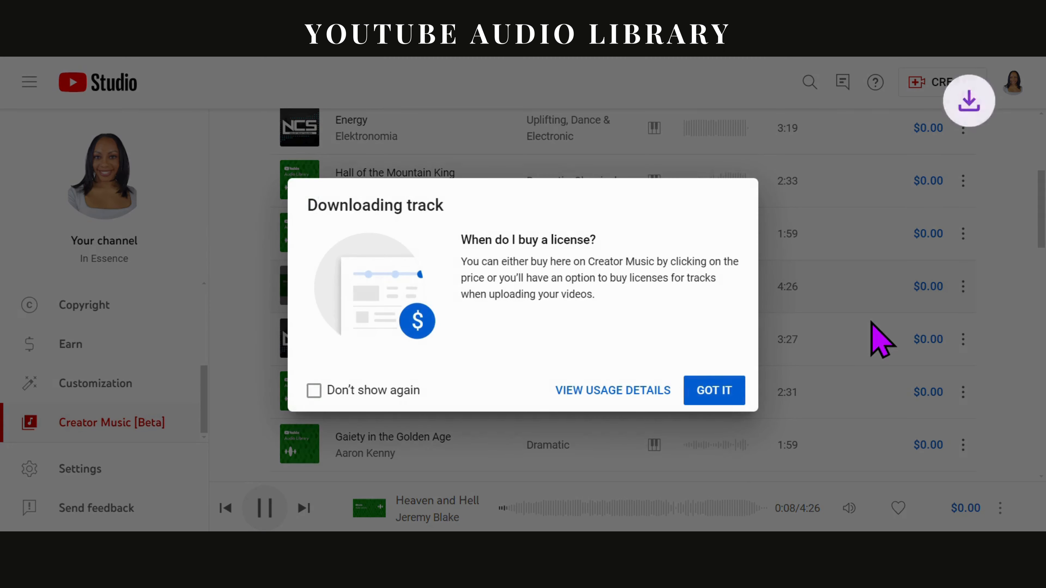
{"action": "left_click", "coordinate": [711, 389]}
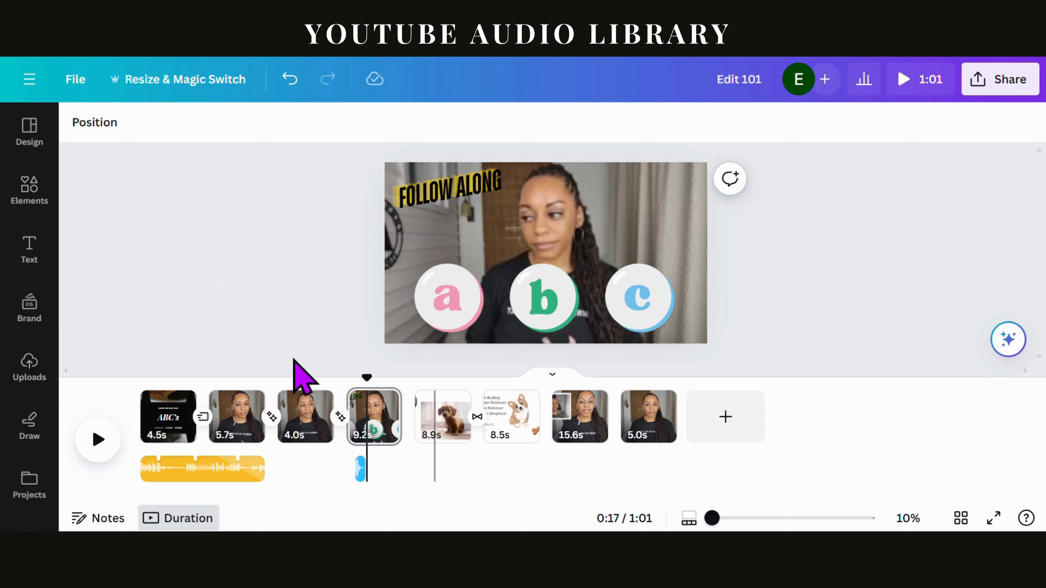
Switch to the Canva project, delete the existing background music and return the playhead to 0:00
{"action": "left_click", "coordinate": [224, 468]}
{"action": "key", "text": "Delete"}
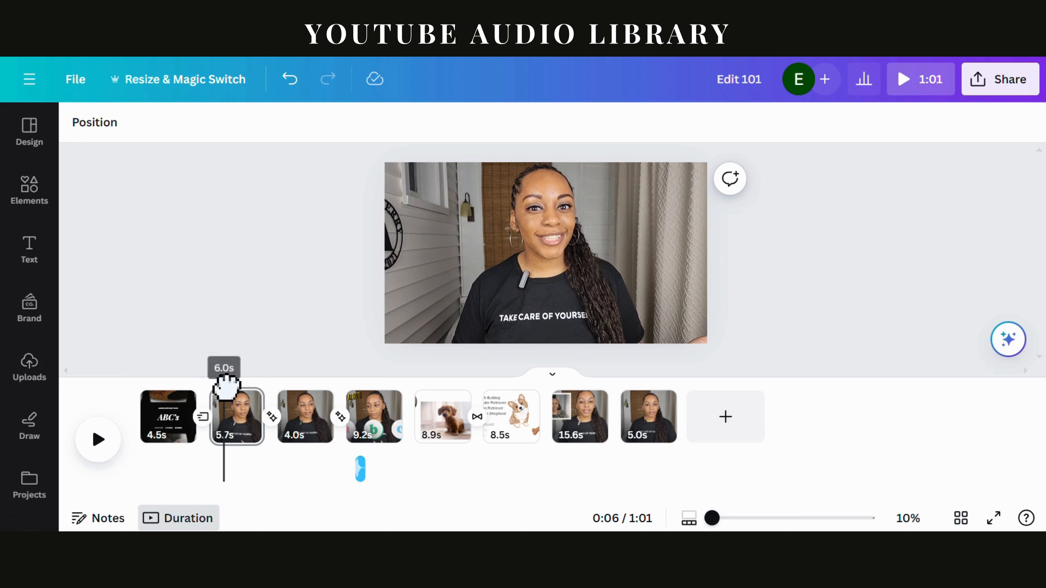
{"action": "left_click_drag", "start_coordinate": [224, 378], "coordinate": [133, 377]}
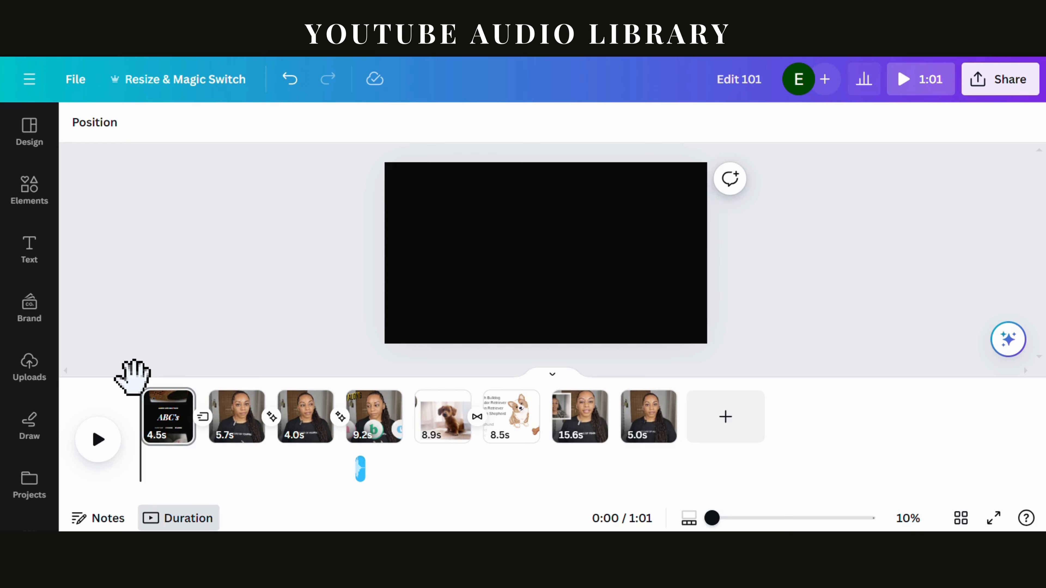
Upload the Heaven and Hell MP3 from the Downloads folder and add it to the timeline from 0:00
{"action": "left_click", "coordinate": [39, 354]}
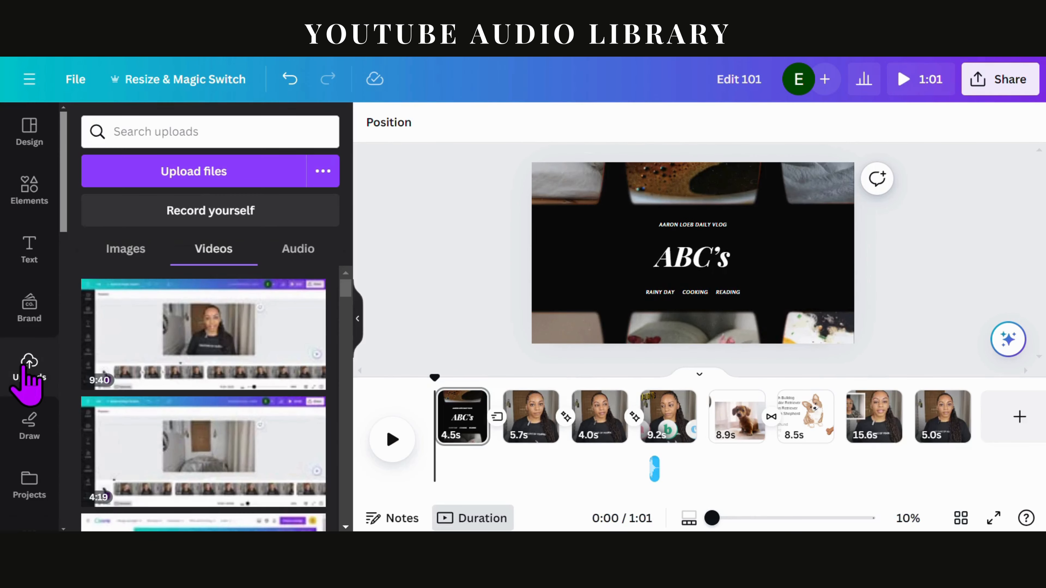
{"action": "left_click", "coordinate": [190, 172]}
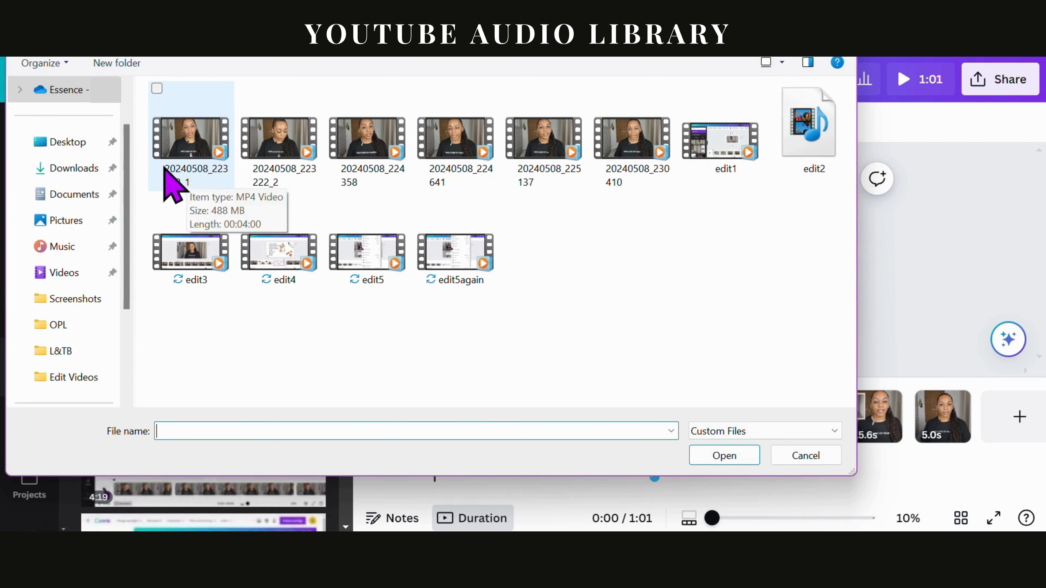
{"action": "left_click", "coordinate": [72, 179]}
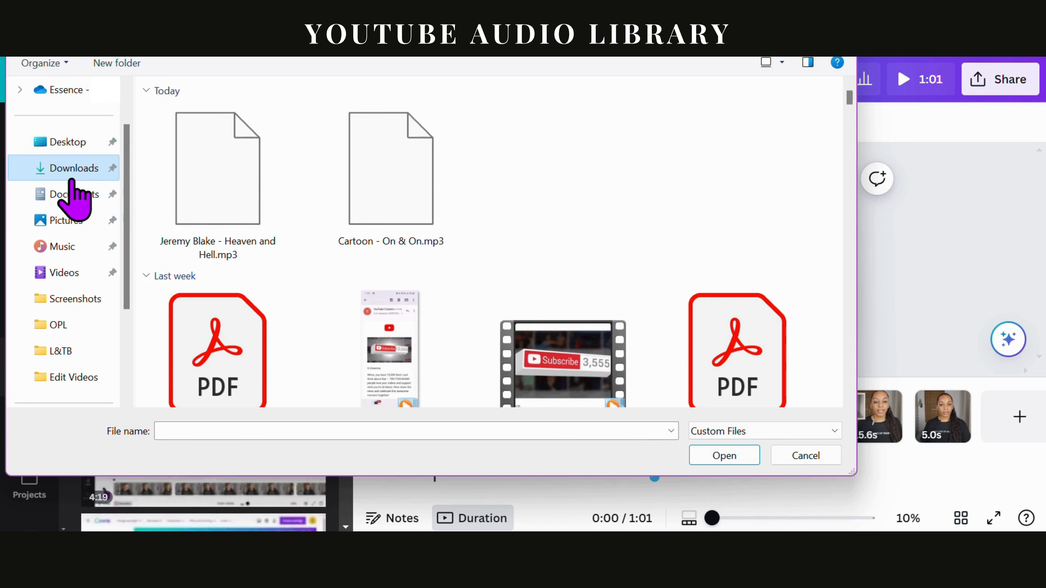
{"action": "left_click", "coordinate": [198, 208]}
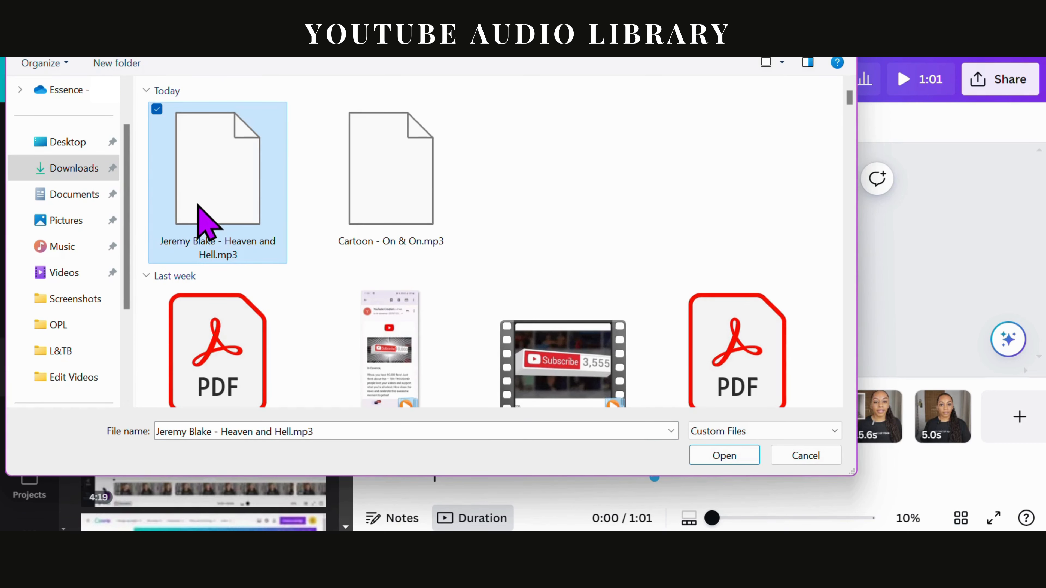
{"action": "double_click", "coordinate": [198, 206]}
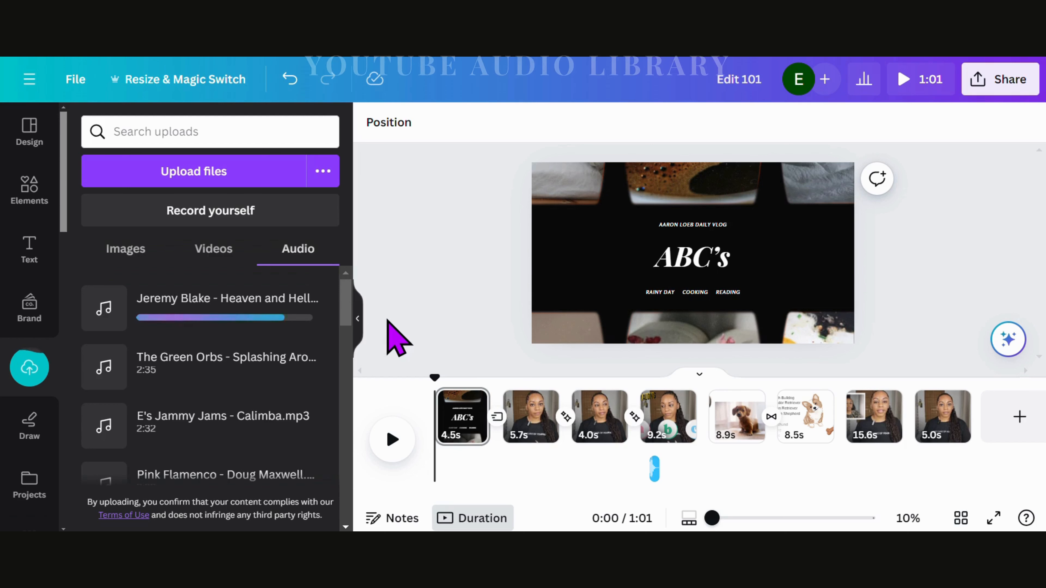
{"action": "left_click", "coordinate": [227, 308]}
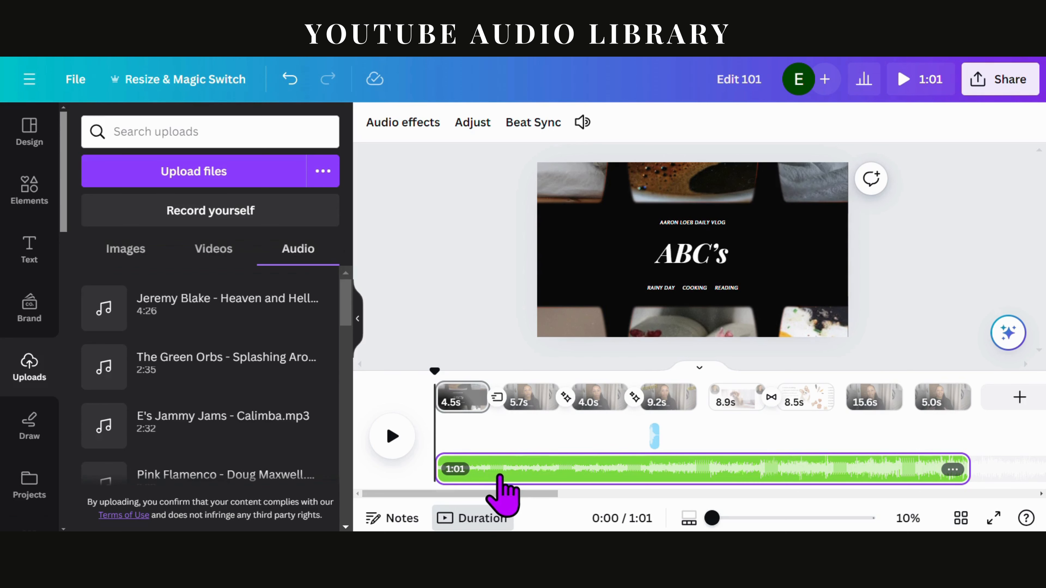
Play the video with the new background music on the timeline, and watch it in the full preview
{"action": "left_click", "coordinate": [358, 318]}
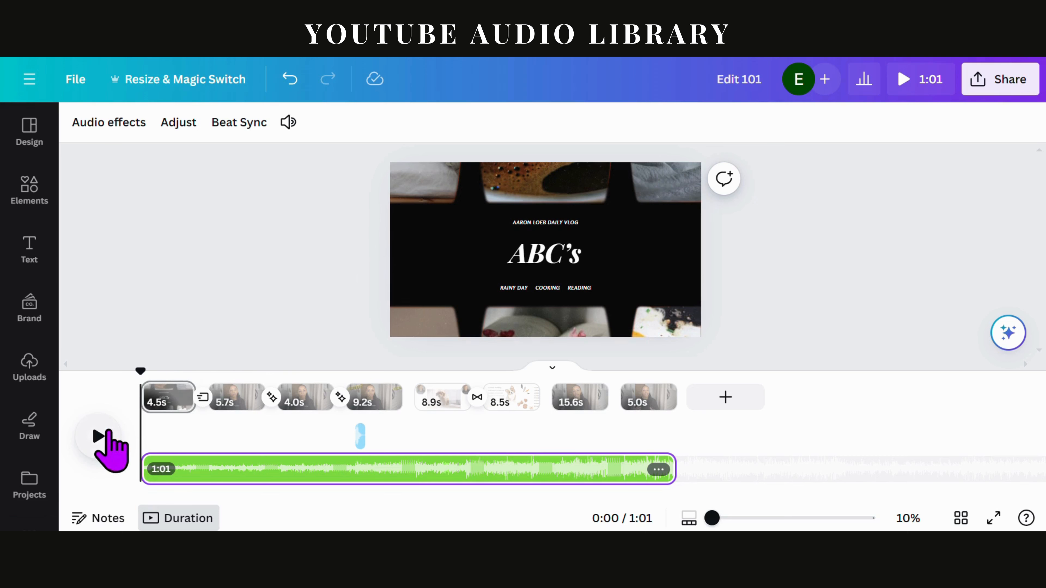
{"action": "left_click", "coordinate": [103, 439]}
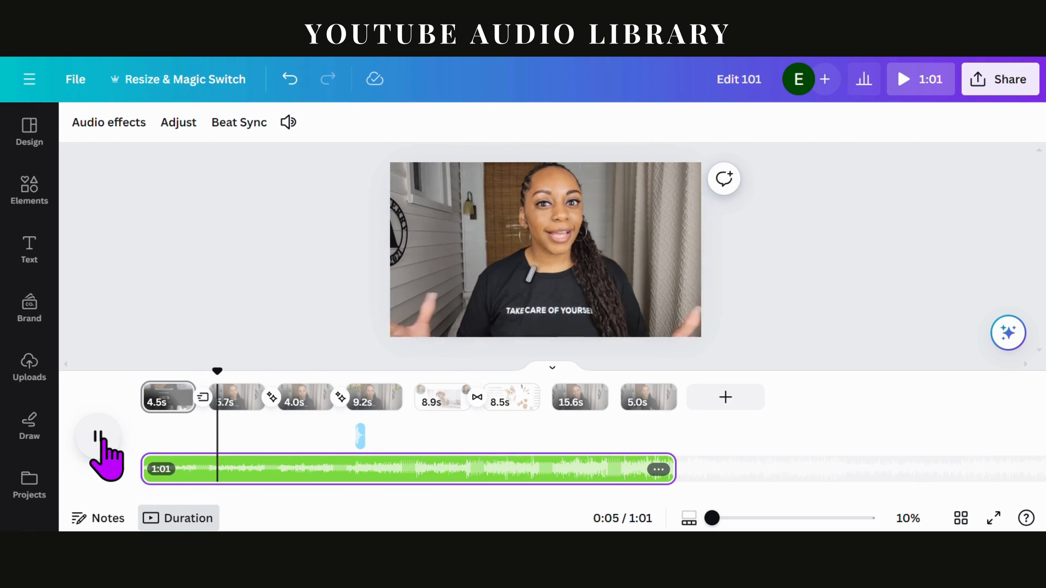
{"action": "left_click", "coordinate": [103, 439]}
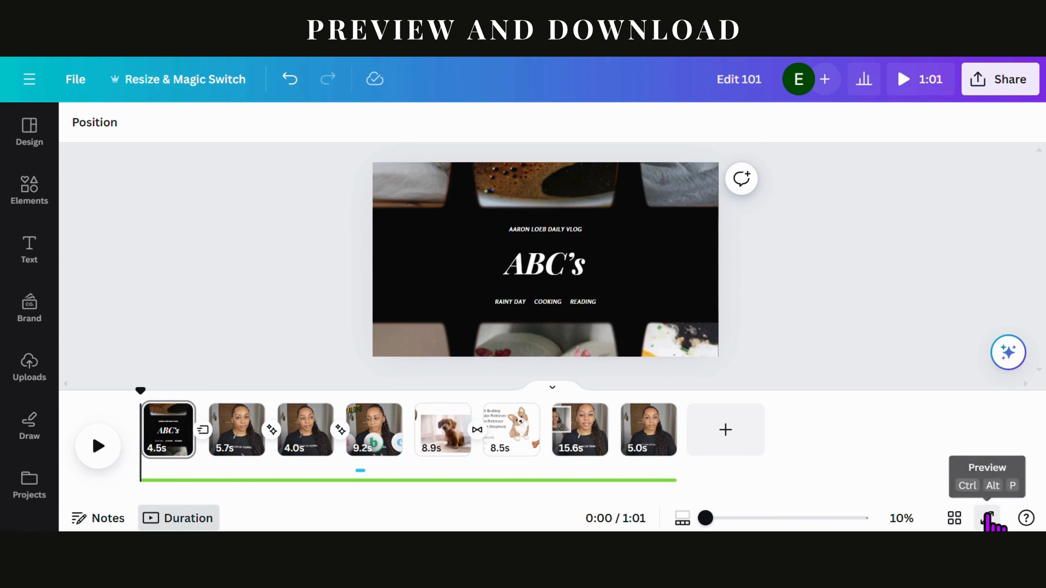
{"action": "left_click", "coordinate": [988, 517]}
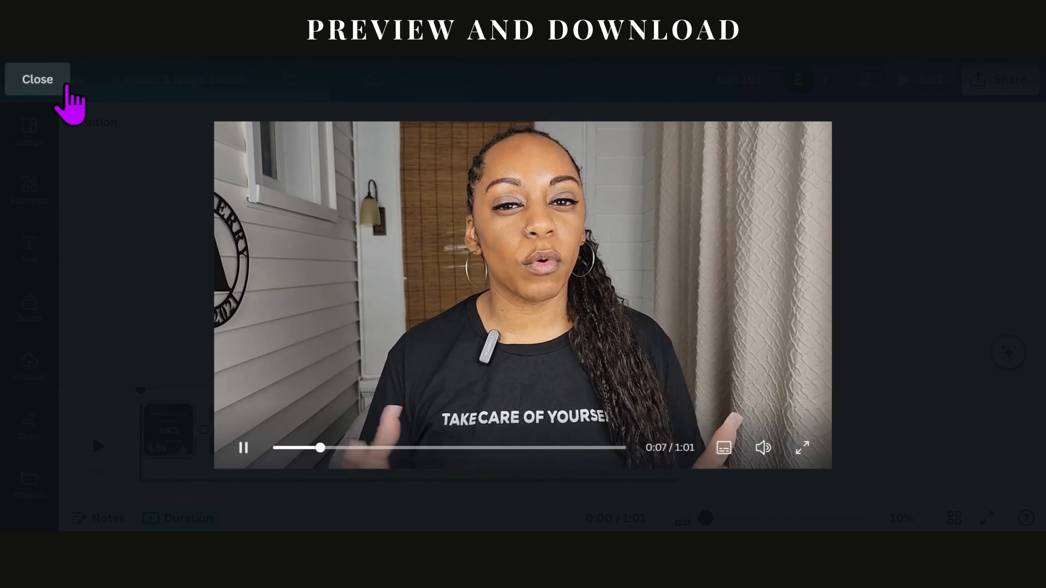
{"action": "left_click", "coordinate": [57, 84]}
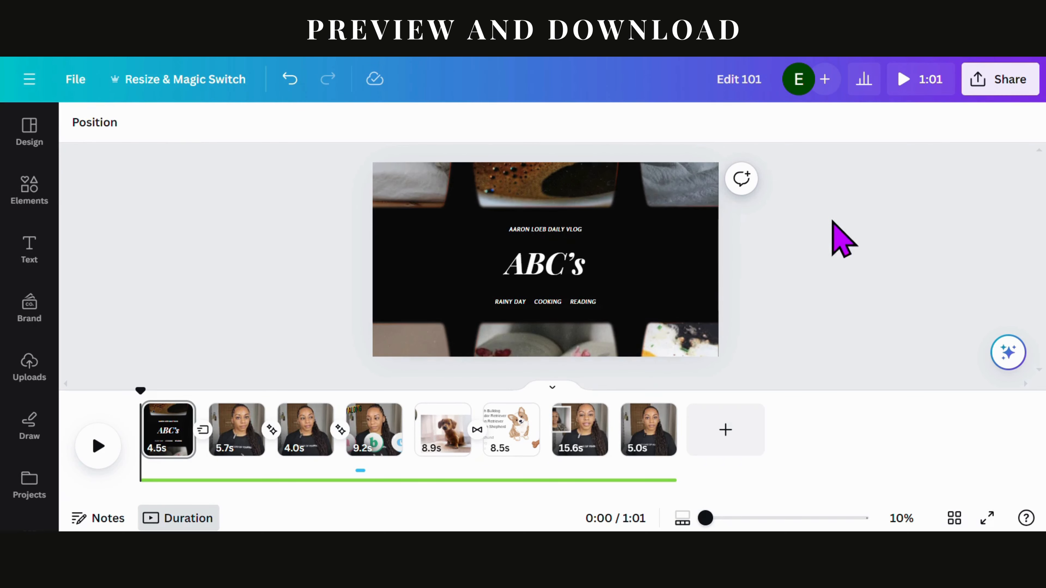
Set up the video download as MP4 Video in 4K (UHD) quality with all 8 pages
{"action": "left_click", "coordinate": [987, 85]}
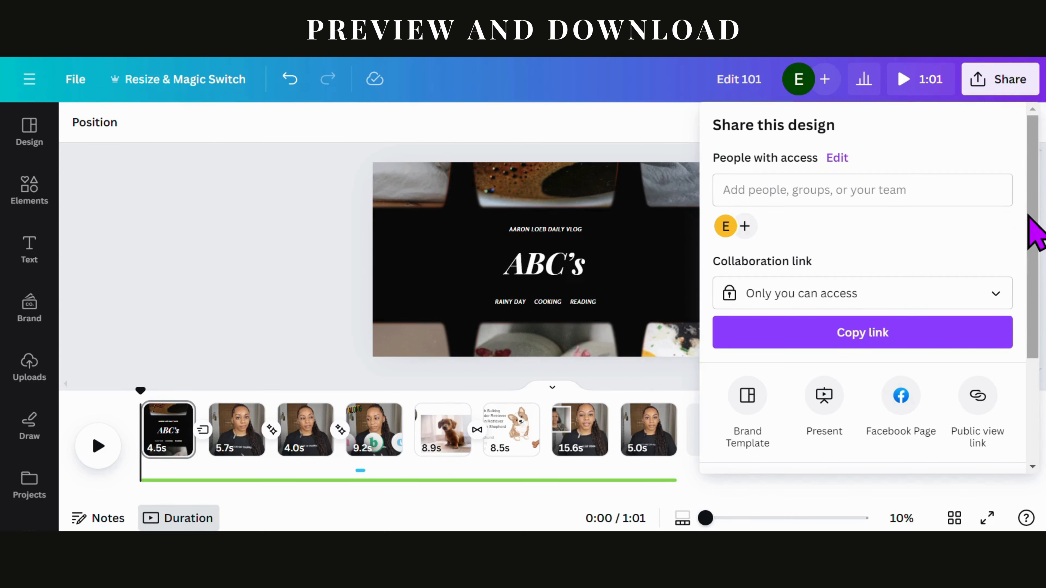
{"action": "left_click_drag", "start_coordinate": [1029, 218], "coordinate": [1030, 331]}
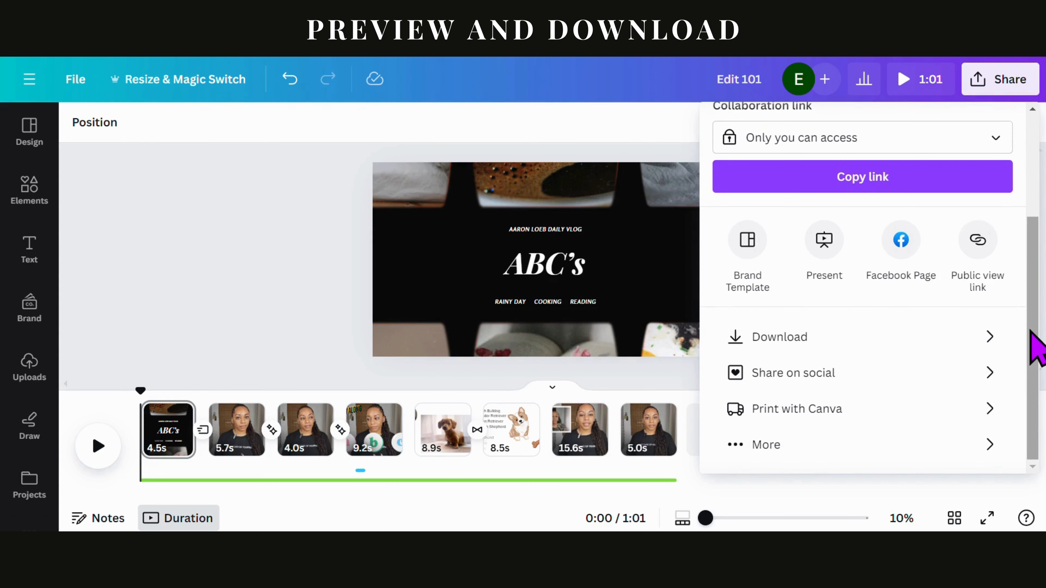
{"action": "left_click", "coordinate": [986, 336]}
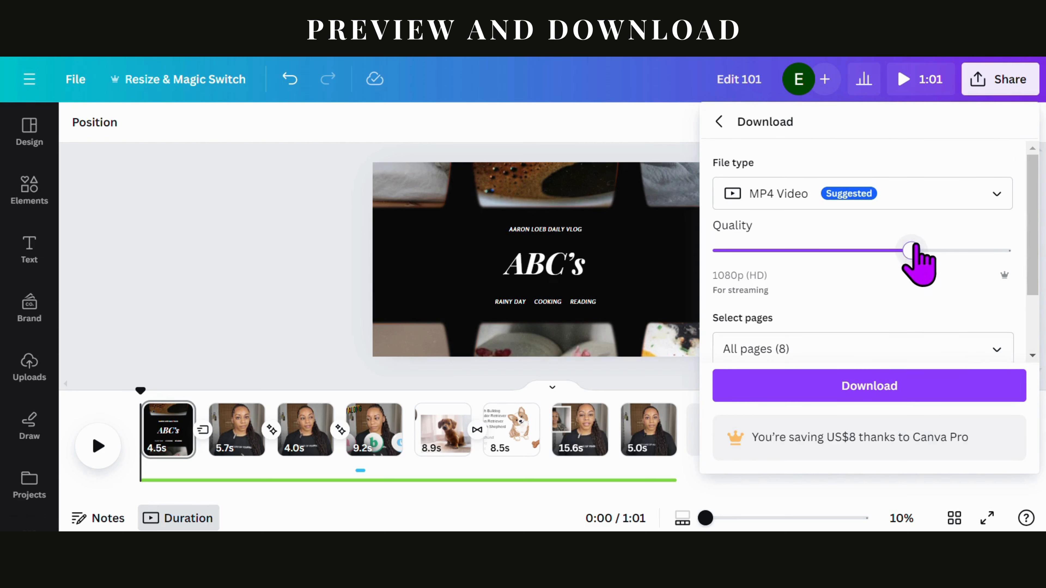
{"action": "left_click_drag", "start_coordinate": [911, 249], "coordinate": [1009, 250]}
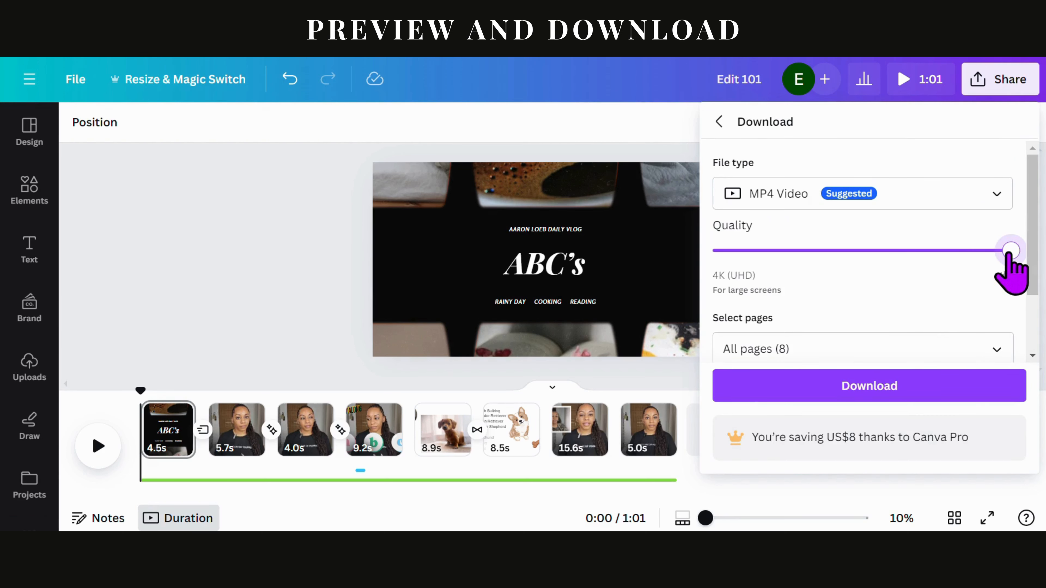
{"action": "left_click", "coordinate": [1007, 202]}
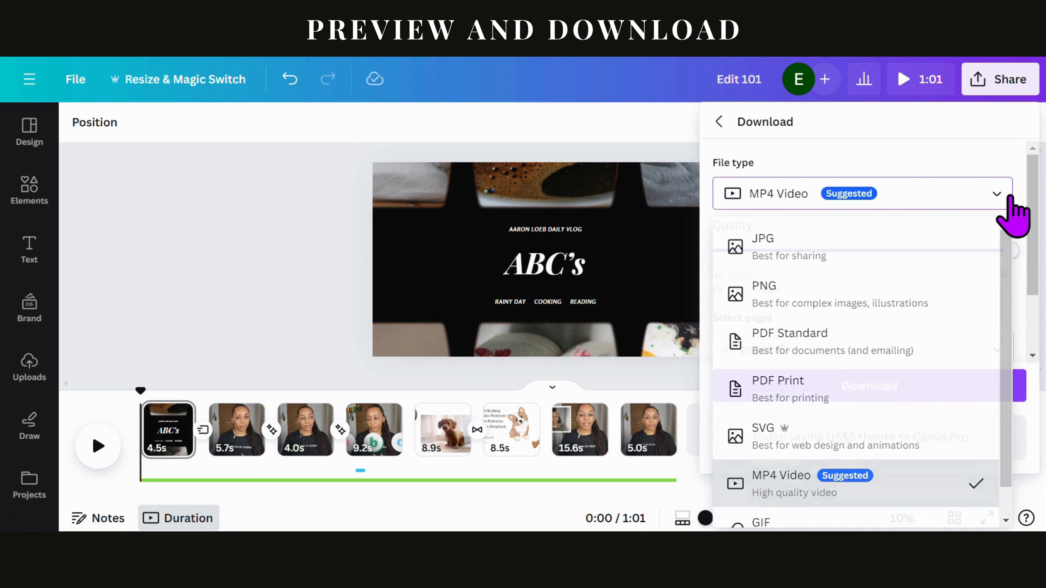
{"action": "left_click", "coordinate": [1007, 202]}
{"action": "left_click_drag", "start_coordinate": [1034, 199], "coordinate": [1034, 259]}
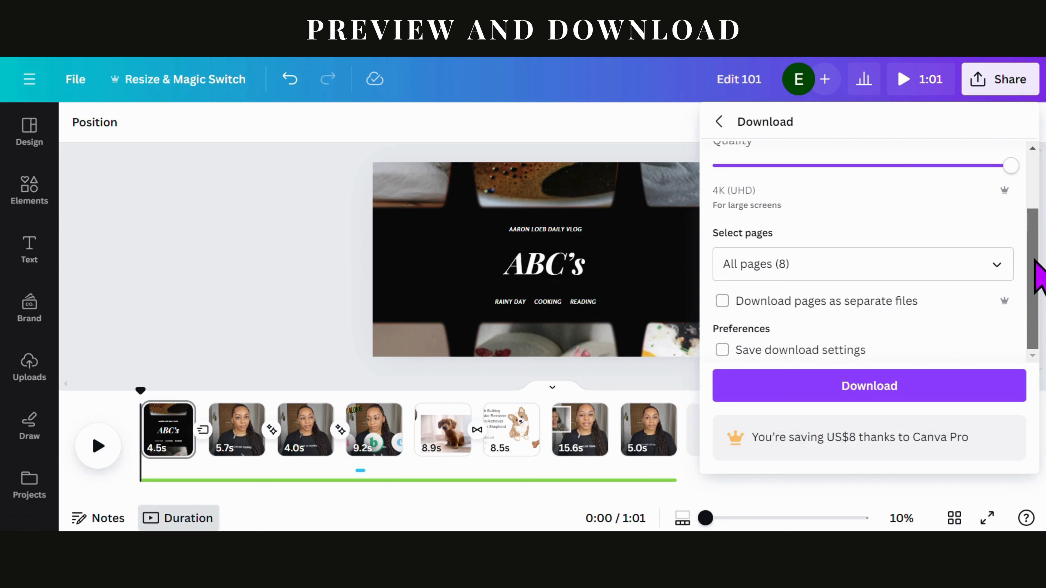